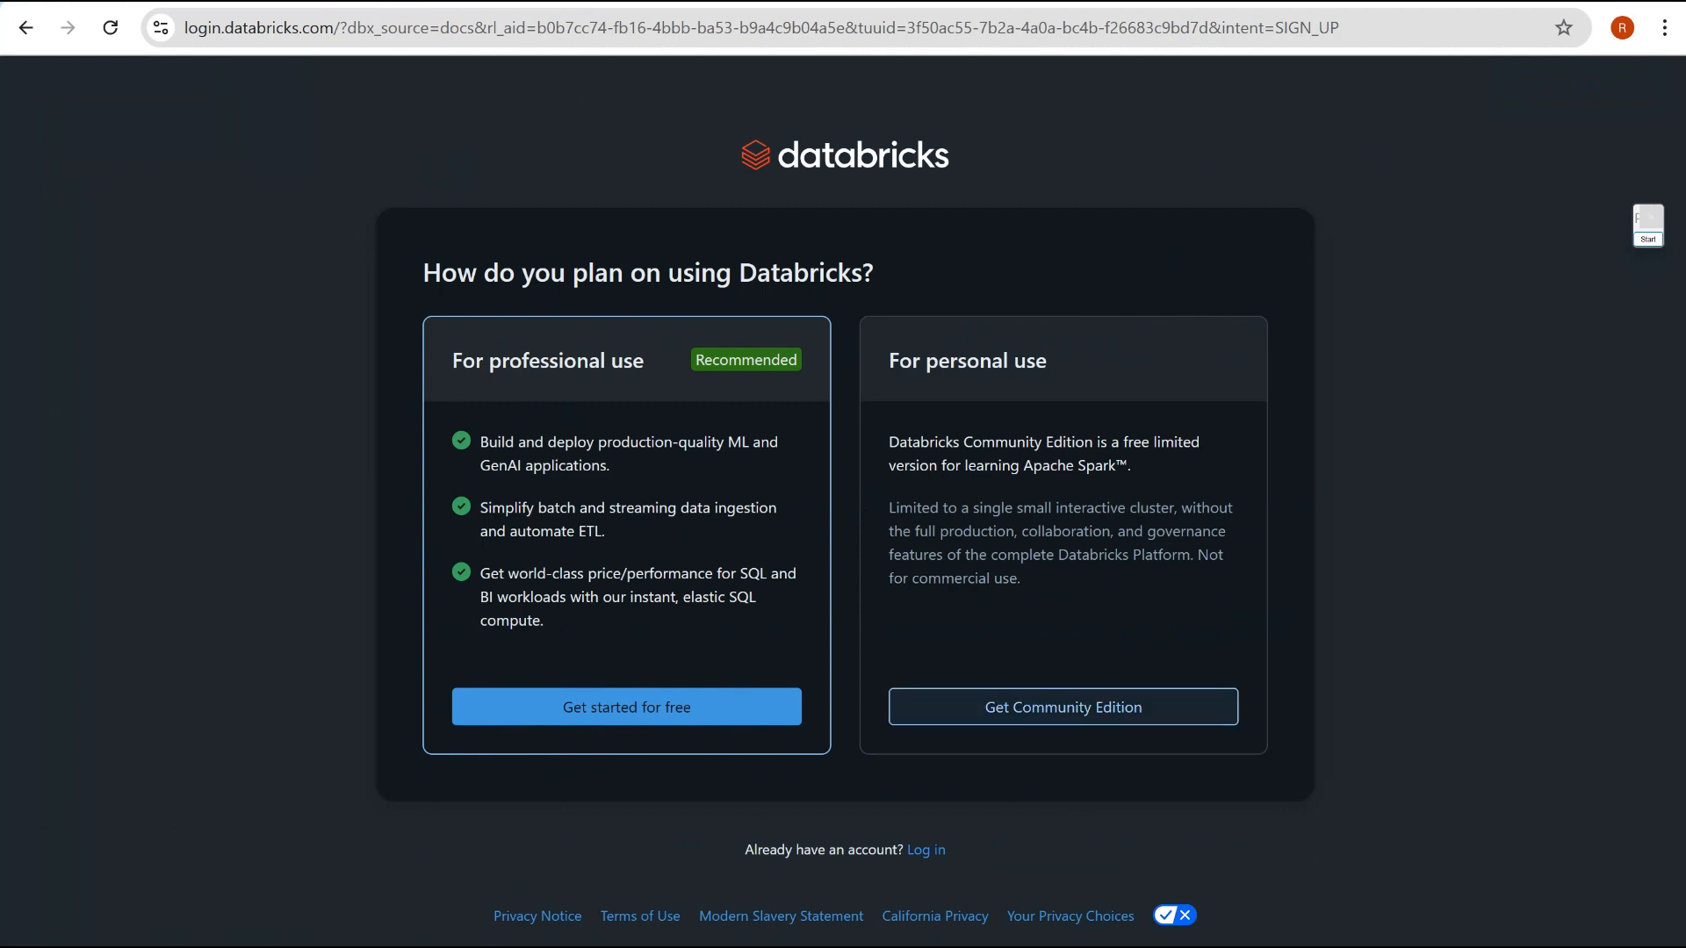
# Choose the Community Edition for personal use and submit the account e-mail to sign up
pyautogui.click(1064, 707)
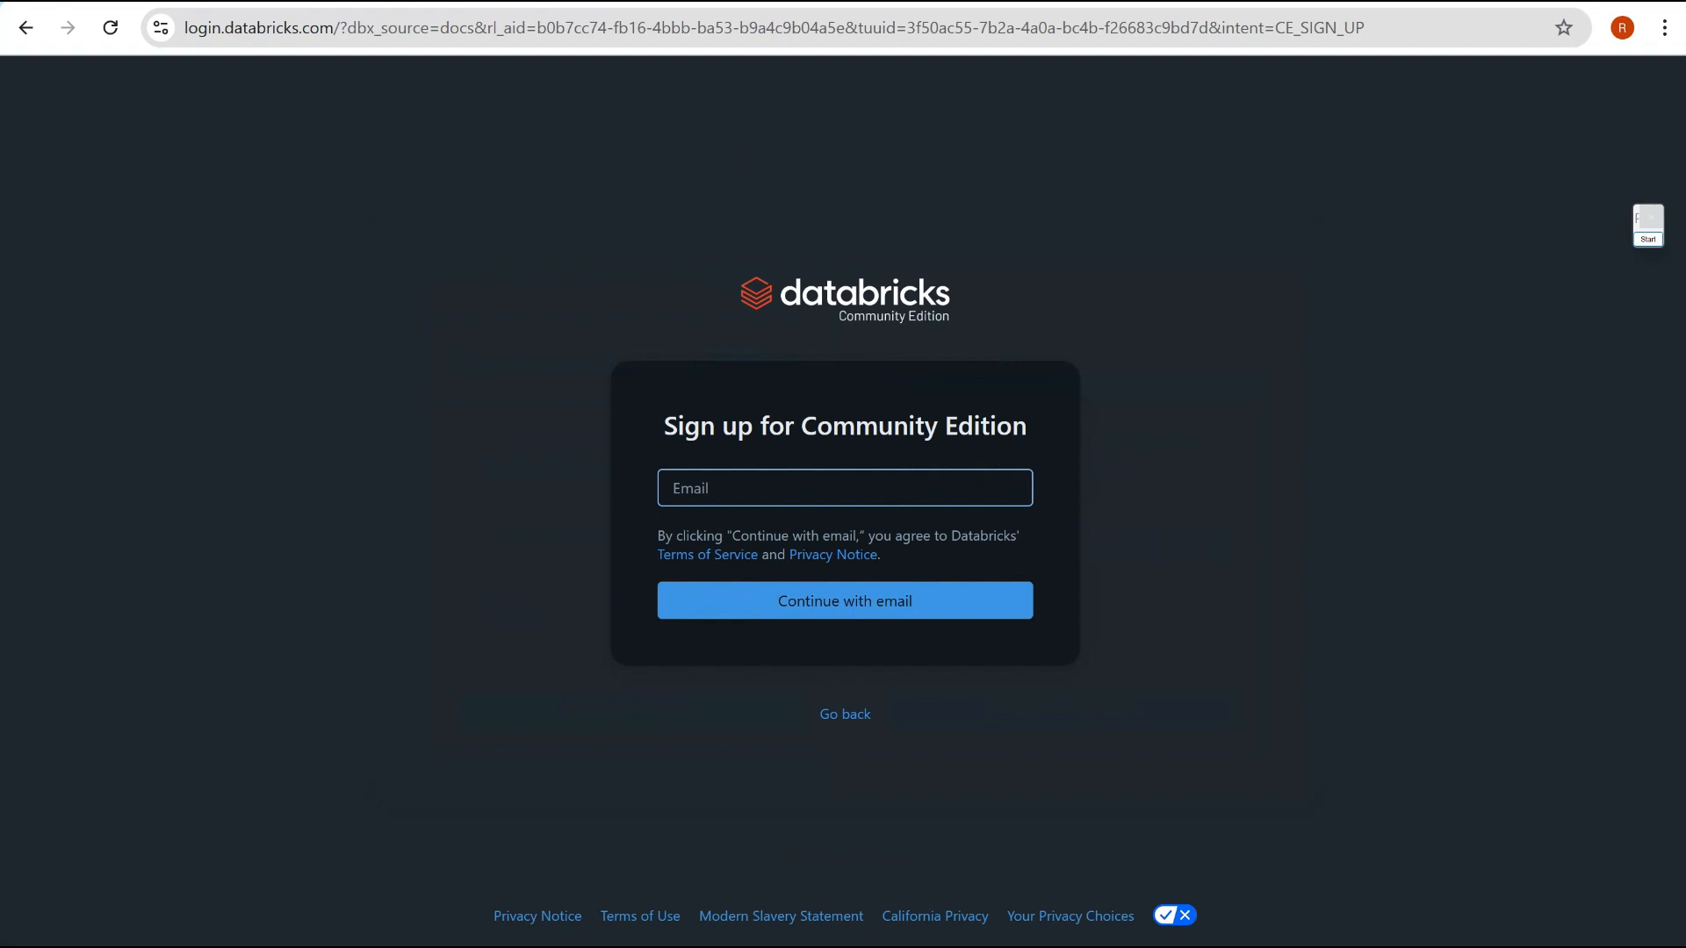
pyautogui.click(845, 489)
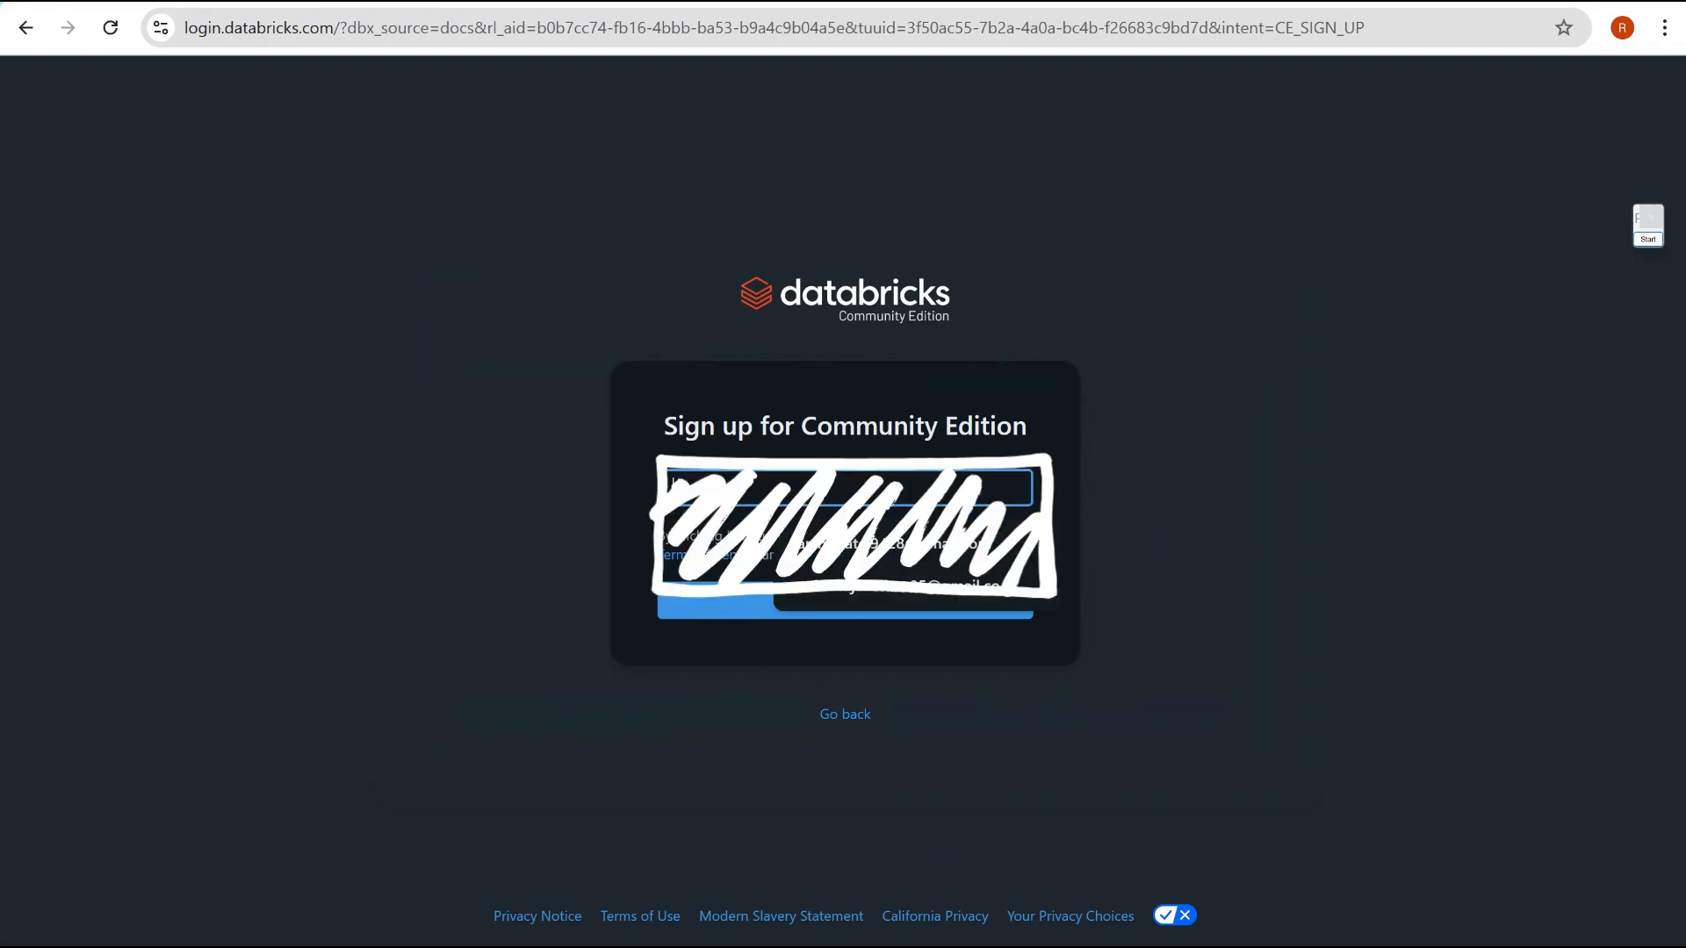
pyautogui.click(914, 588)
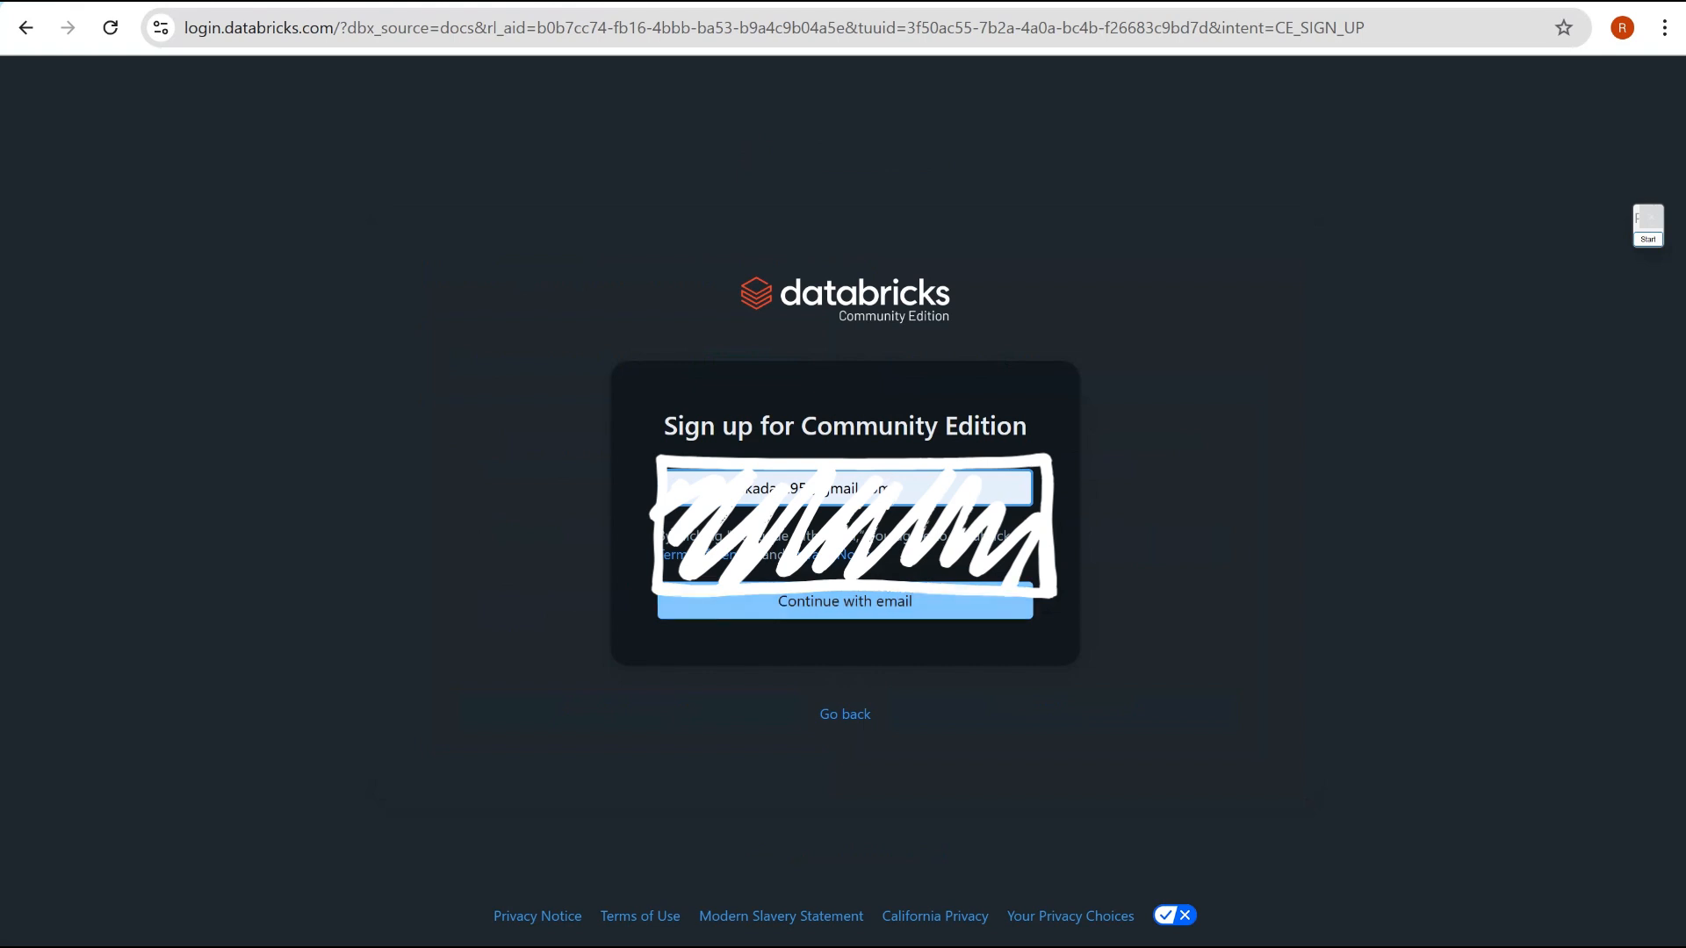
pyautogui.click(845, 601)
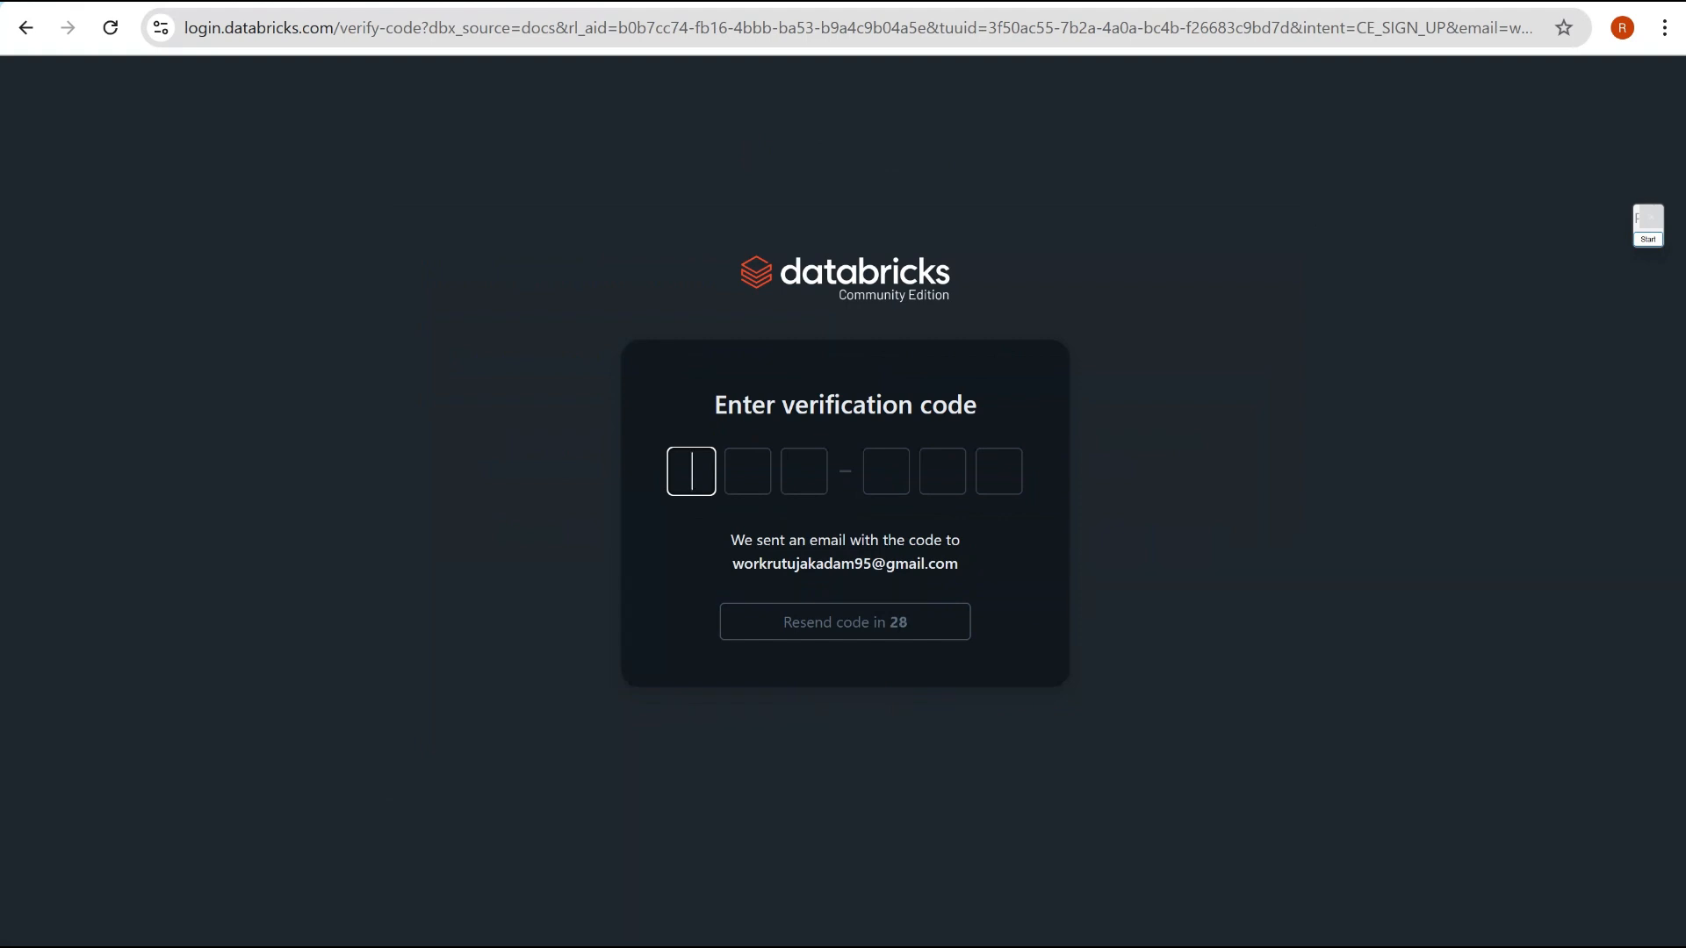
# Copy the verification code from the Databricks e-mail in Gmail and enter it in the Databricks sign-up's verification code field
pyautogui.click(131, 2)
pyautogui.click(790, 276)
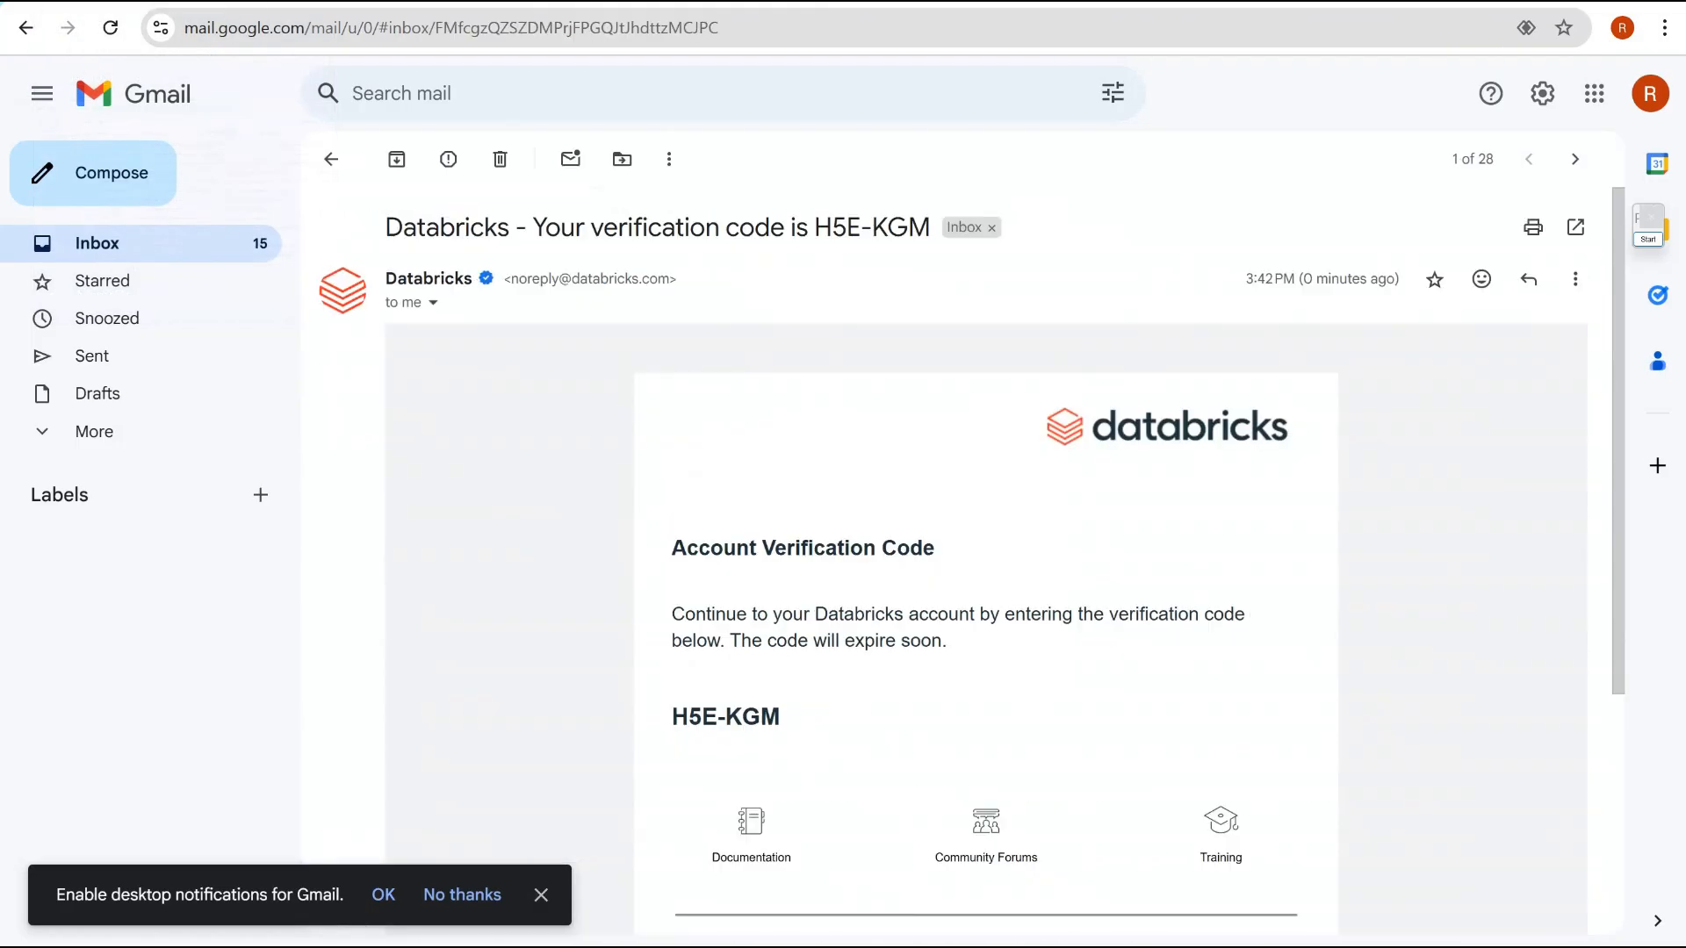
pyautogui.tripleClick(727, 718)
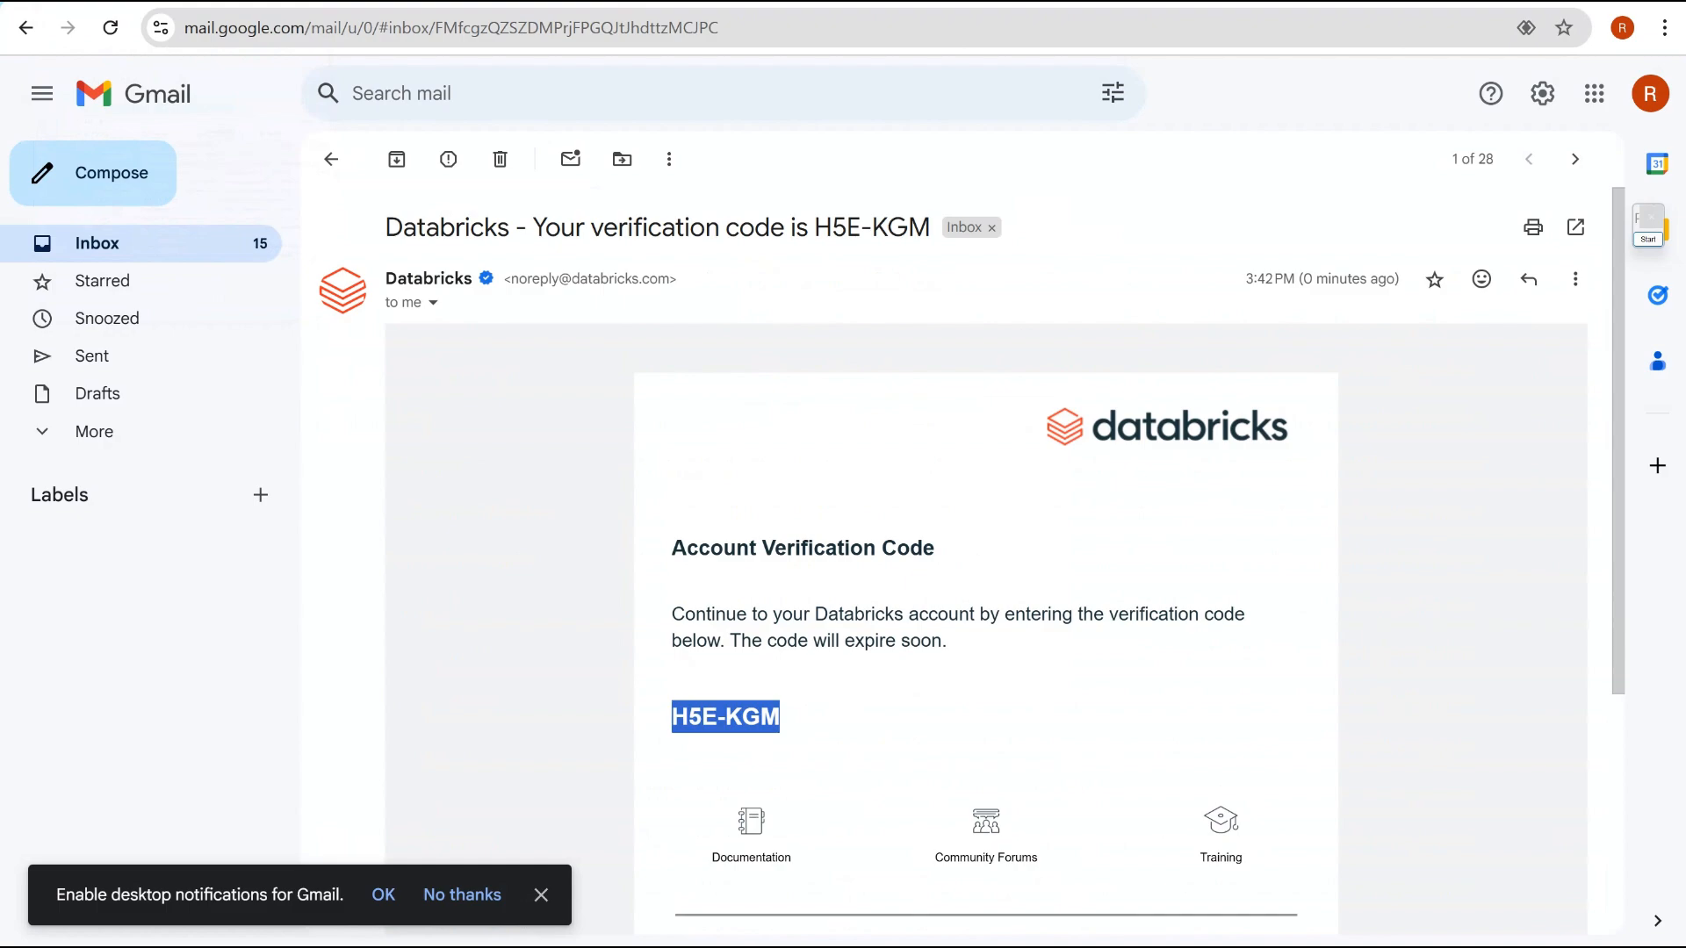
pyautogui.hotkey('ctrl', 'c')
pyautogui.hotkey('alt', 'Tab')
pyautogui.hotkey('ctrl', 'v')
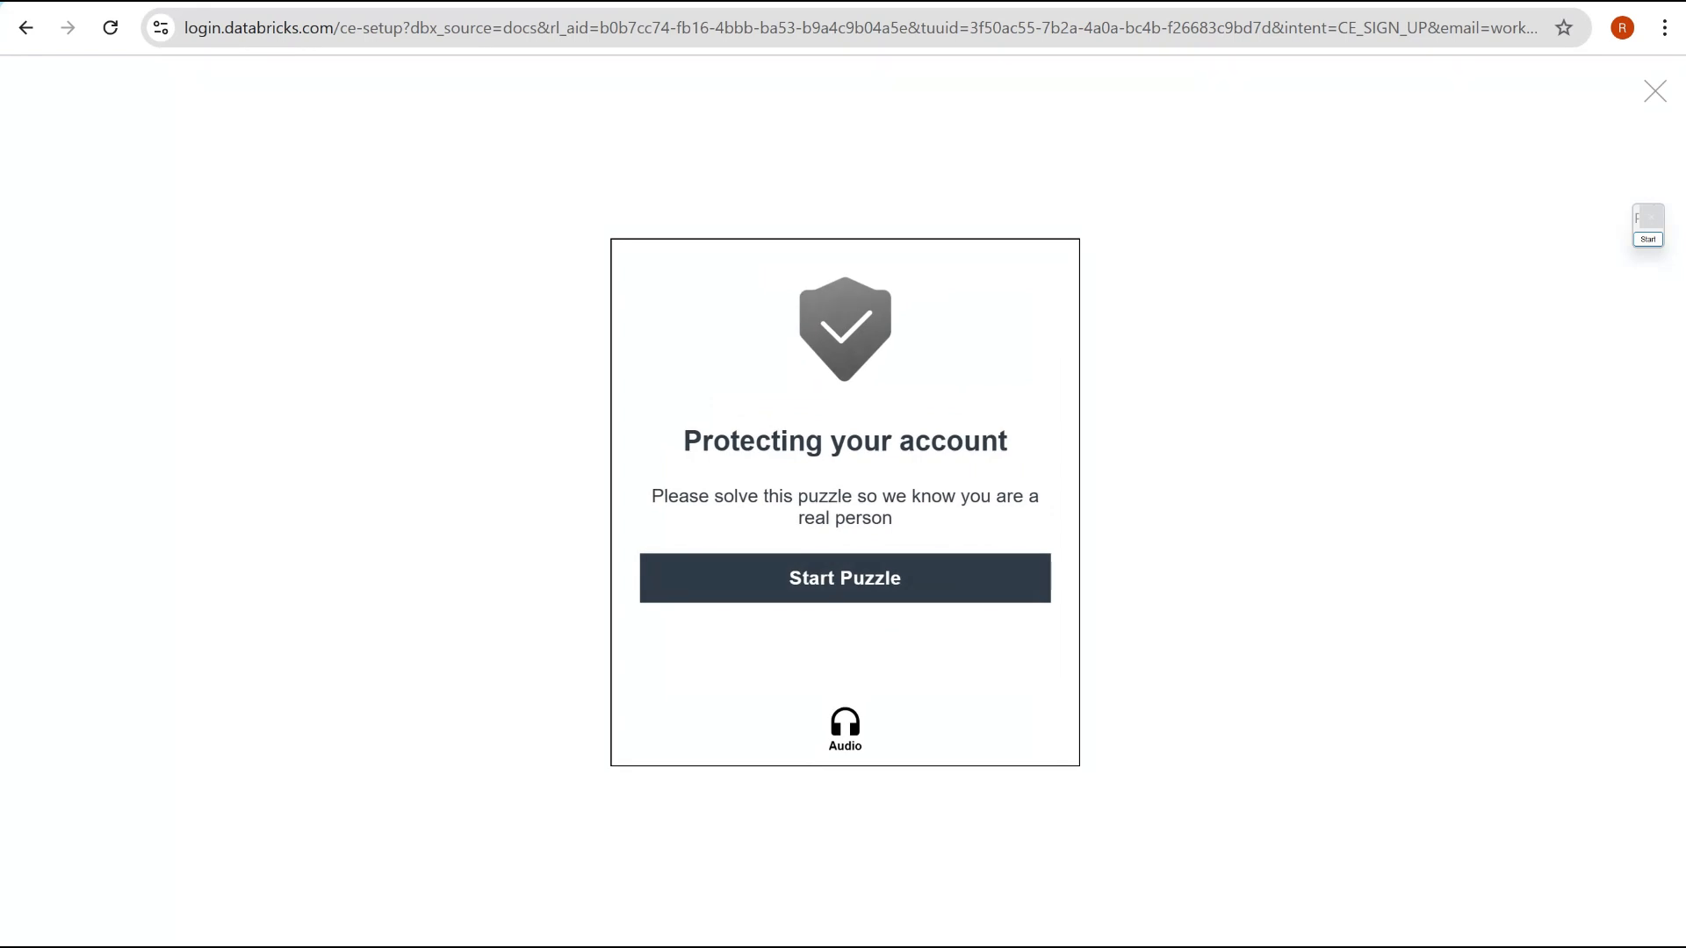
# Start the account protection puzzle, rotate the duck to face the direction of the hand, and submit the answer
pyautogui.press('Return')
pyautogui.click(840, 527)
pyautogui.click(840, 528)
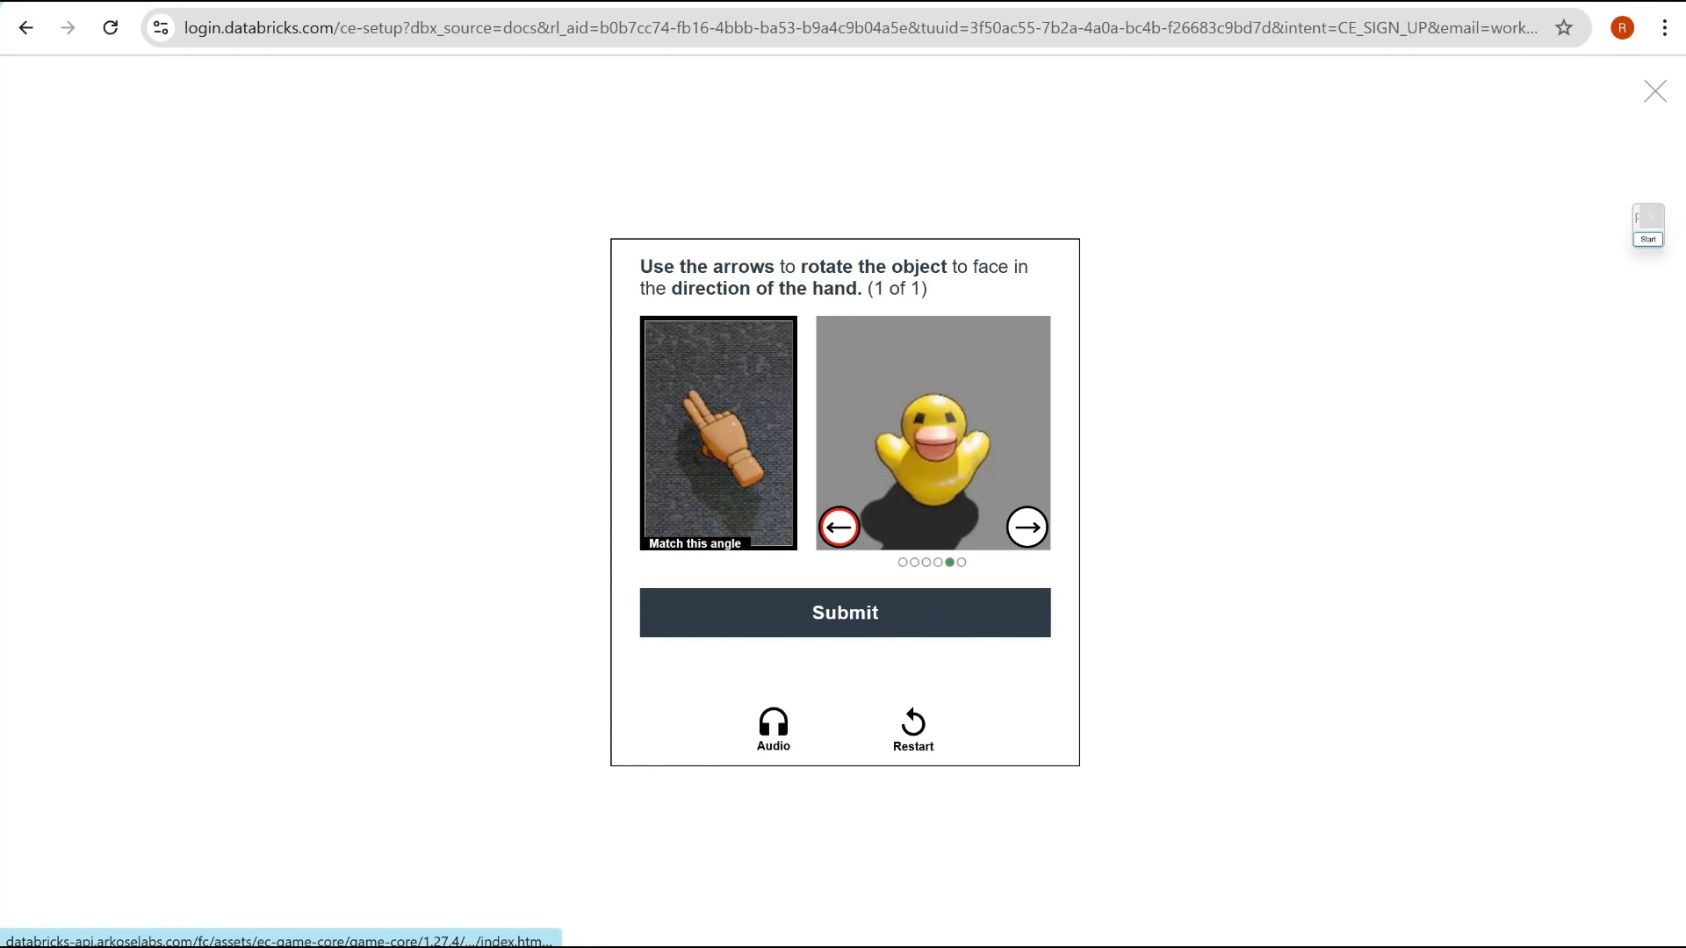
pyautogui.click(840, 528)
pyautogui.click(840, 528)
pyautogui.click(840, 528)
pyautogui.click(840, 528)
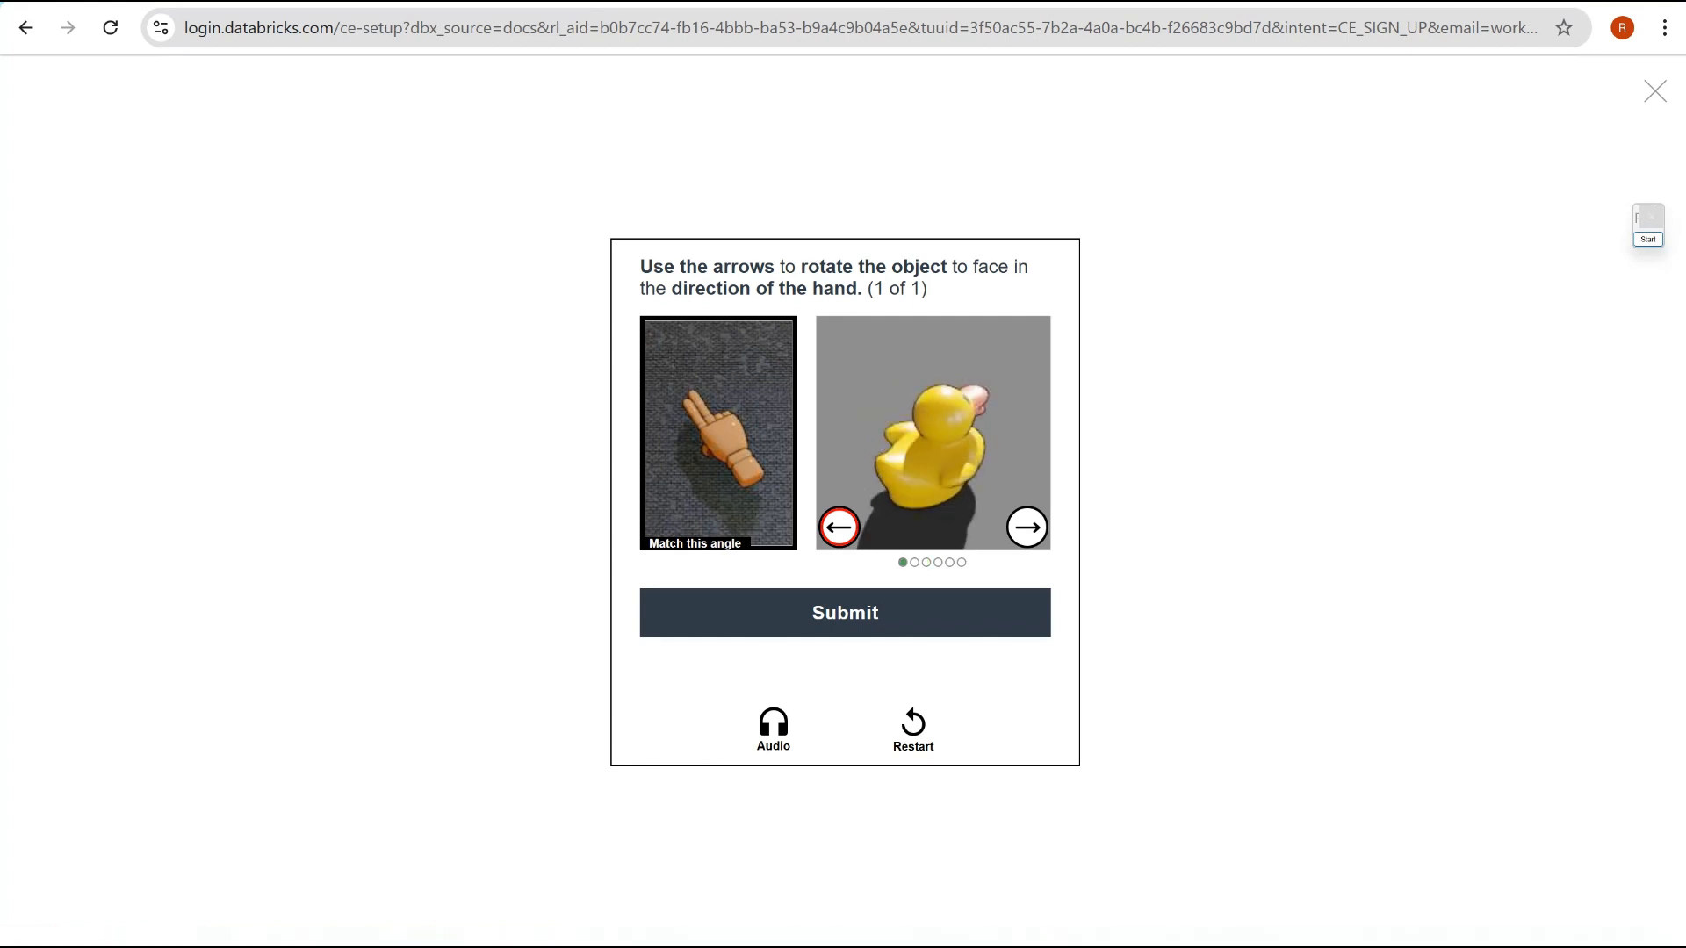
pyautogui.click(1027, 528)
pyautogui.click(845, 613)
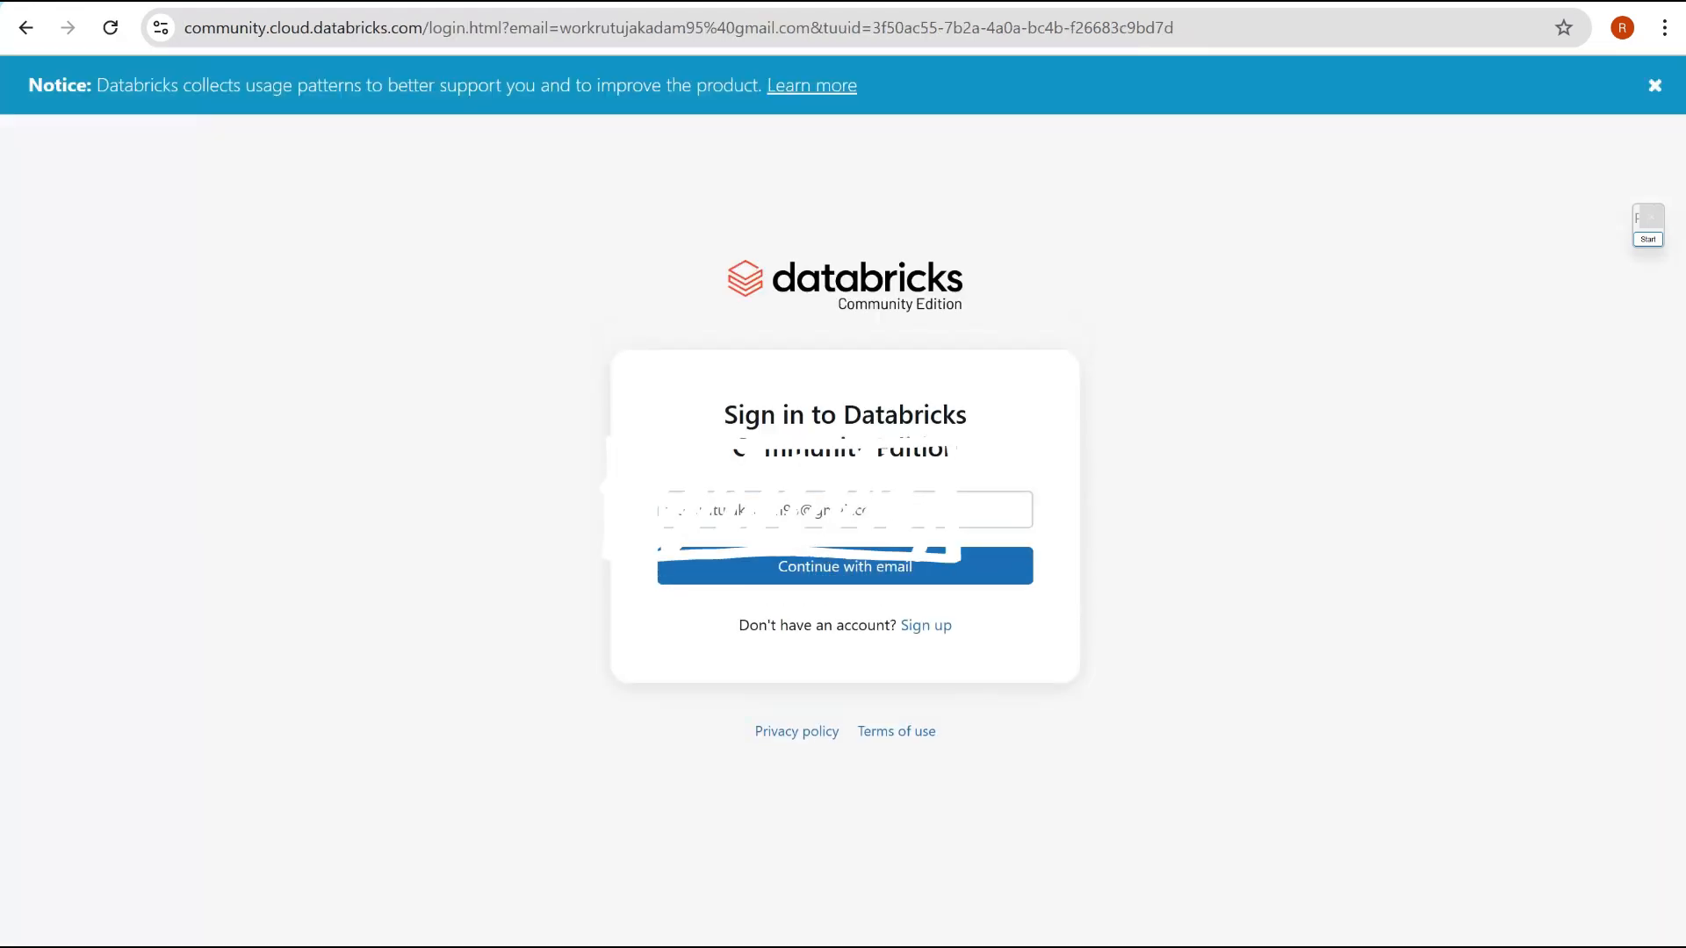
# Sign in to Community Edition with the prefilled e-mail and enter the new verification code from the Gmail inbox
pyautogui.click(845, 567)
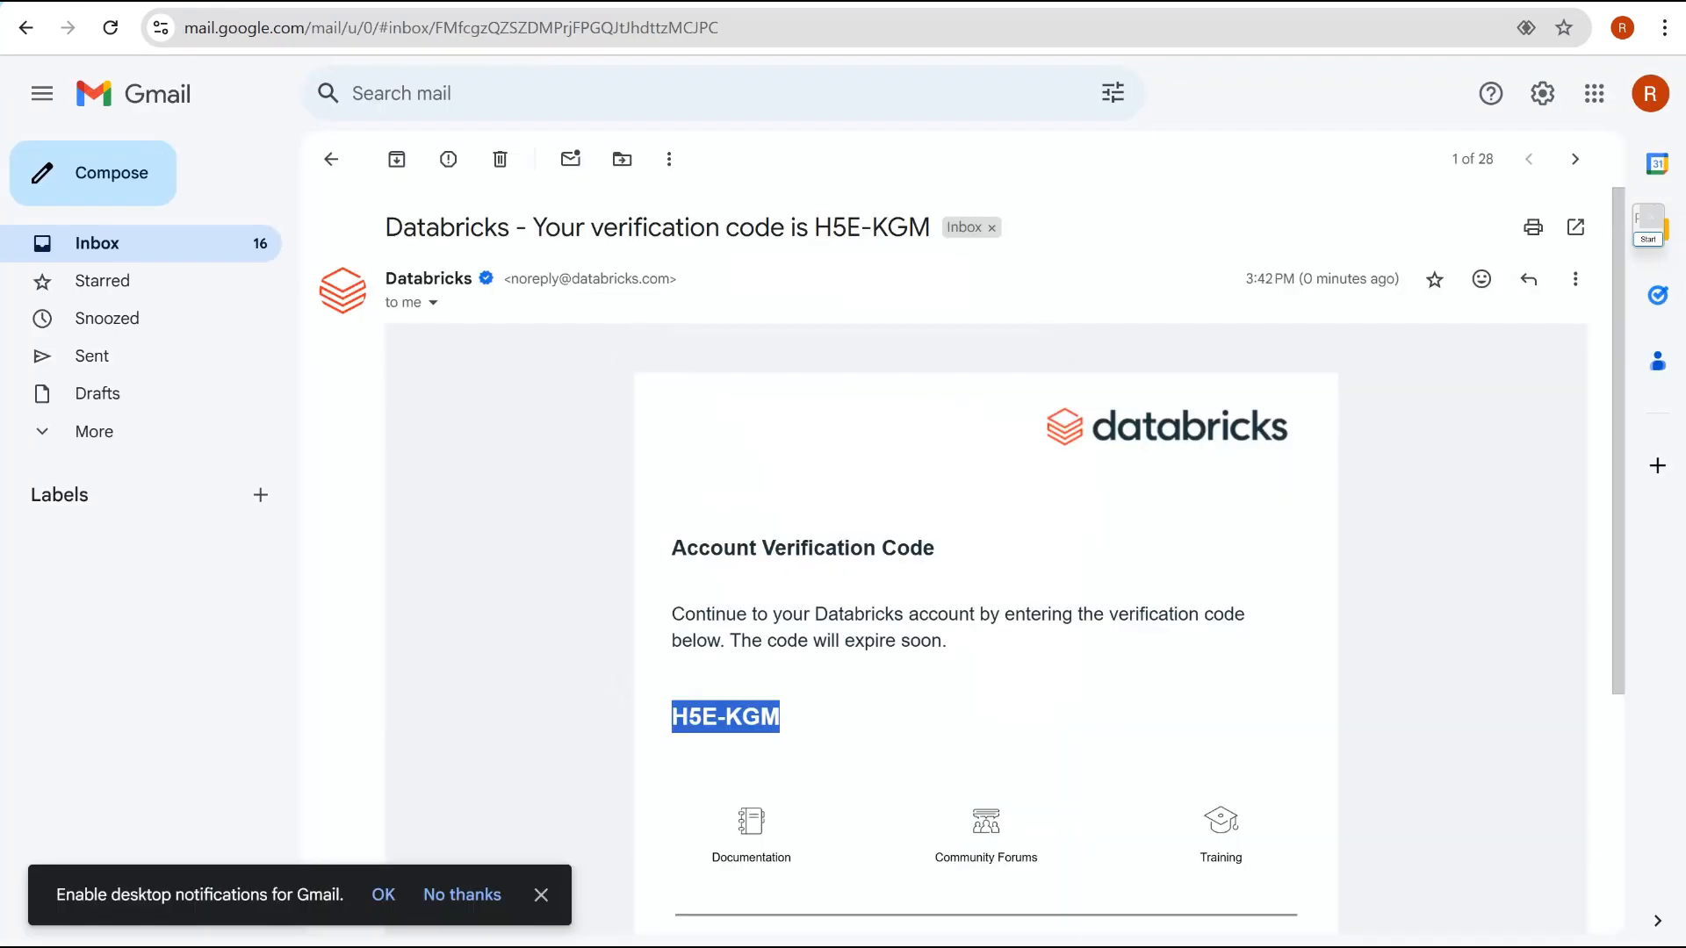
pyautogui.hotkey('ctrl', 'c')
pyautogui.click(331, 158)
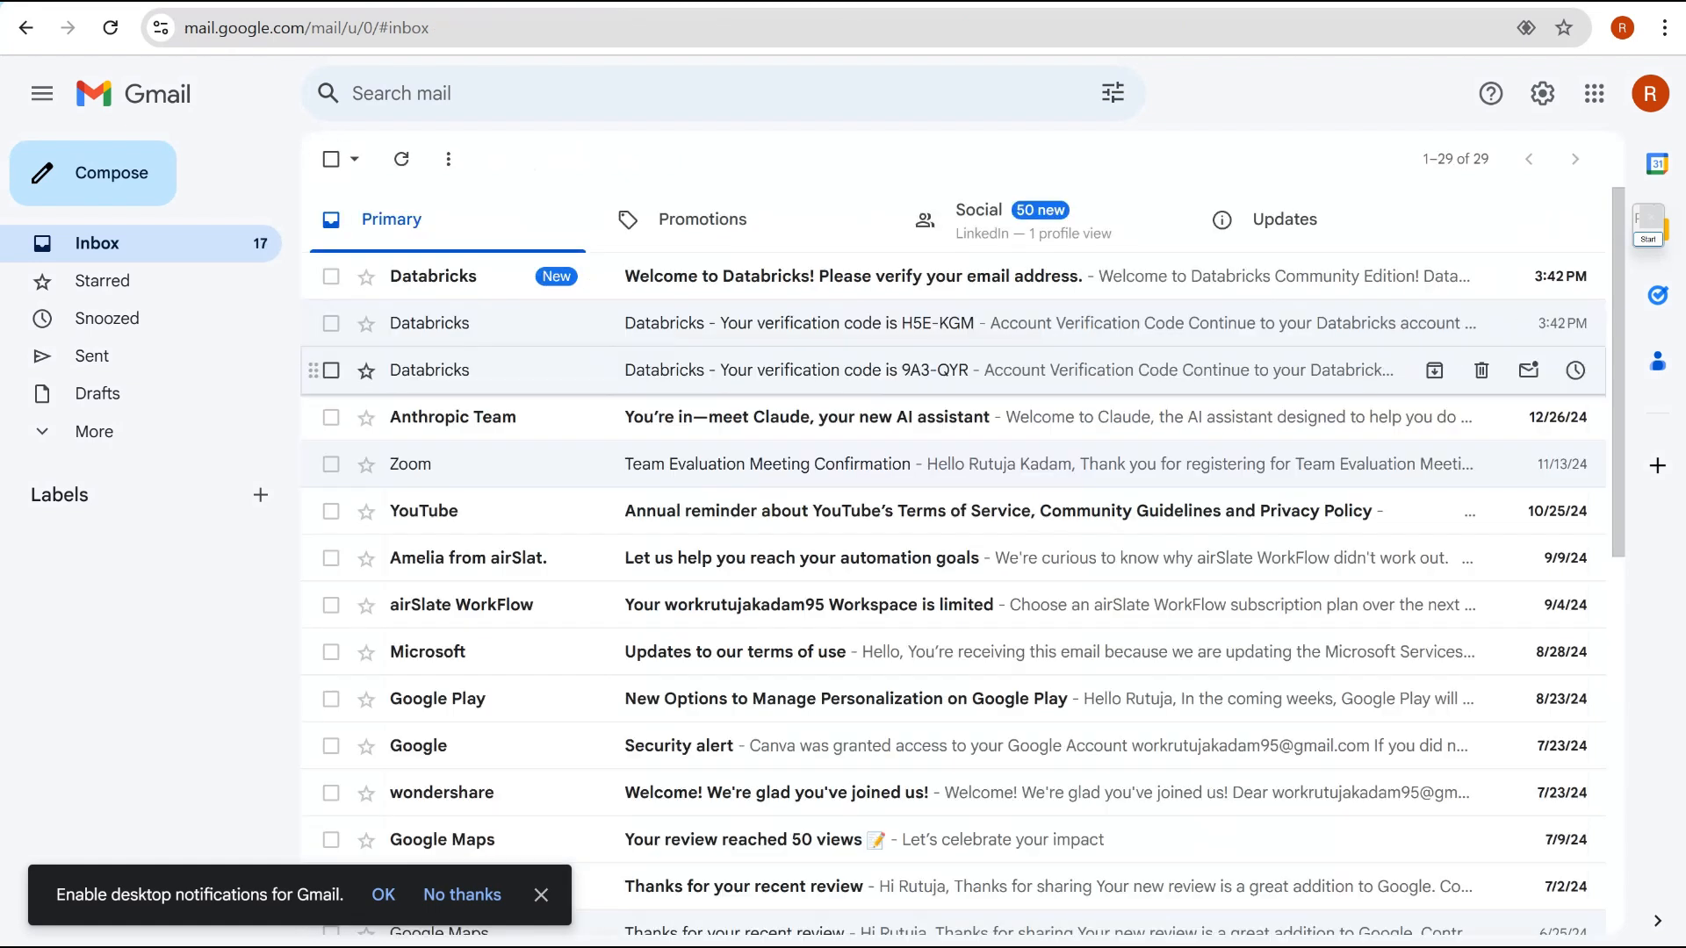
pyautogui.click(813, 277)
pyautogui.moveTo(673, 718); pyautogui.dragTo(779, 718)
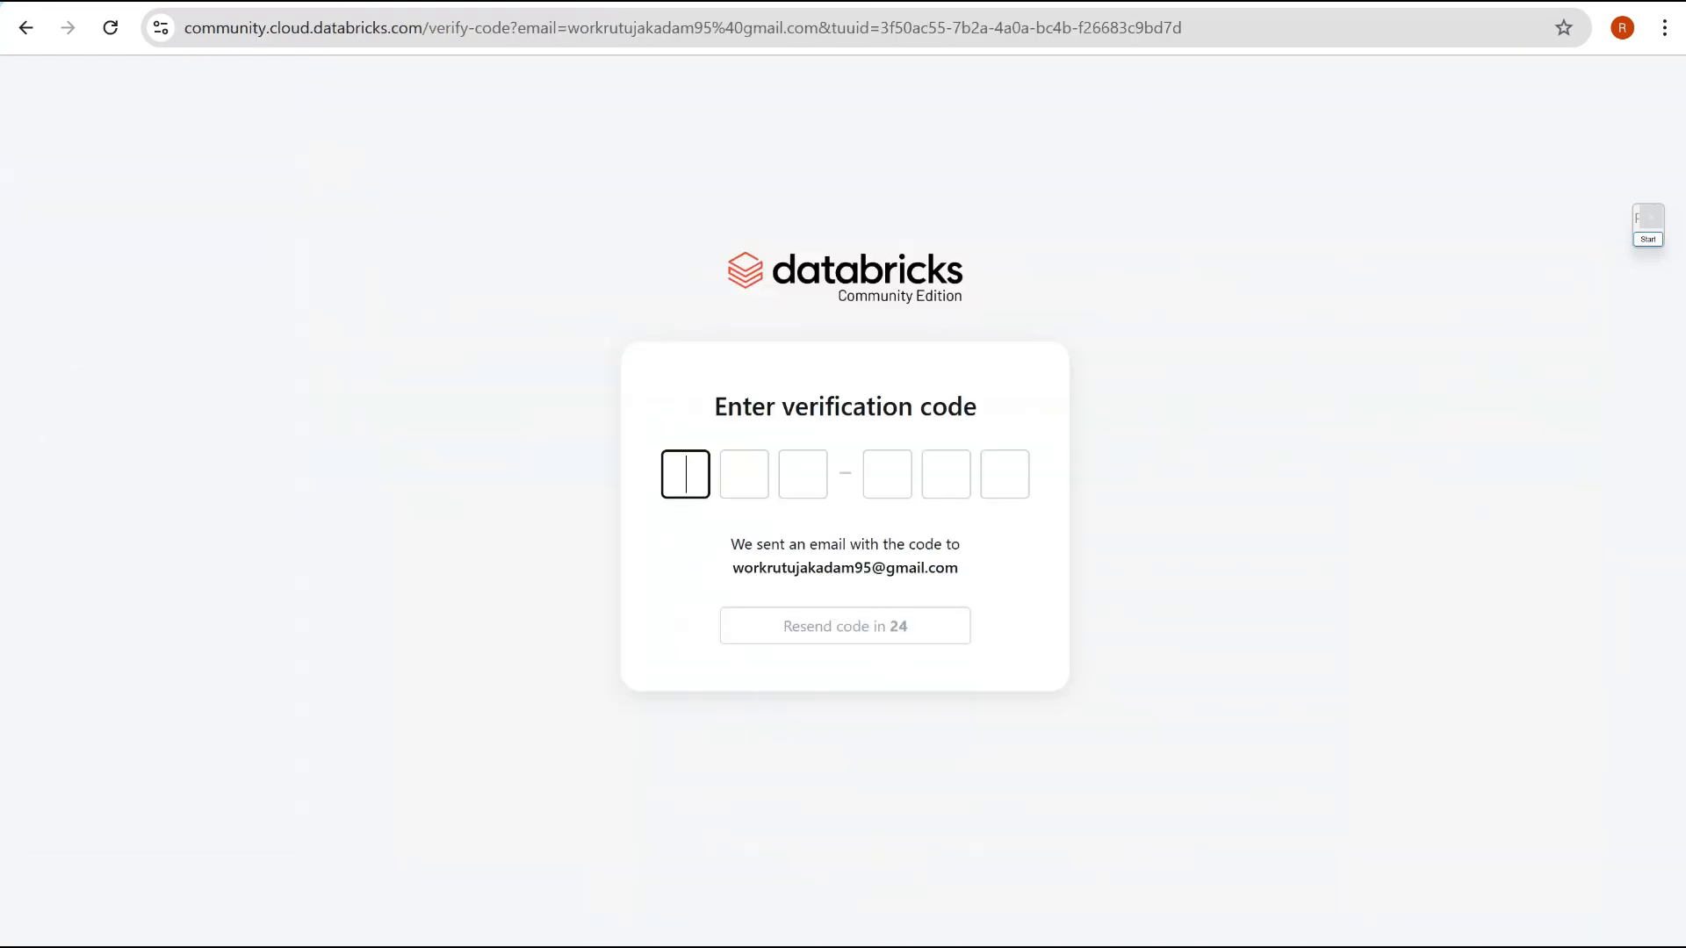
pyautogui.hotkey('ctrl', 'v')
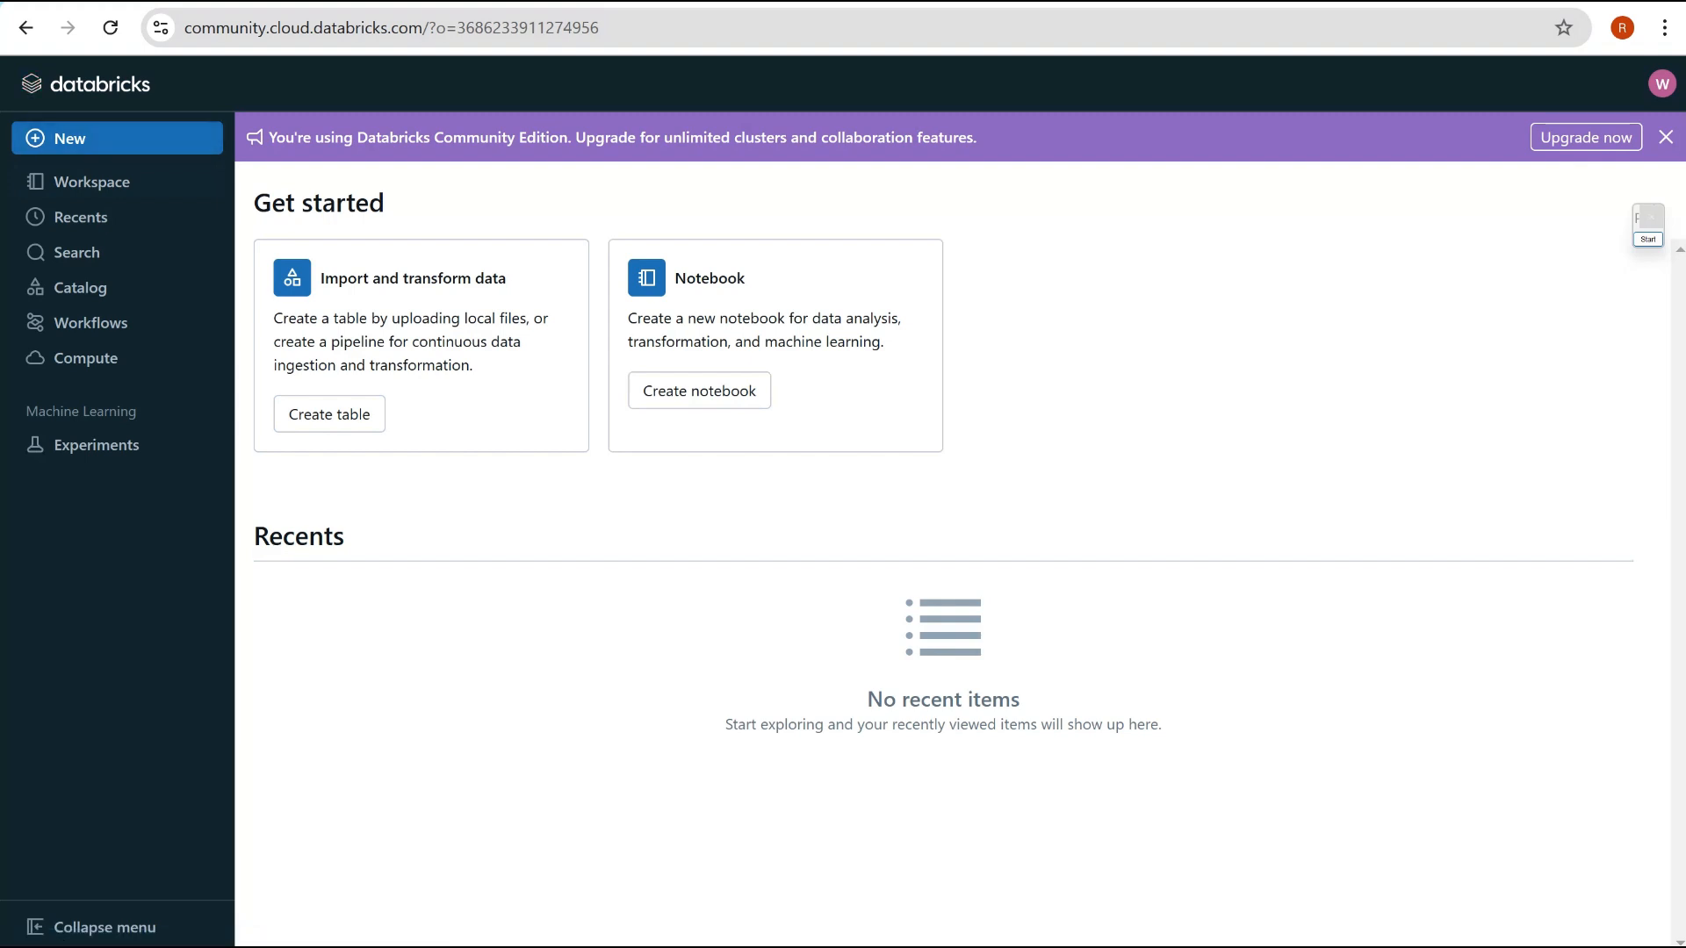
# Open the Compute page and draw blue annotation rectangles around Compute, All-purpose compute and Job compute, plus two in the empty area
pyautogui.click(85, 357)
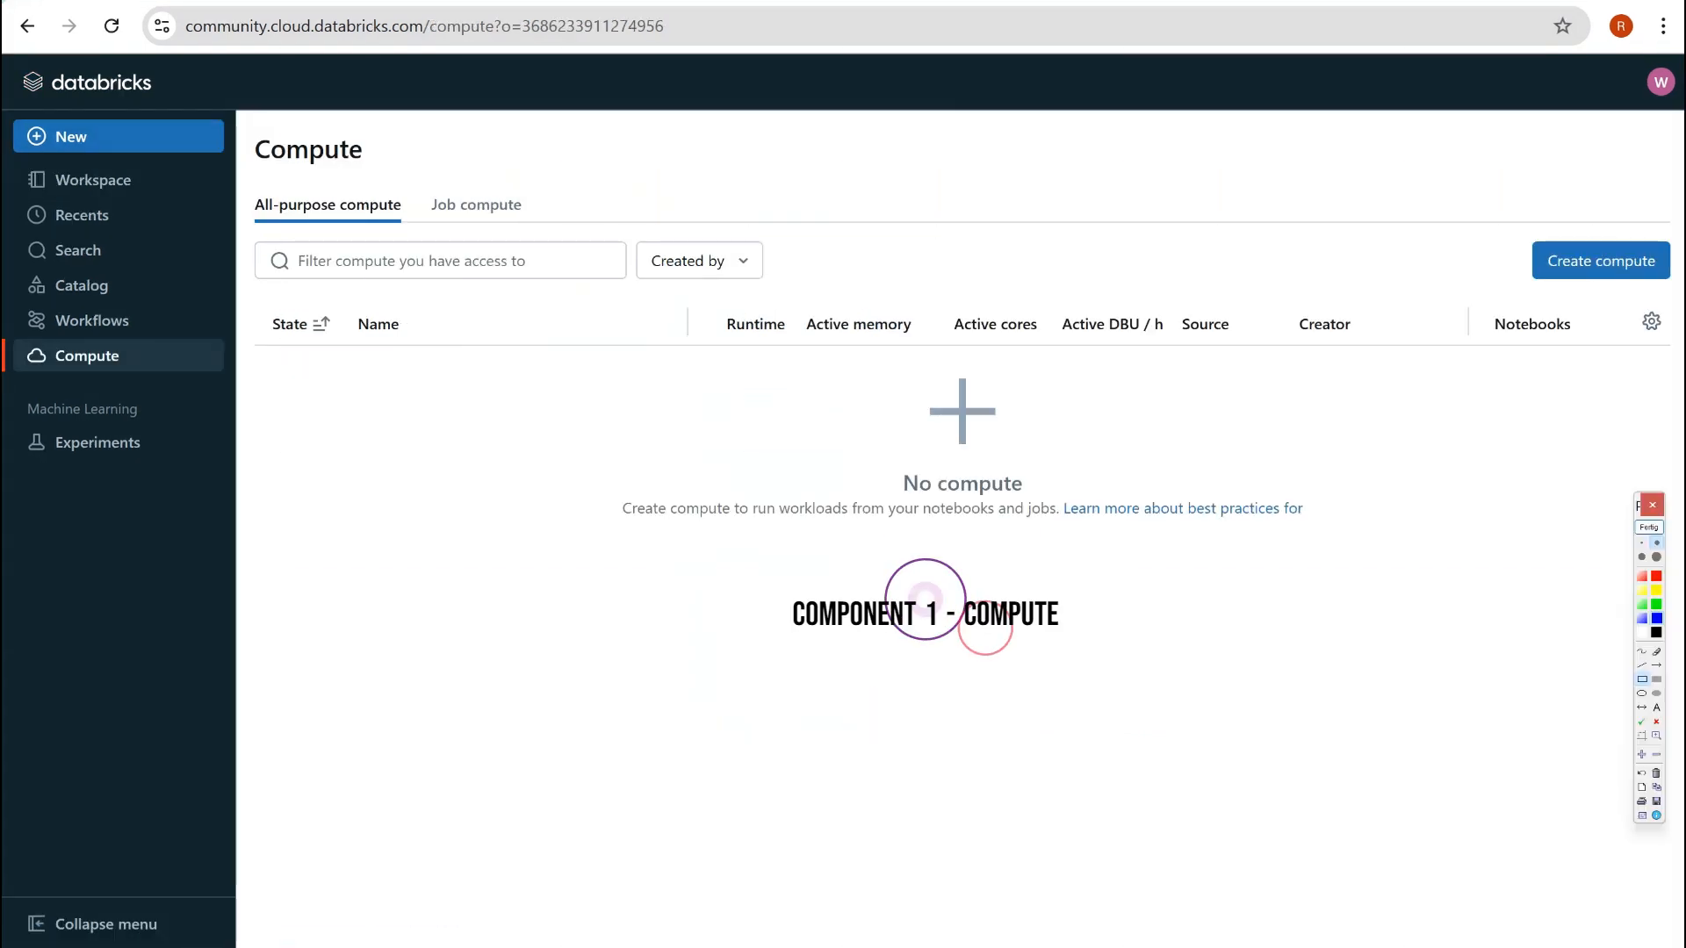
pyautogui.moveTo(8, 339); pyautogui.dragTo(182, 387)
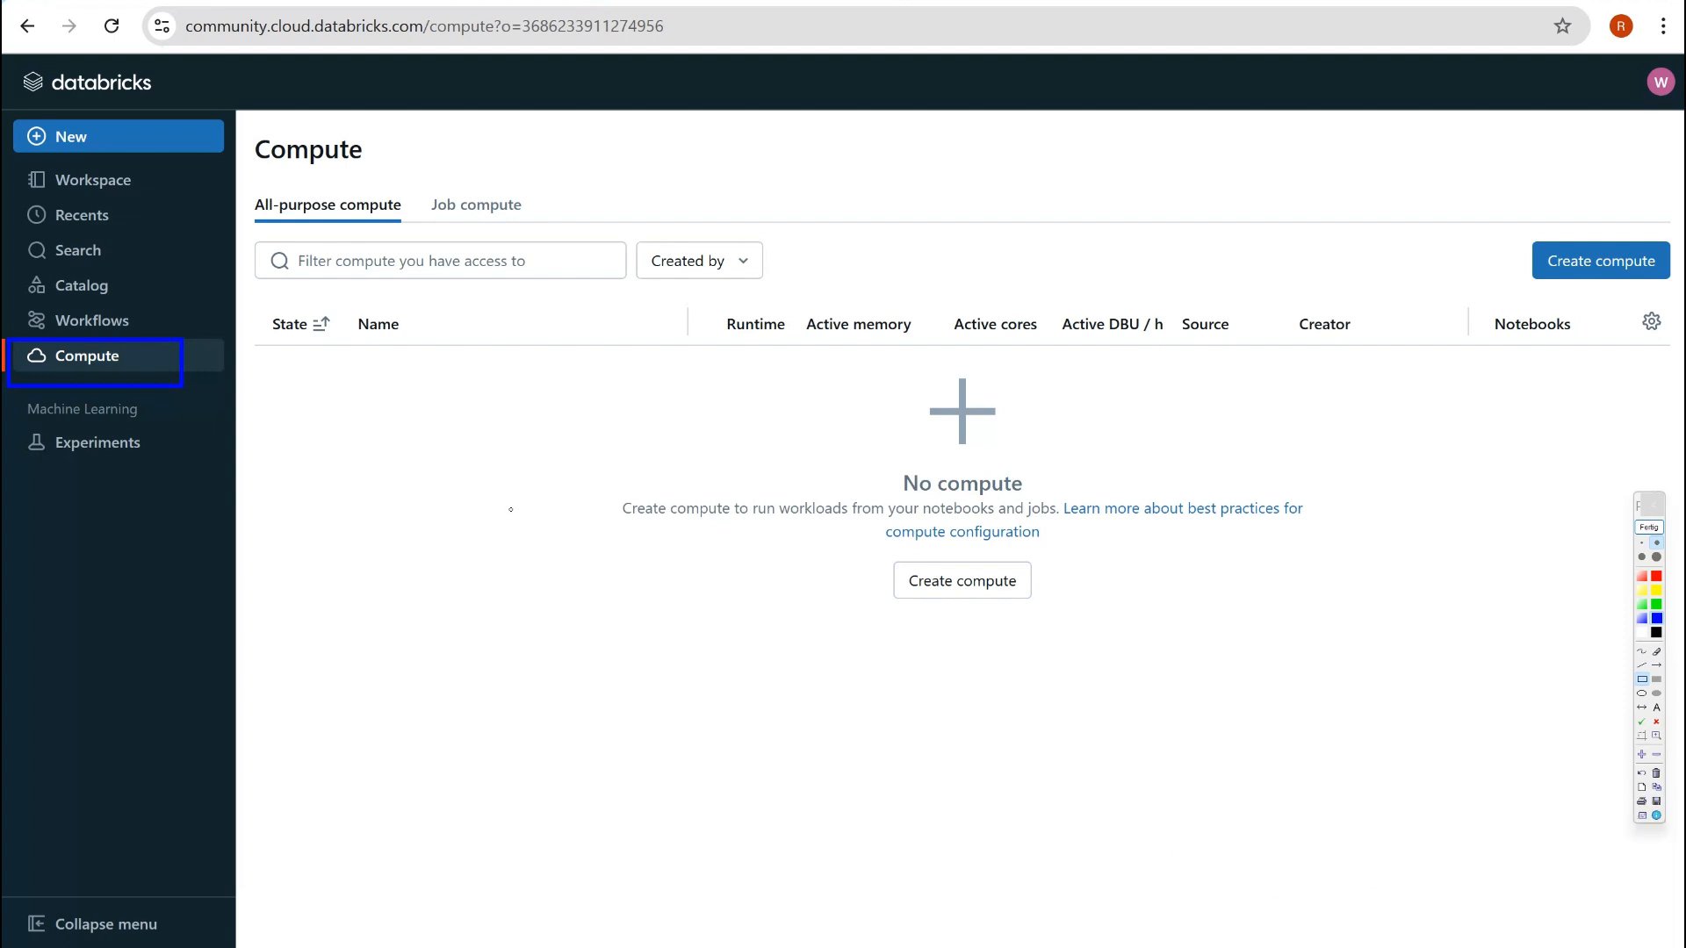
pyautogui.moveTo(382, 676)
pyautogui.mouseDown()
pyautogui.moveTo(456, 724)
pyautogui.moveTo(568, 728)
pyautogui.mouseUp()
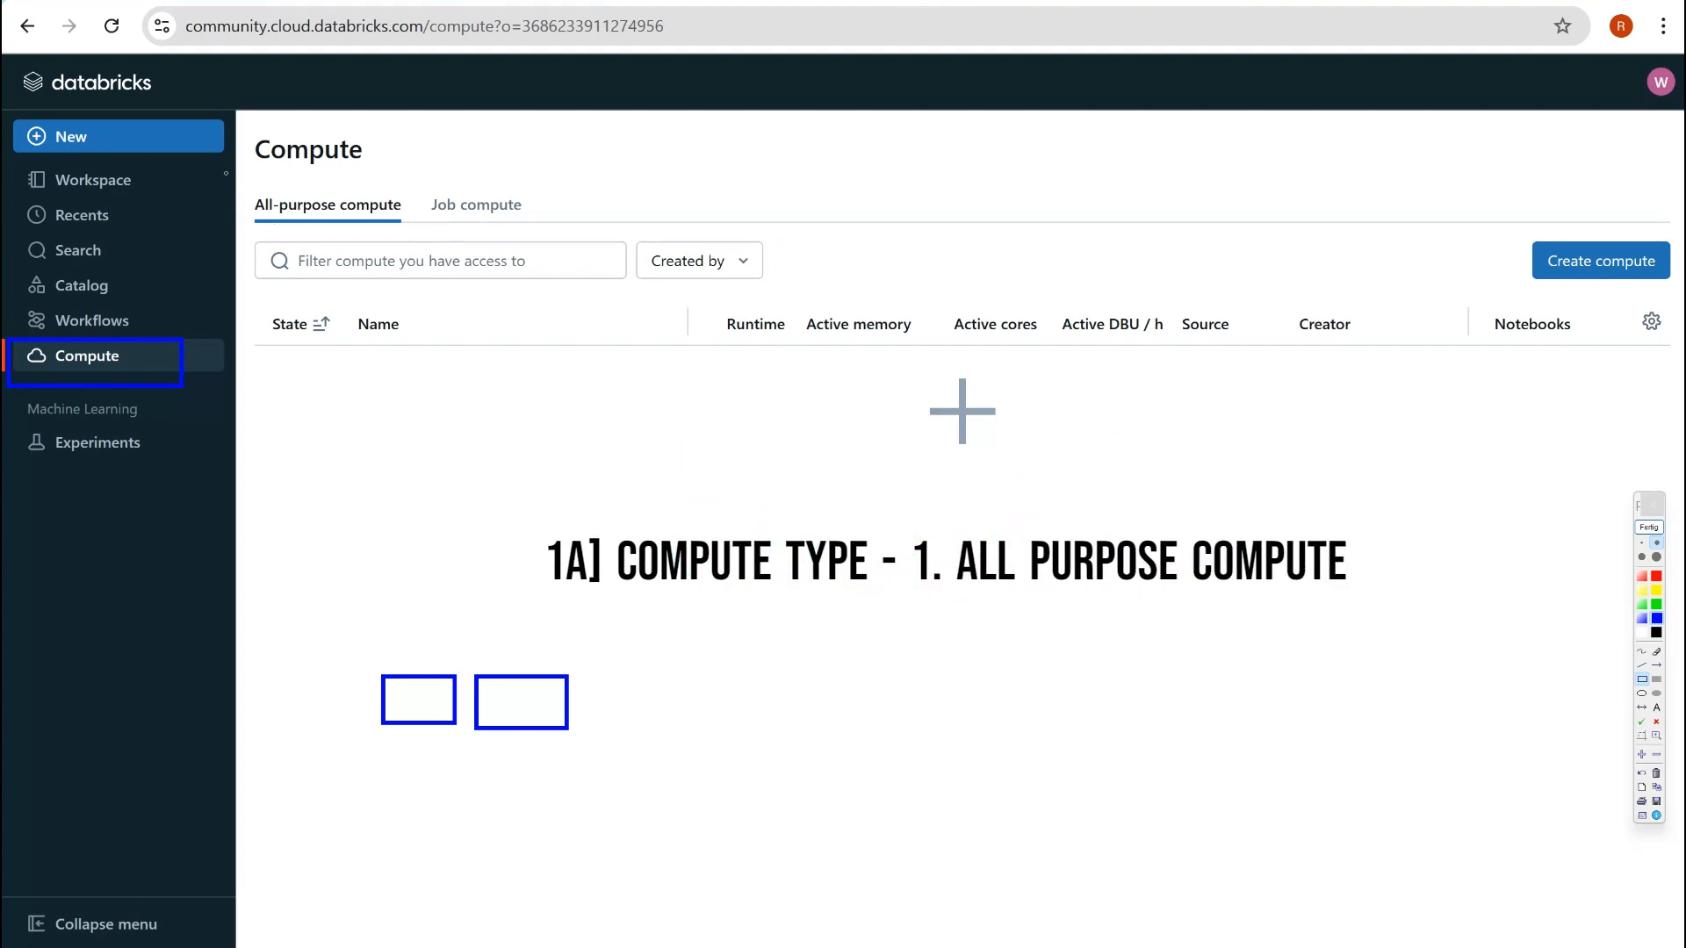
pyautogui.moveTo(235, 168)
pyautogui.mouseDown()
pyautogui.moveTo(329, 247)
pyautogui.moveTo(406, 239)
pyautogui.mouseUp()
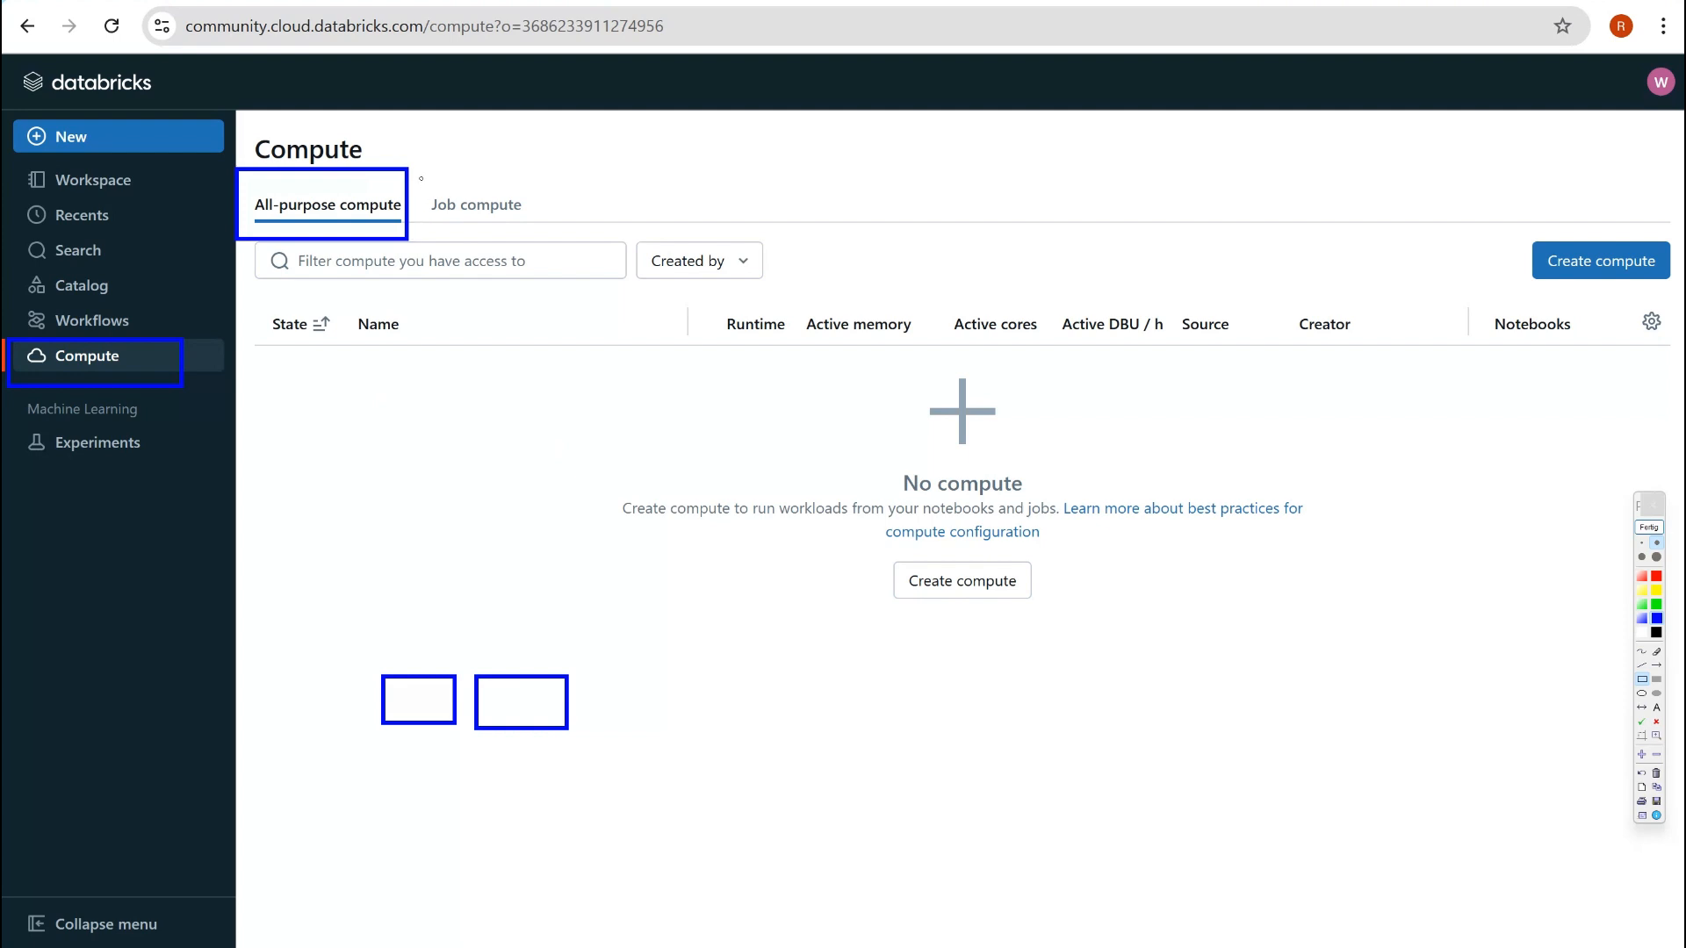
pyautogui.moveTo(421, 178)
pyautogui.mouseDown()
pyautogui.moveTo(498, 233)
pyautogui.moveTo(534, 233)
pyautogui.mouseUp()
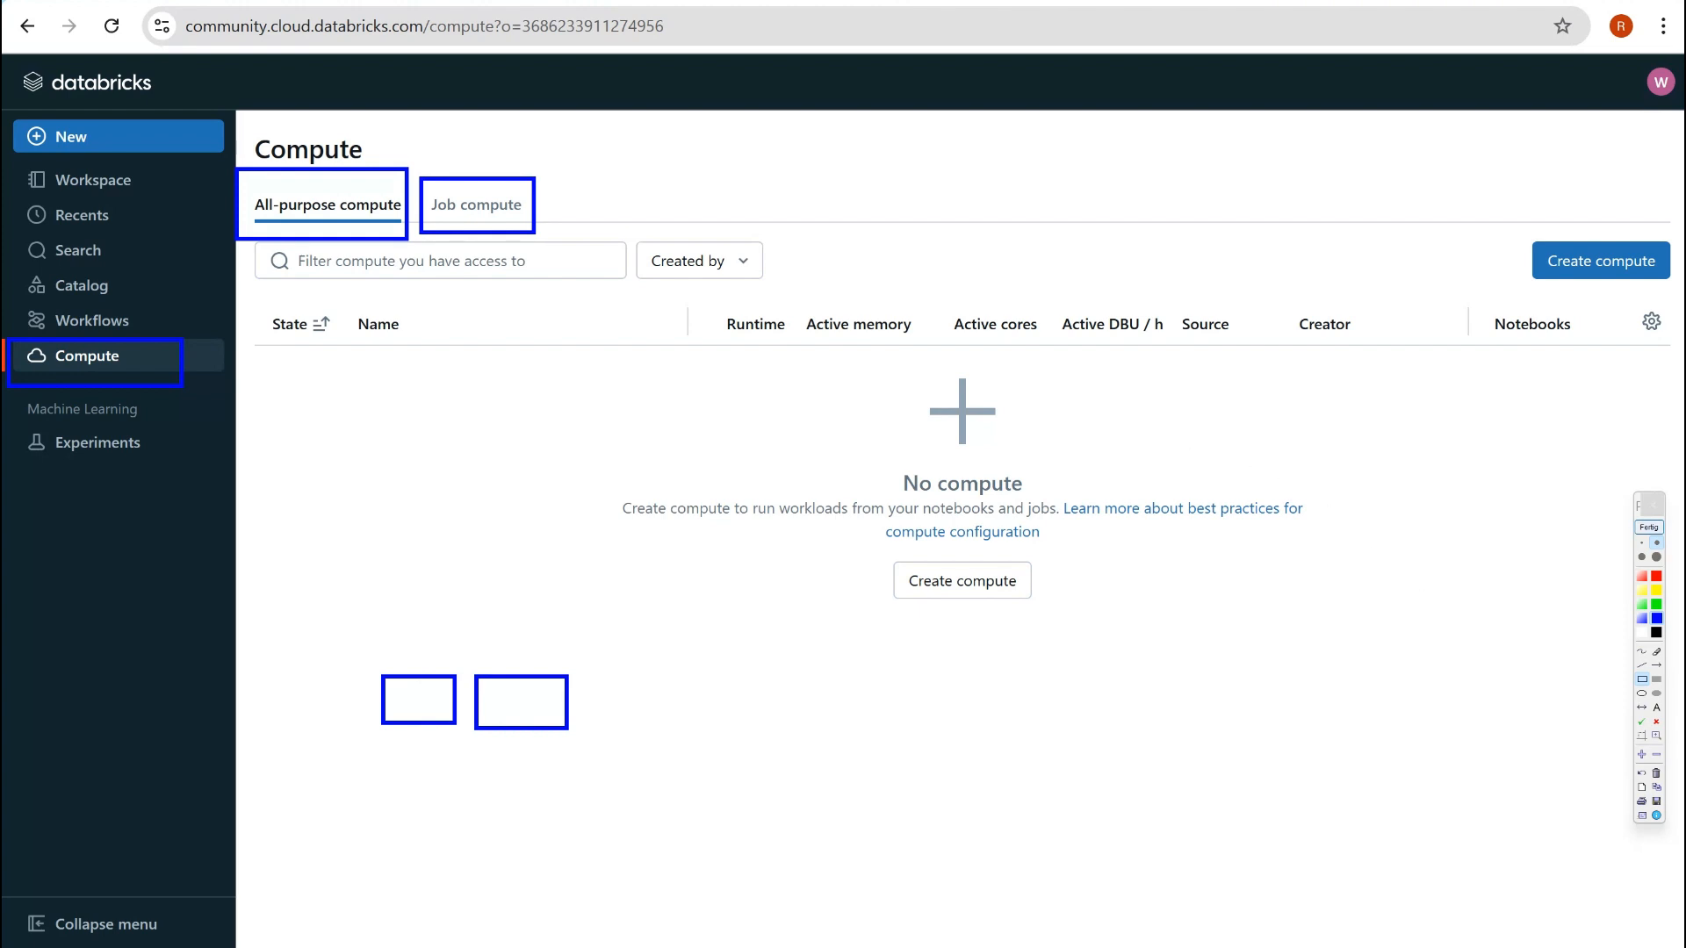
pyautogui.click(1649, 527)
# Begin creating a new compute and replace its default name with the owner's name followed by "cluster"
pyautogui.click(1601, 260)
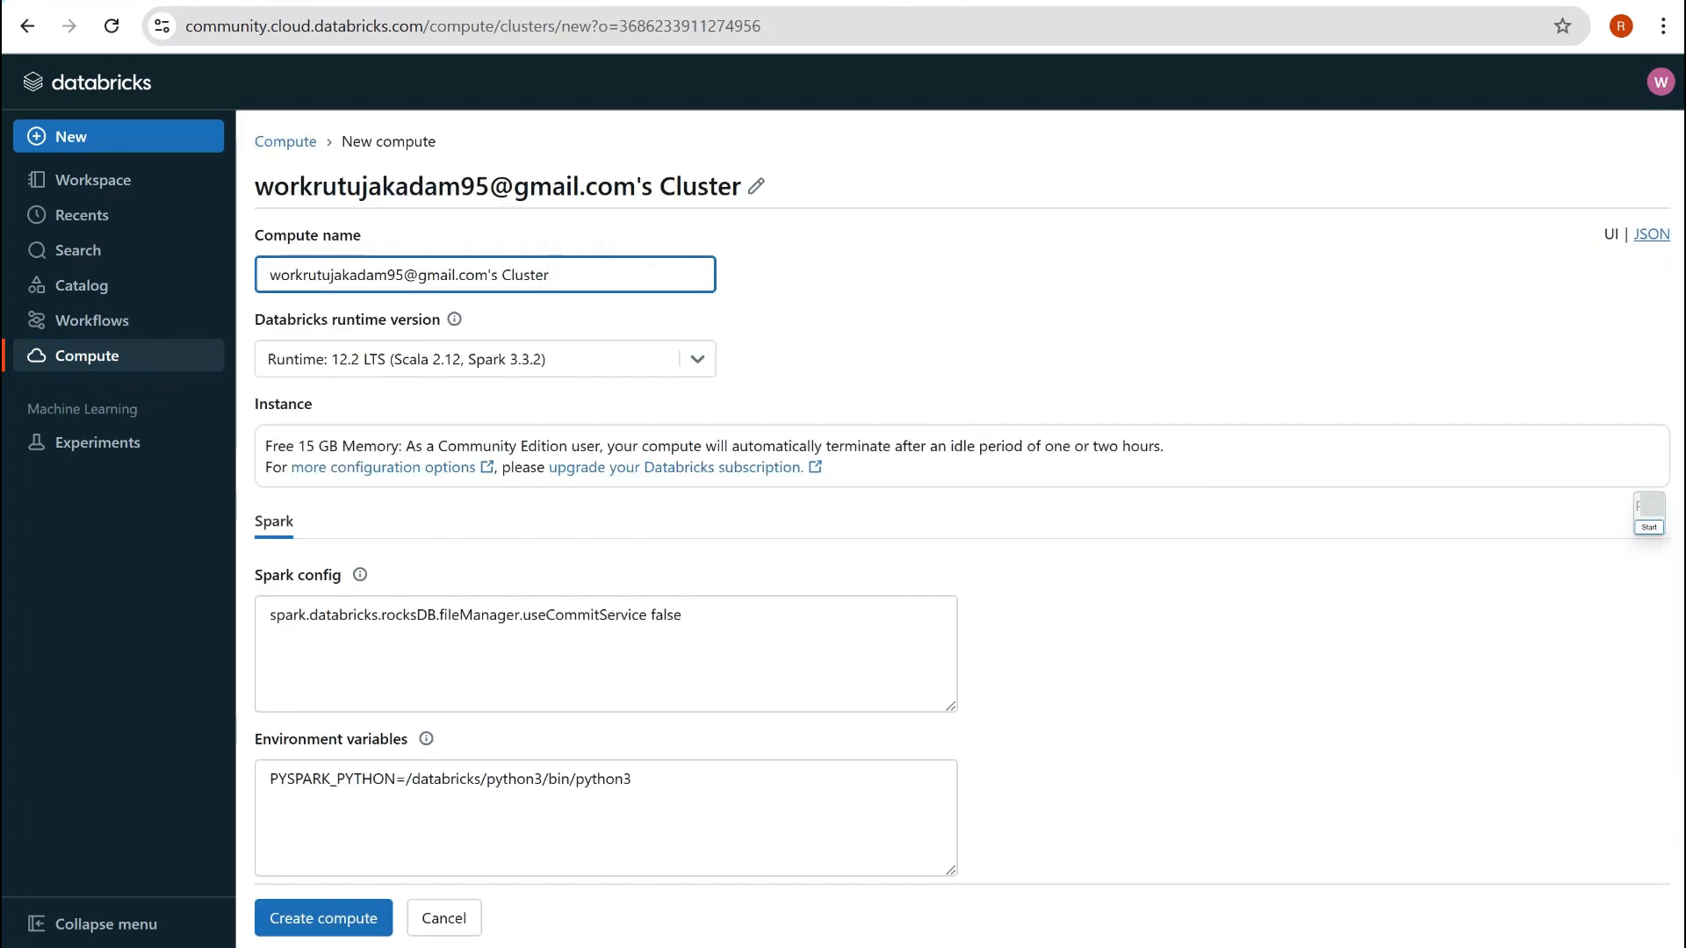
pyautogui.moveTo(553, 276); pyautogui.dragTo(216, 283)
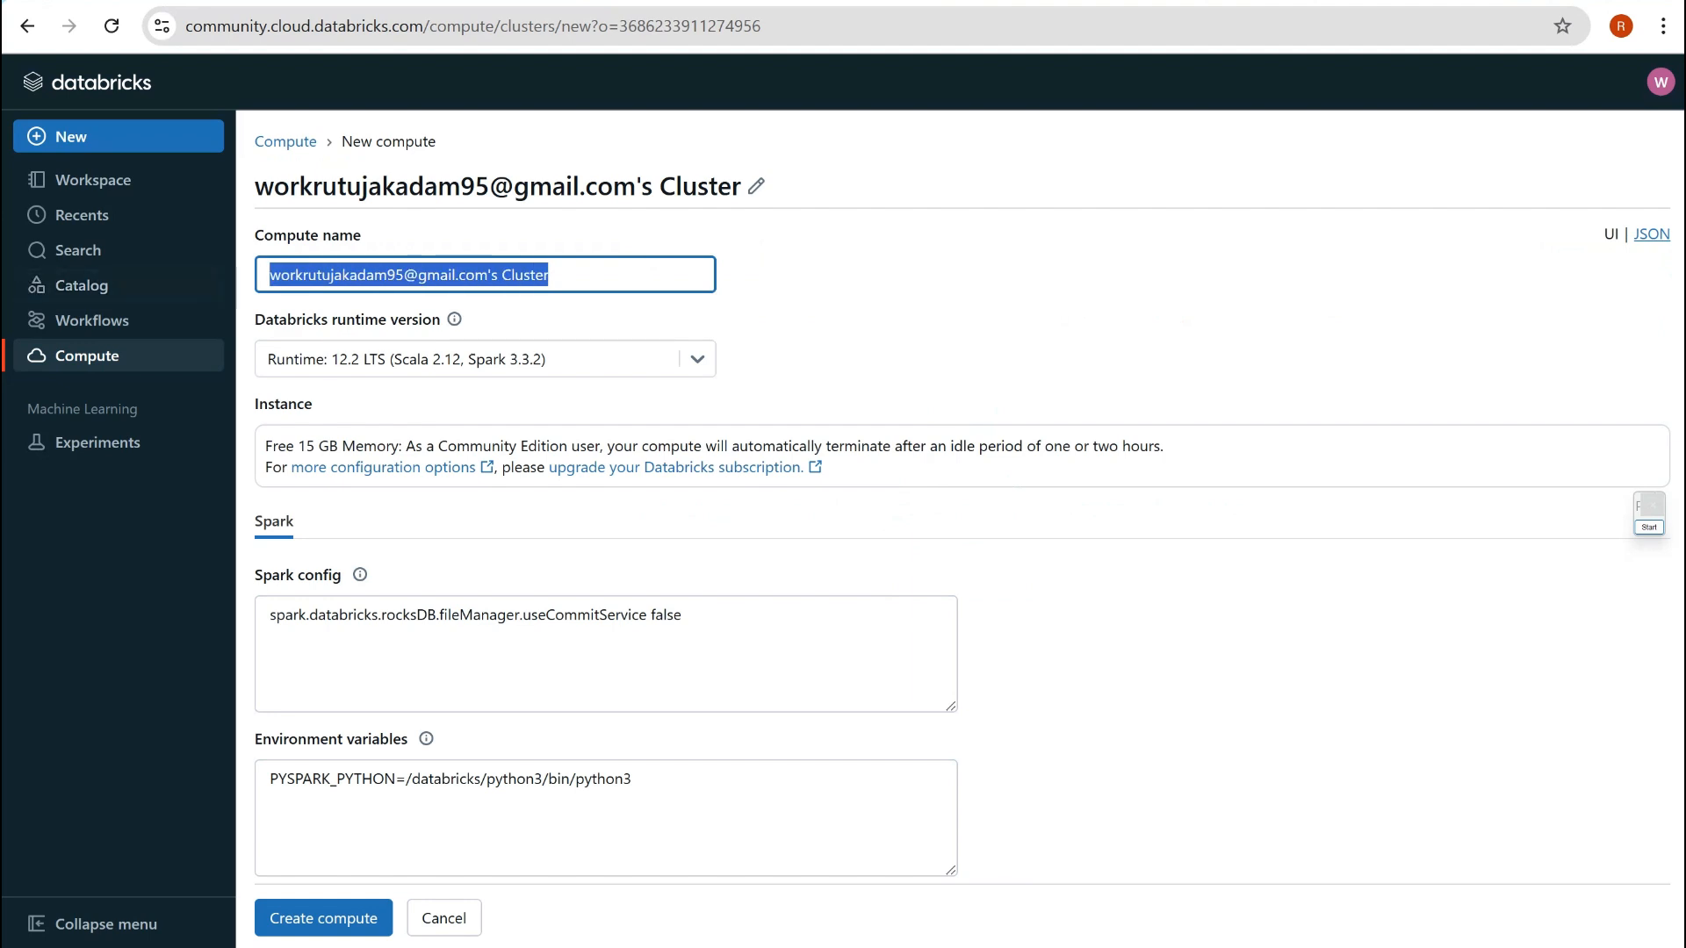
pyautogui.write('Rutuja K')
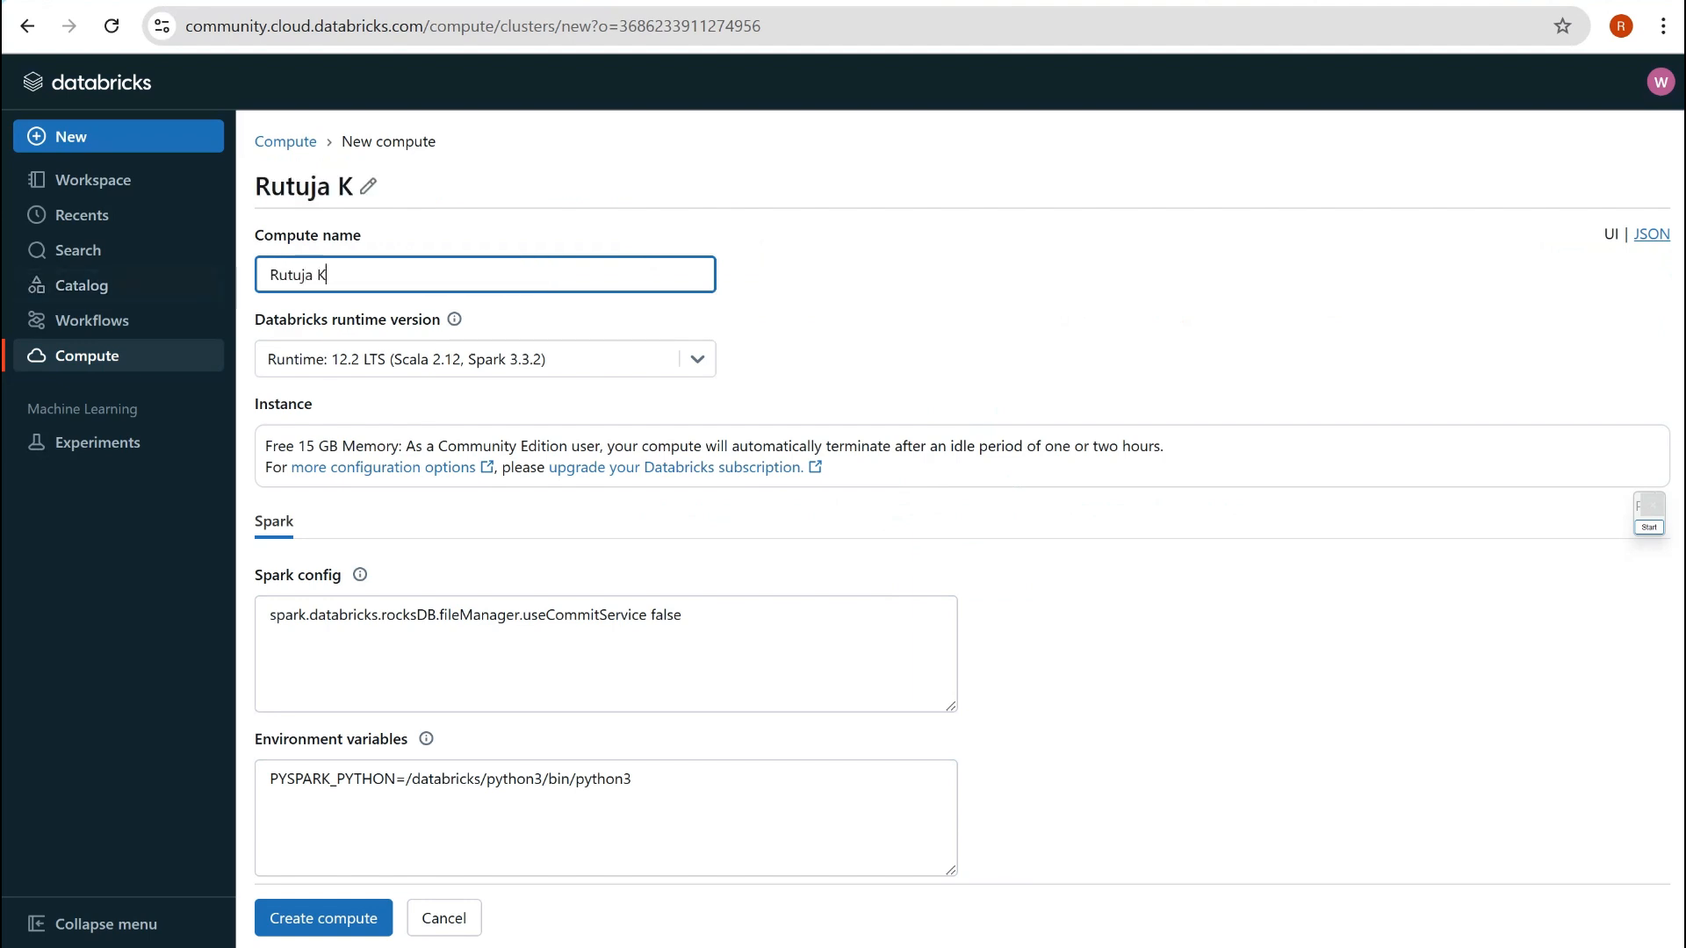
pyautogui.write("' cluster")
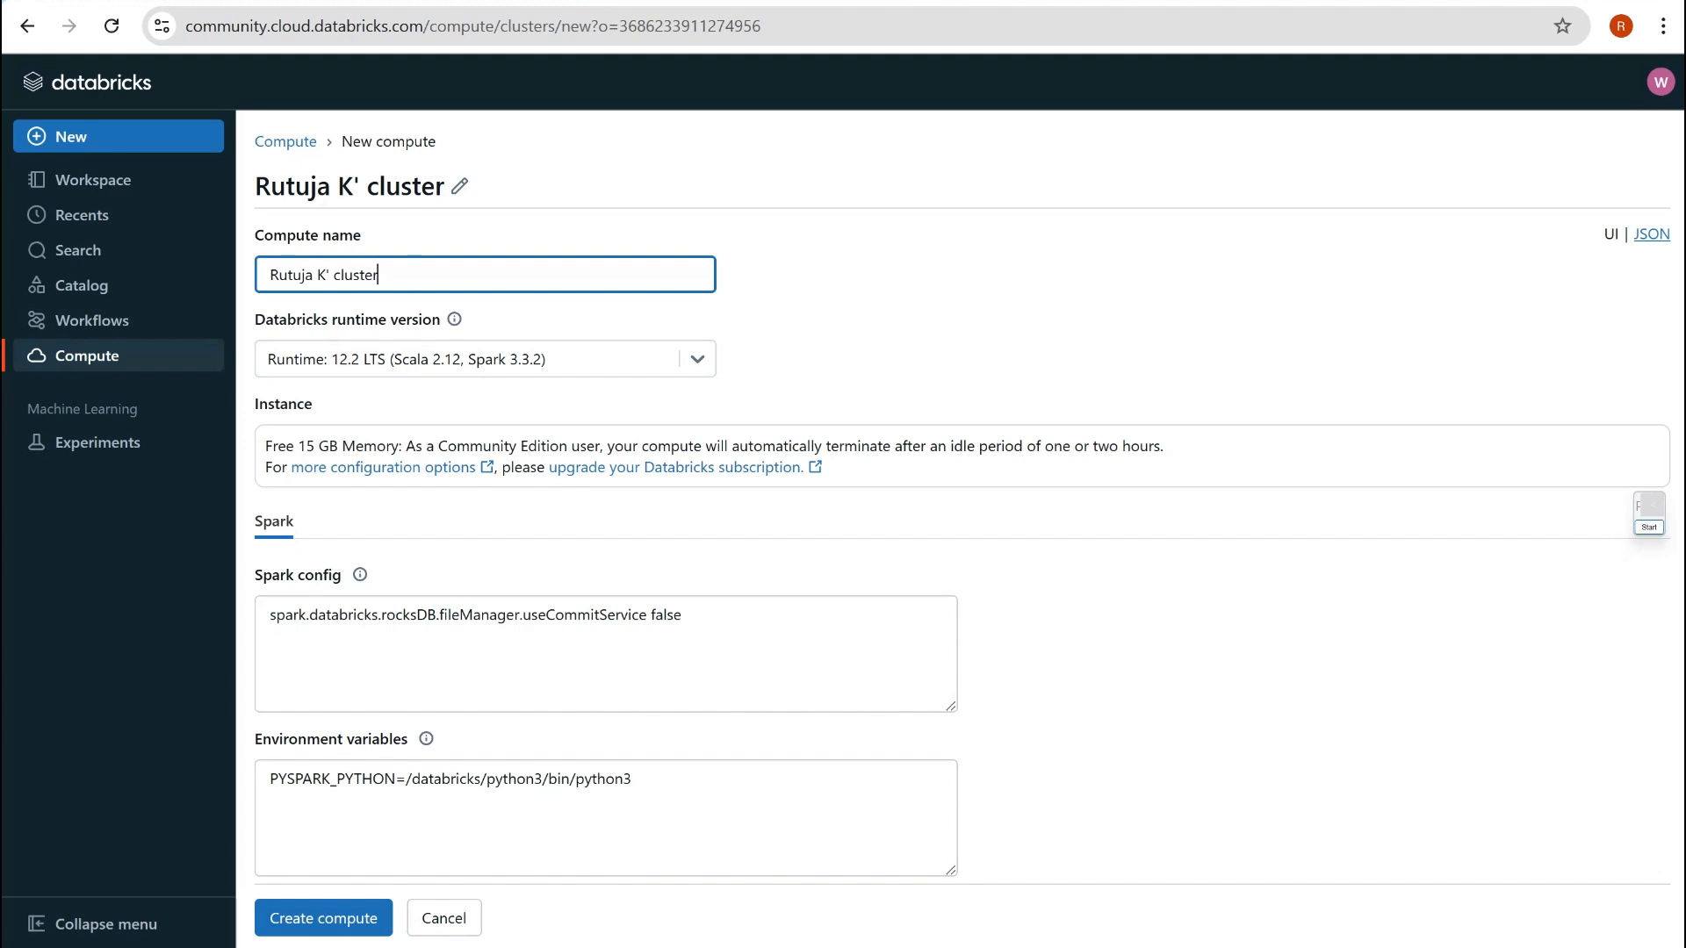
# Review the Standard and ML runtime versions, keep Runtime 12.2 LTS (Scala 2.12, Spark 3.3.2), and create the compute
pyautogui.click(697, 359)
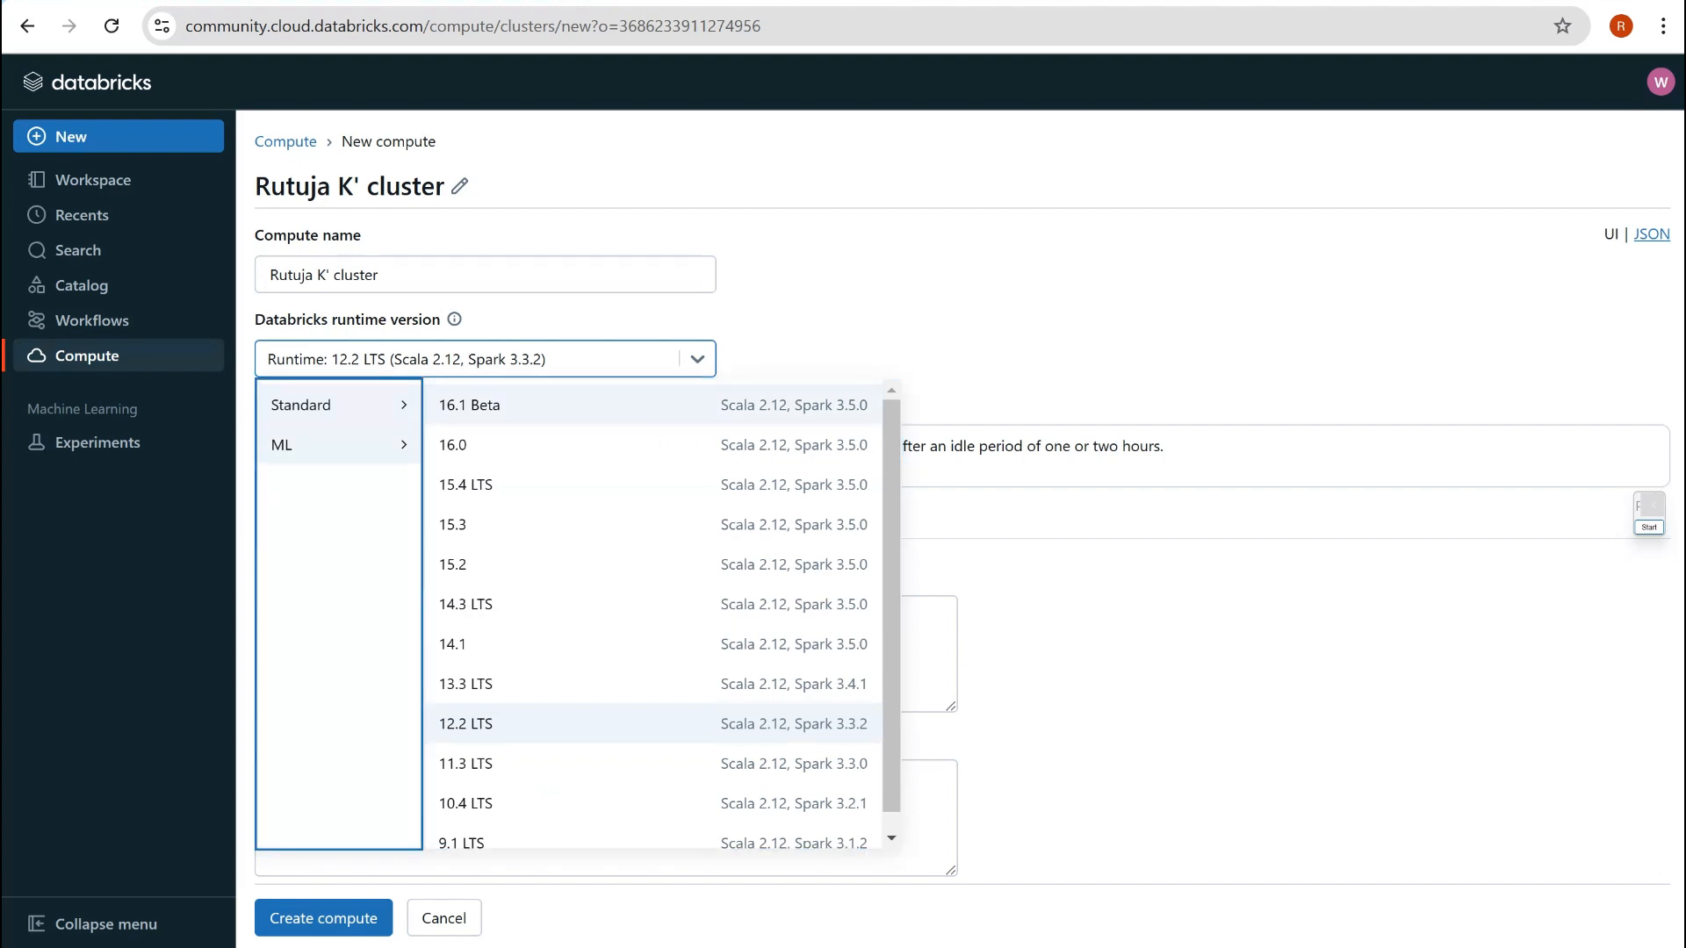
pyautogui.click(338, 445)
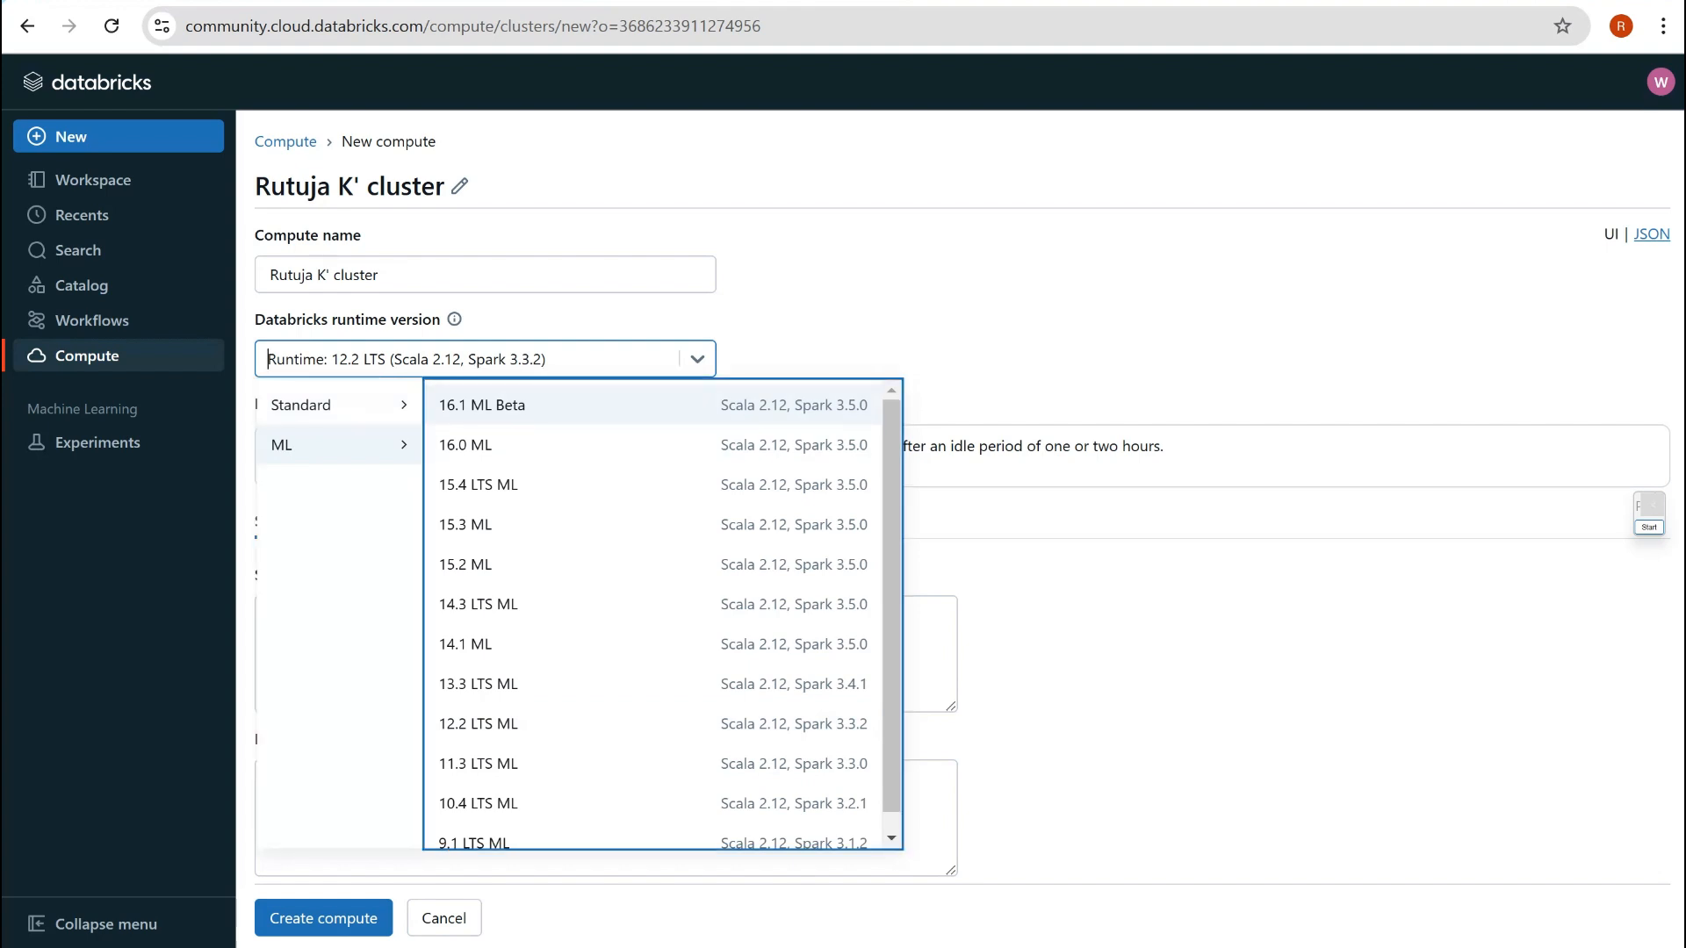
pyautogui.press('Escape')
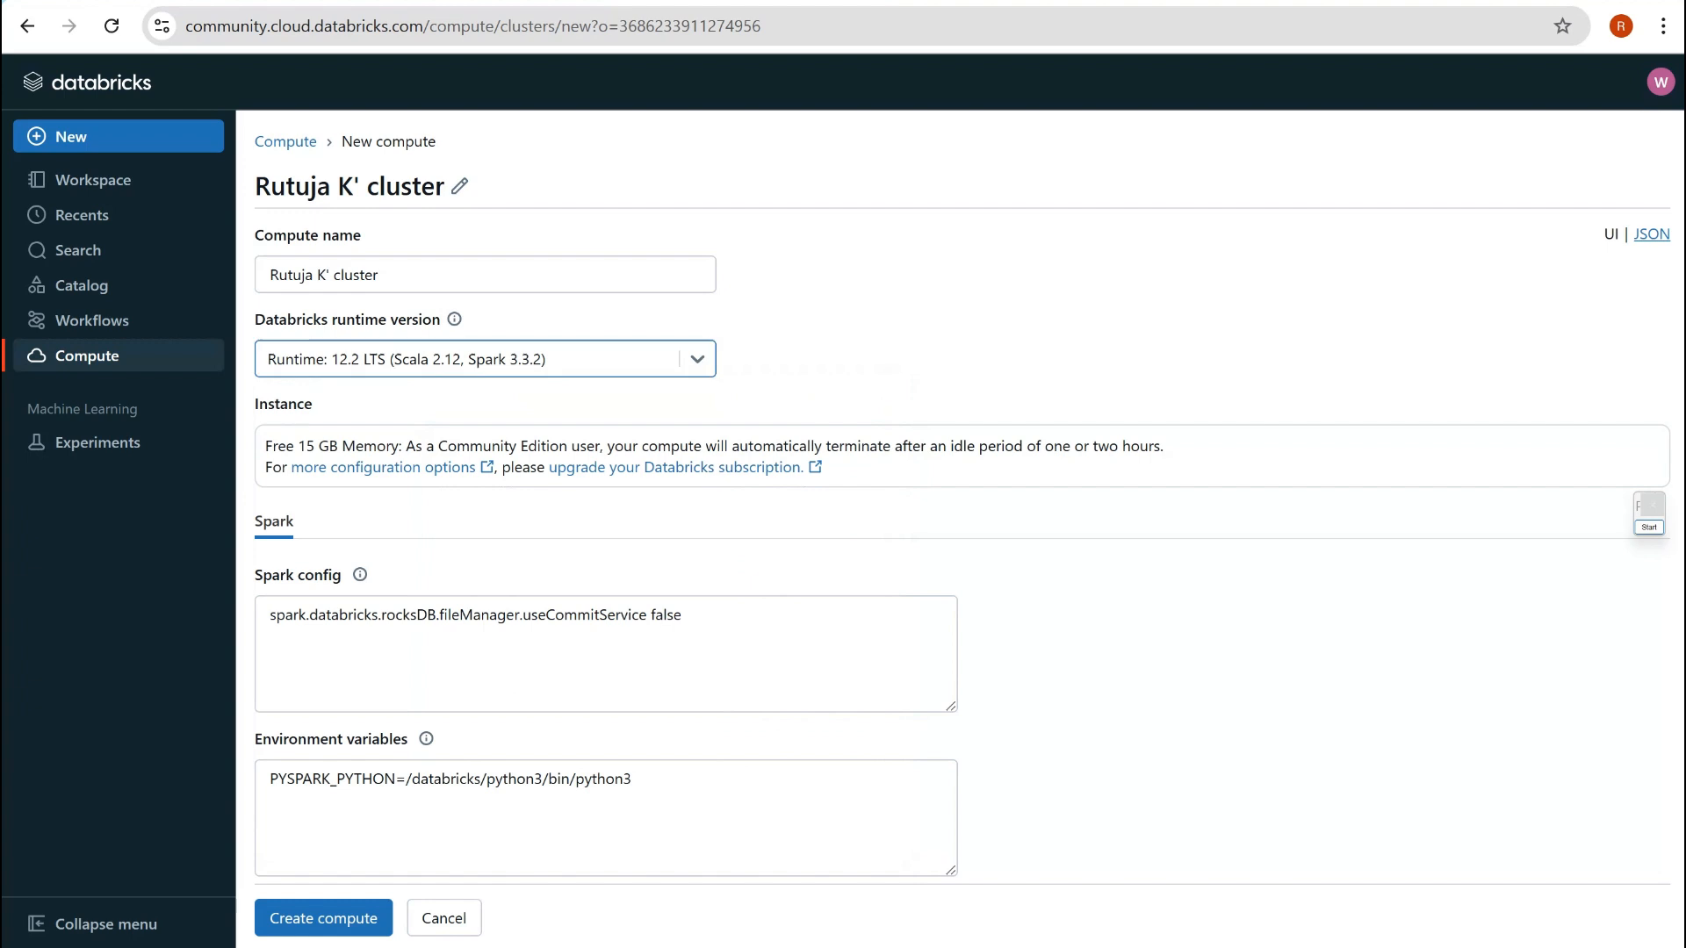
pyautogui.click(323, 918)
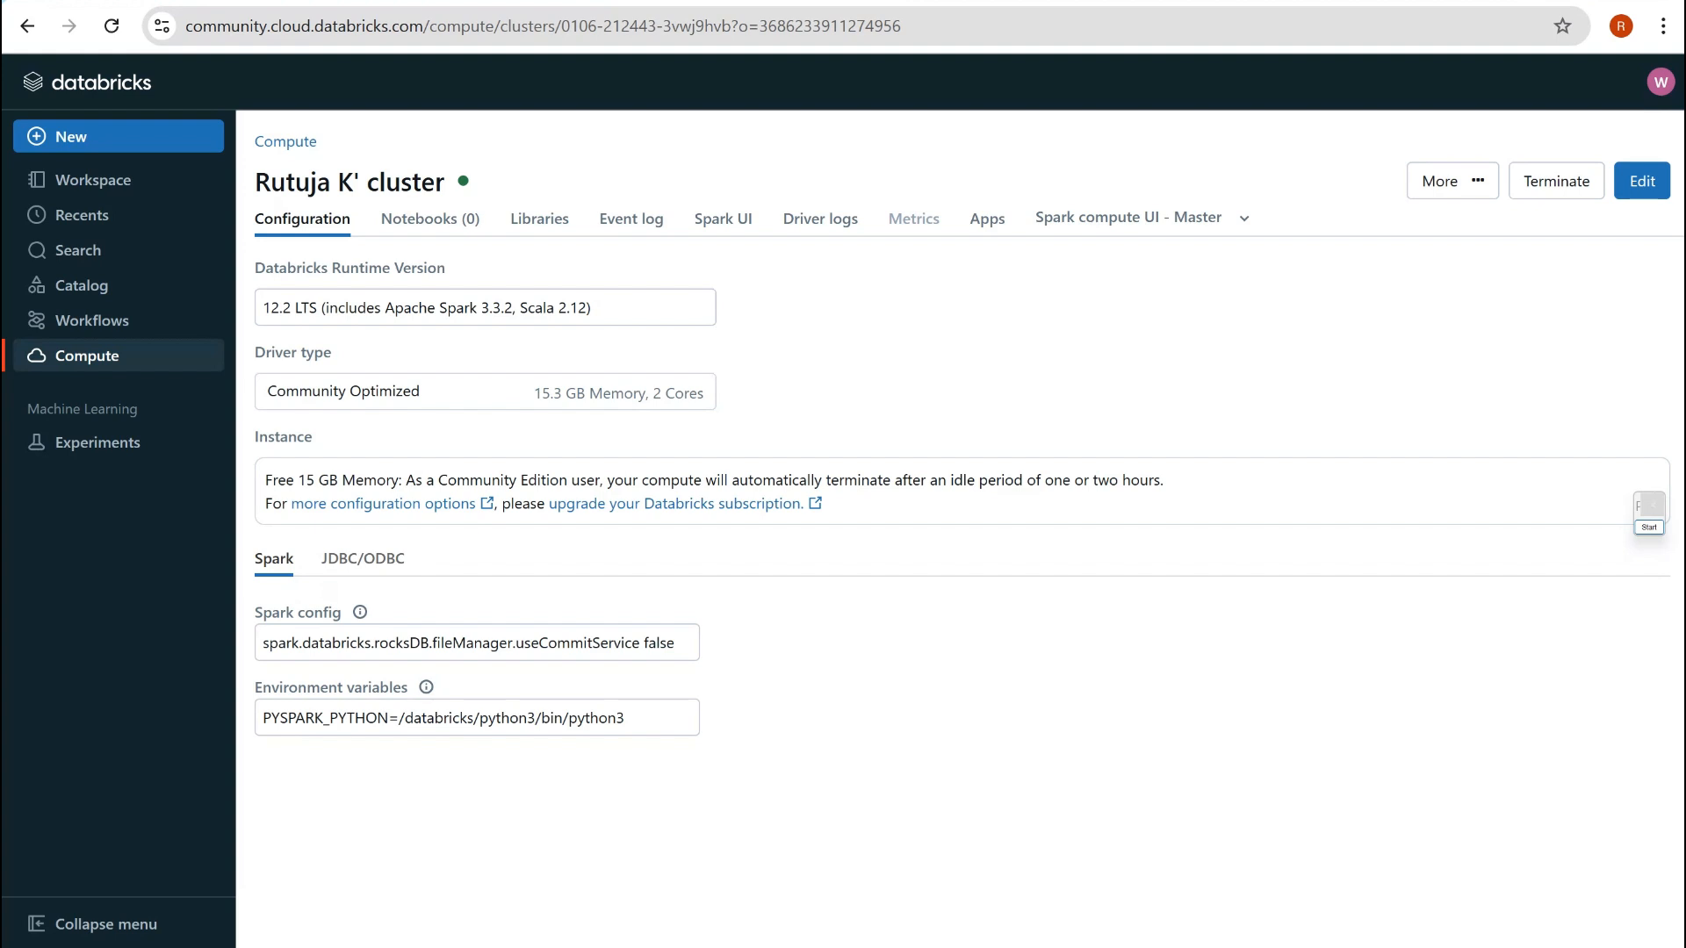
# Sketch the driver node and the worker nodes below it as blue annotation rectangles over the cluster's configuration page
pyautogui.click(1649, 528)
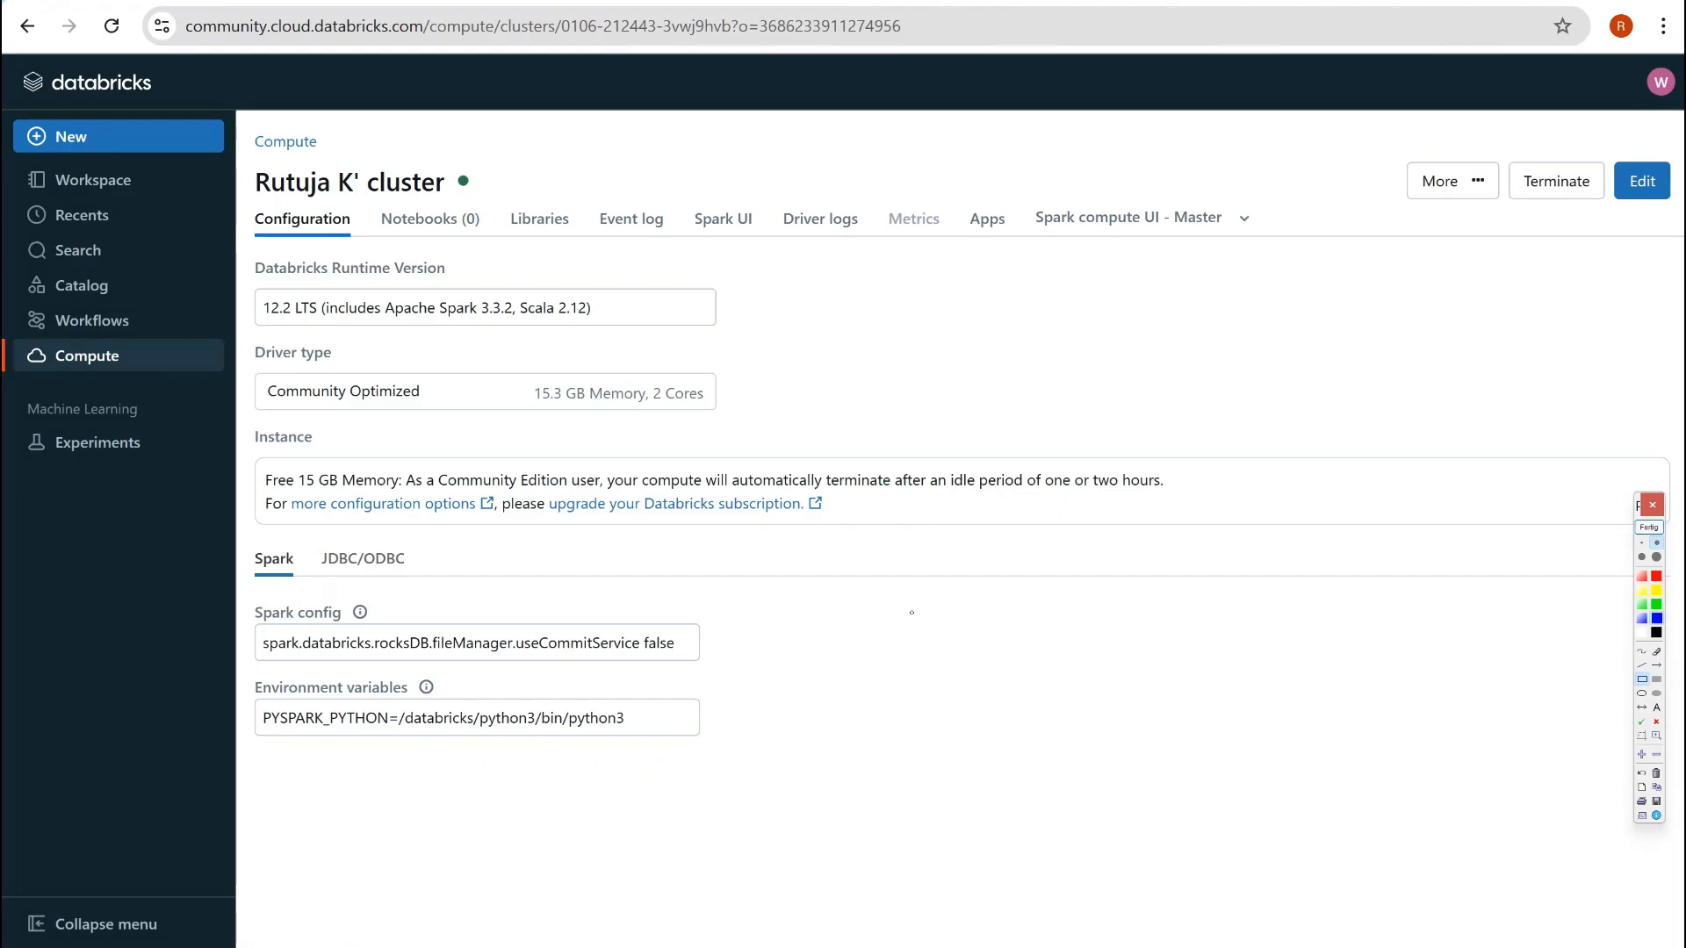
pyautogui.moveTo(864, 552); pyautogui.dragTo(921, 597)
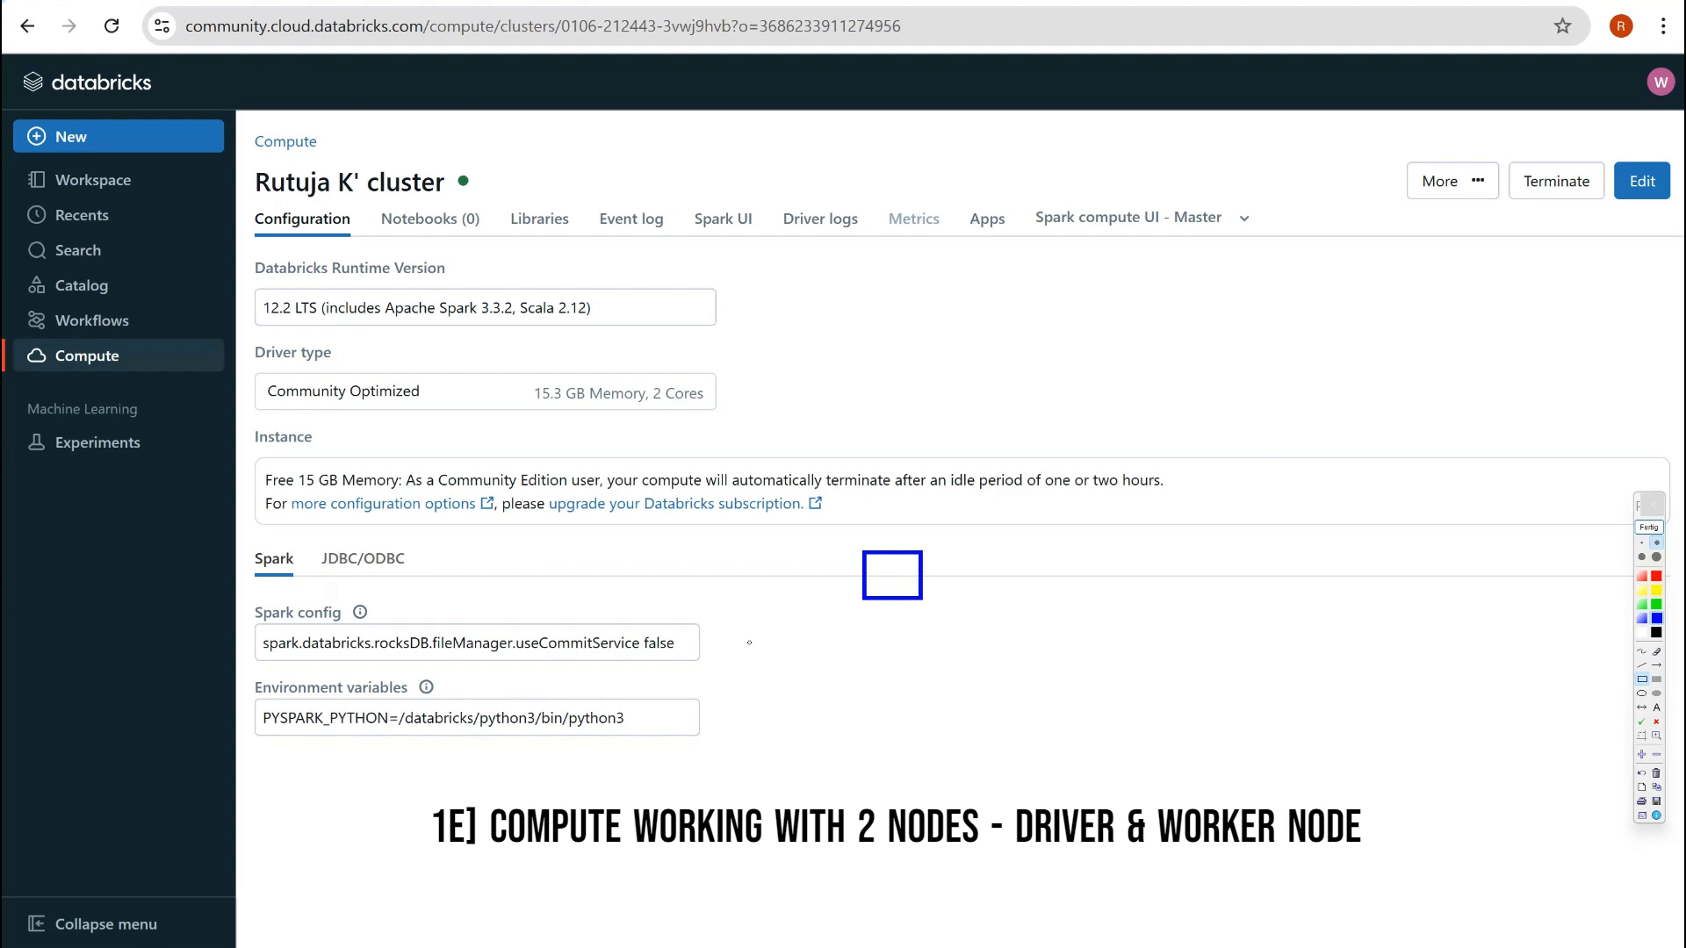
pyautogui.moveTo(751, 639)
pyautogui.mouseDown()
pyautogui.moveTo(807, 675)
pyautogui.moveTo(1003, 693)
pyautogui.mouseUp()
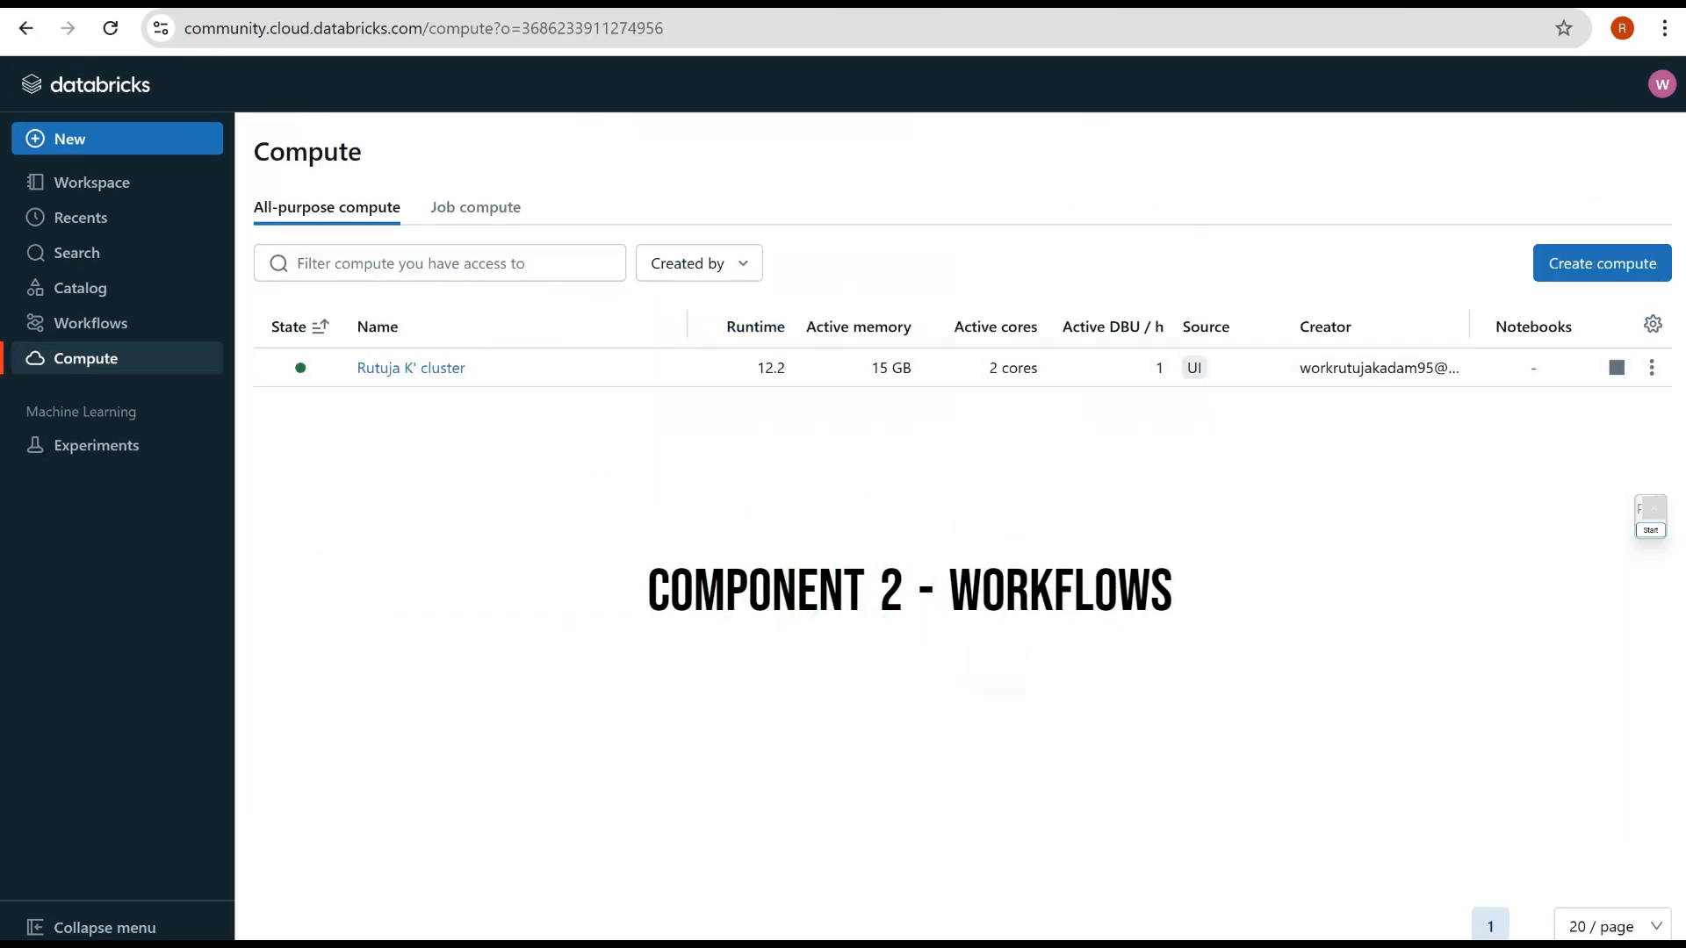
# Open the Workflows page and draw three blue annotation rectangles in a row over its empty area
pyautogui.click(91, 323)
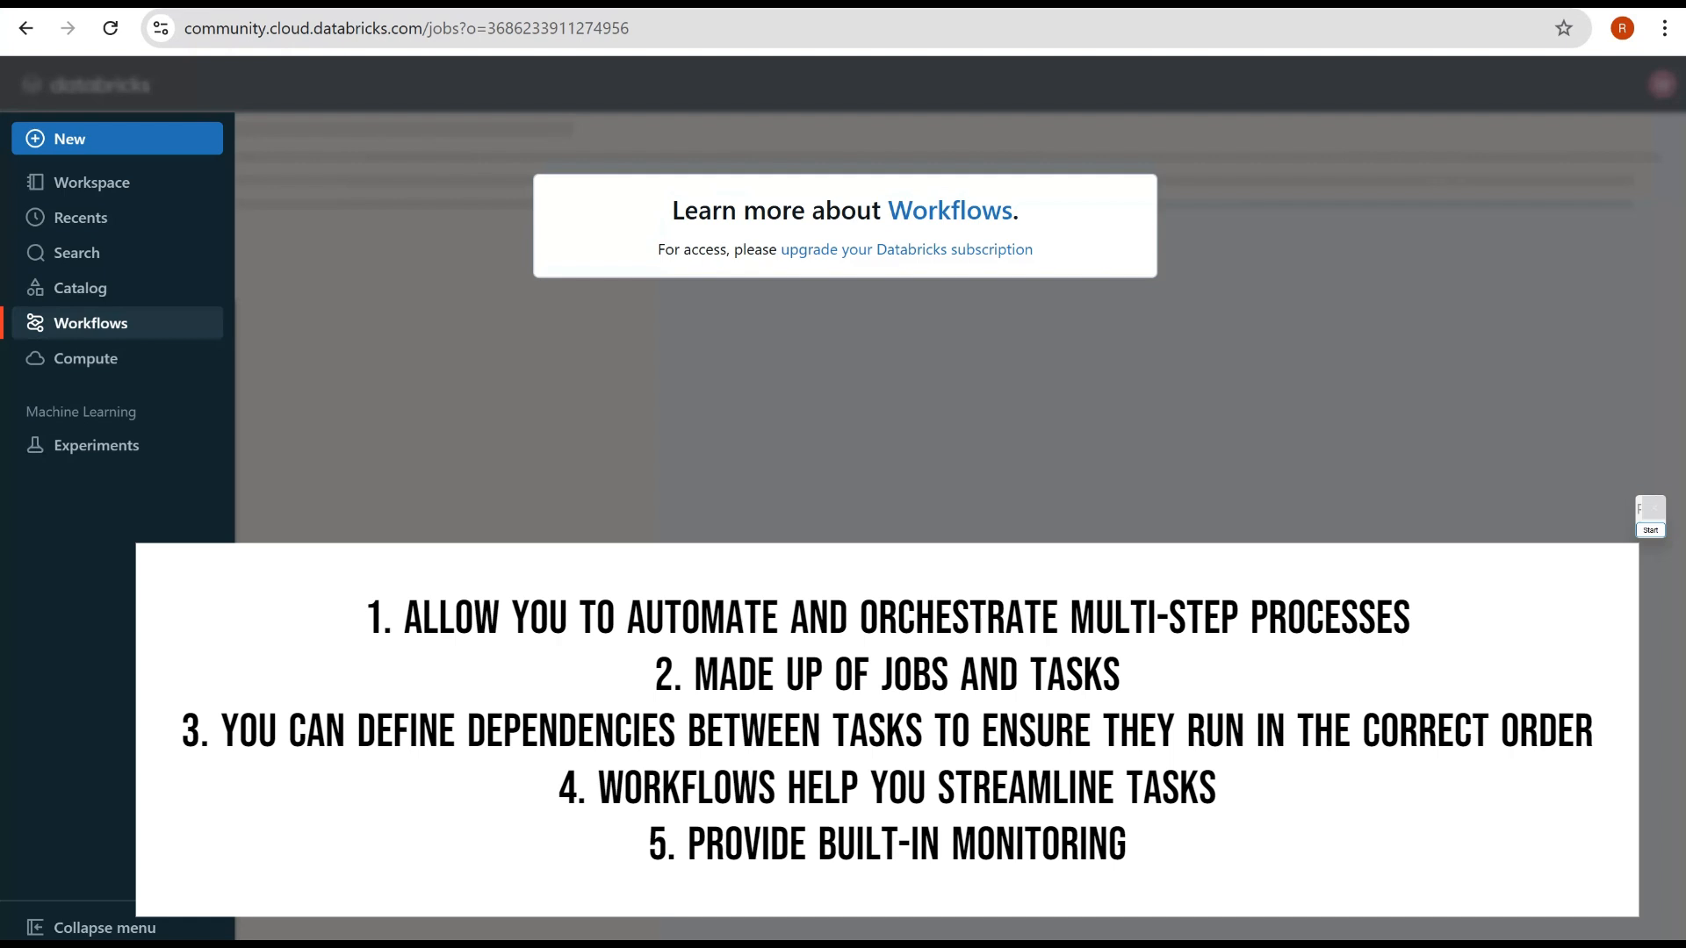
pyautogui.click(1651, 530)
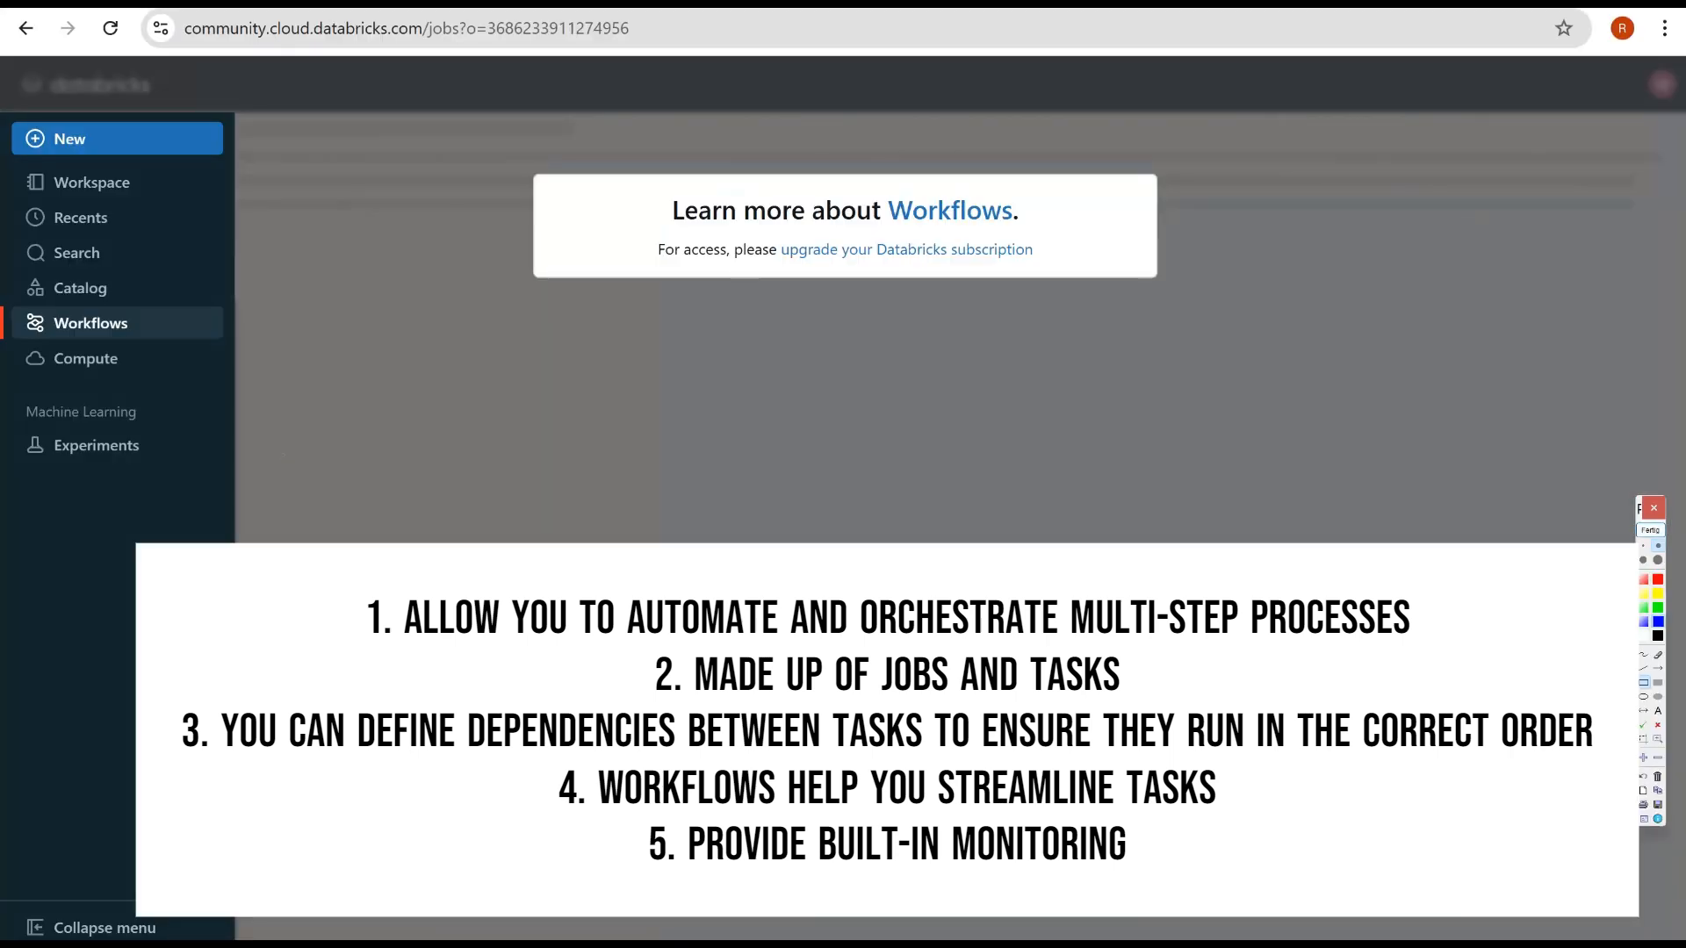
pyautogui.moveTo(294, 414); pyautogui.dragTo(366, 458)
pyautogui.moveTo(389, 465); pyautogui.dragTo(389, 467)
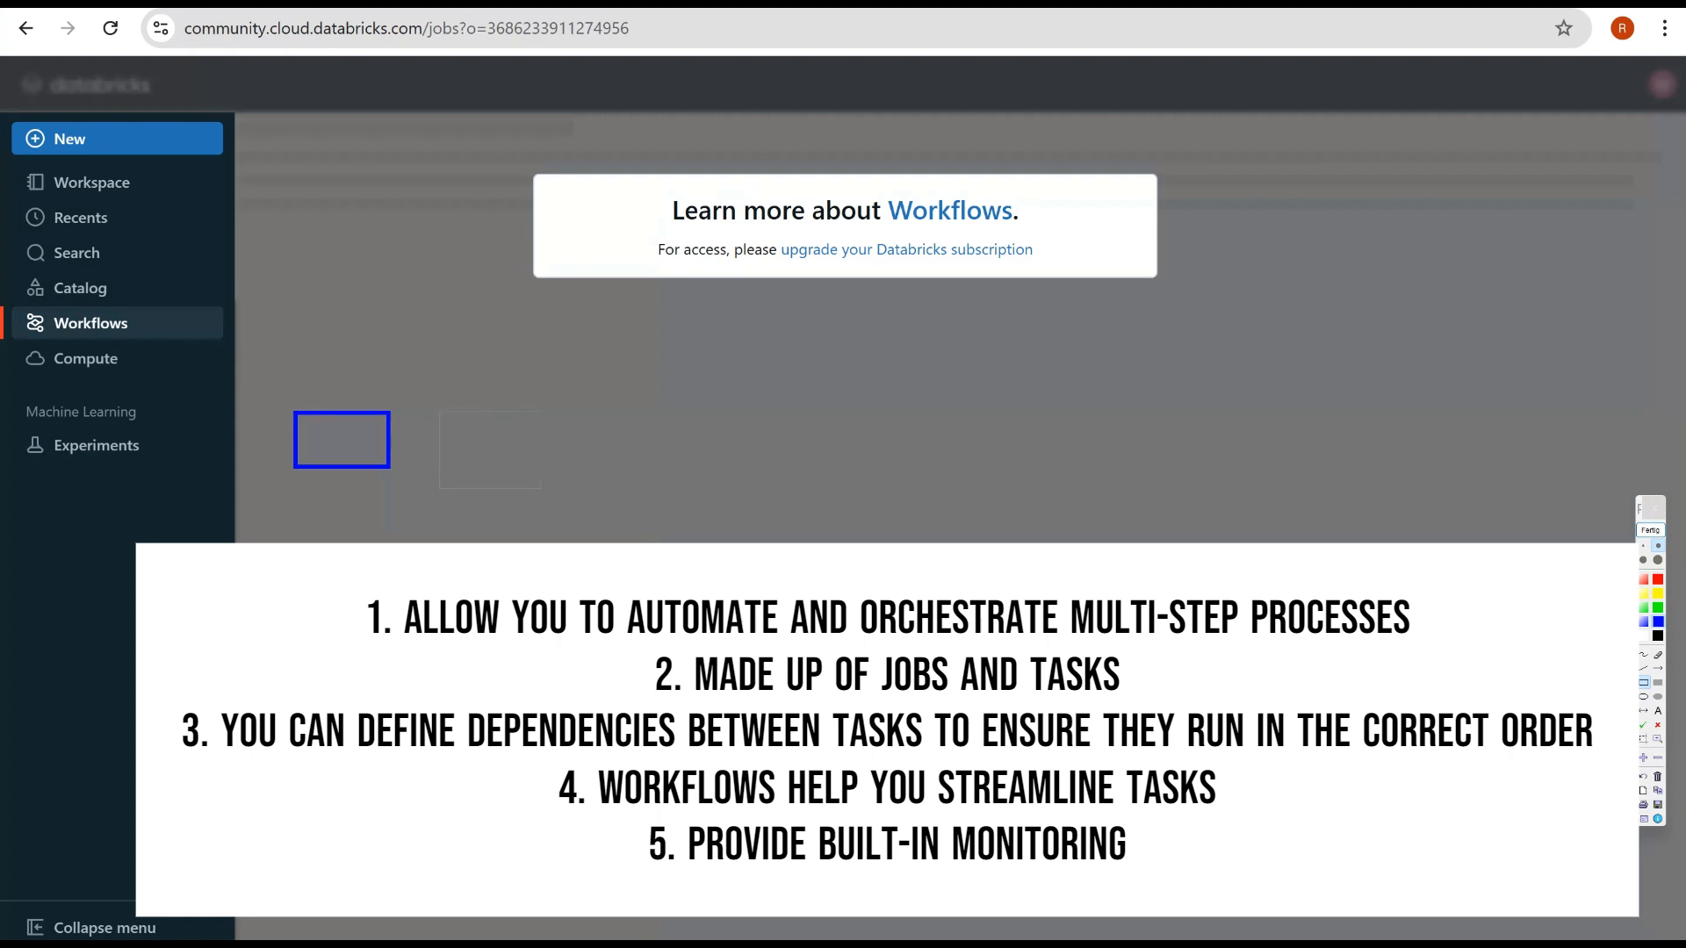
pyautogui.moveTo(552, 470); pyautogui.dragTo(552, 472)
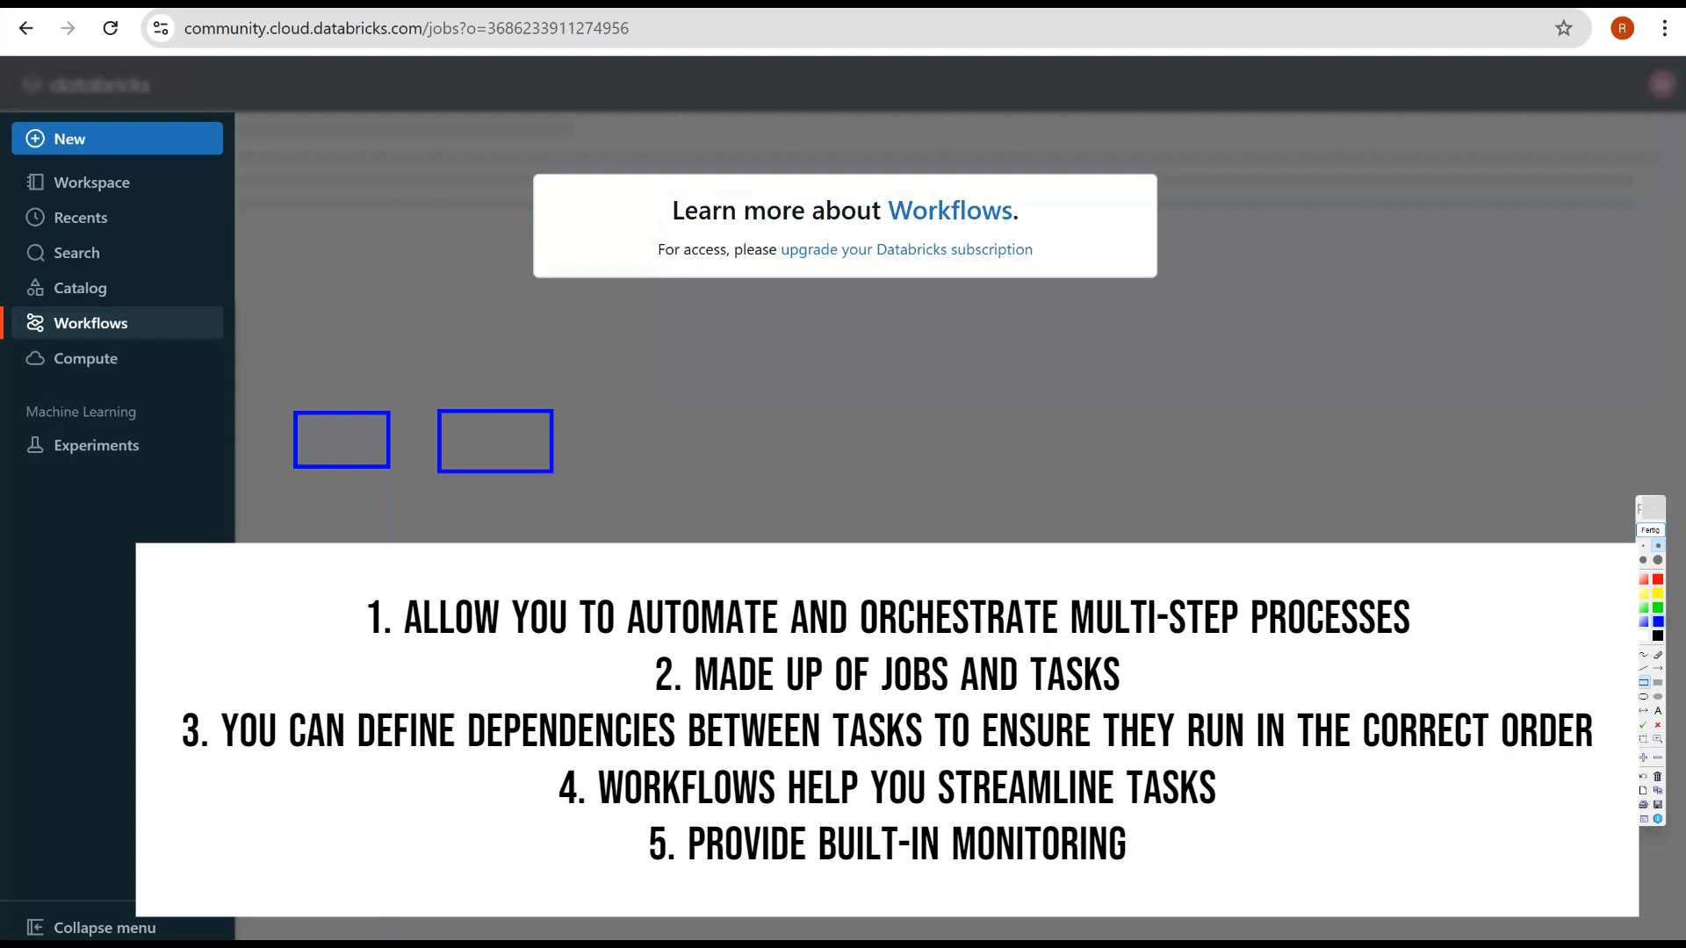
pyautogui.moveTo(699, 481); pyautogui.dragTo(700, 482)
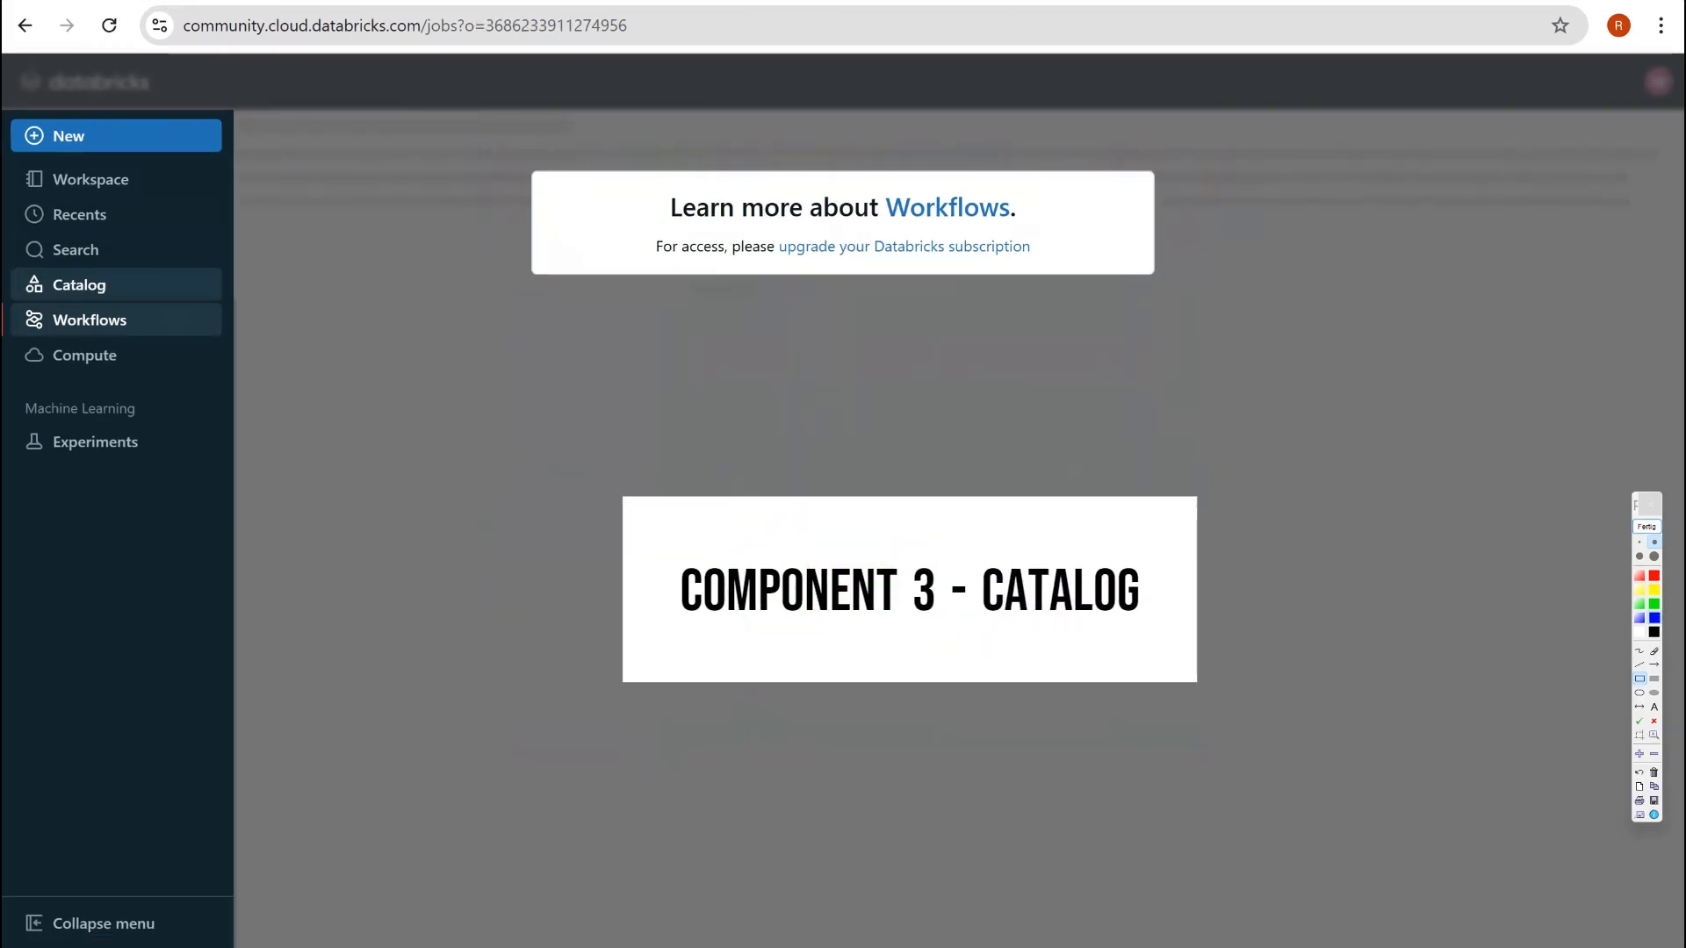
# Open the Catalog and look over its Databases and Tables lists
pyautogui.click(79, 286)
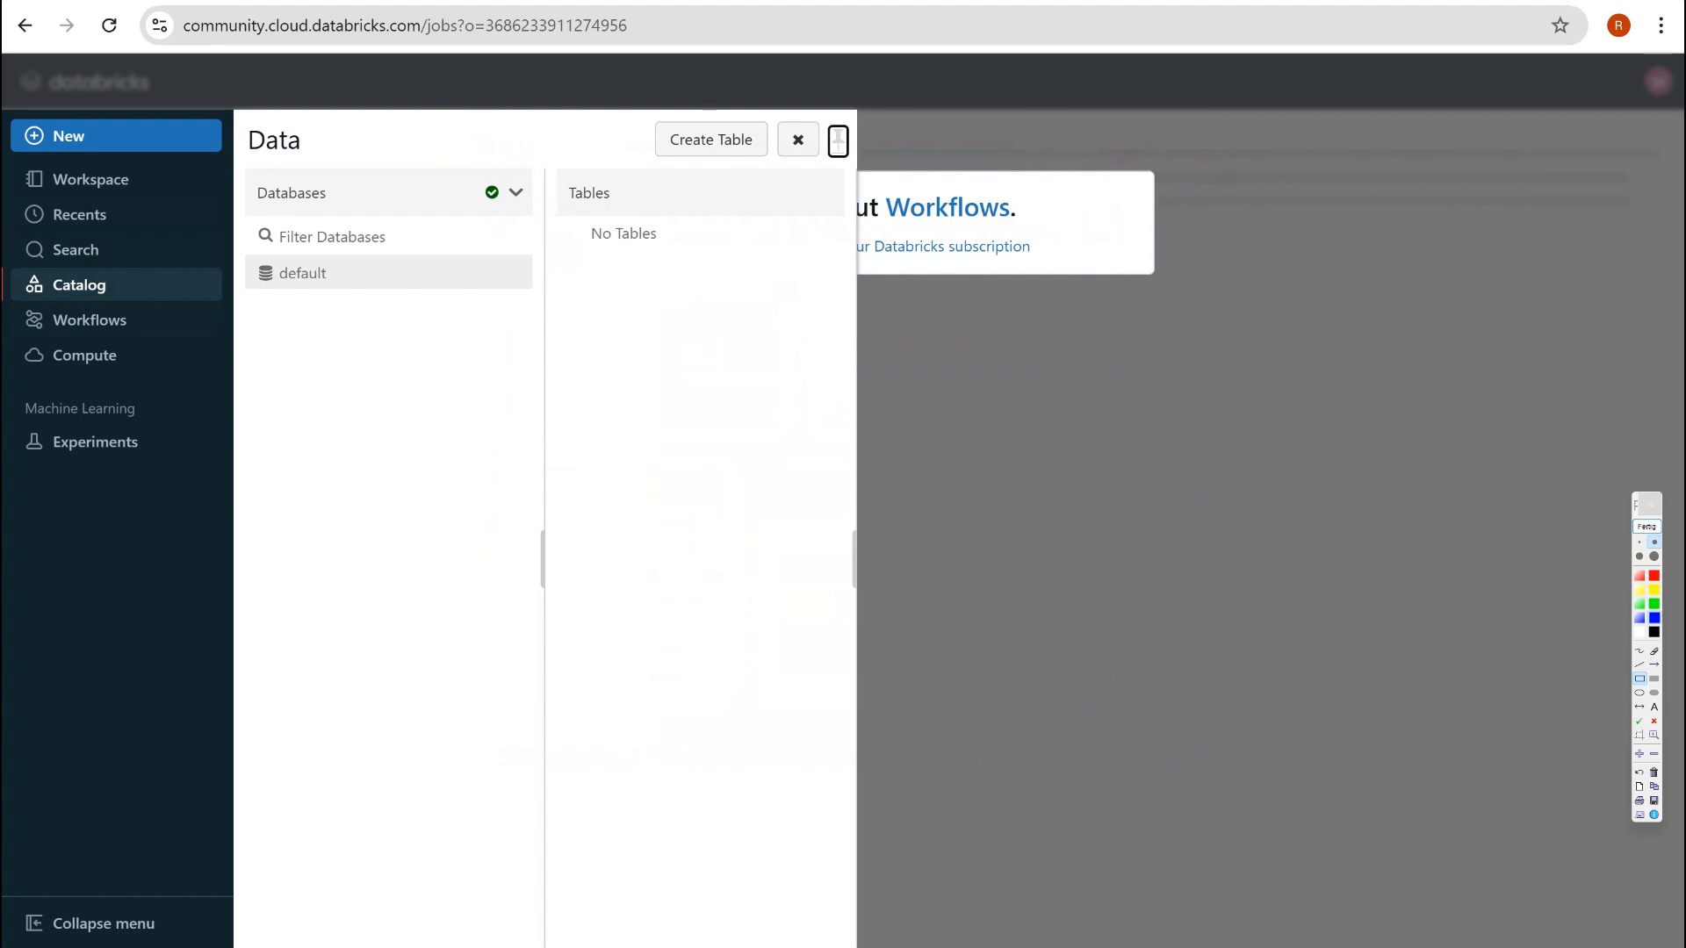
pyautogui.moveTo(585, 91)
pyautogui.mouseDown()
pyautogui.moveTo(360, 169)
pyautogui.moveTo(464, 117)
pyautogui.moveTo(474, 160)
pyautogui.mouseUp()
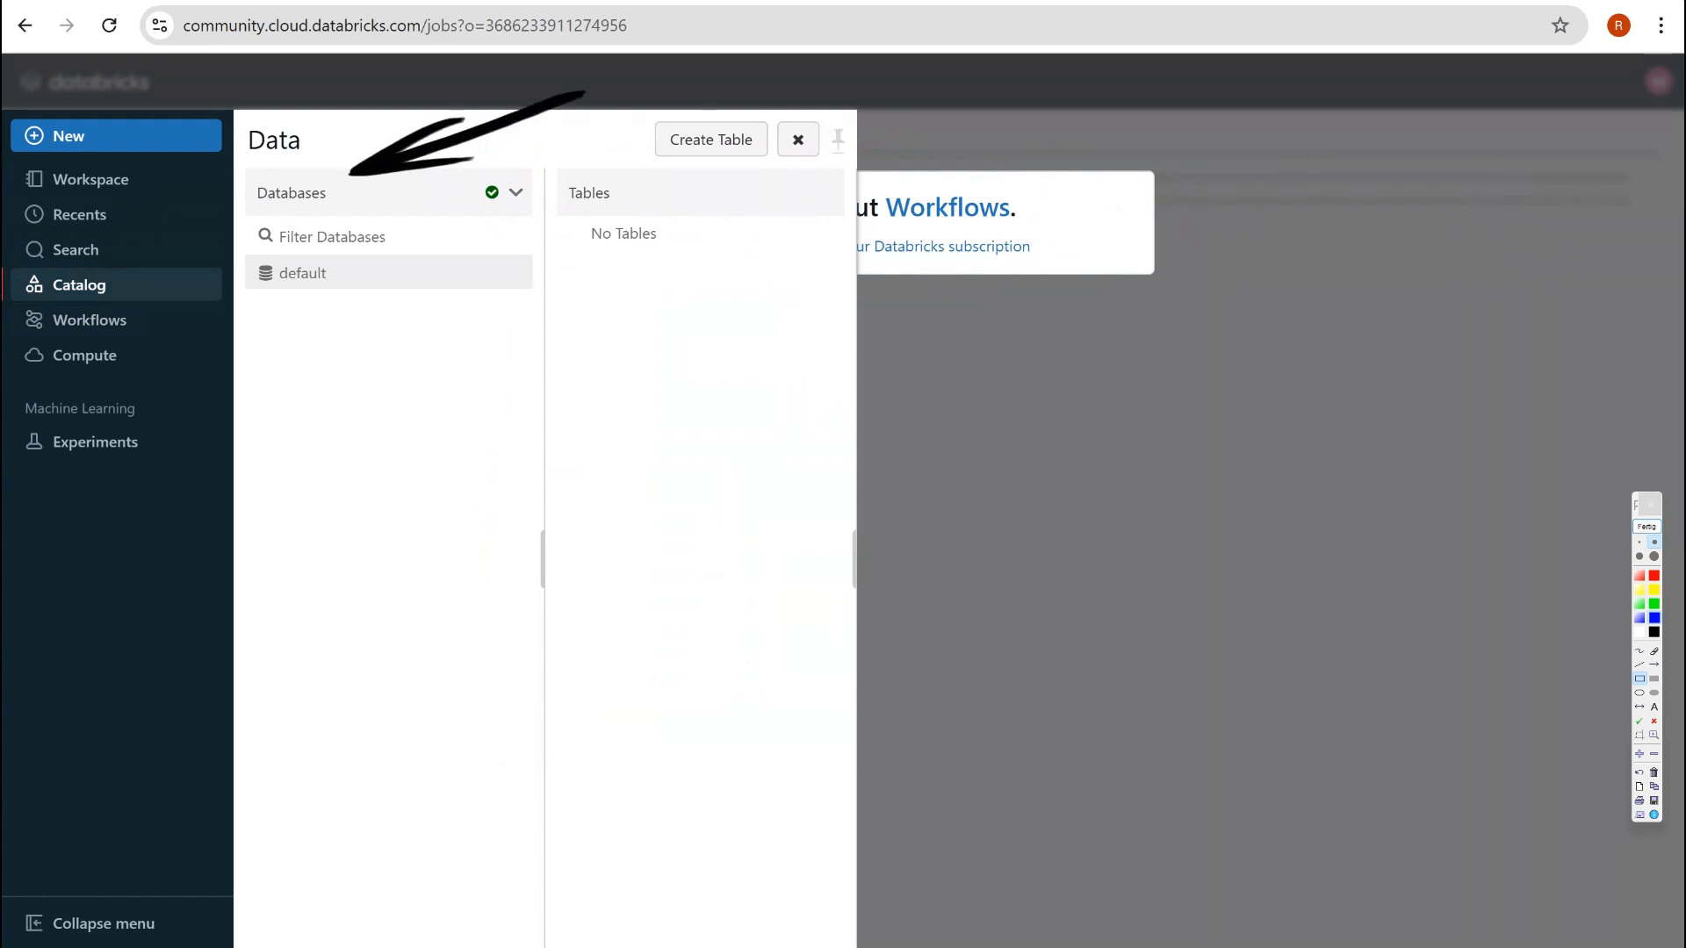
pyautogui.click(516, 194)
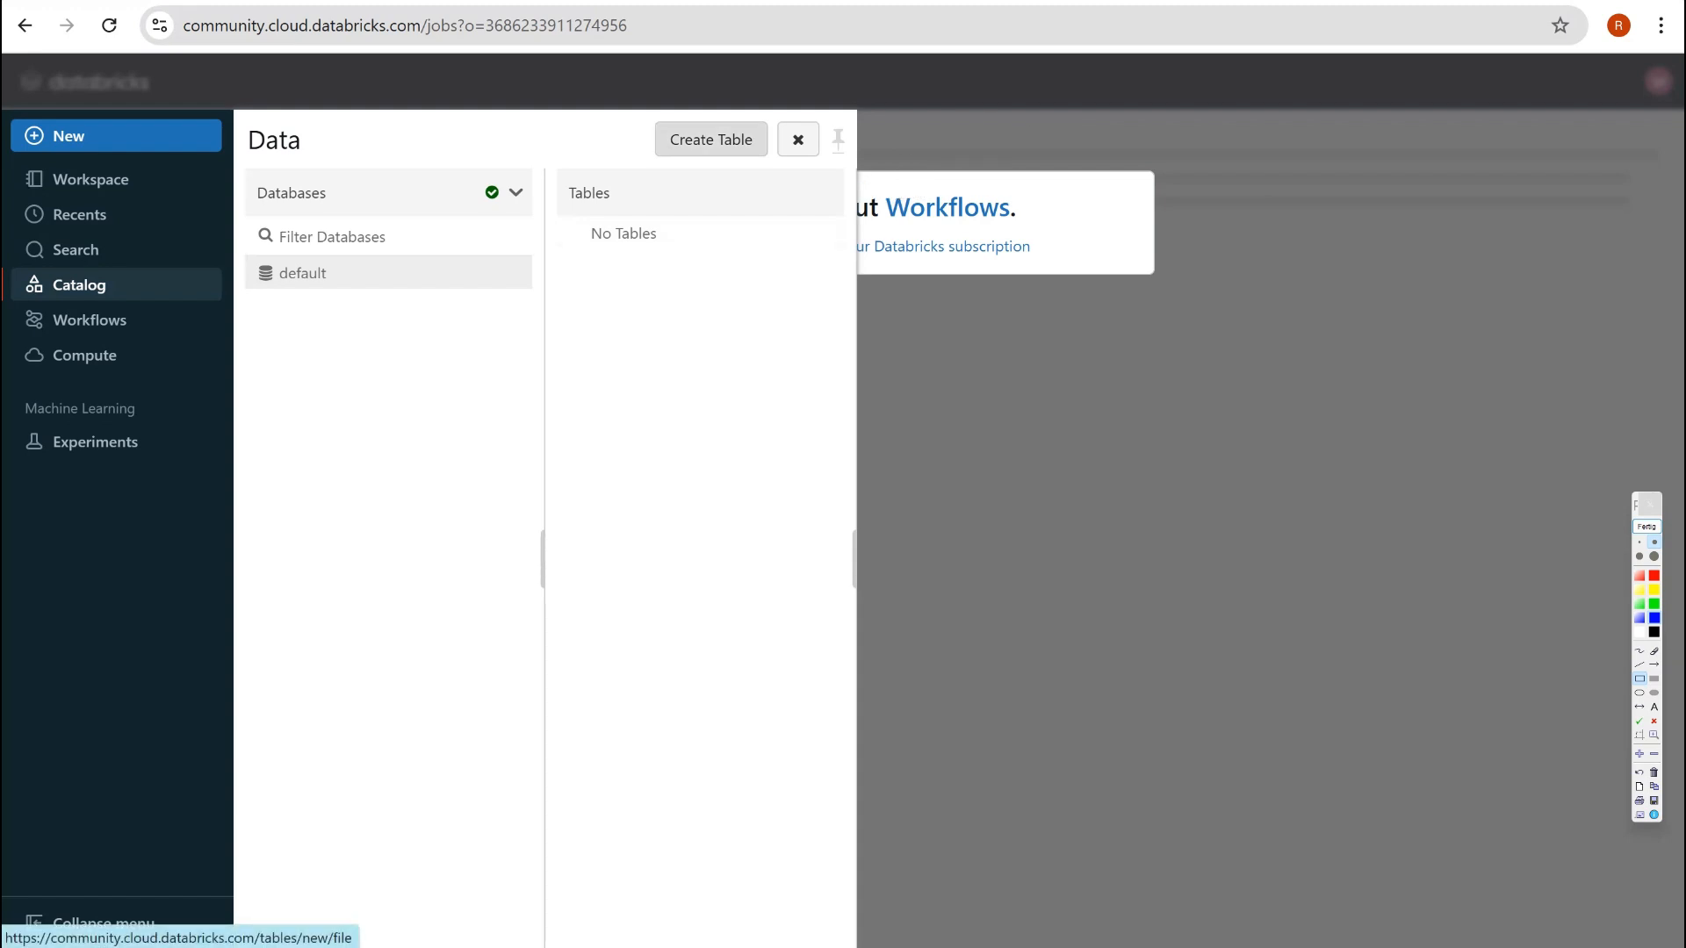
# Start creating a new table and upload the revenue_star CSV file from the Downloads folder as its data source
pyautogui.click(710, 138)
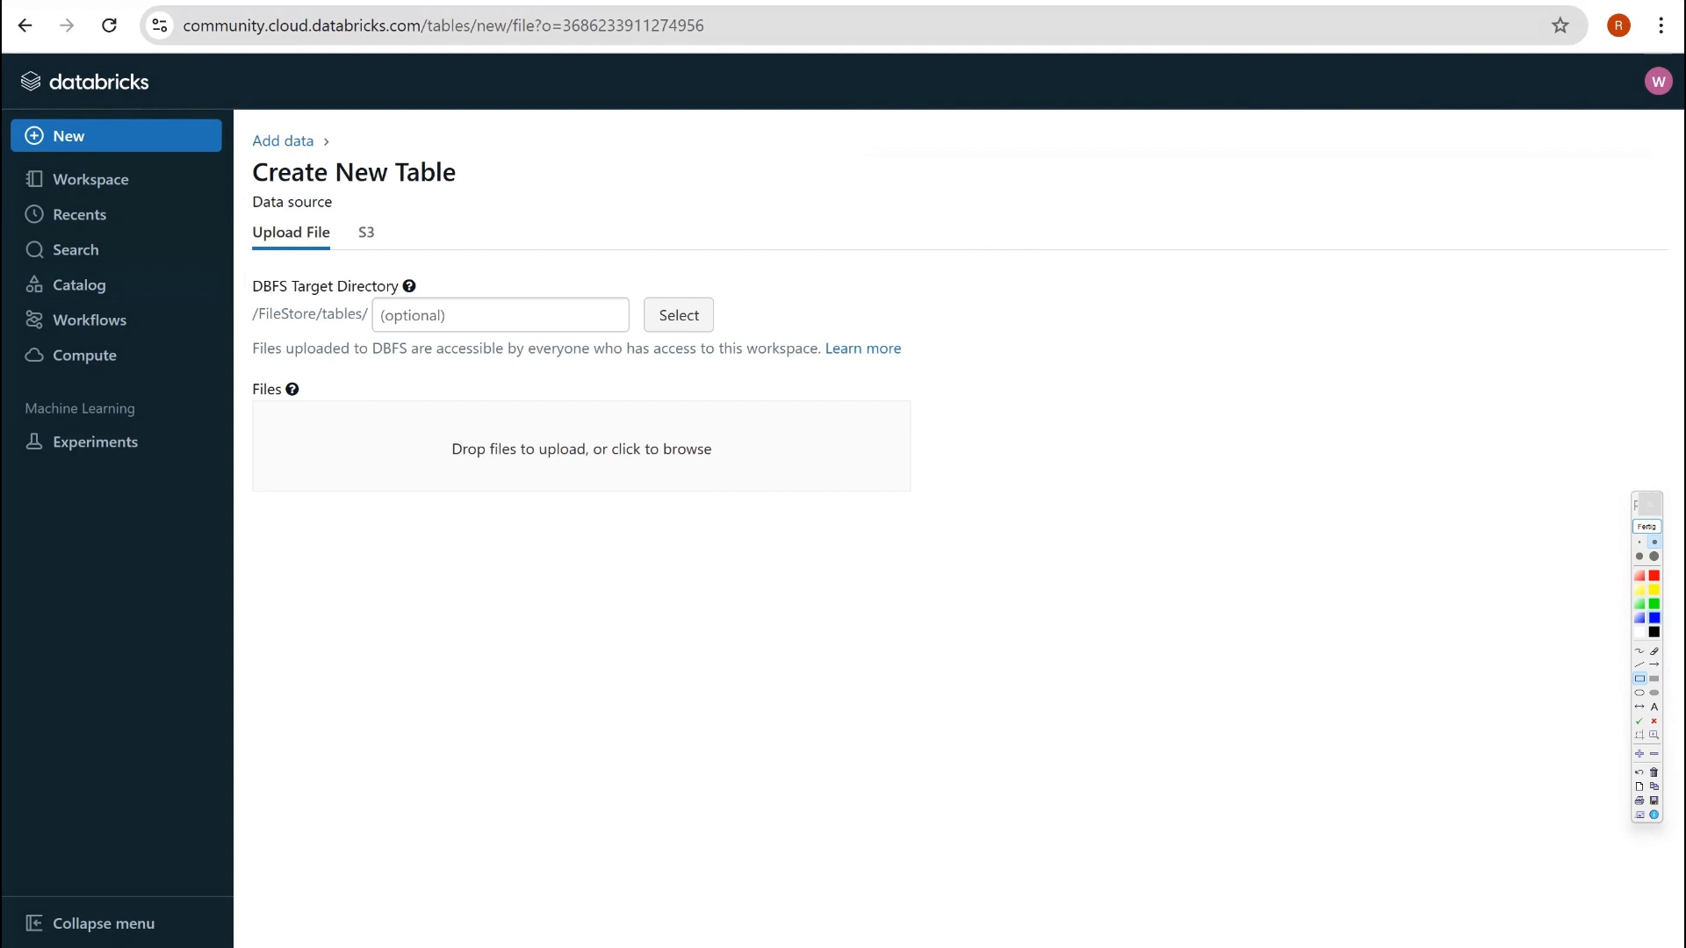
pyautogui.click(581, 448)
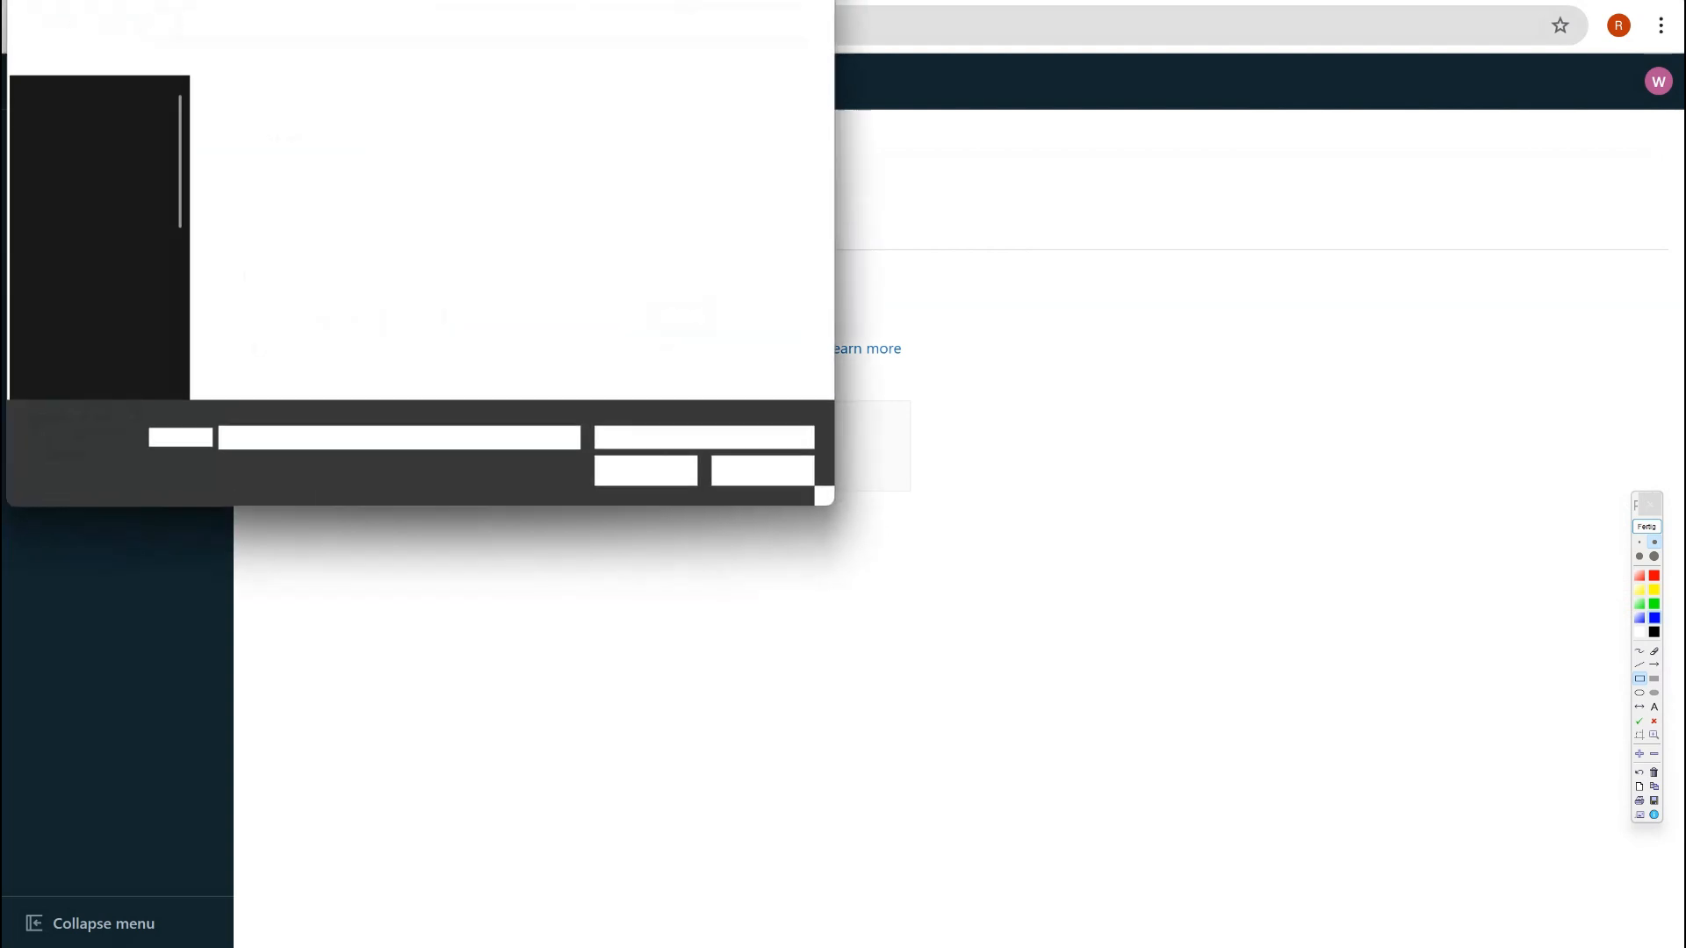
pyautogui.scroll(-1, 726, 343)
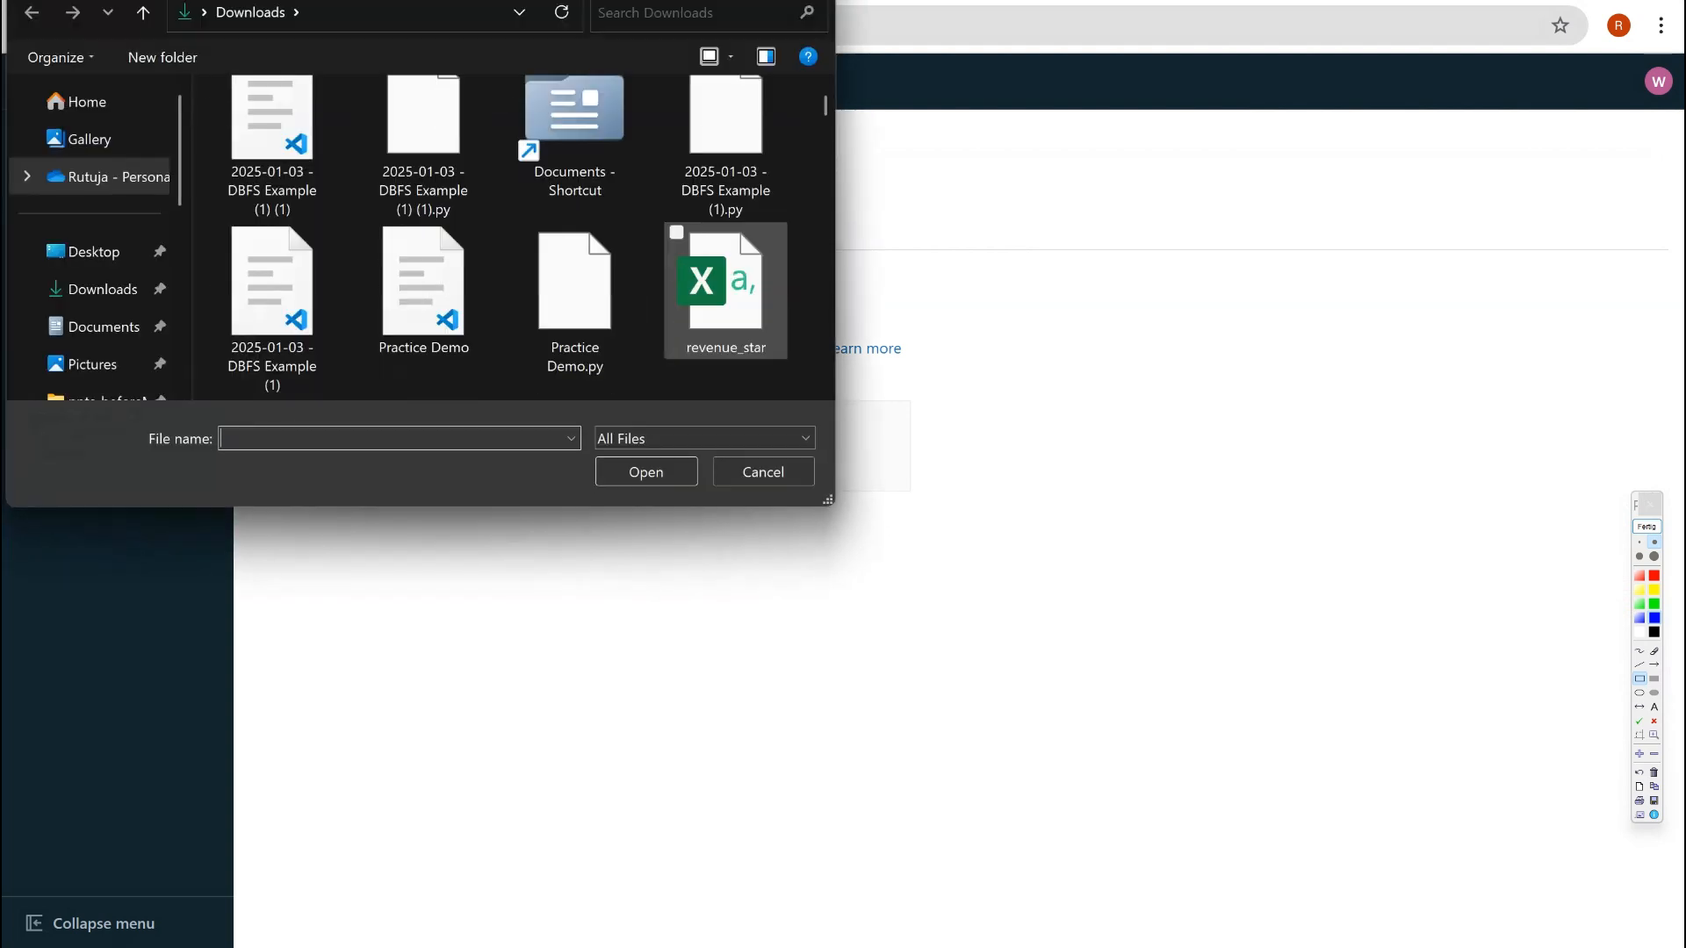
pyautogui.click(724, 303)
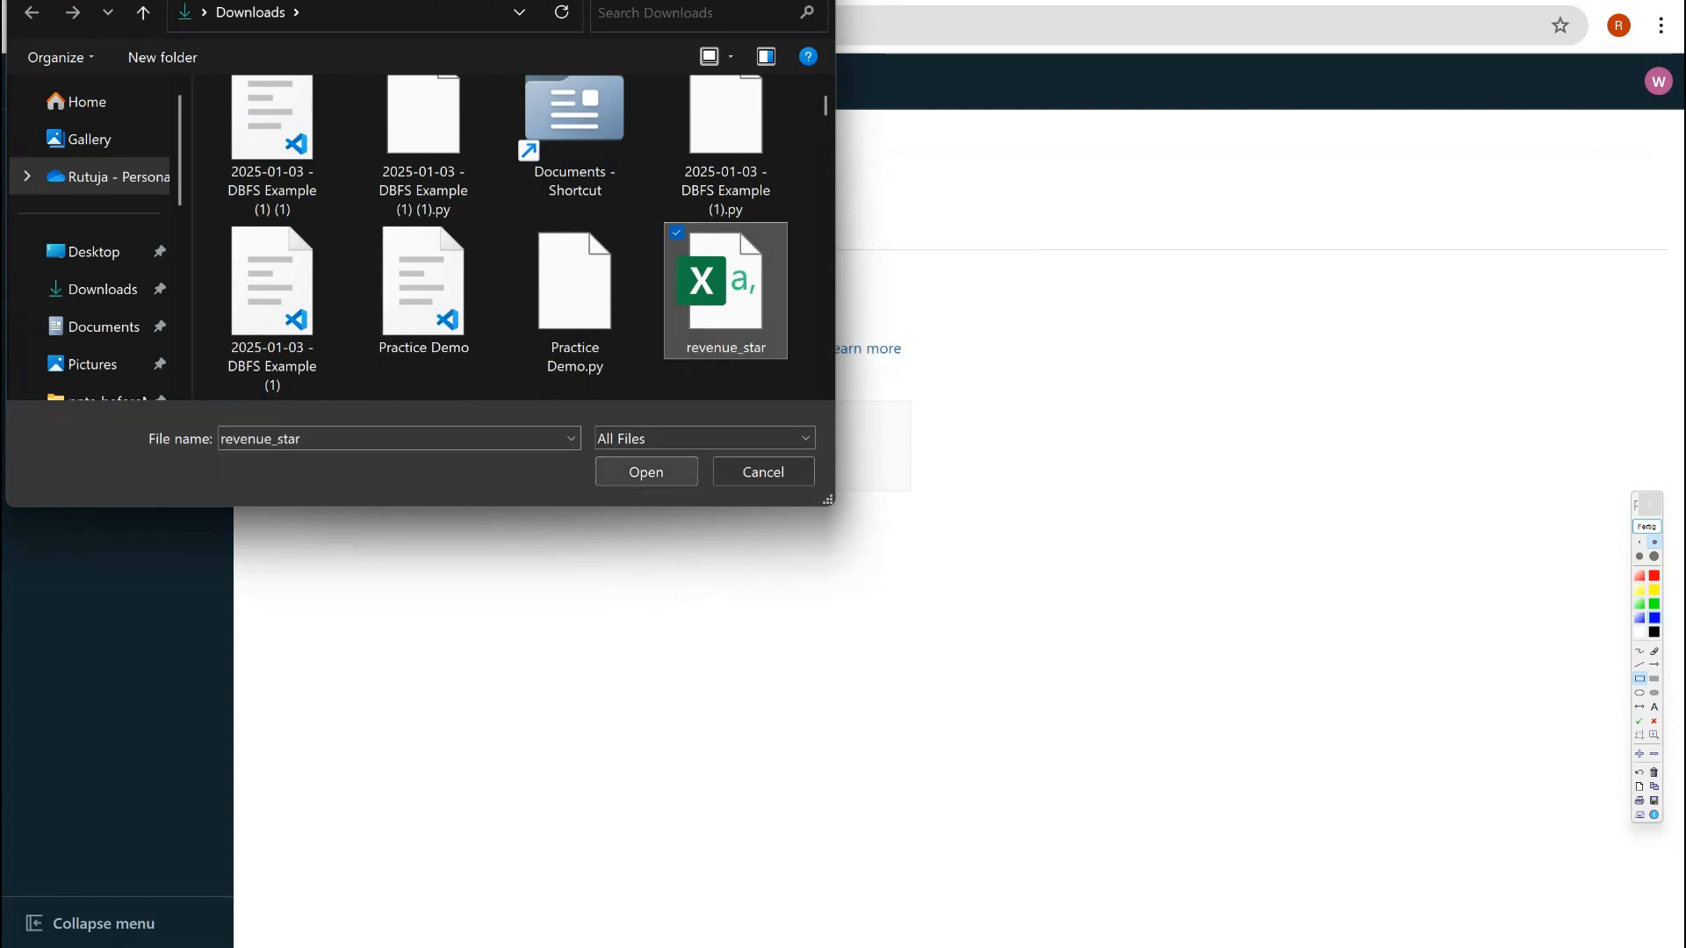
pyautogui.click(647, 471)
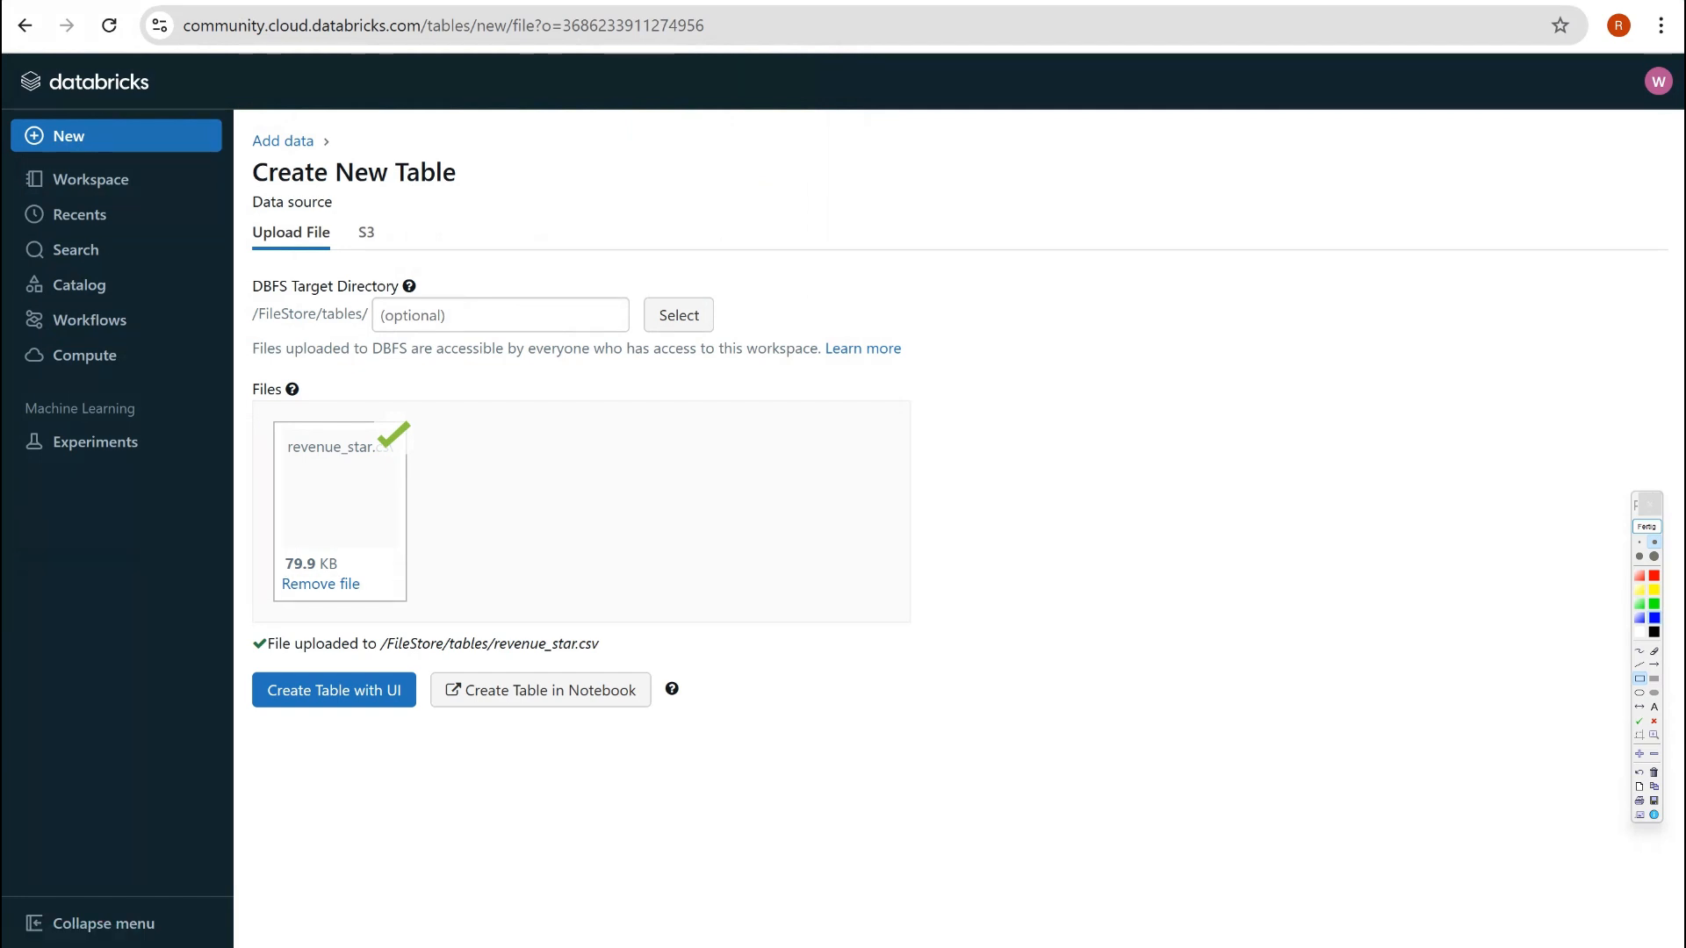
pyautogui.moveTo(381, 643); pyautogui.dragTo(599, 643)
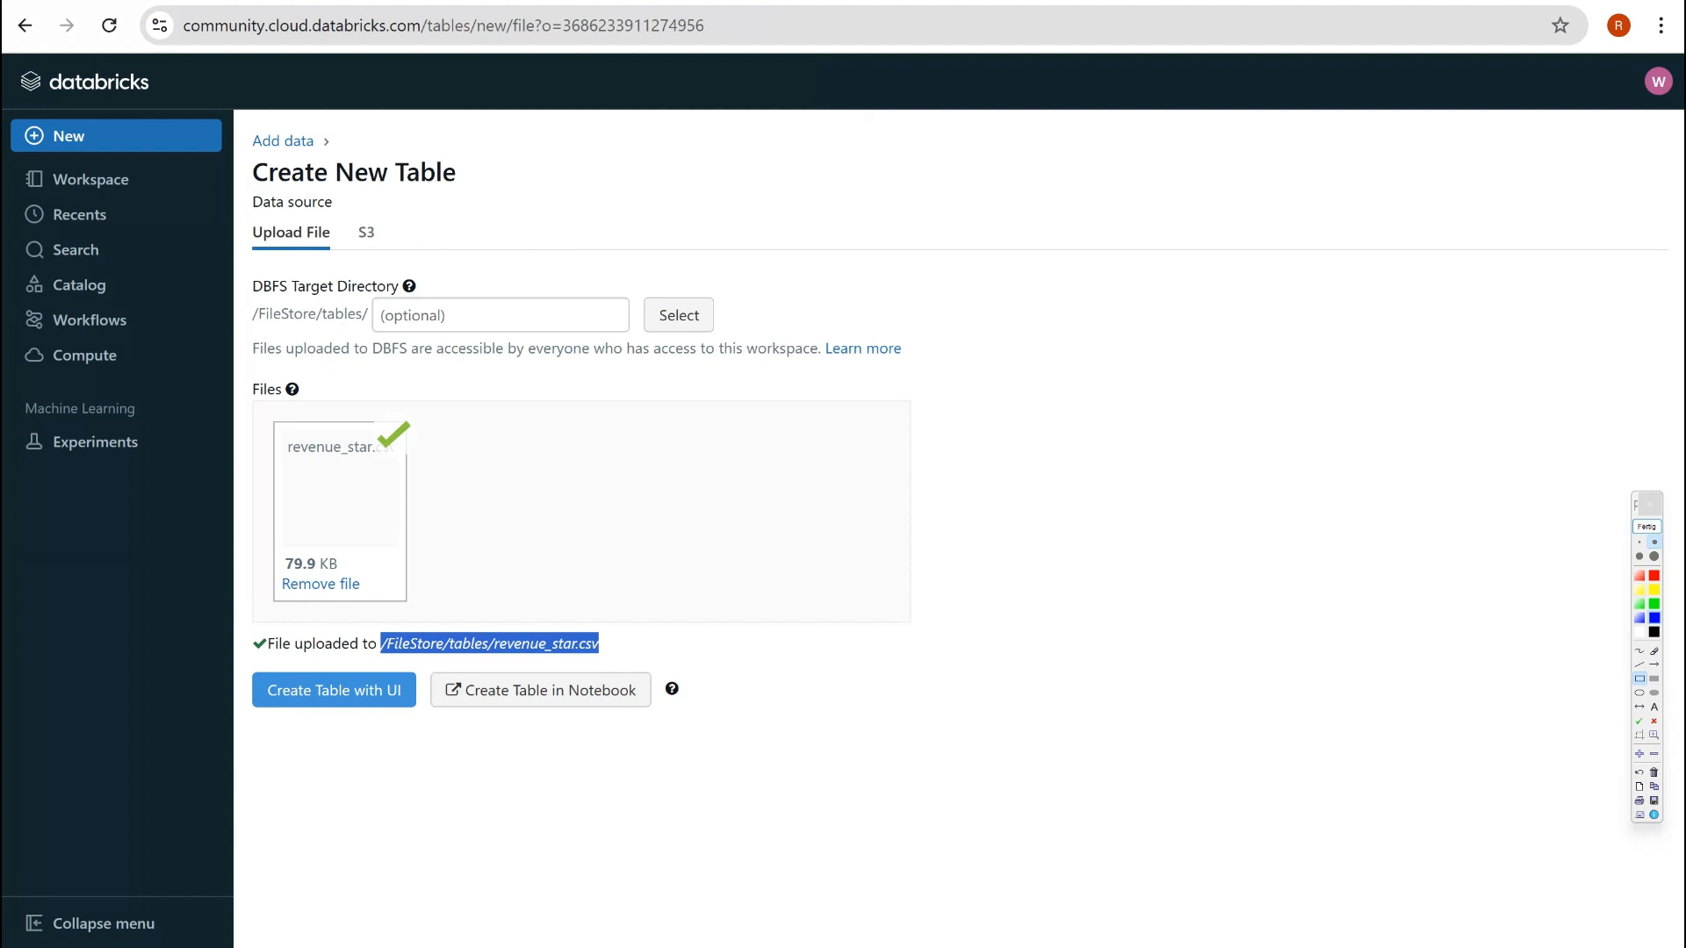
# Choose to create the table with the UI and preview it on the owner's running cluster
pyautogui.click(334, 691)
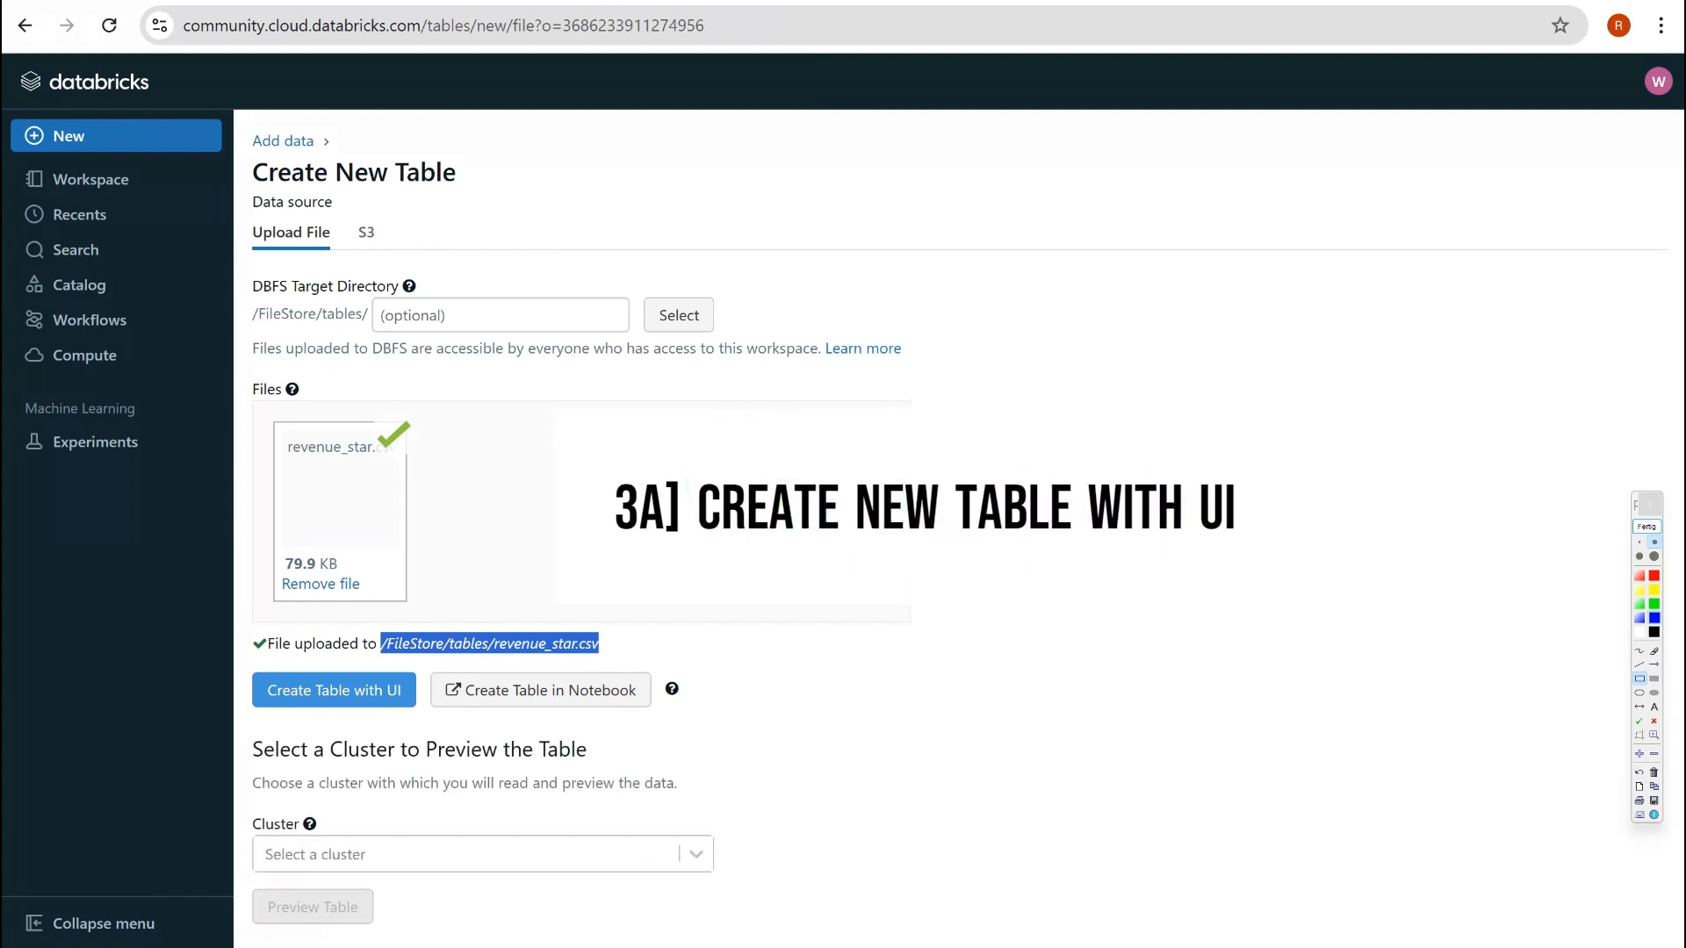
pyautogui.click(483, 855)
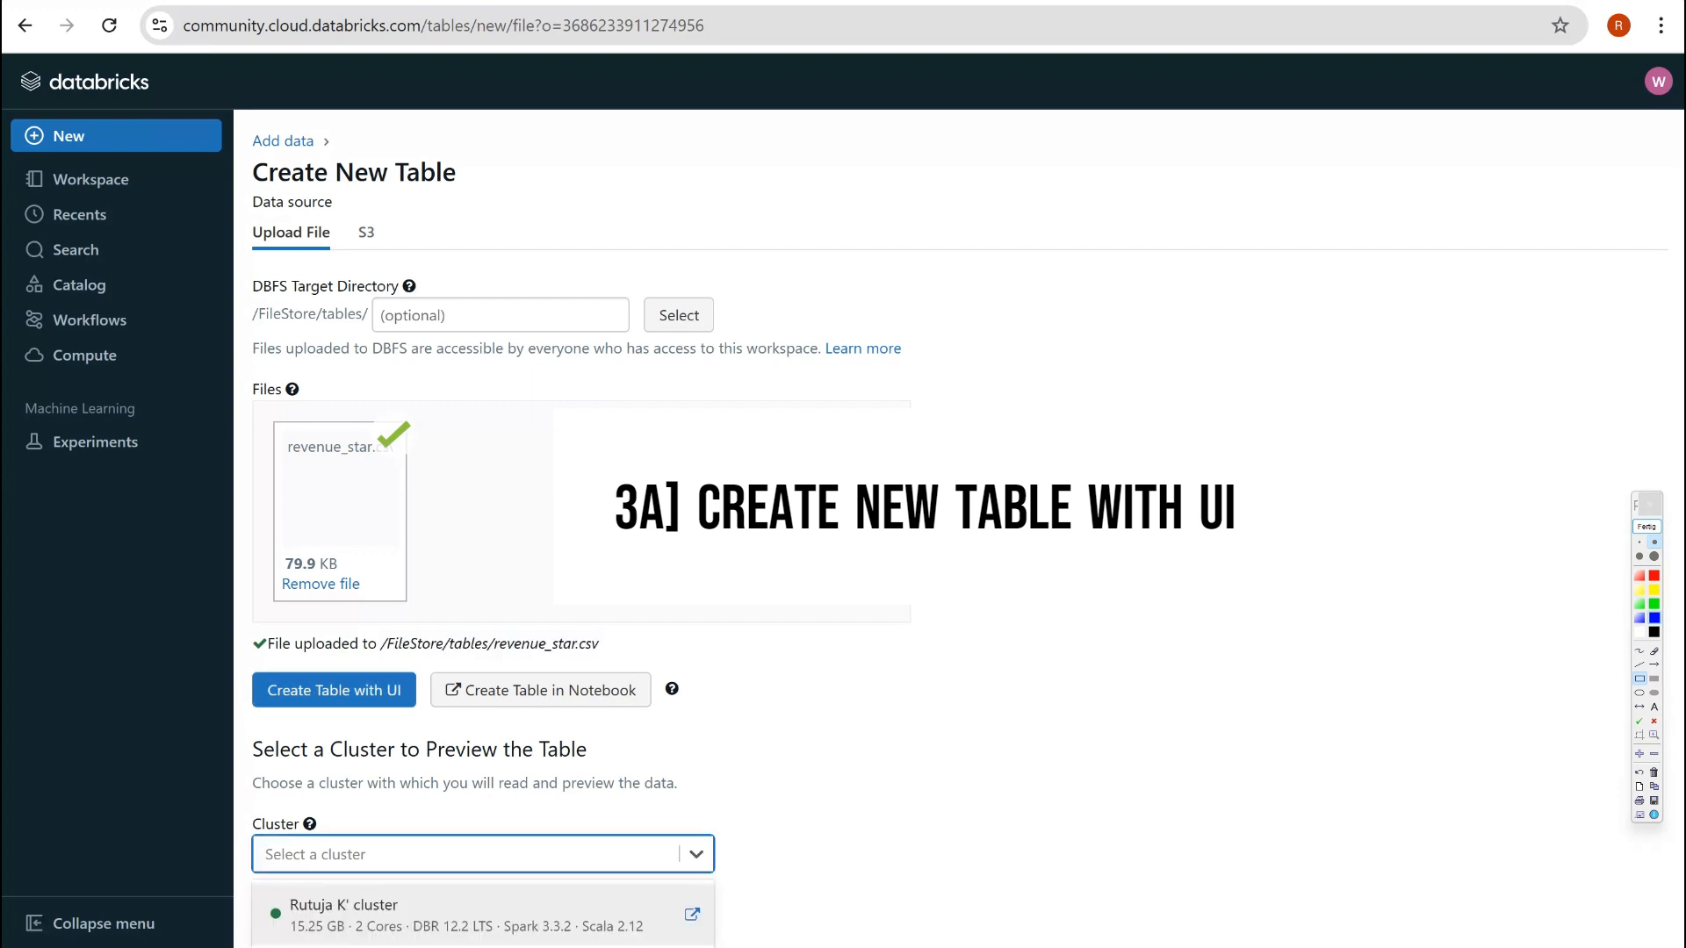
pyautogui.click(466, 914)
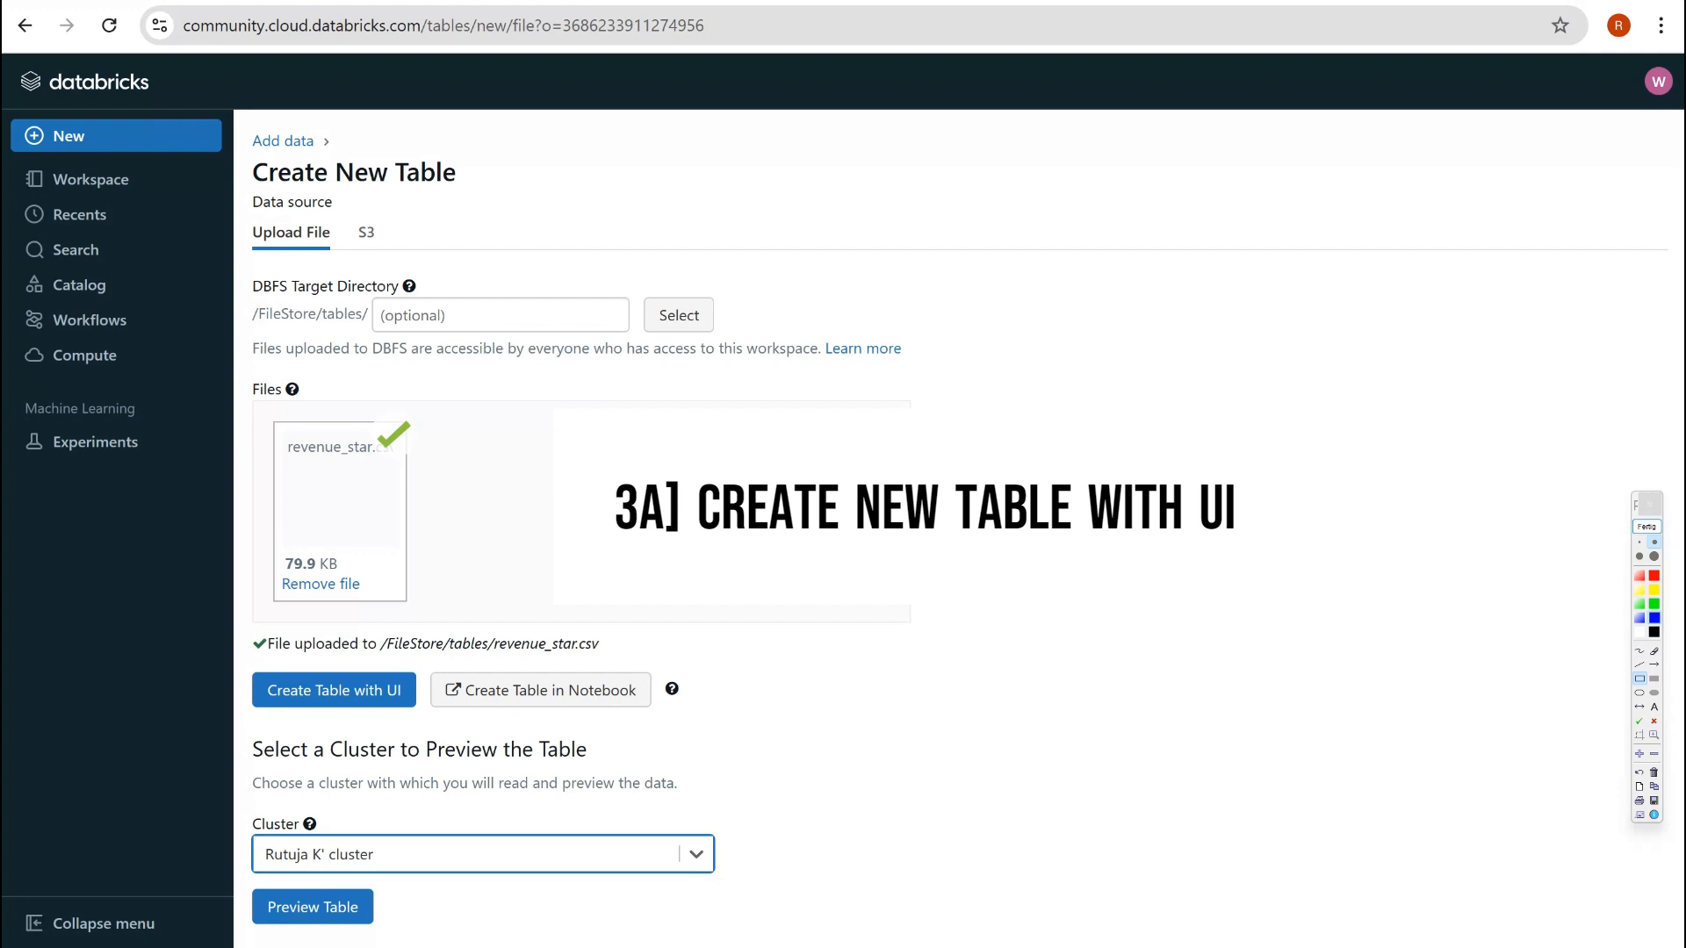
pyautogui.click(313, 907)
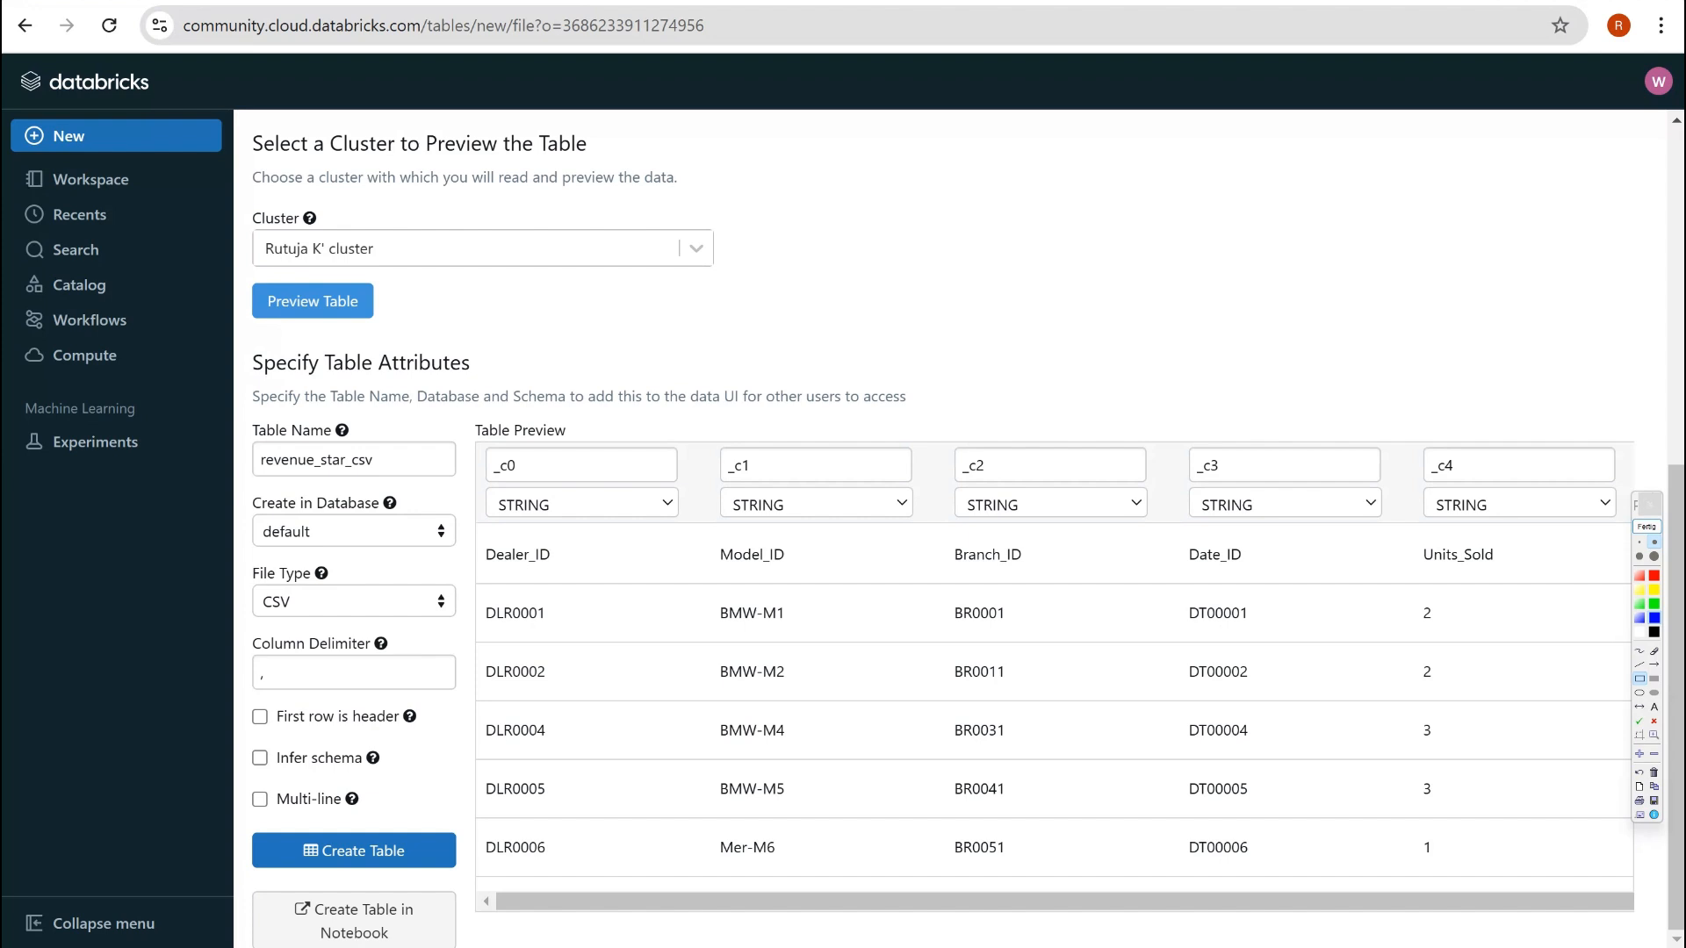
# Set the table name to revenue_star in the table attributes
pyautogui.moveTo(378, 460); pyautogui.dragTo(257, 460)
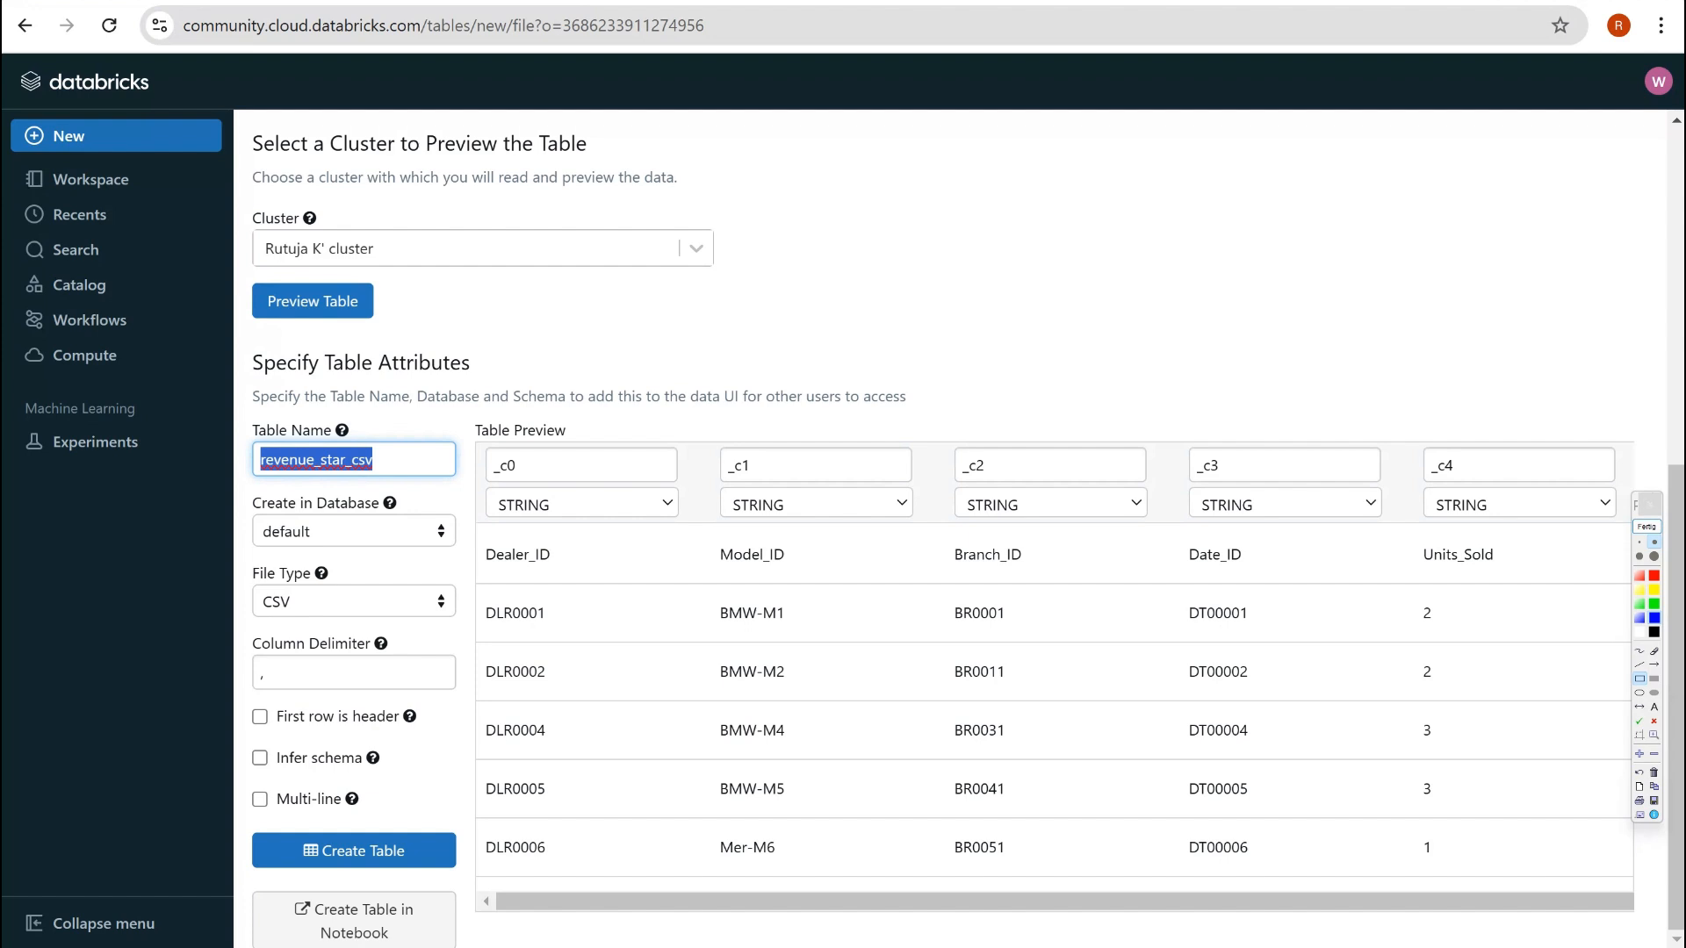
pyautogui.press('BackSpace')
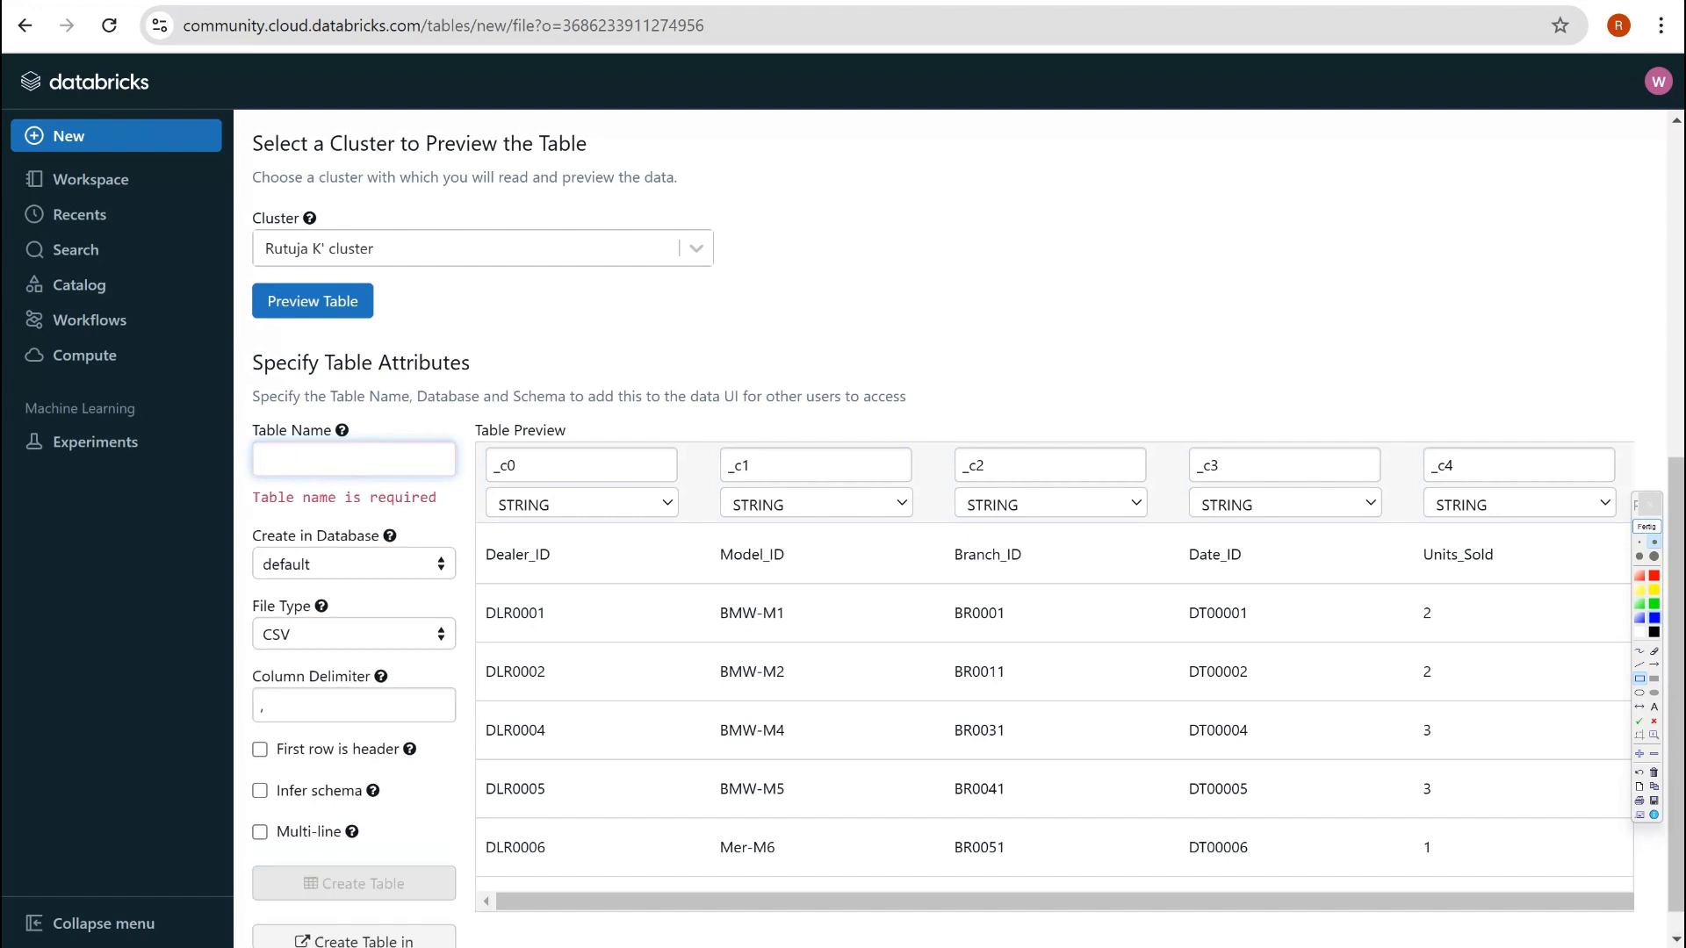
pyautogui.write('Rev')
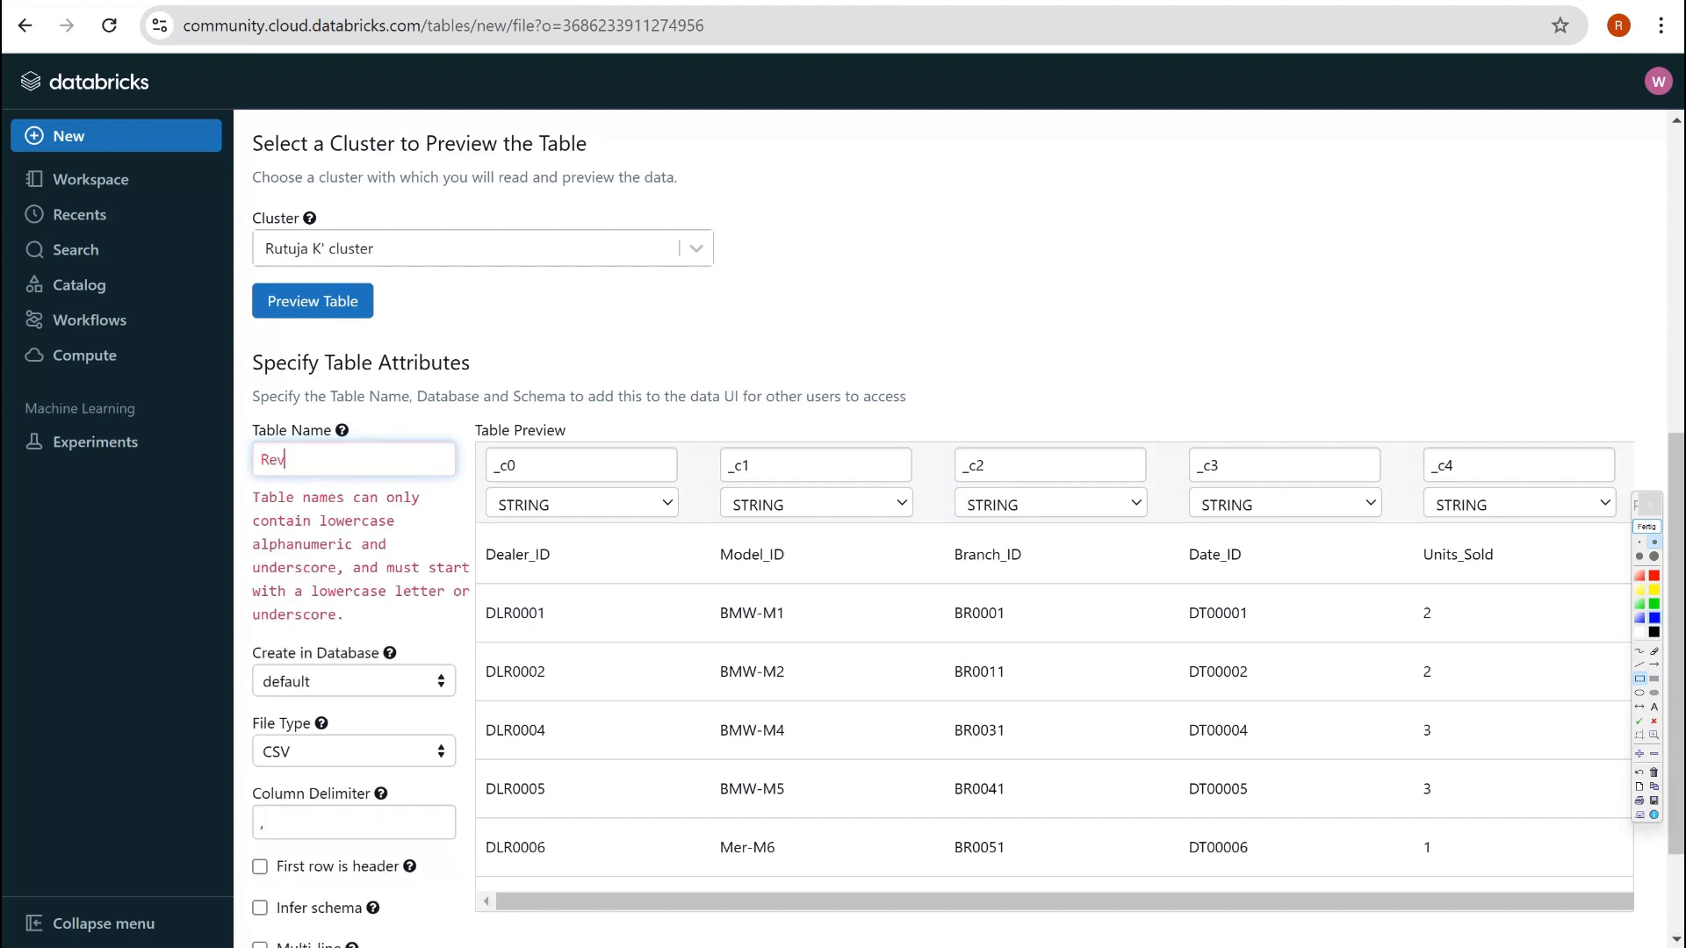
pyautogui.write('enure')
pyautogui.press('BackSpace')
pyautogui.press('BackSpace')
pyautogui.press('BackSpace')
pyautogui.press('BackSpace')
pyautogui.press('BackSpace')
pyautogui.press('BackSpace')
pyautogui.press('BackSpace')
pyautogui.press('BackSpace')
pyautogui.write('r')
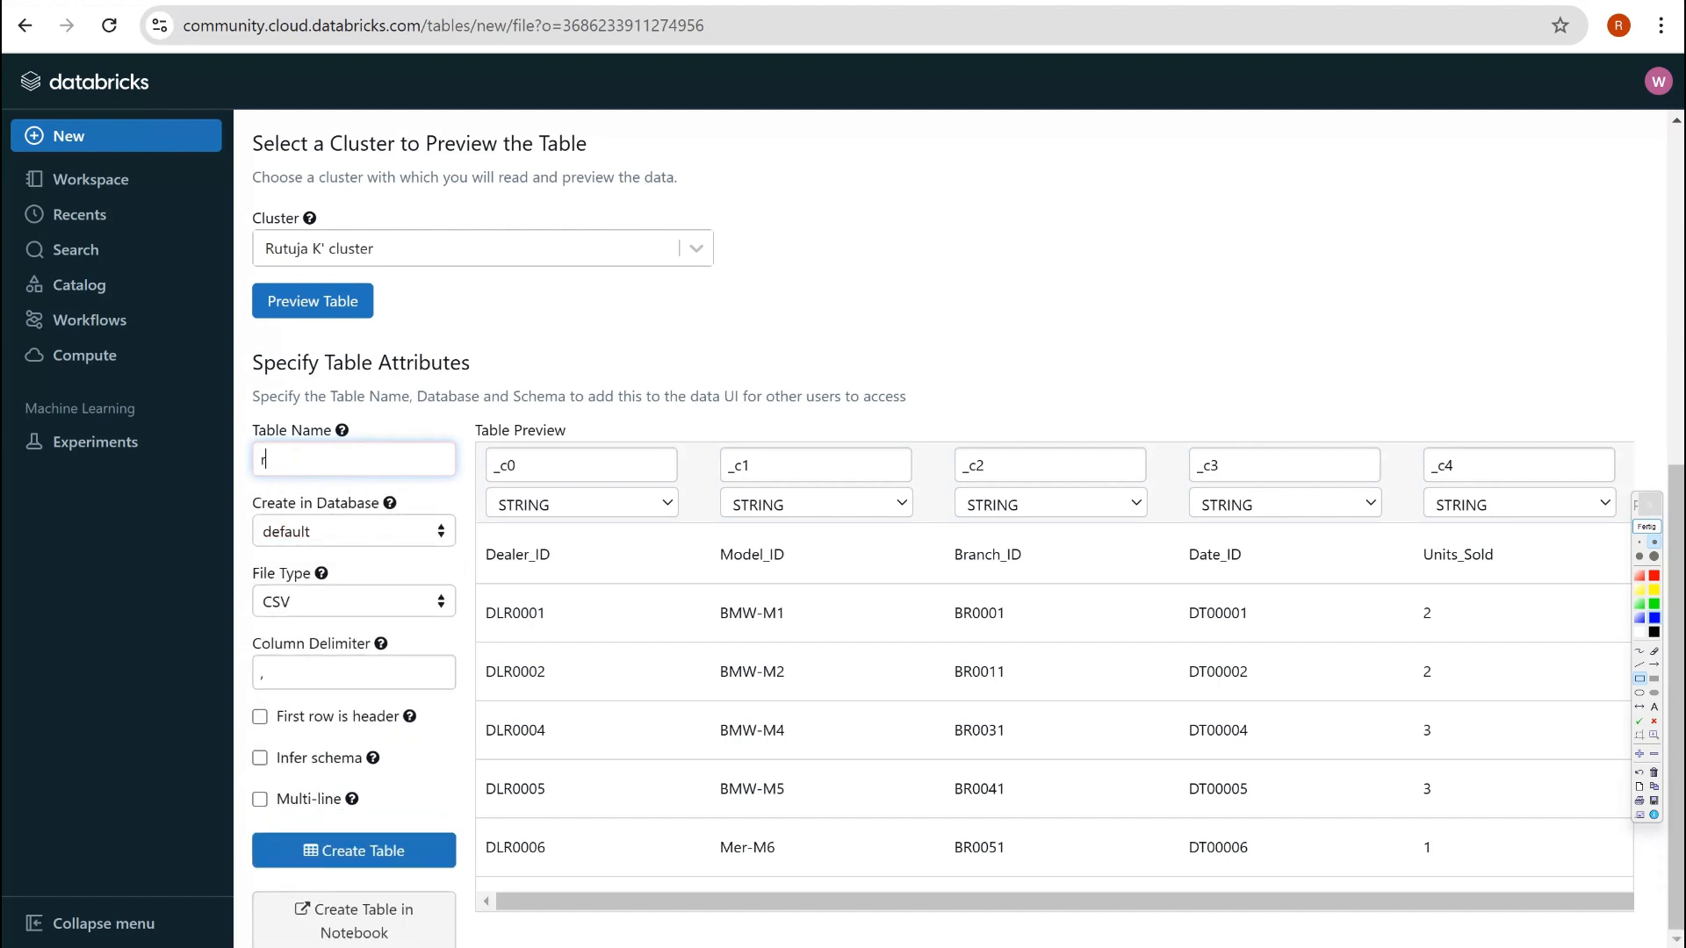
pyautogui.write('evenue')
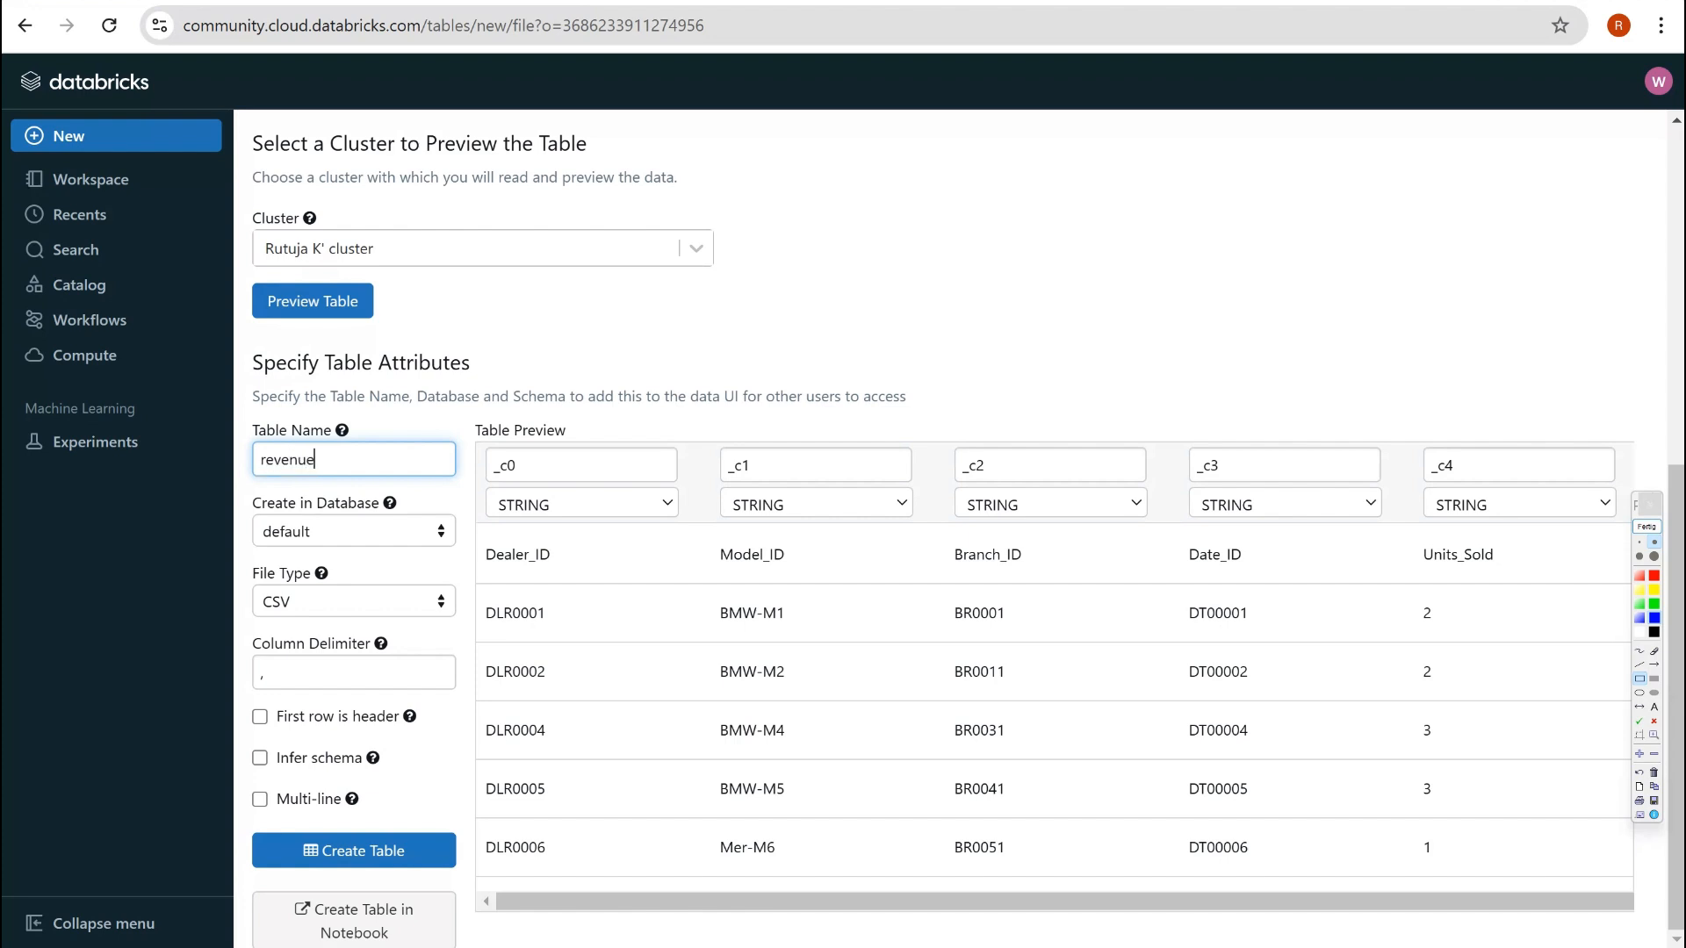
pyautogui.write('_star')
# Keep the default database for the table and treat the first row as the header
pyautogui.click(354, 531)
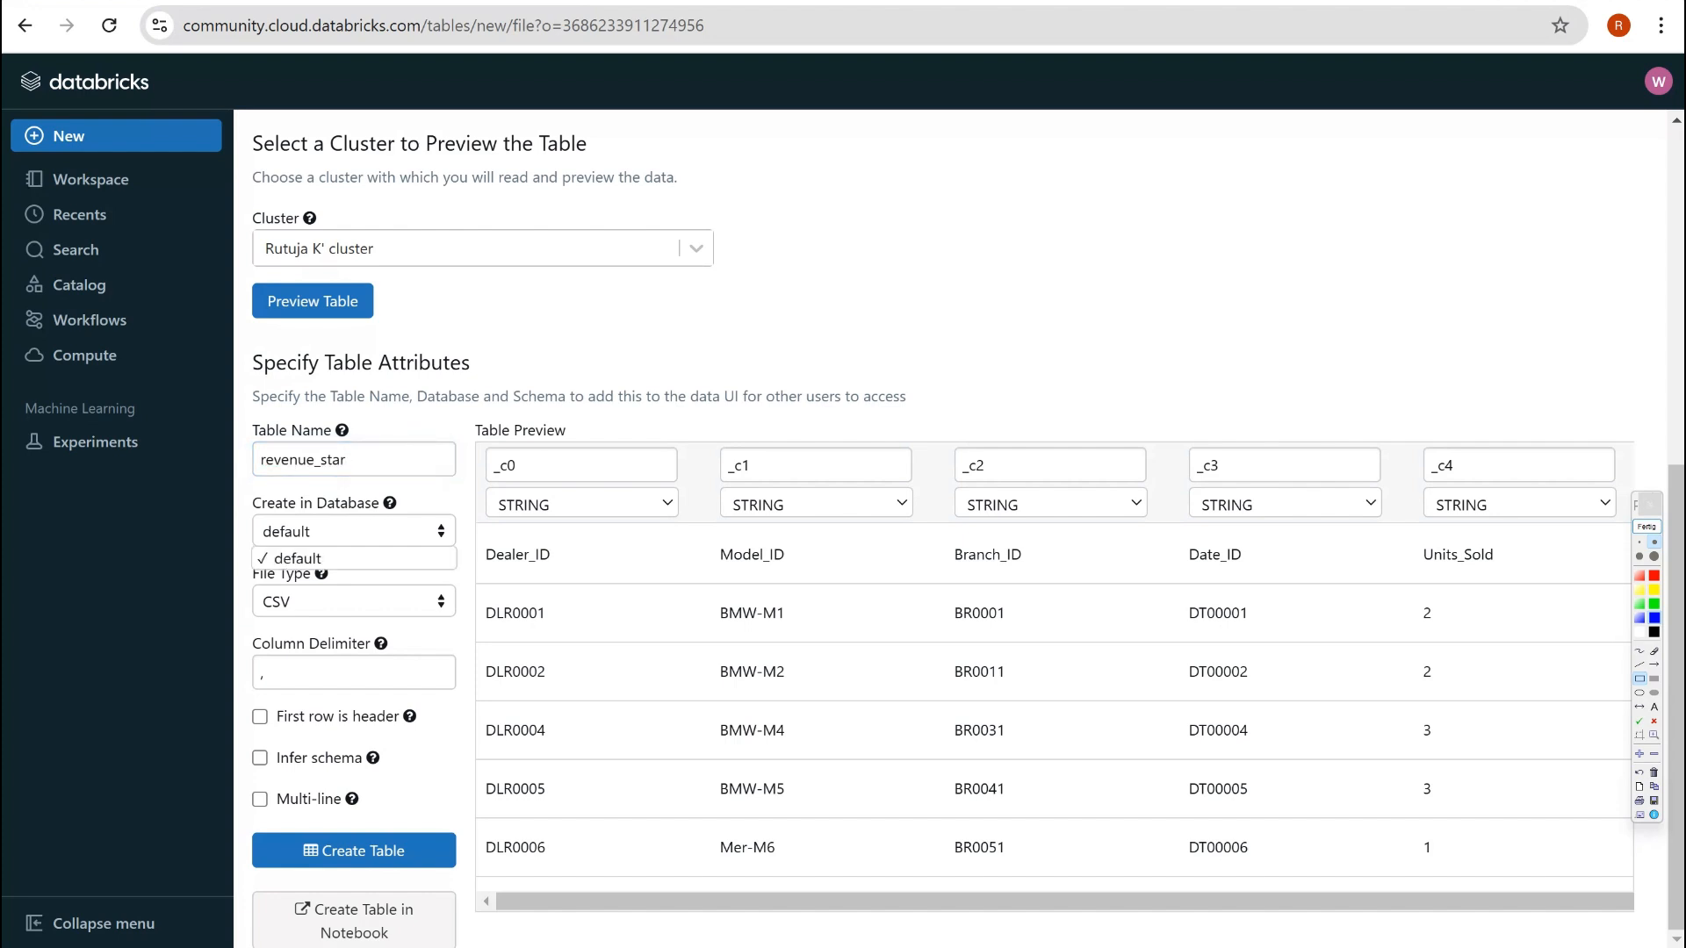
pyautogui.click(389, 502)
pyautogui.click(260, 716)
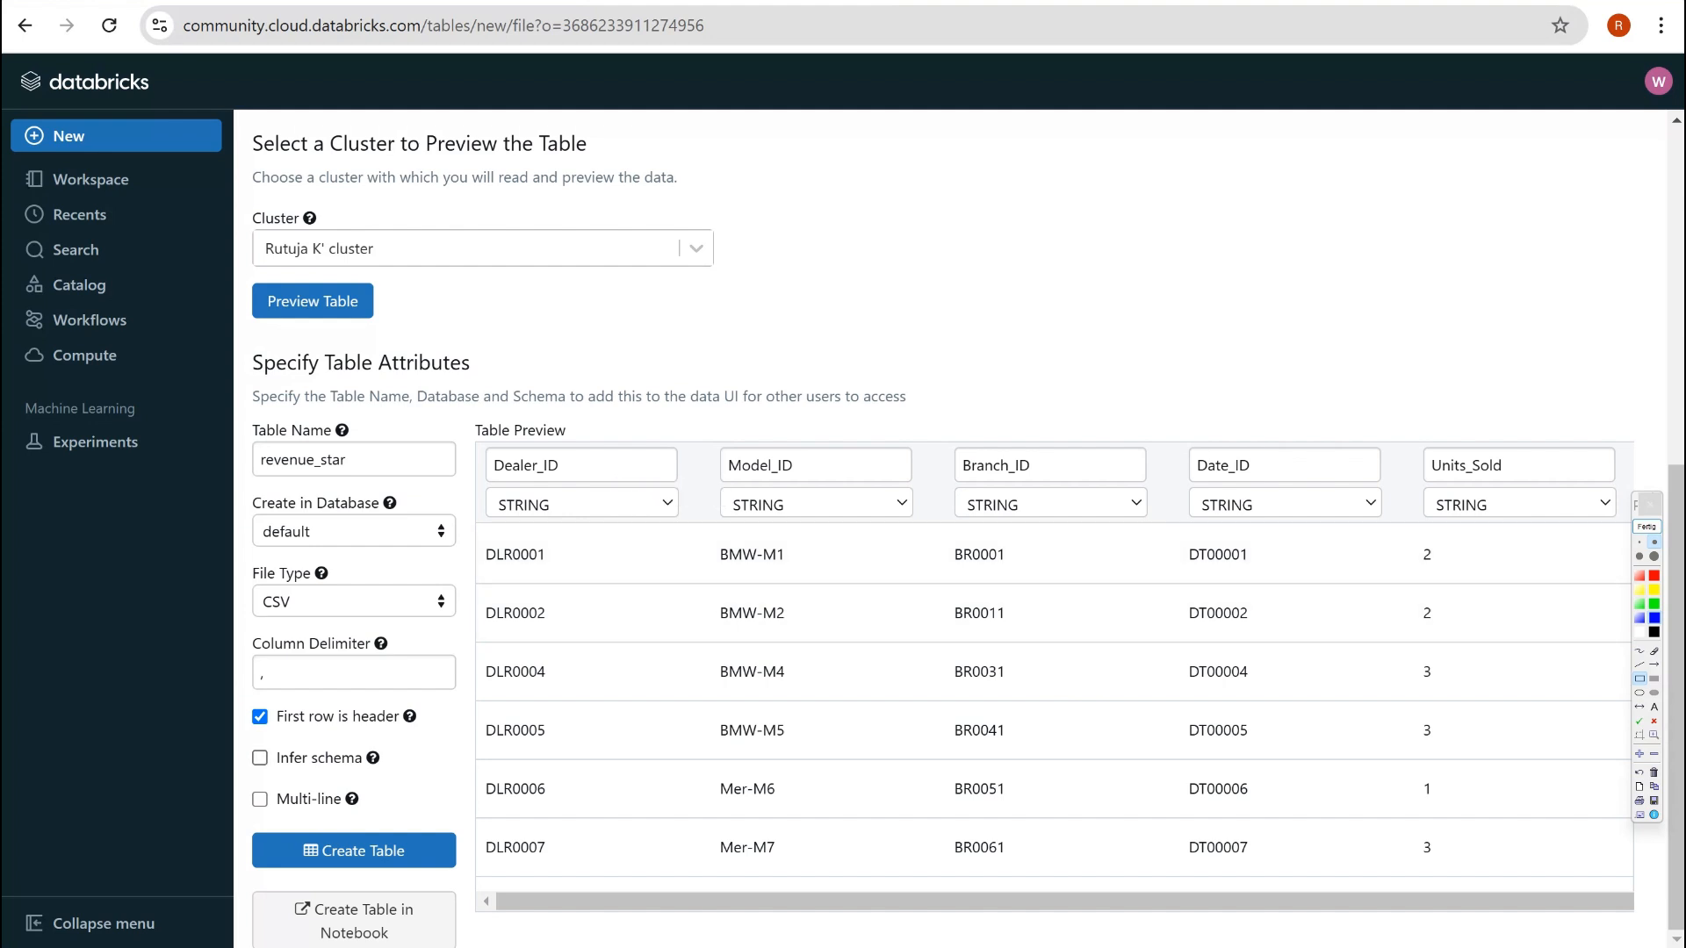
# Examine the data types offered for the Units_Sold column and leave it as STRING
pyautogui.click(260, 757)
pyautogui.moveTo(409, 716)
pyautogui.click(260, 759)
pyautogui.moveTo(1504, 465); pyautogui.dragTo(1429, 465)
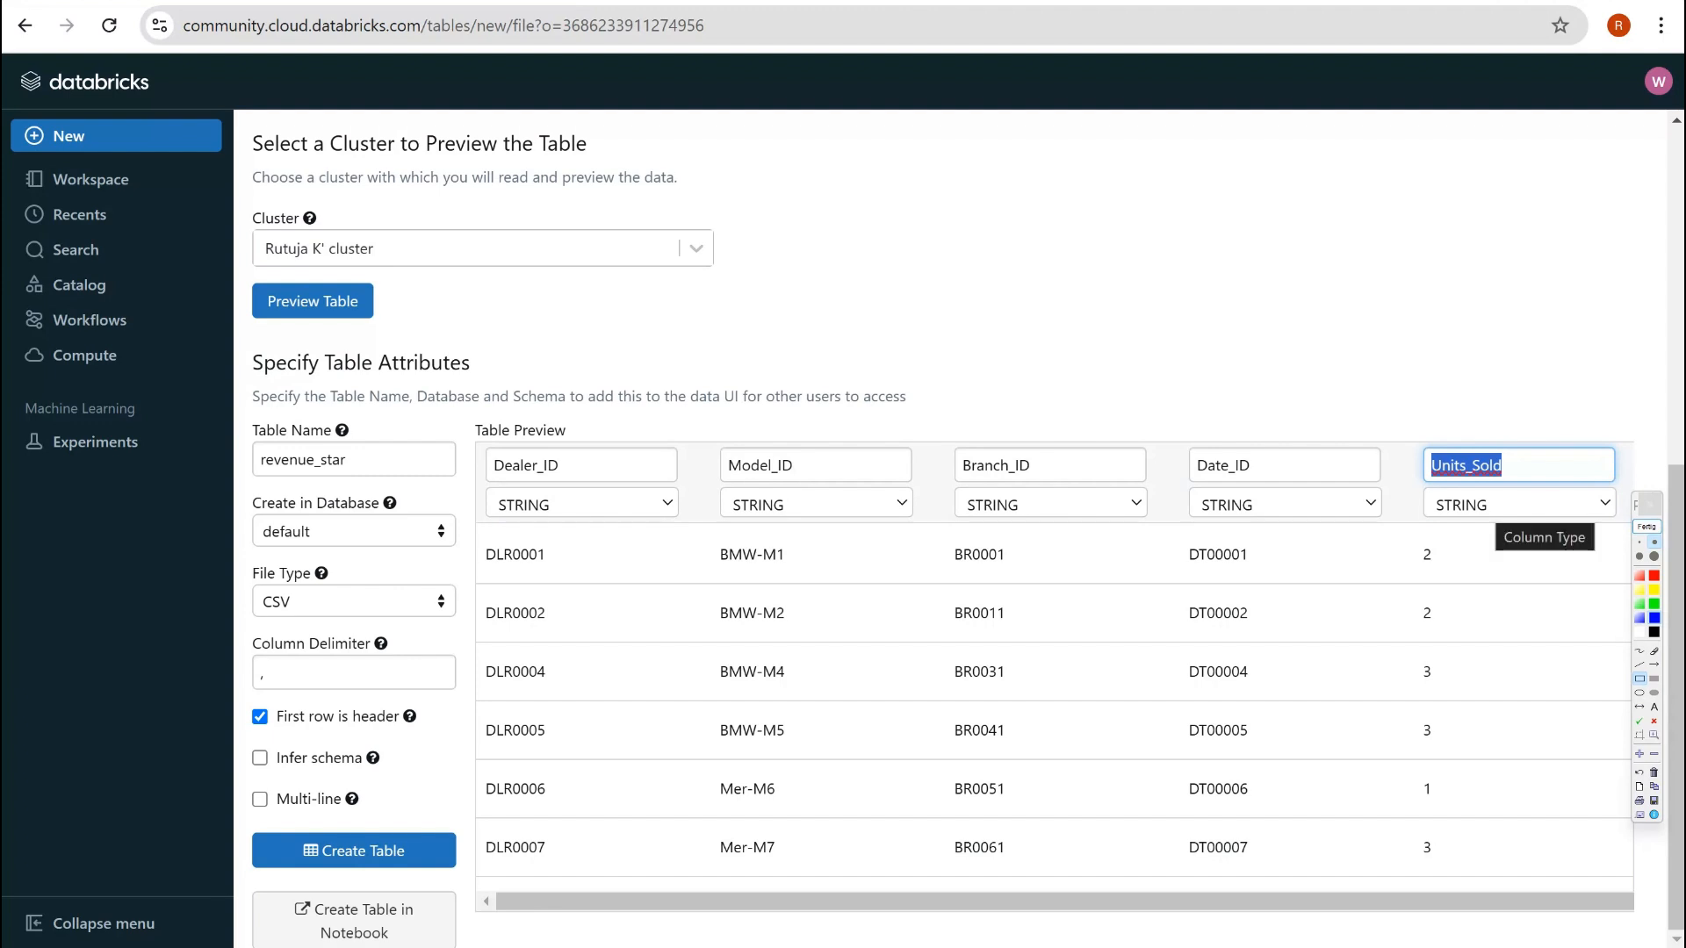
pyautogui.click(1497, 505)
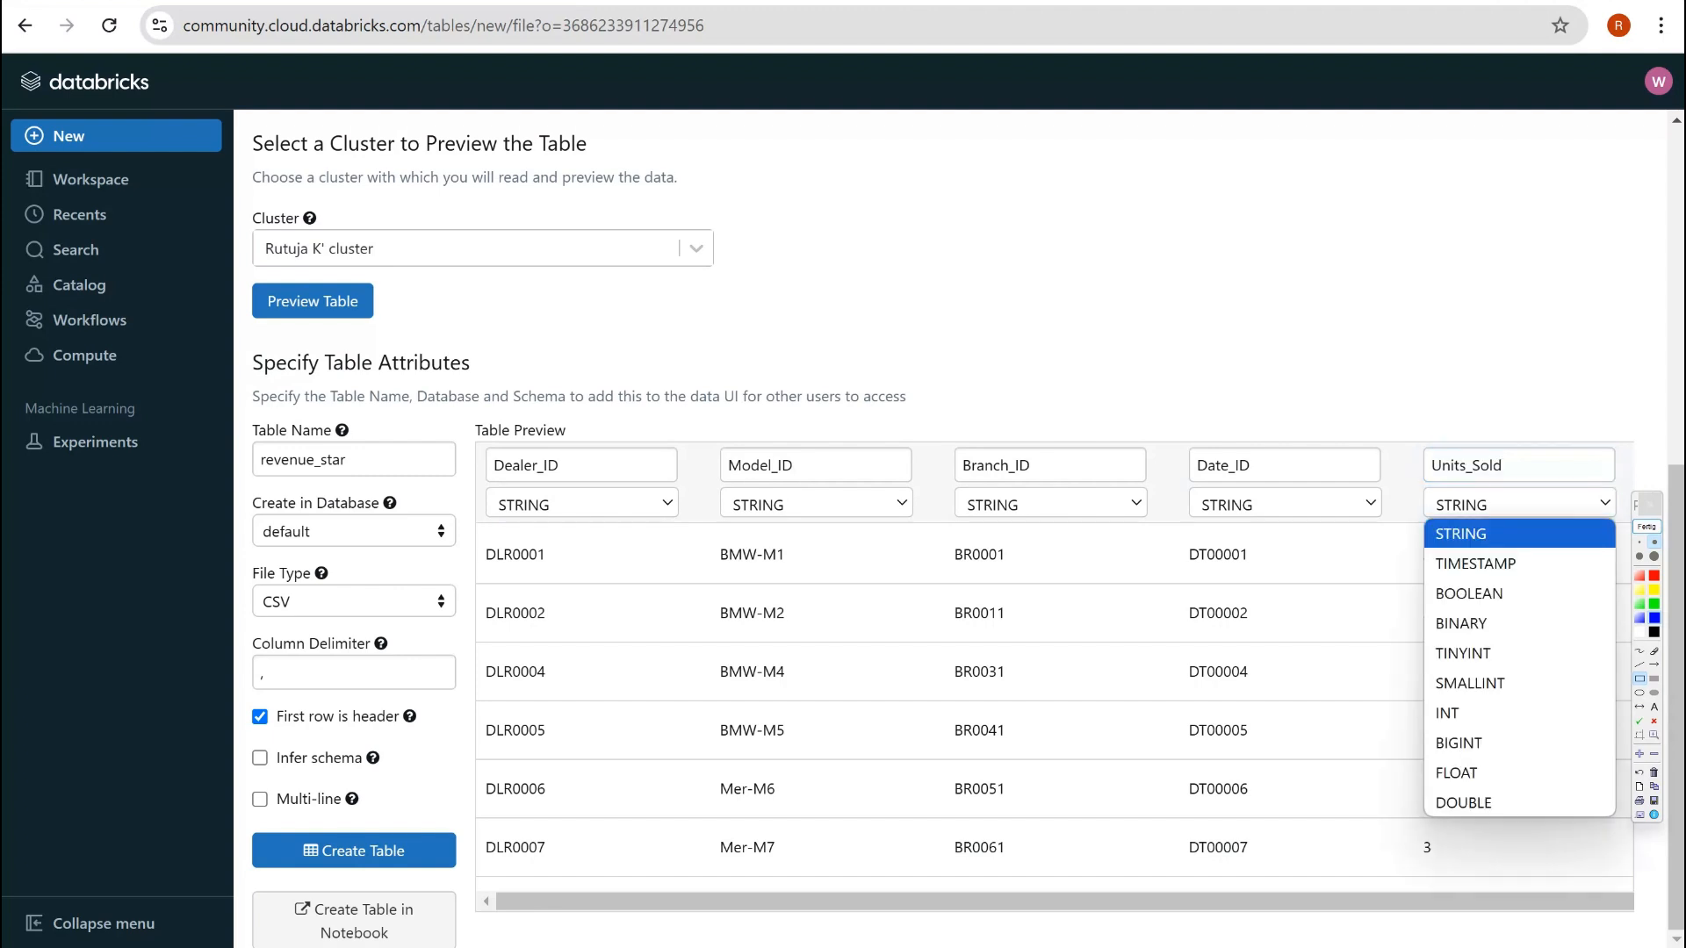
pyautogui.click(1493, 533)
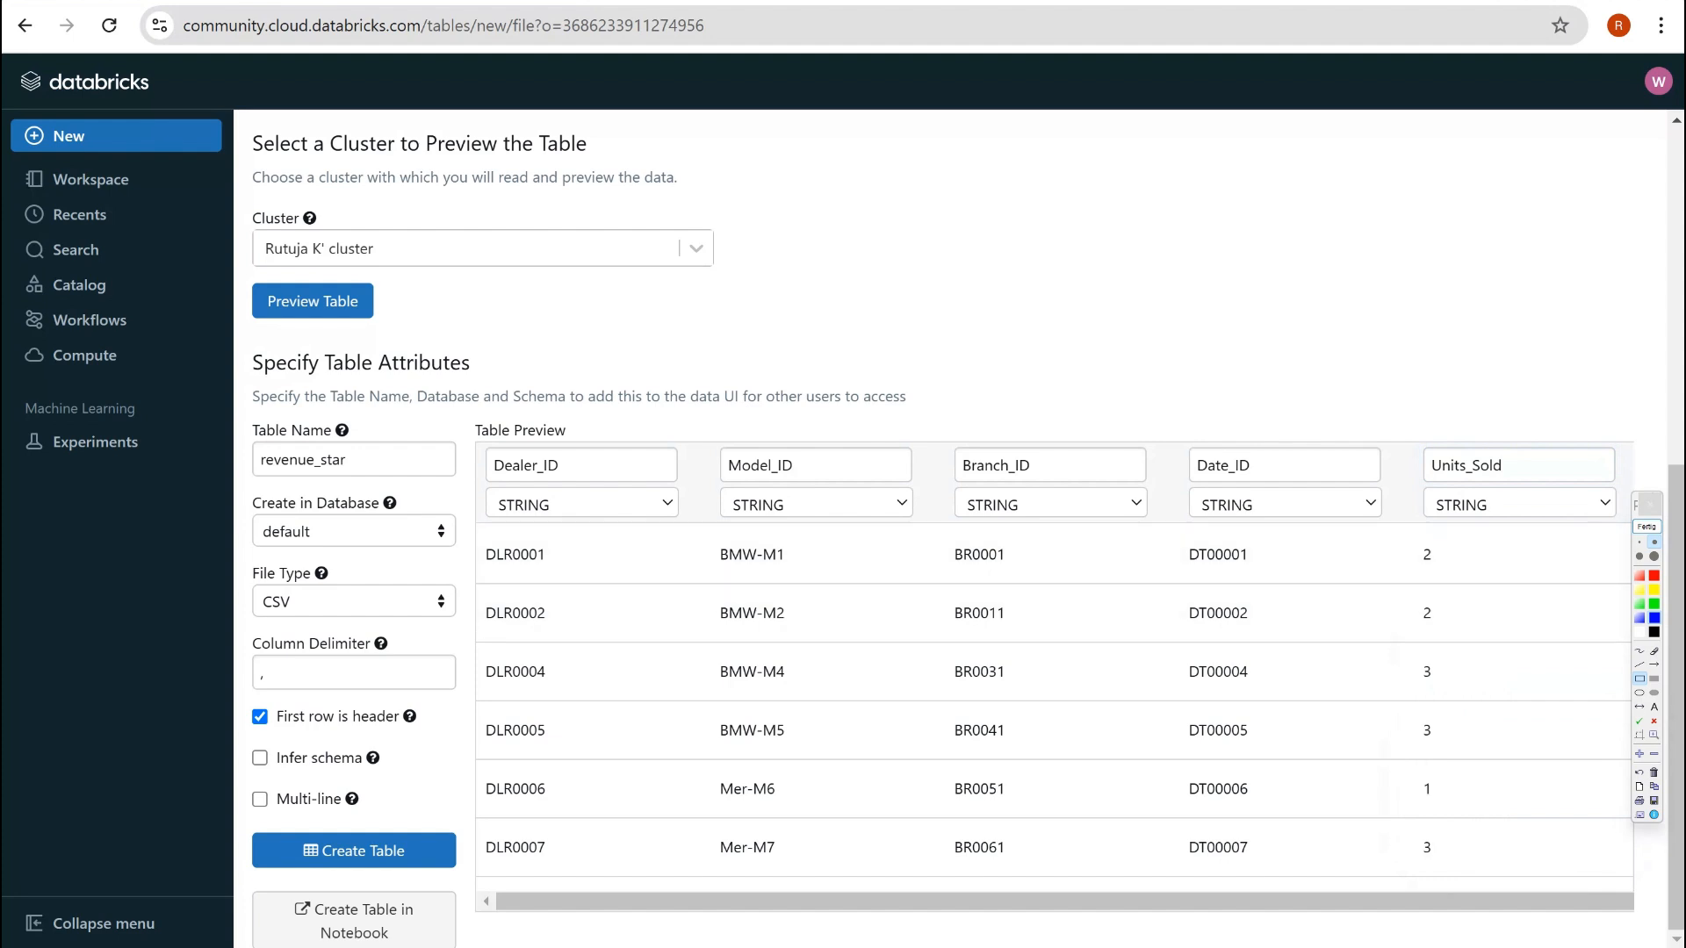
# Enable Infer schema for the revenue_star table and create the table
pyautogui.click(260, 758)
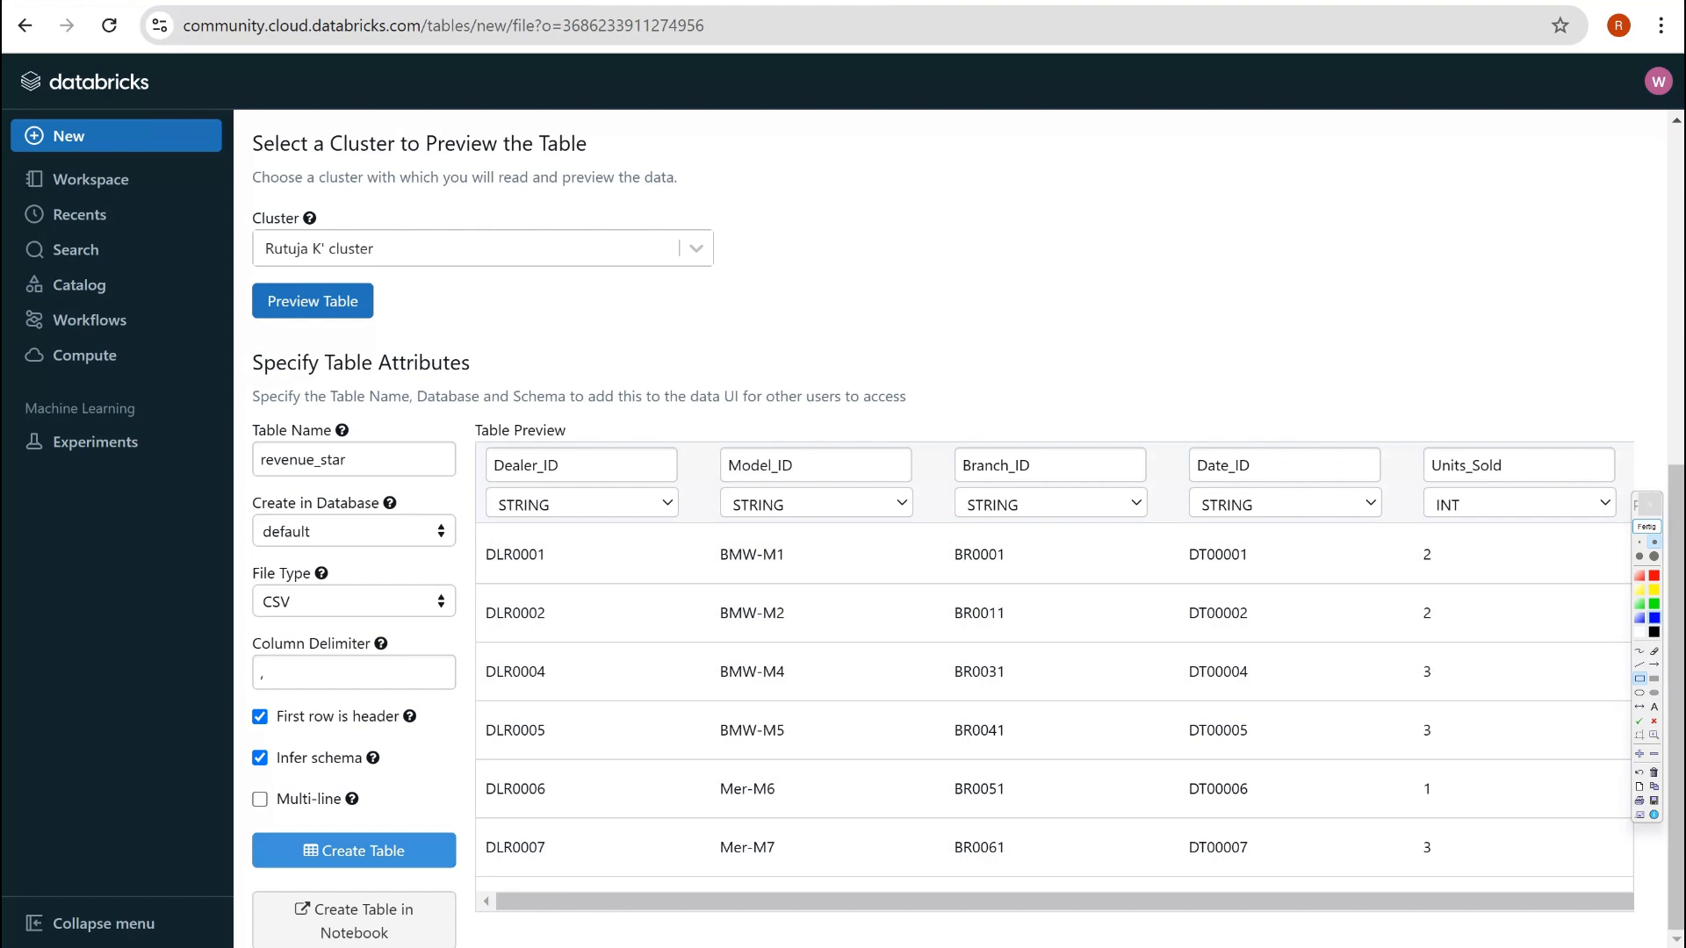
pyautogui.click(354, 850)
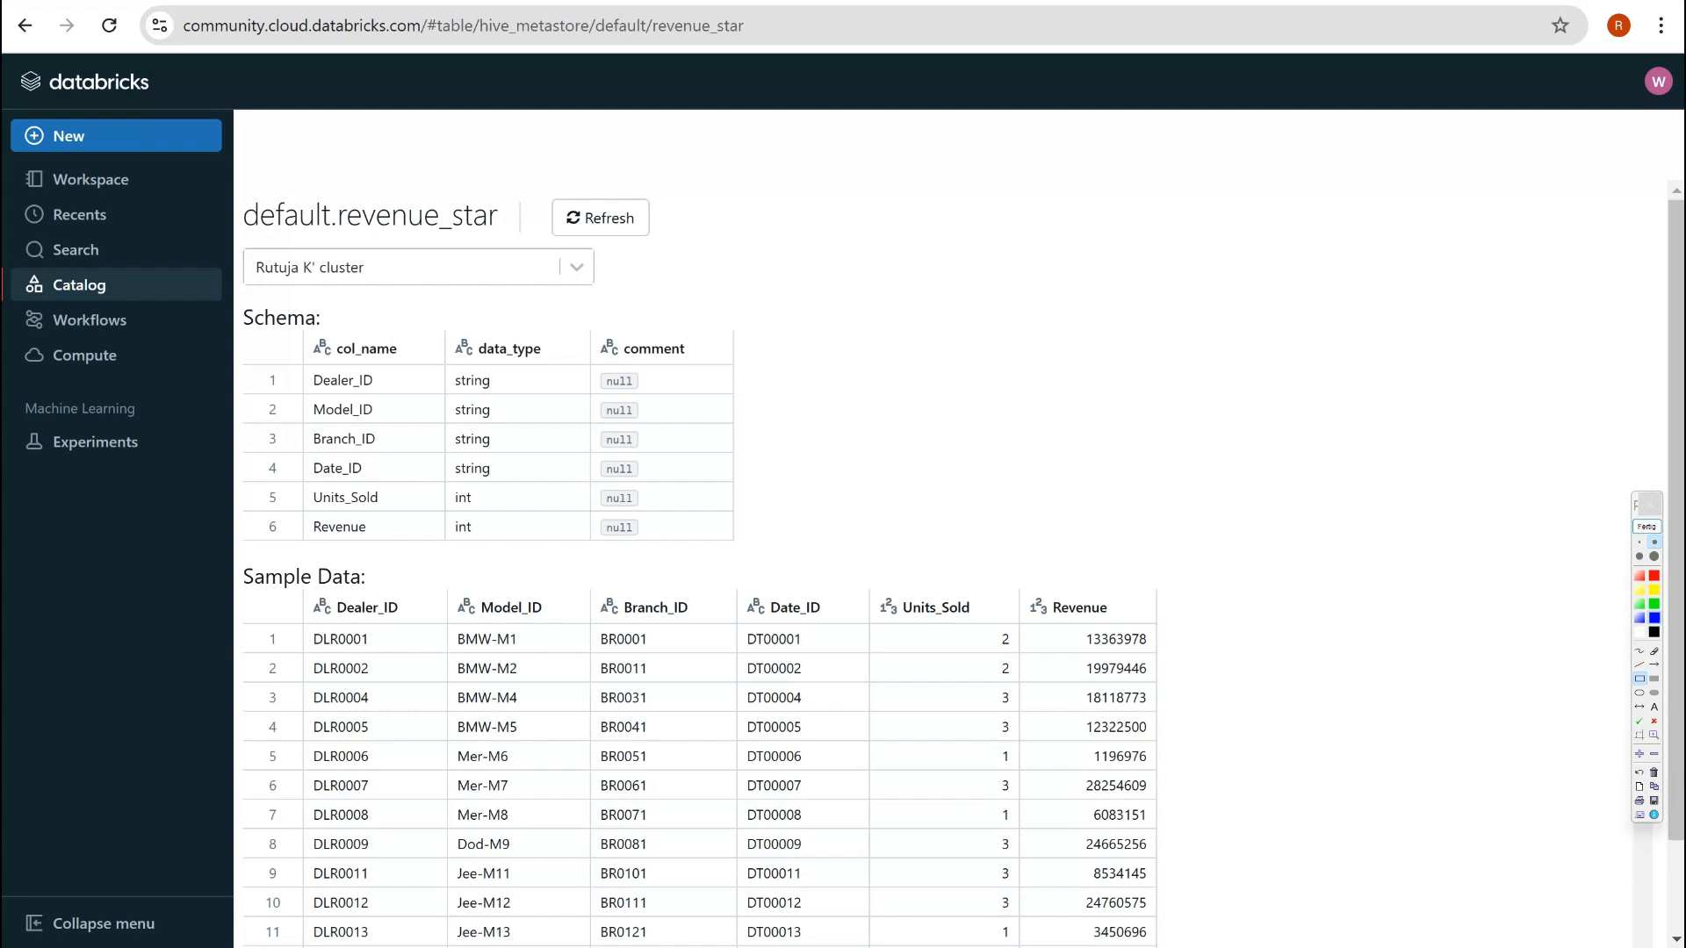
# Look through the schema and sample data of default.revenue_star and refresh the table page
pyautogui.scroll(-2, 699, 786)
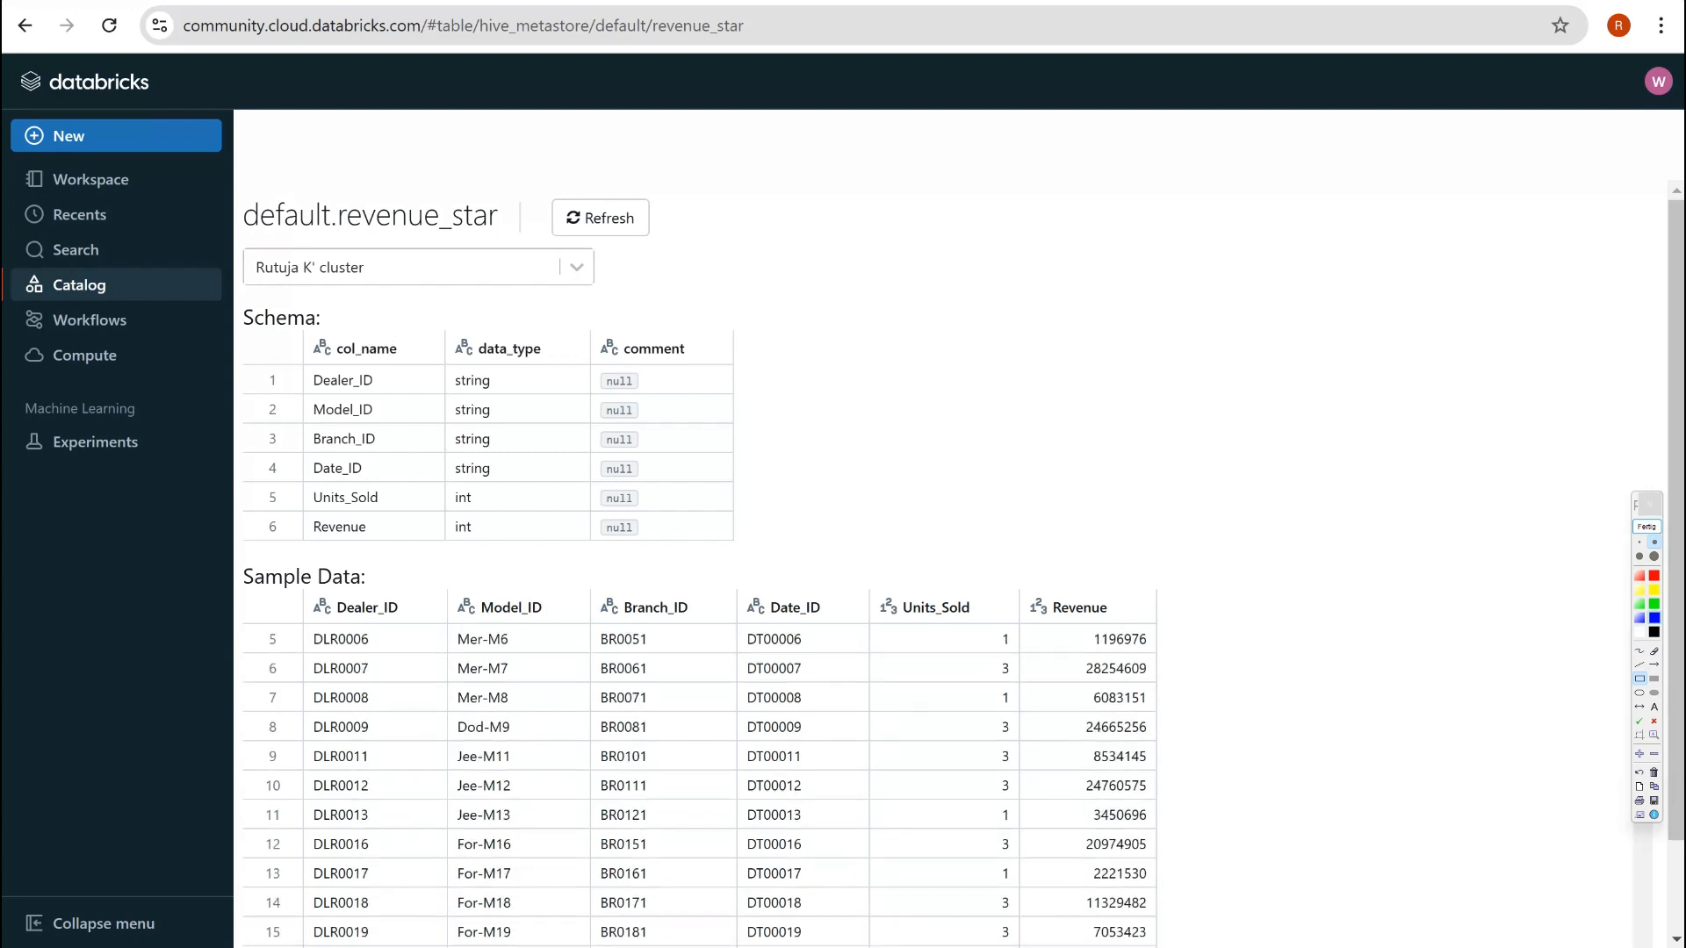
pyautogui.scroll(-4, 699, 786)
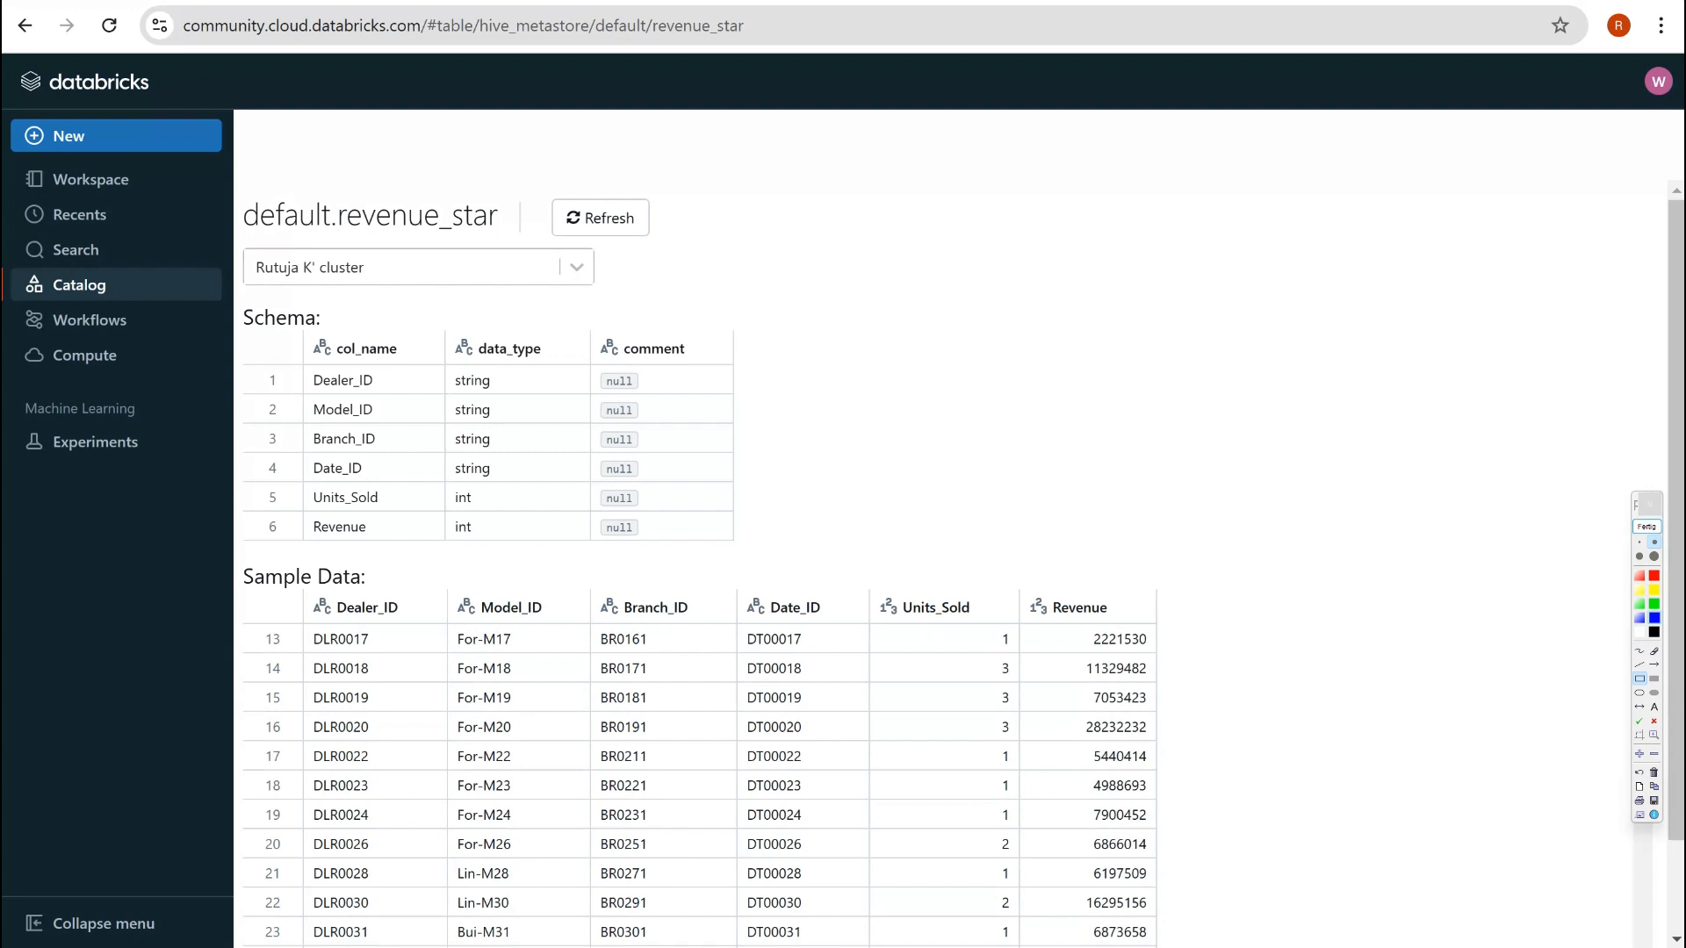
pyautogui.scroll(6, 699, 786)
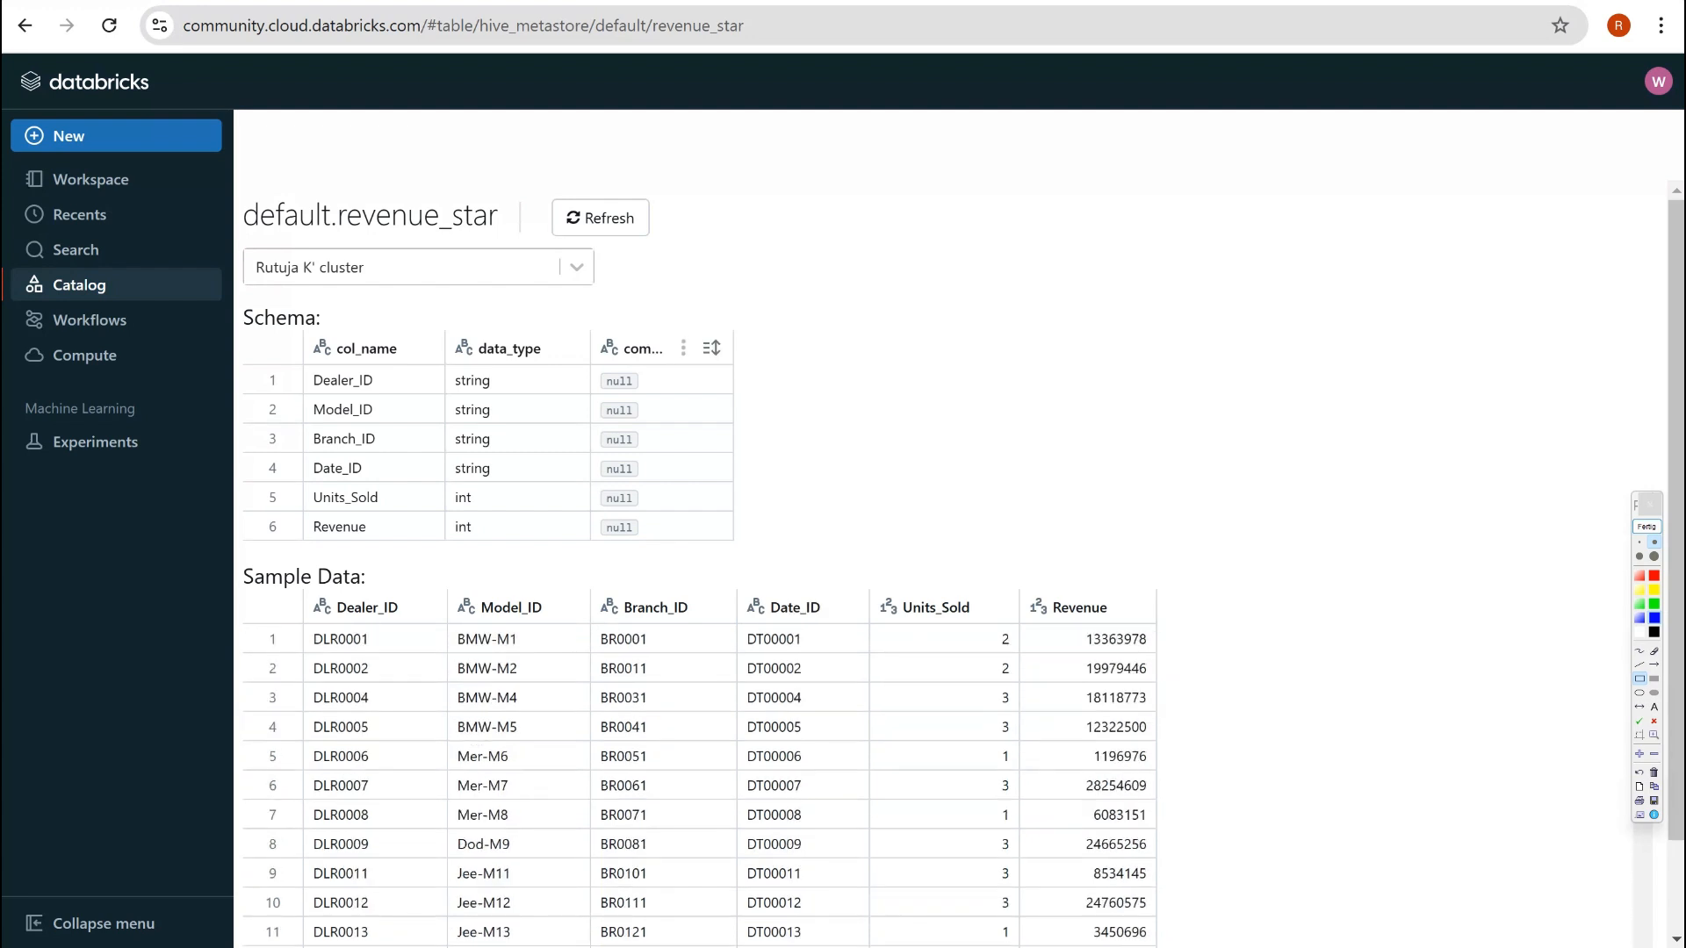
pyautogui.click(601, 218)
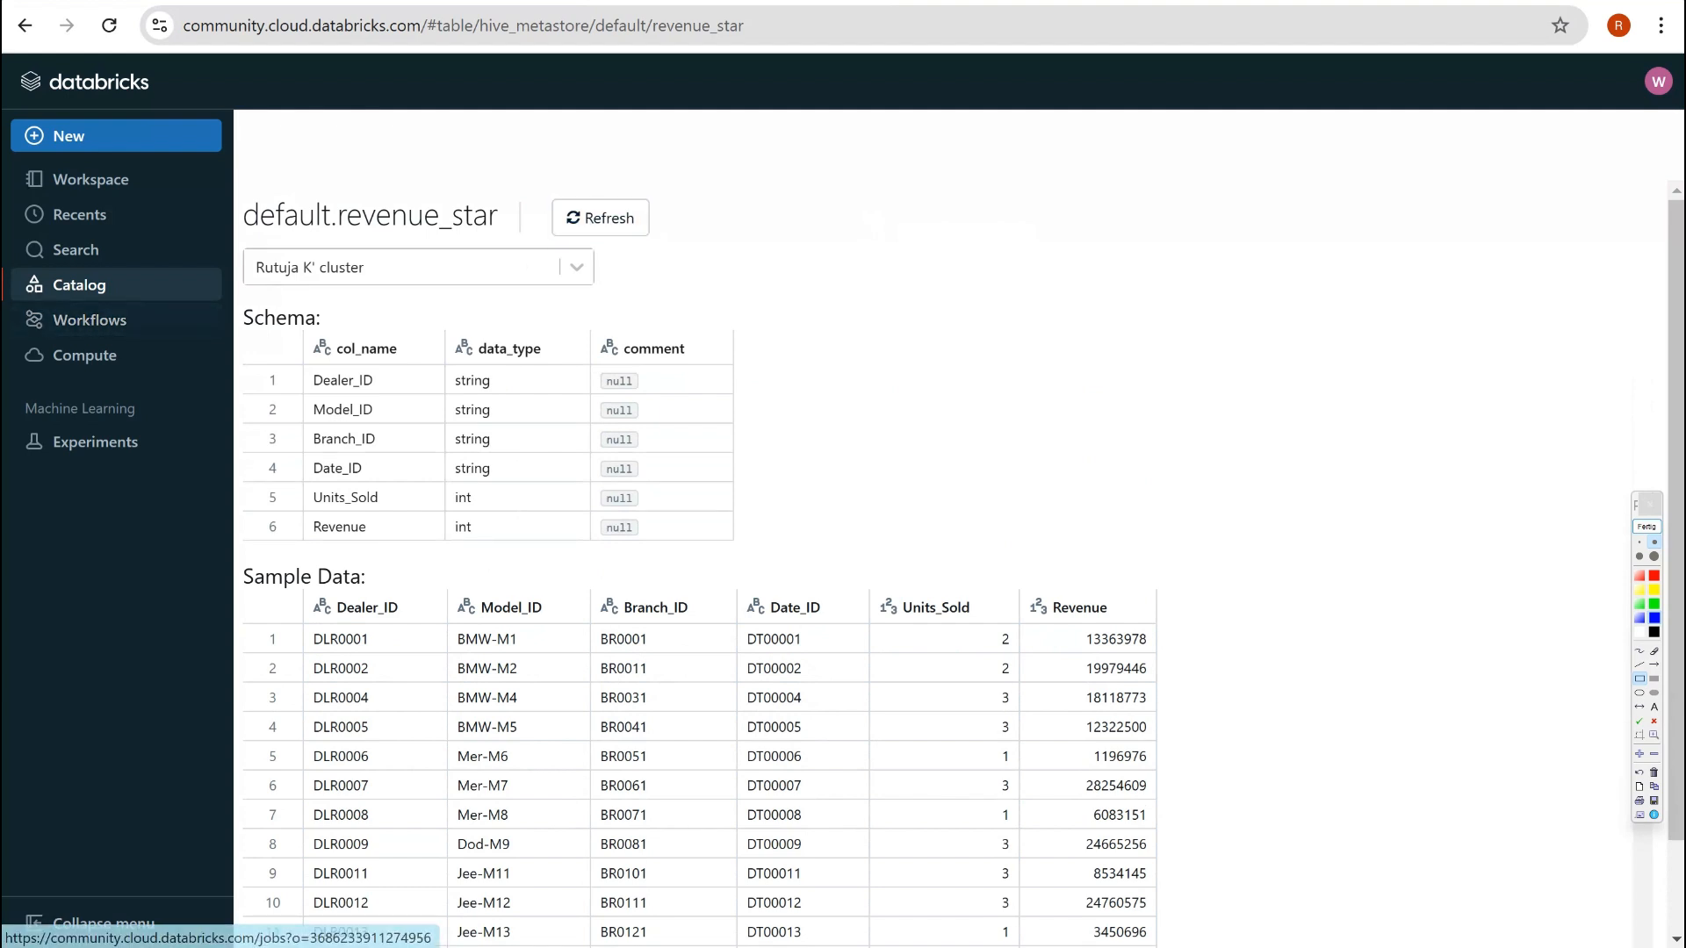
# Find the revenue_star table under the default database in the Catalog and open it
pyautogui.click(80, 285)
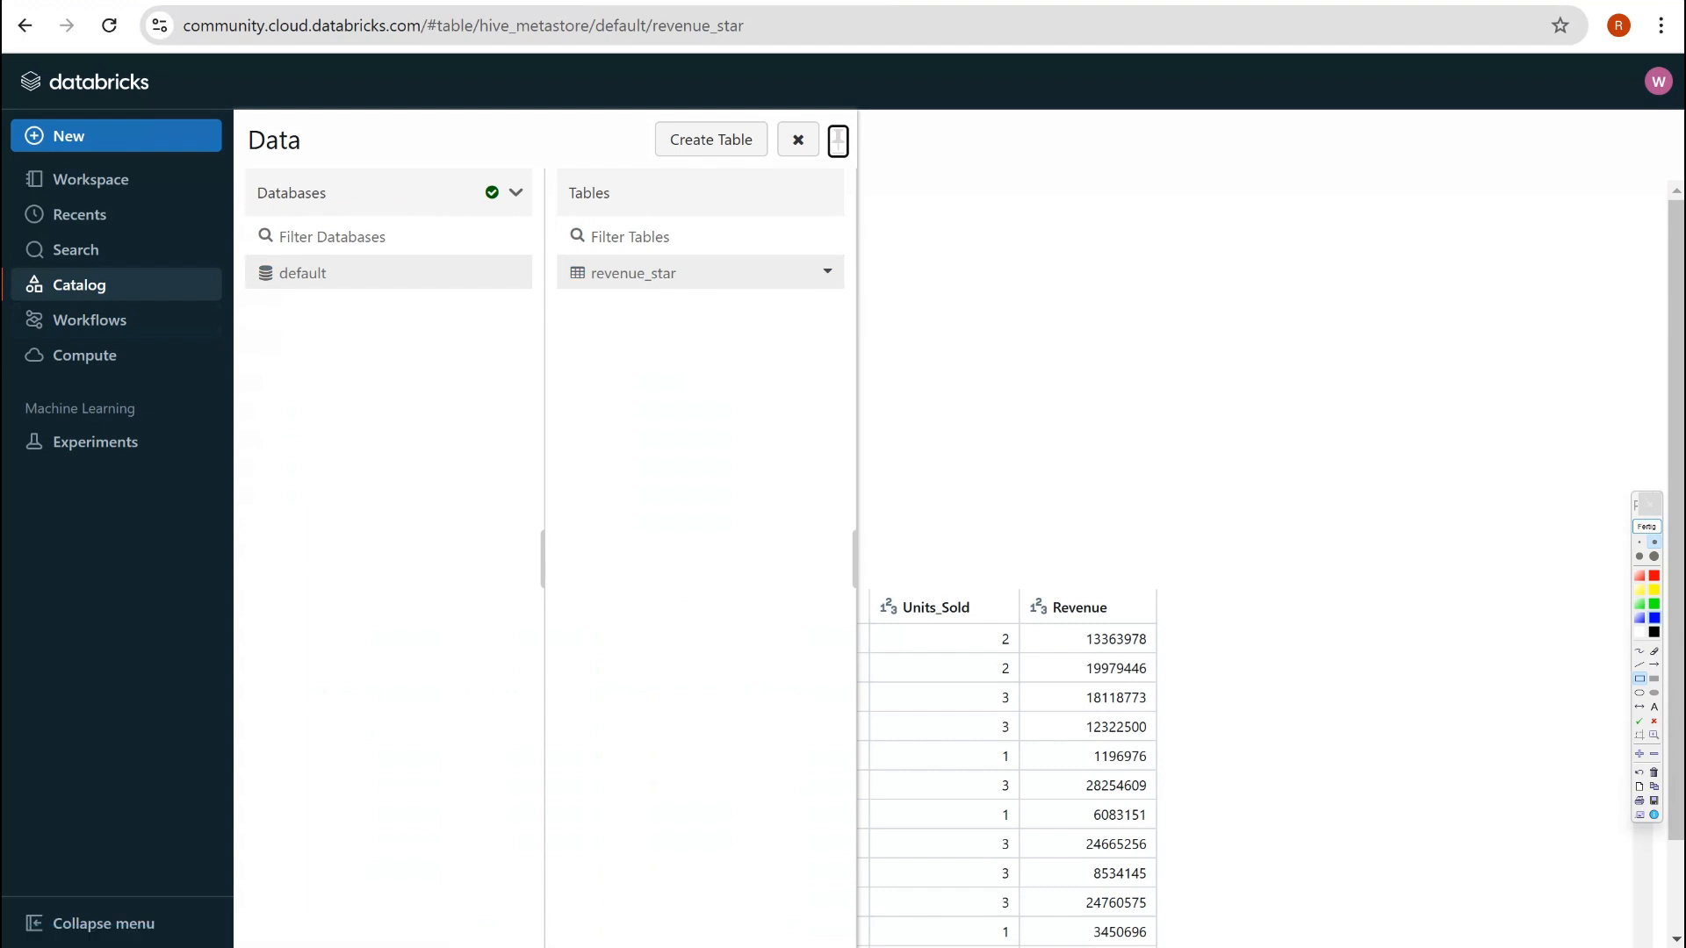
pyautogui.press('Tab')
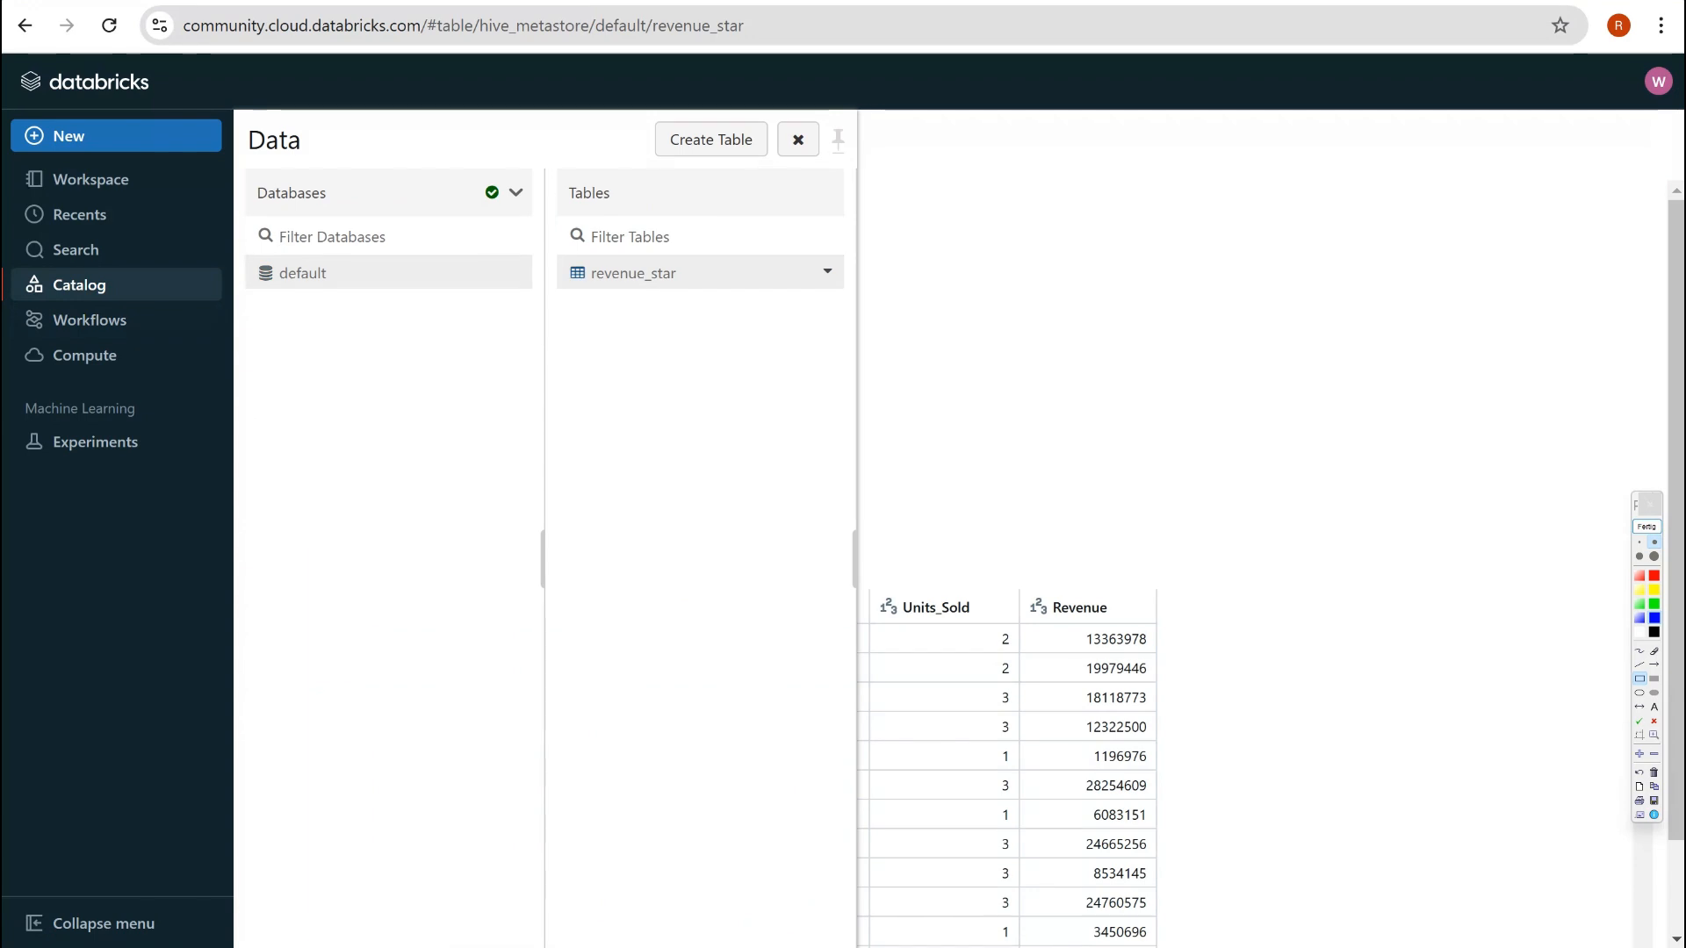
pyautogui.click(633, 273)
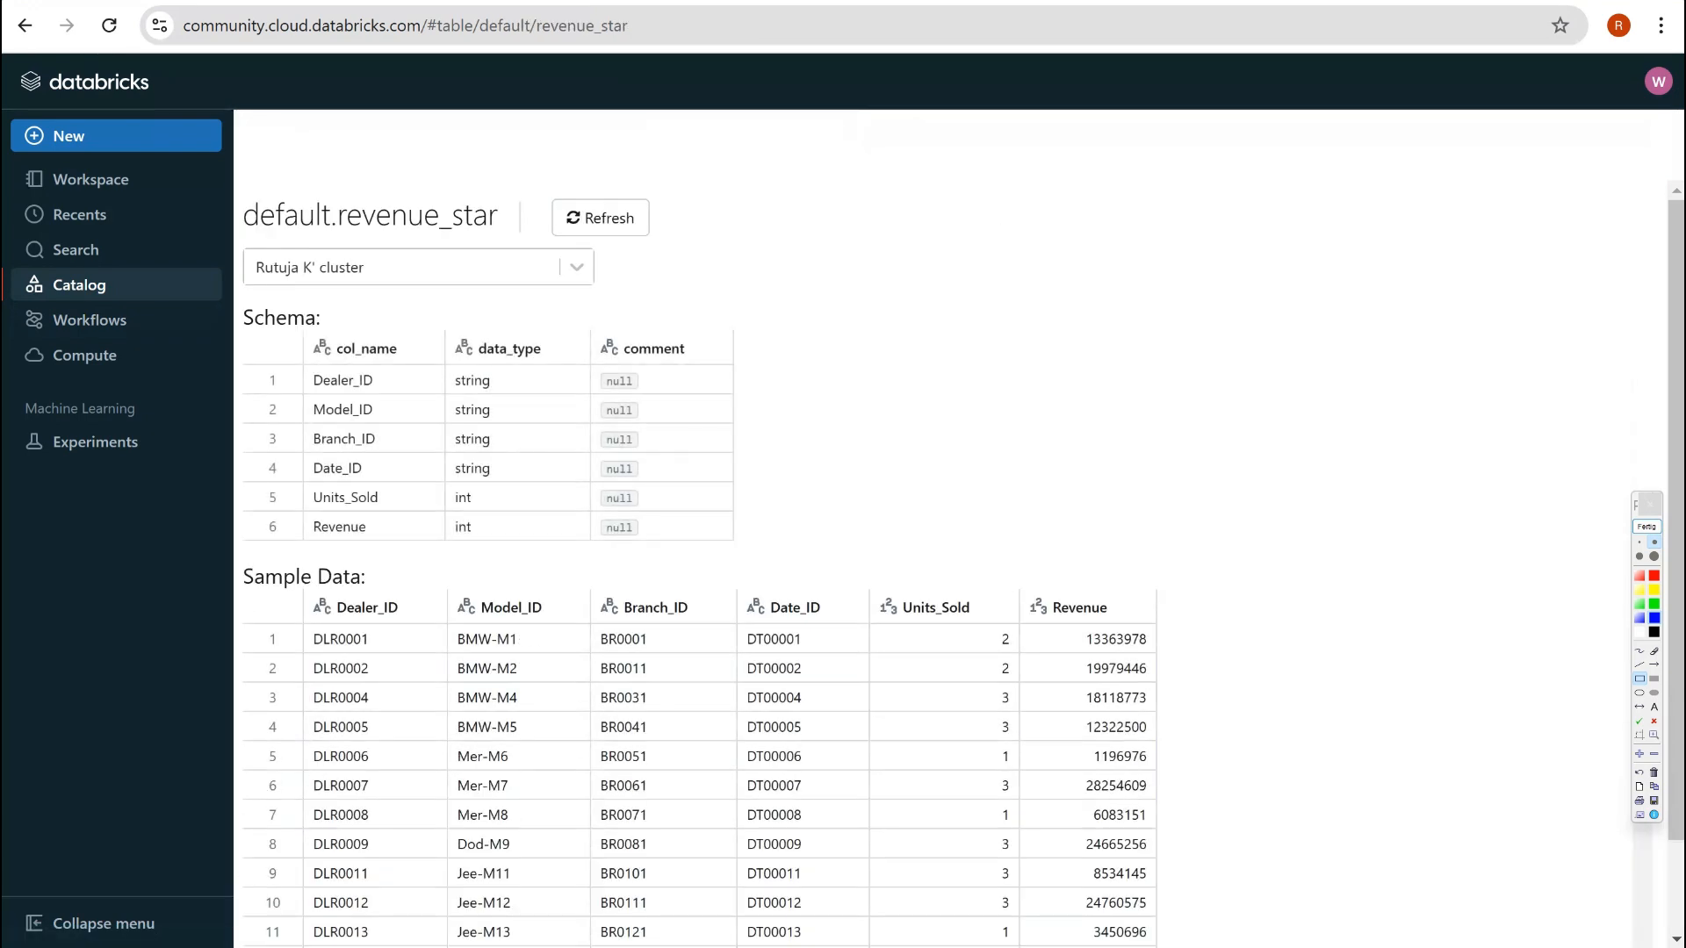
# Start a new table from the Catalog and upload the GreenTaxiTripData_201812 sample CSV file from the Downloads folder
pyautogui.click(79, 285)
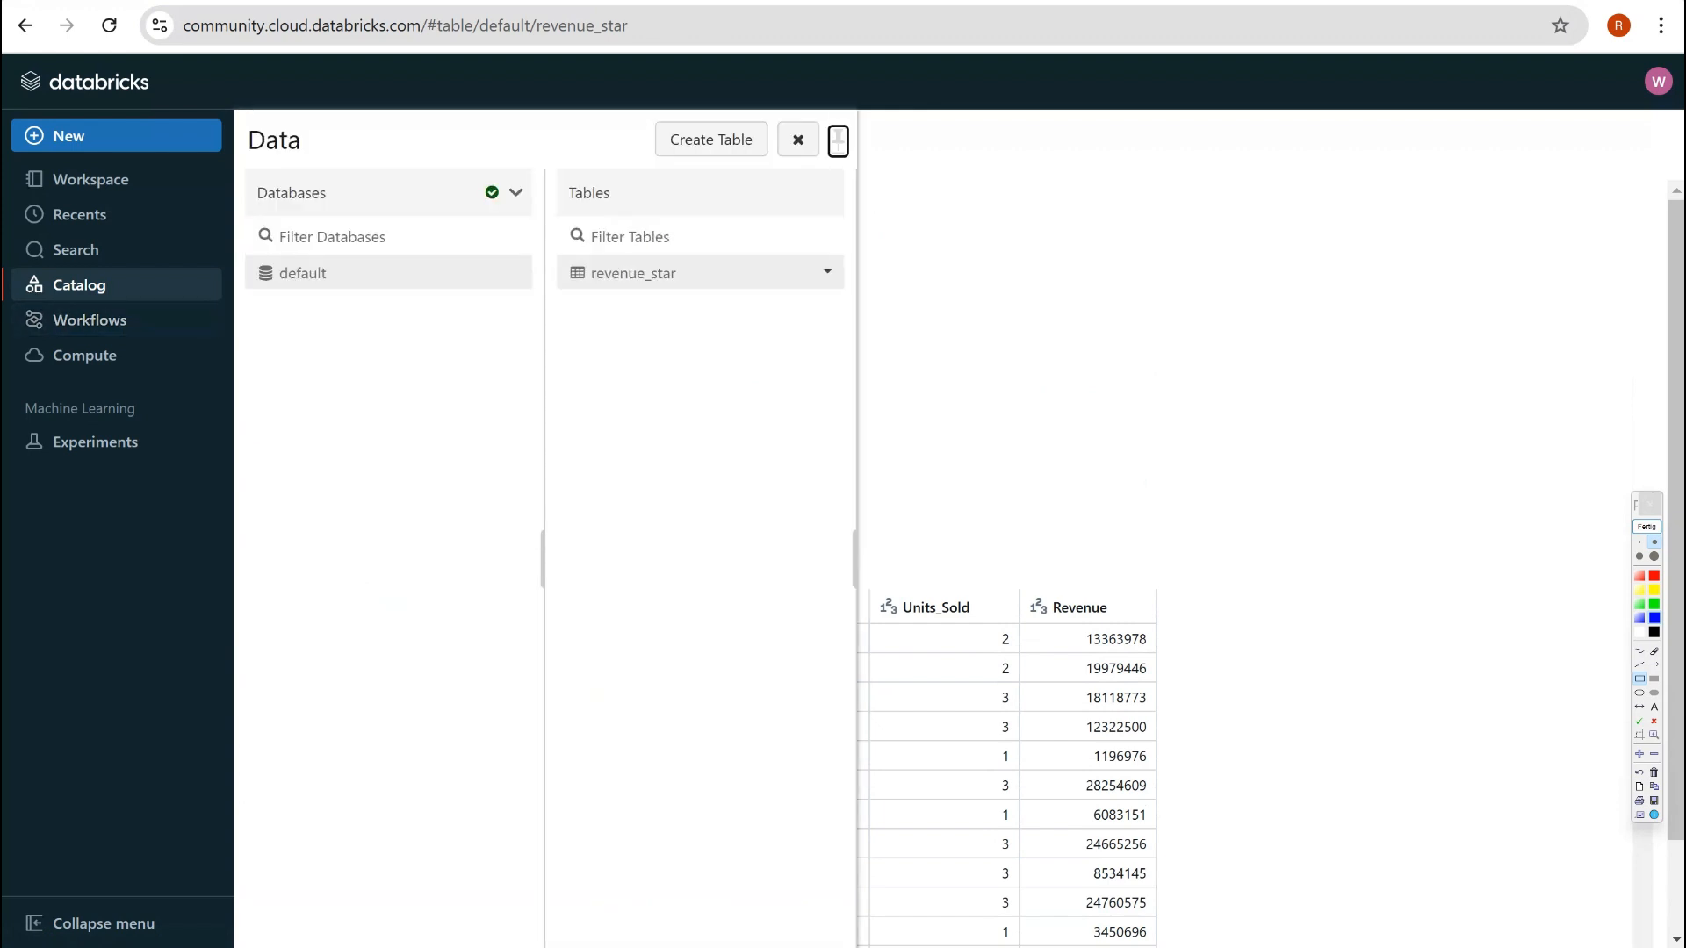
pyautogui.click(711, 138)
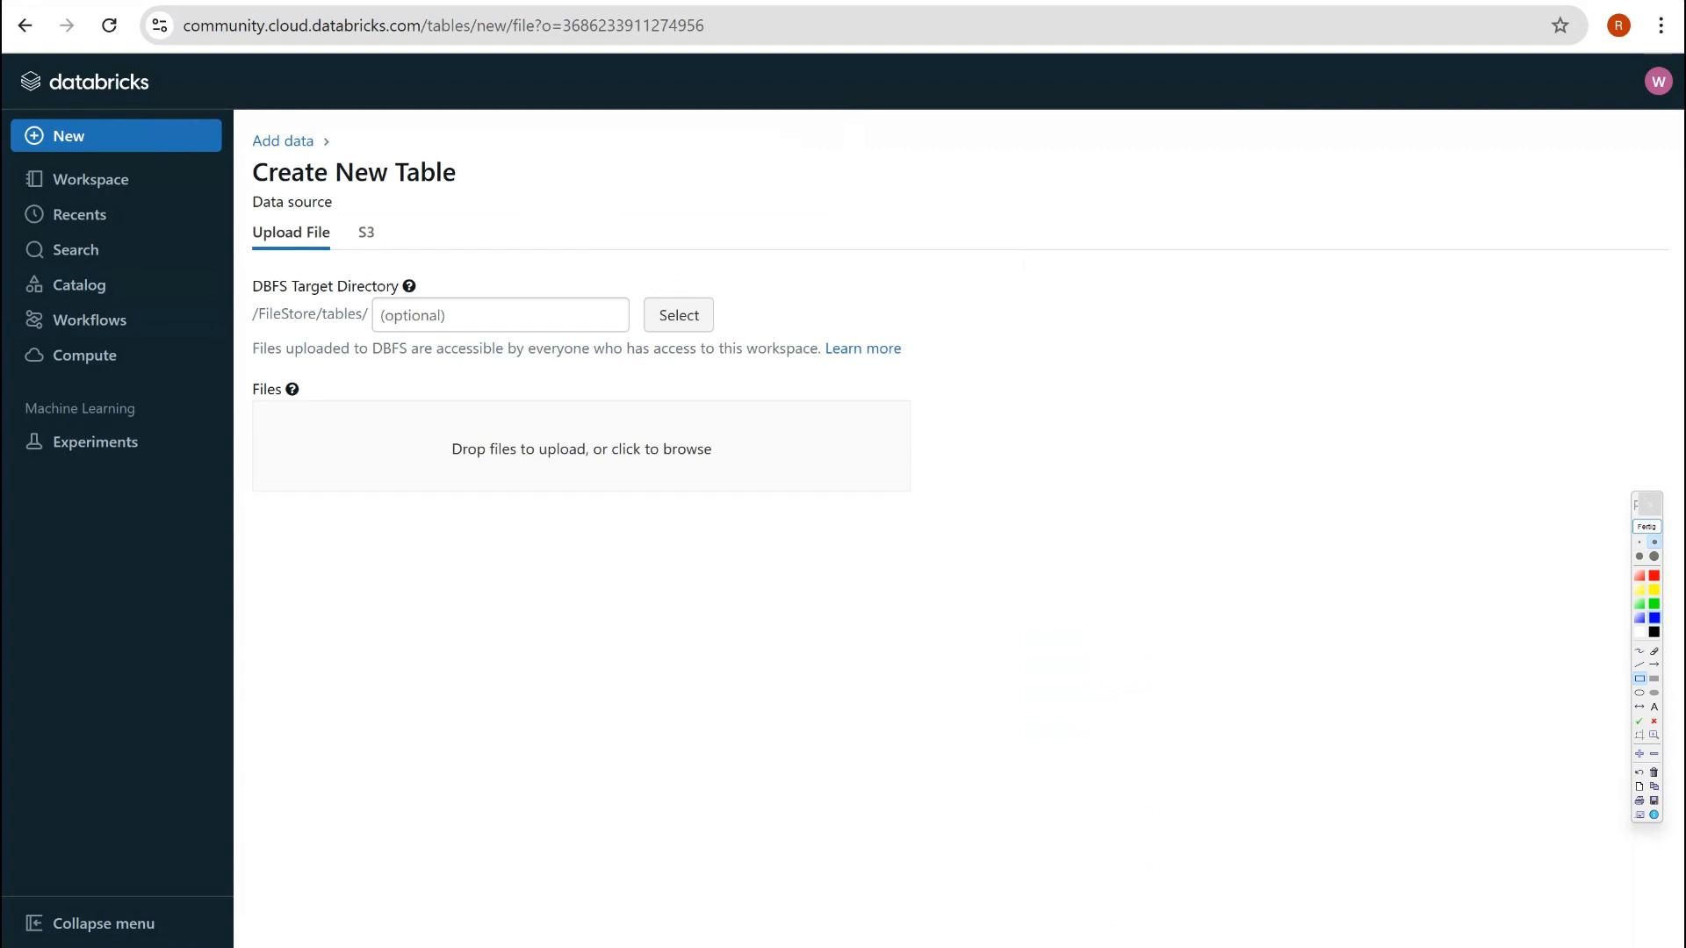
pyautogui.click(439, 442)
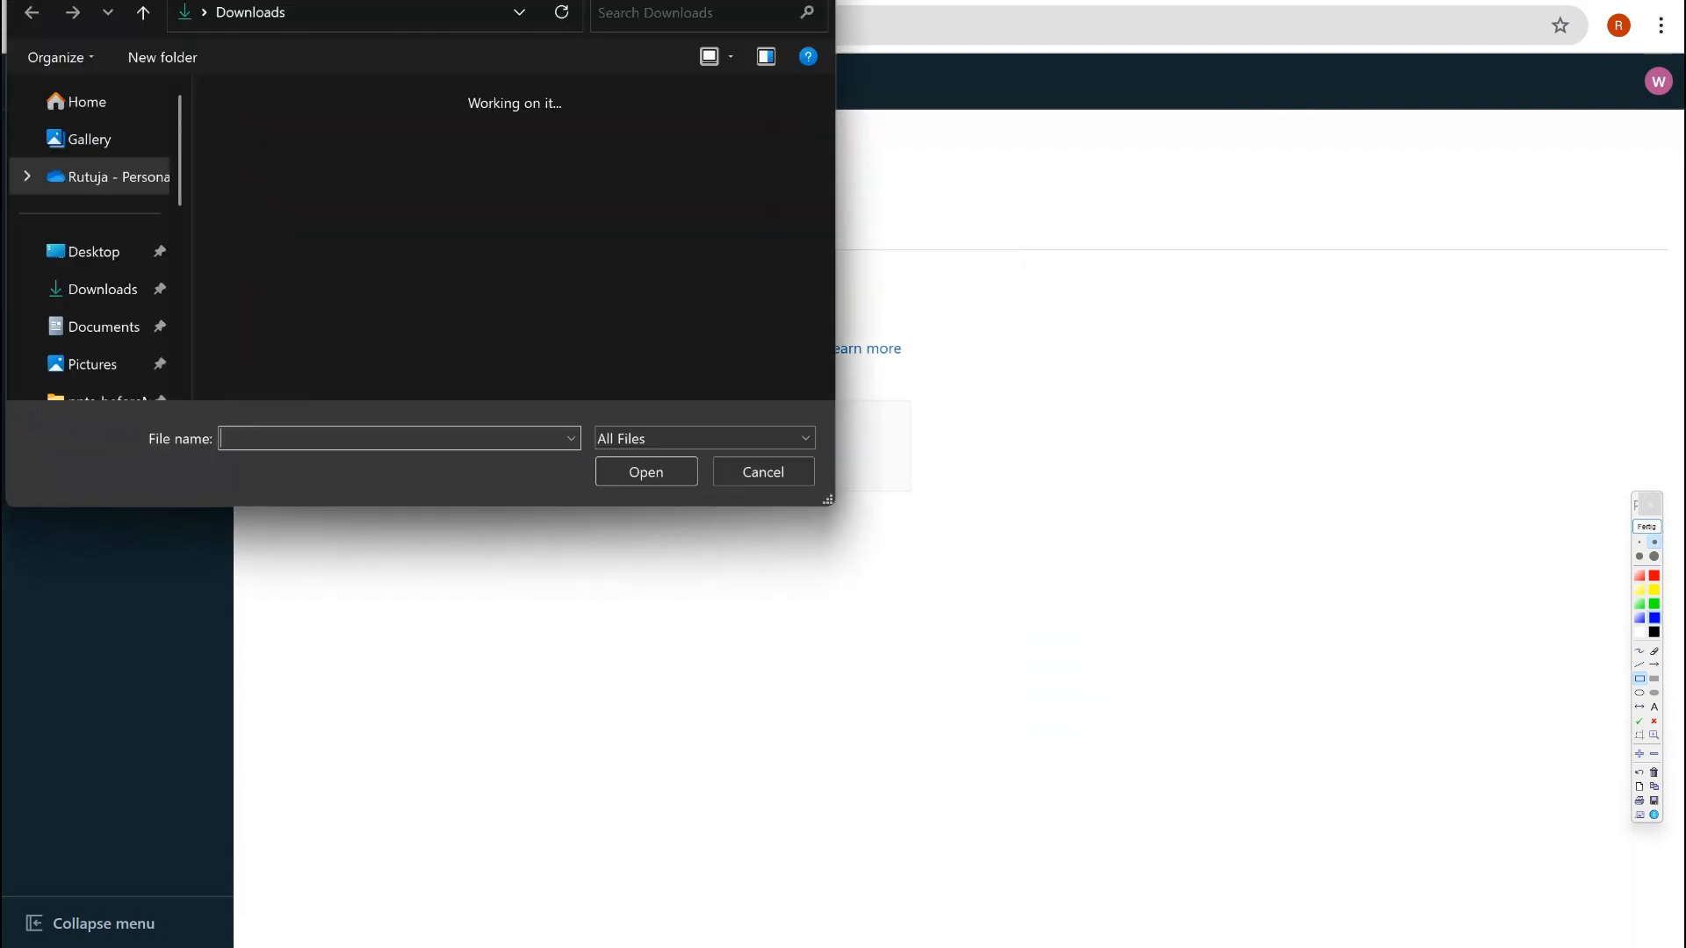
pyautogui.scroll(-5, 423, 351)
pyautogui.scroll(-2, 423, 316)
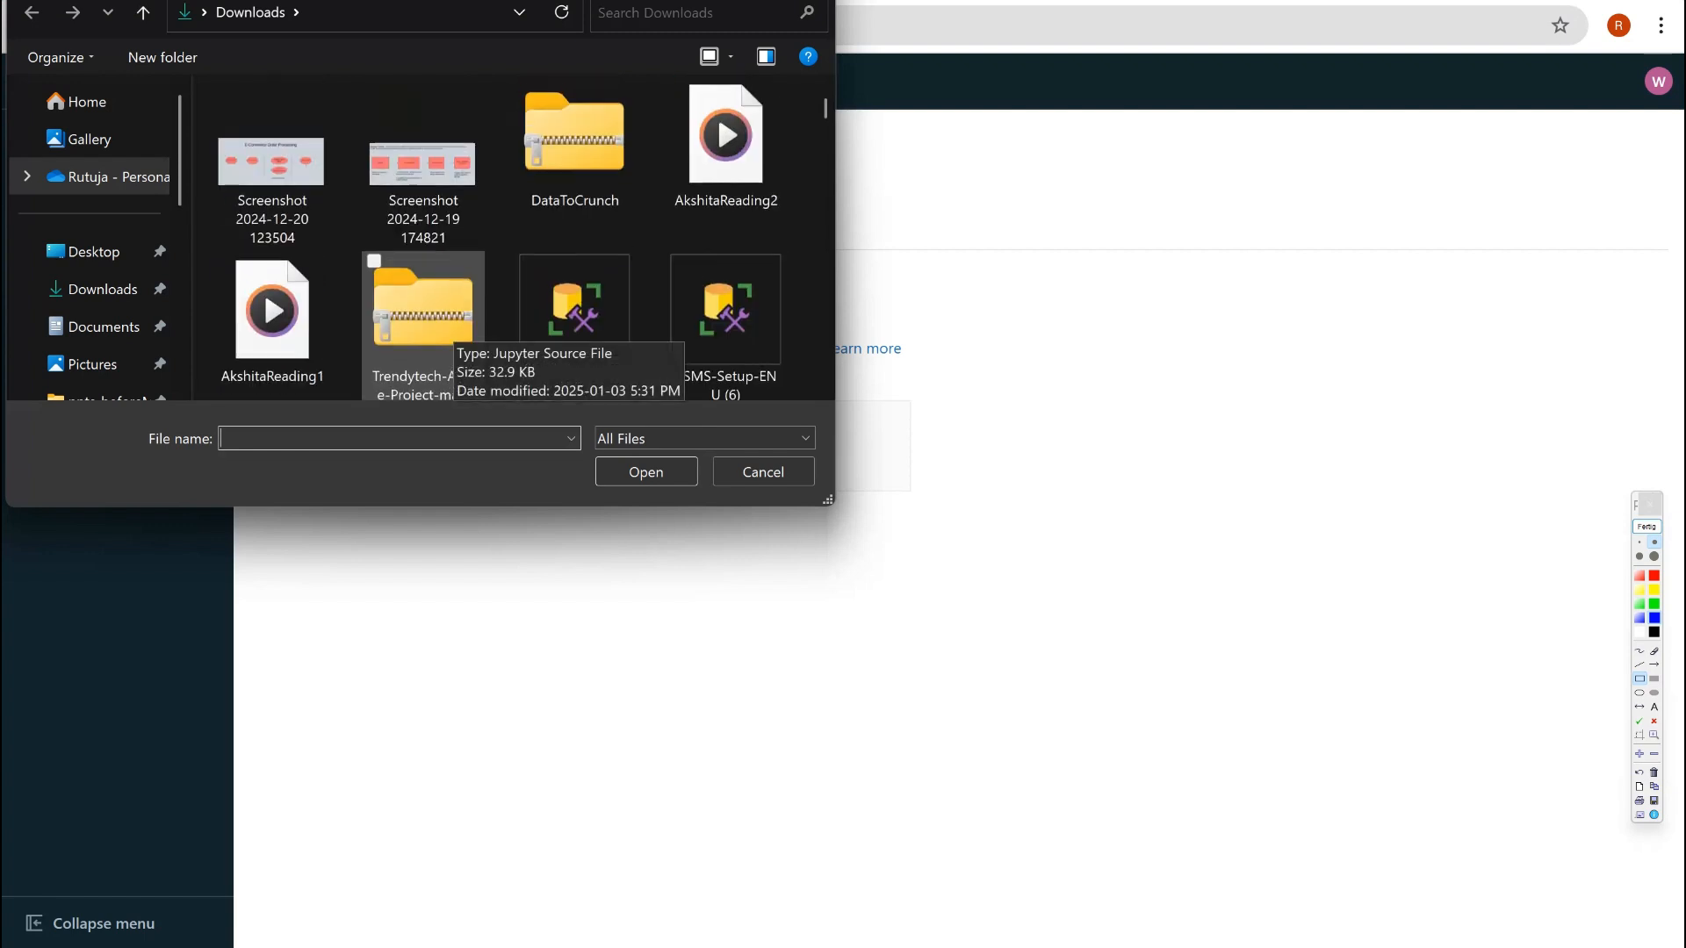
pyautogui.scroll(3, 423, 316)
pyautogui.click(423, 163)
pyautogui.click(647, 472)
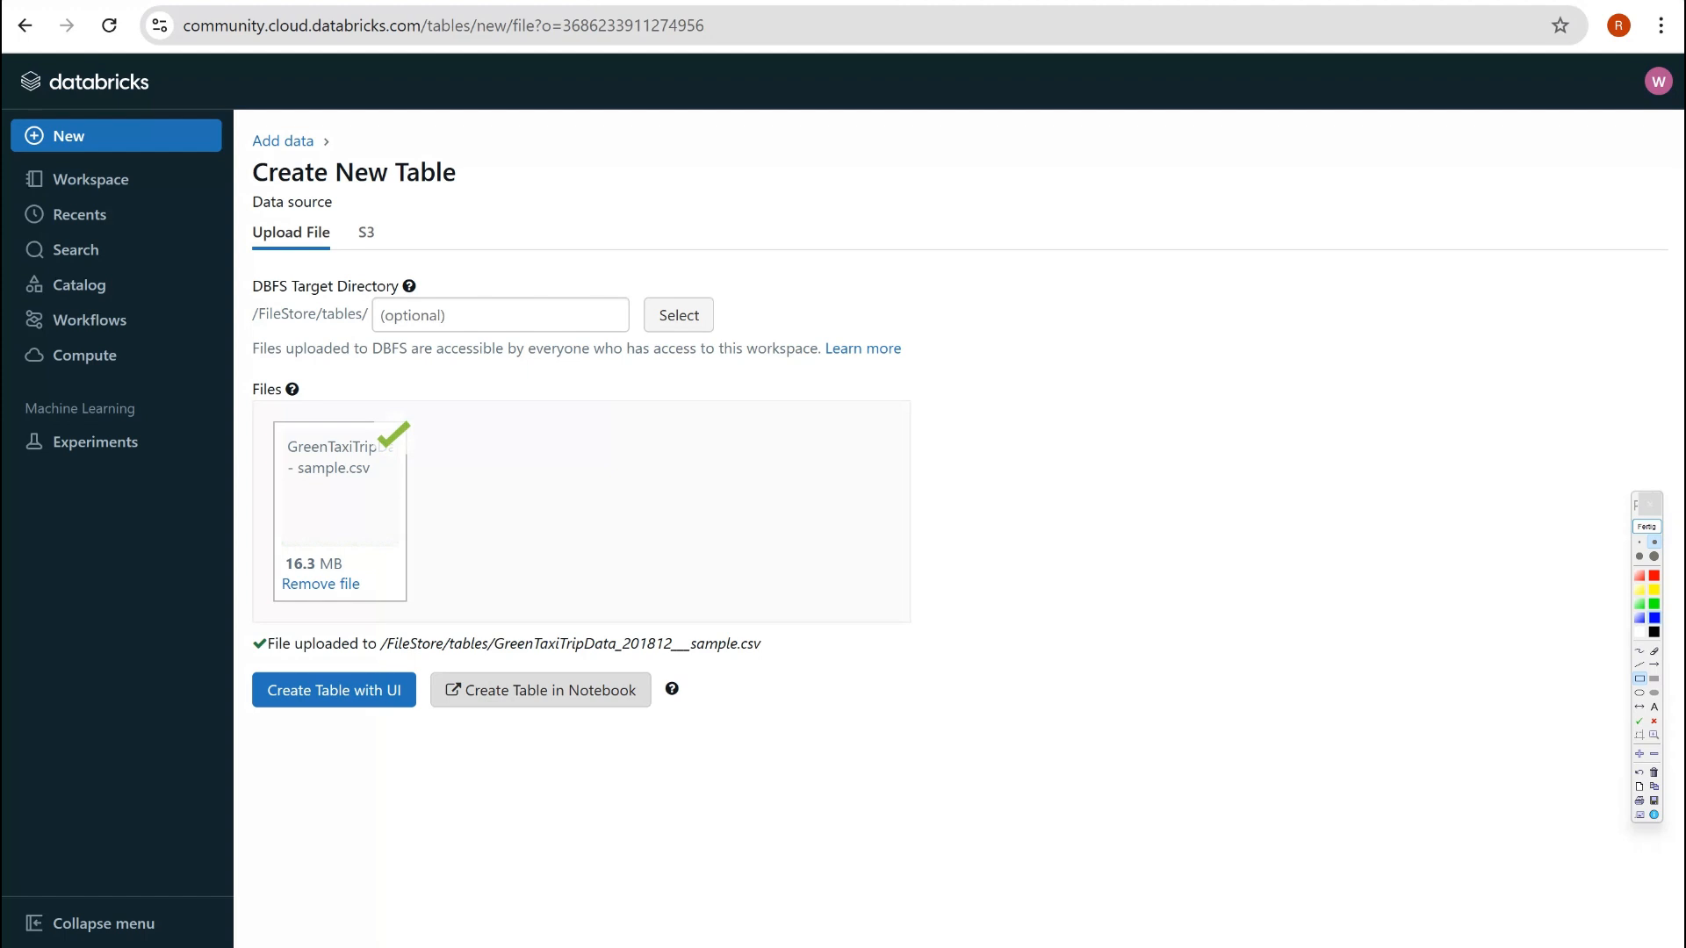
# Create the table in a notebook, attach it to the running cluster and run all cells, allowing browser notifications
pyautogui.click(540, 690)
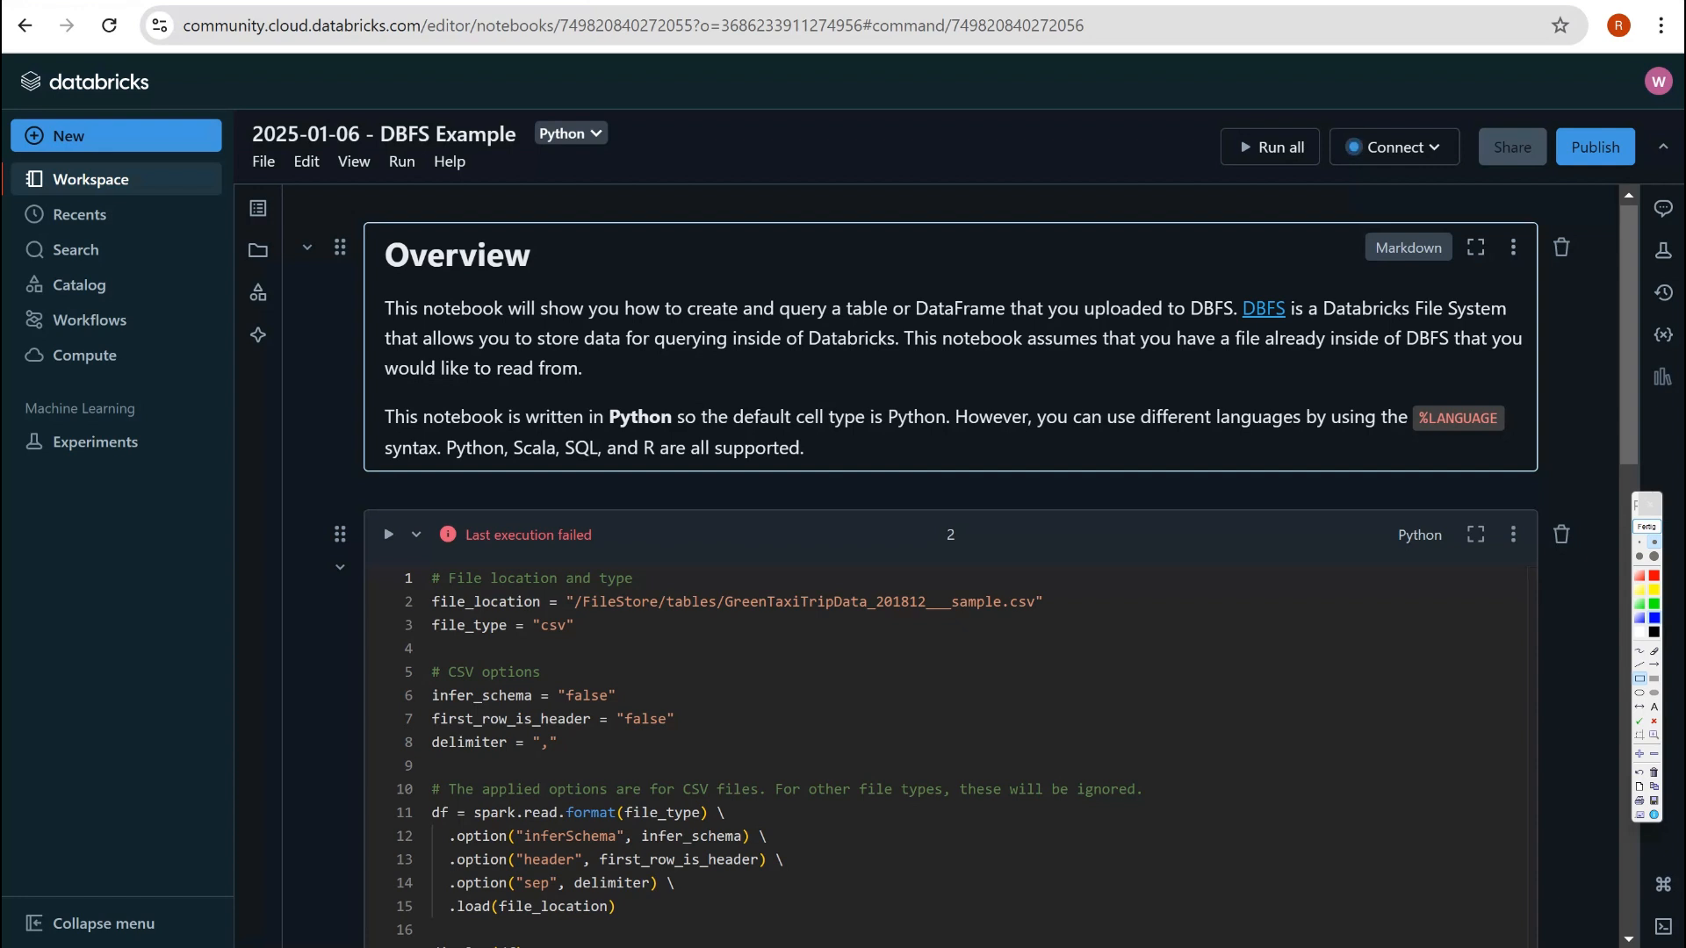
pyautogui.click(1395, 147)
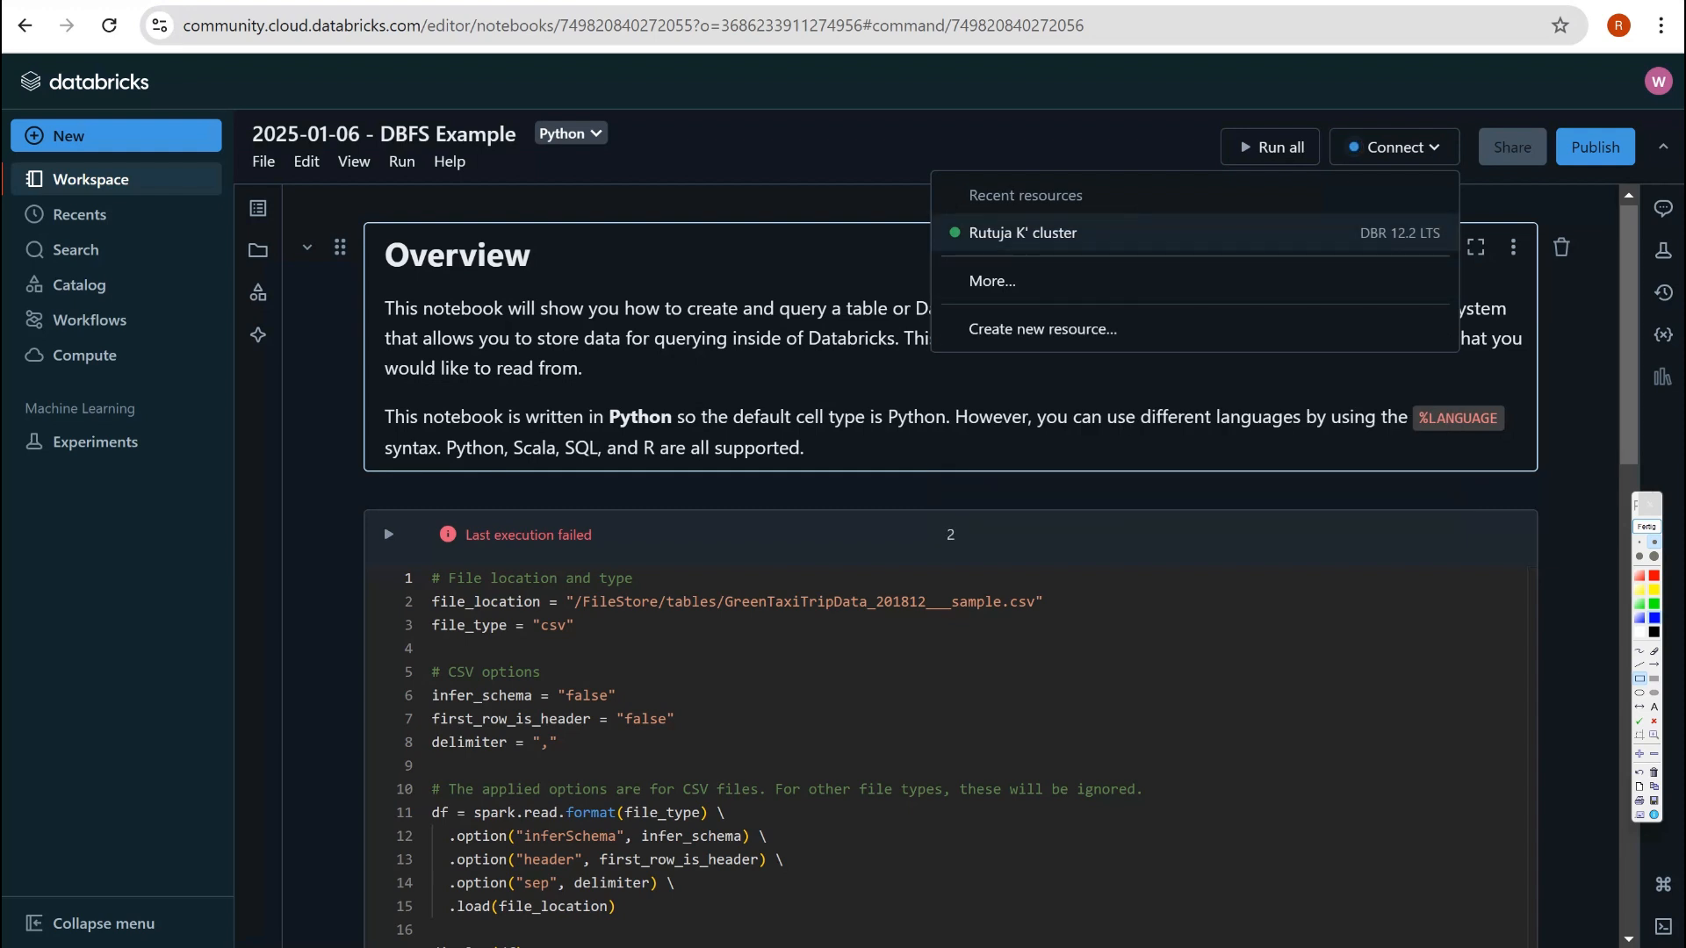
pyautogui.click(1023, 233)
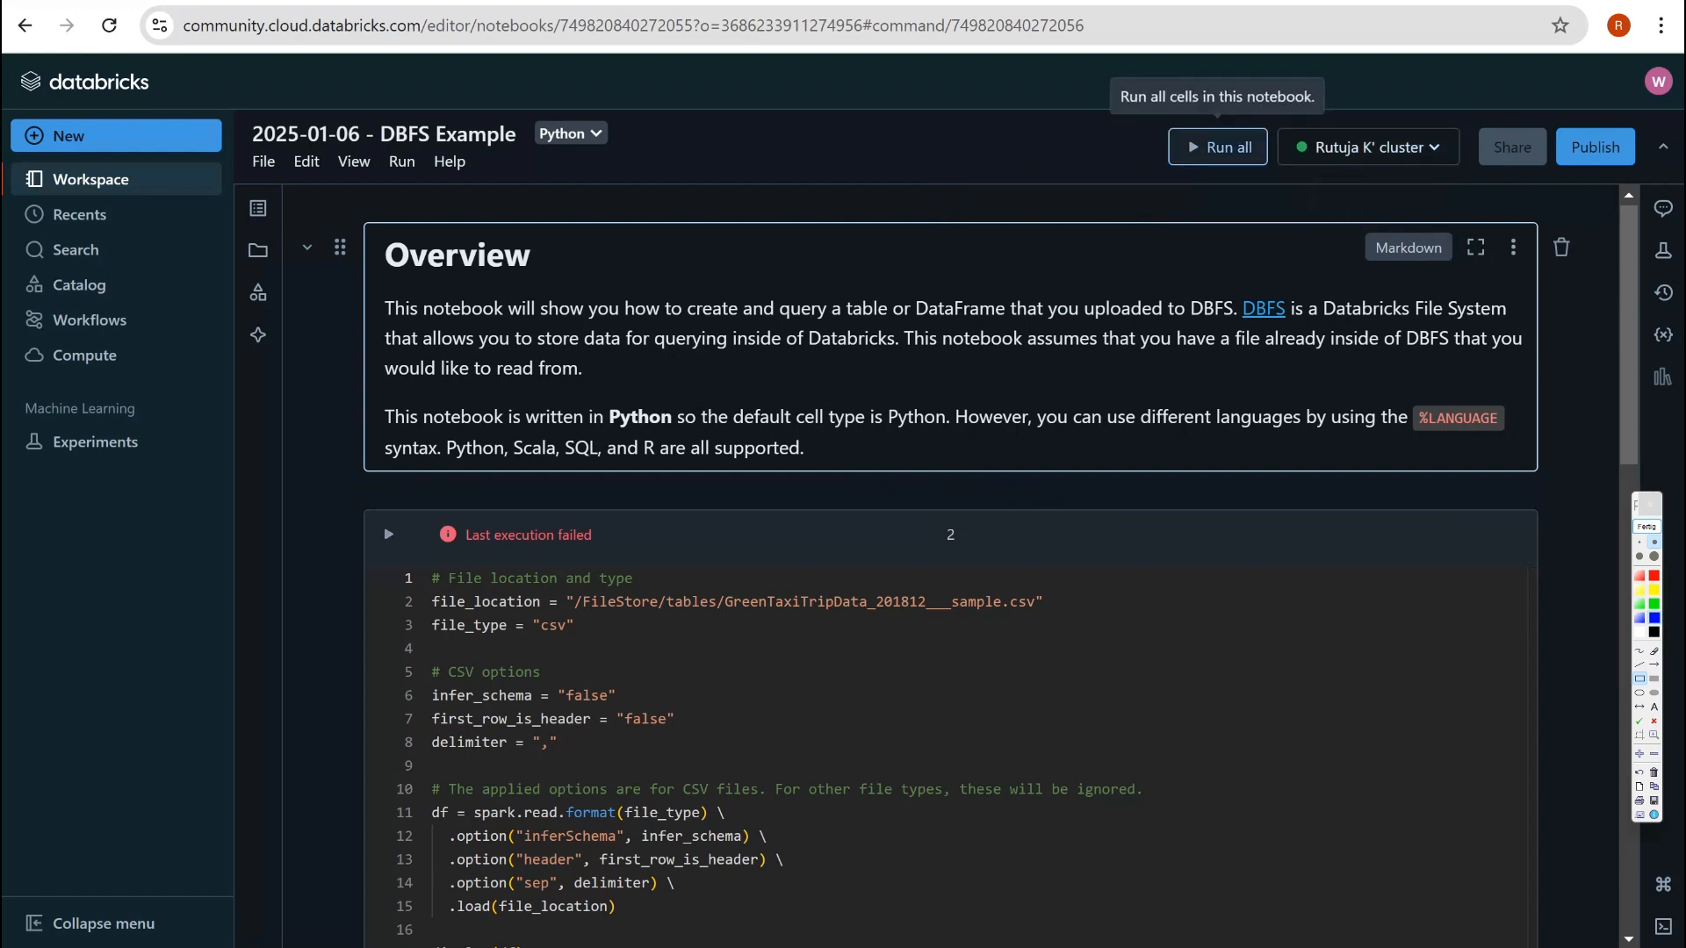
pyautogui.click(1219, 147)
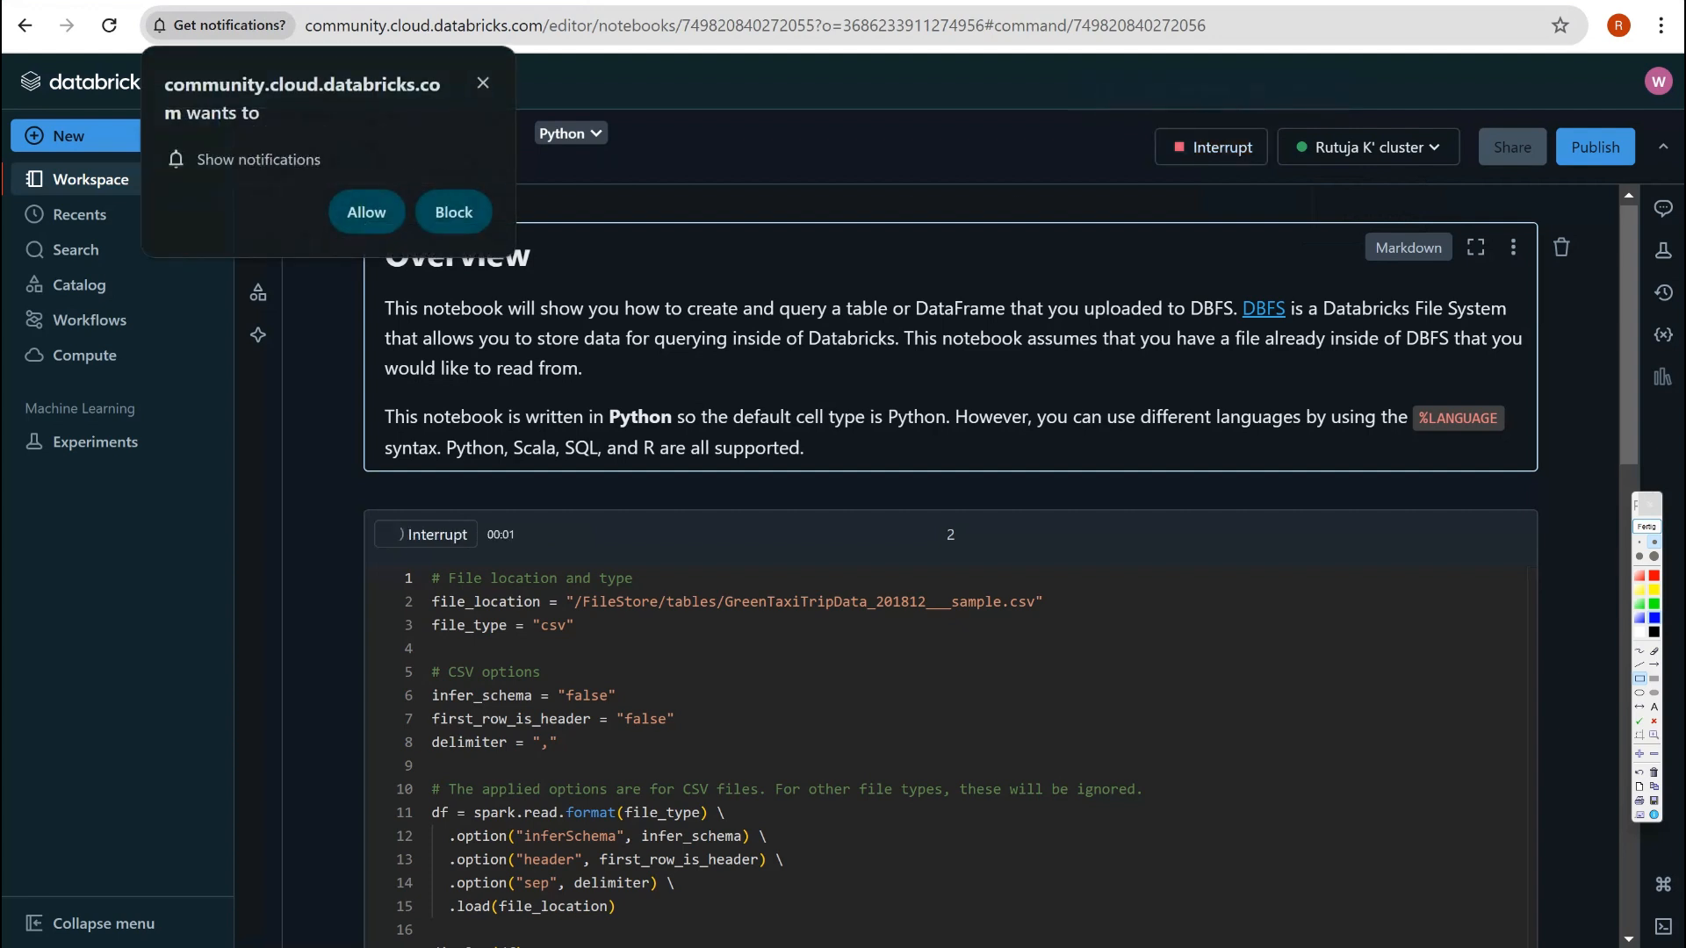
pyautogui.click(366, 211)
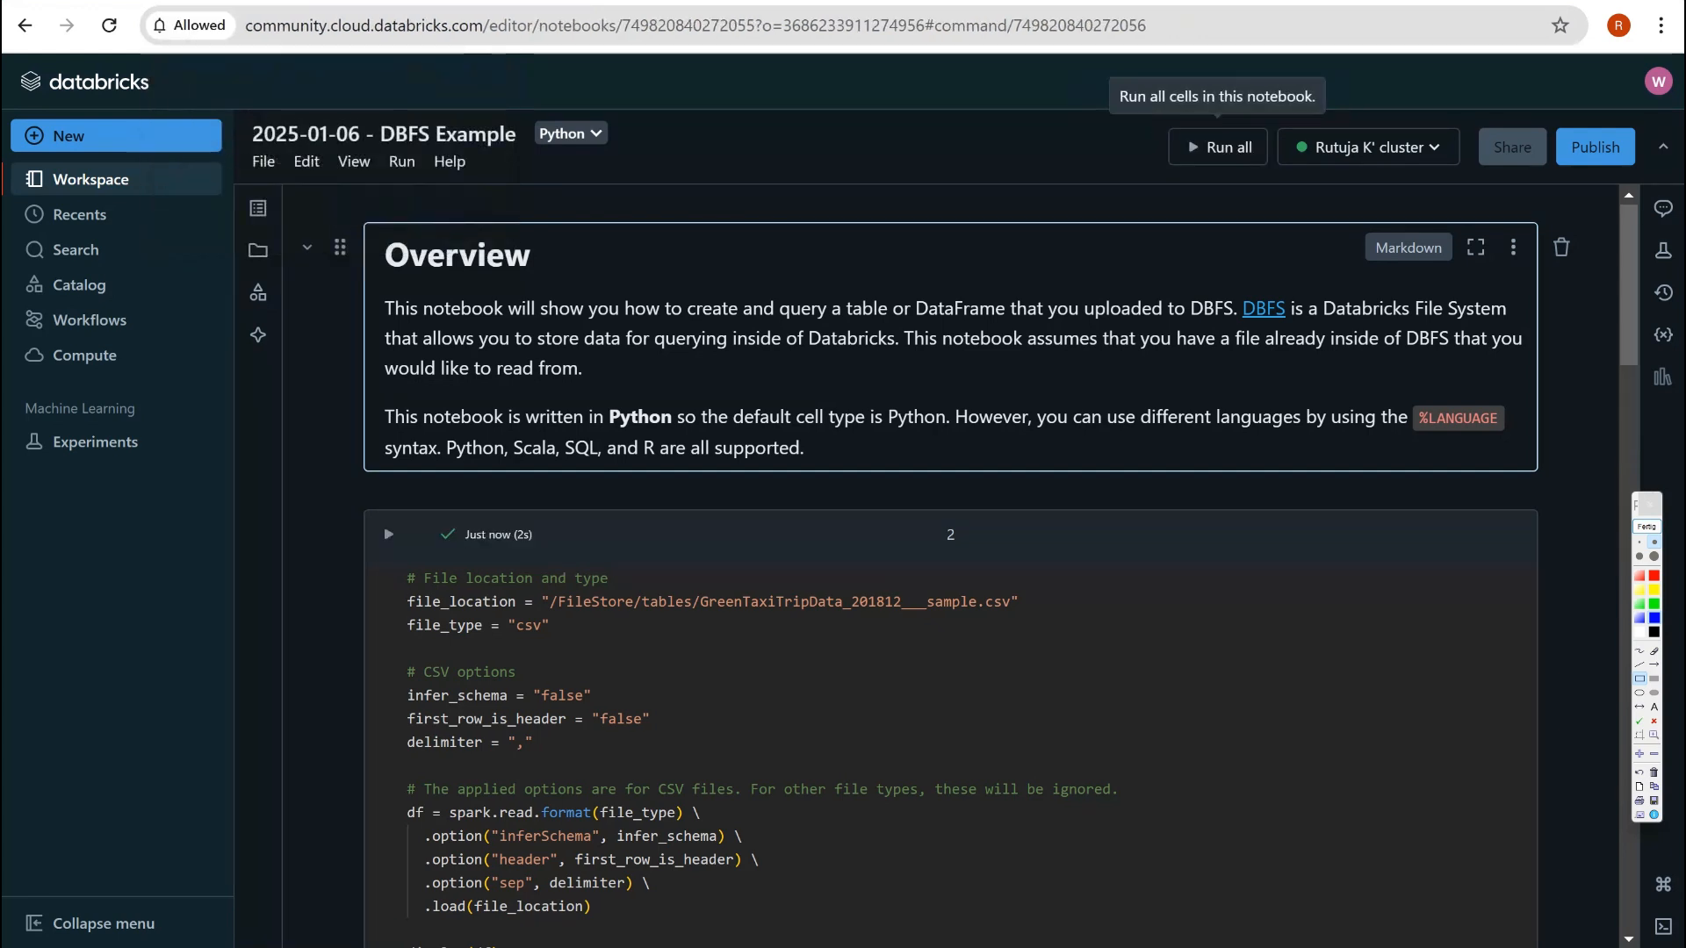
# Look through the notebook's overview, the CSV-loading cell and its output table
pyautogui.scroll(-5, 951, 386)
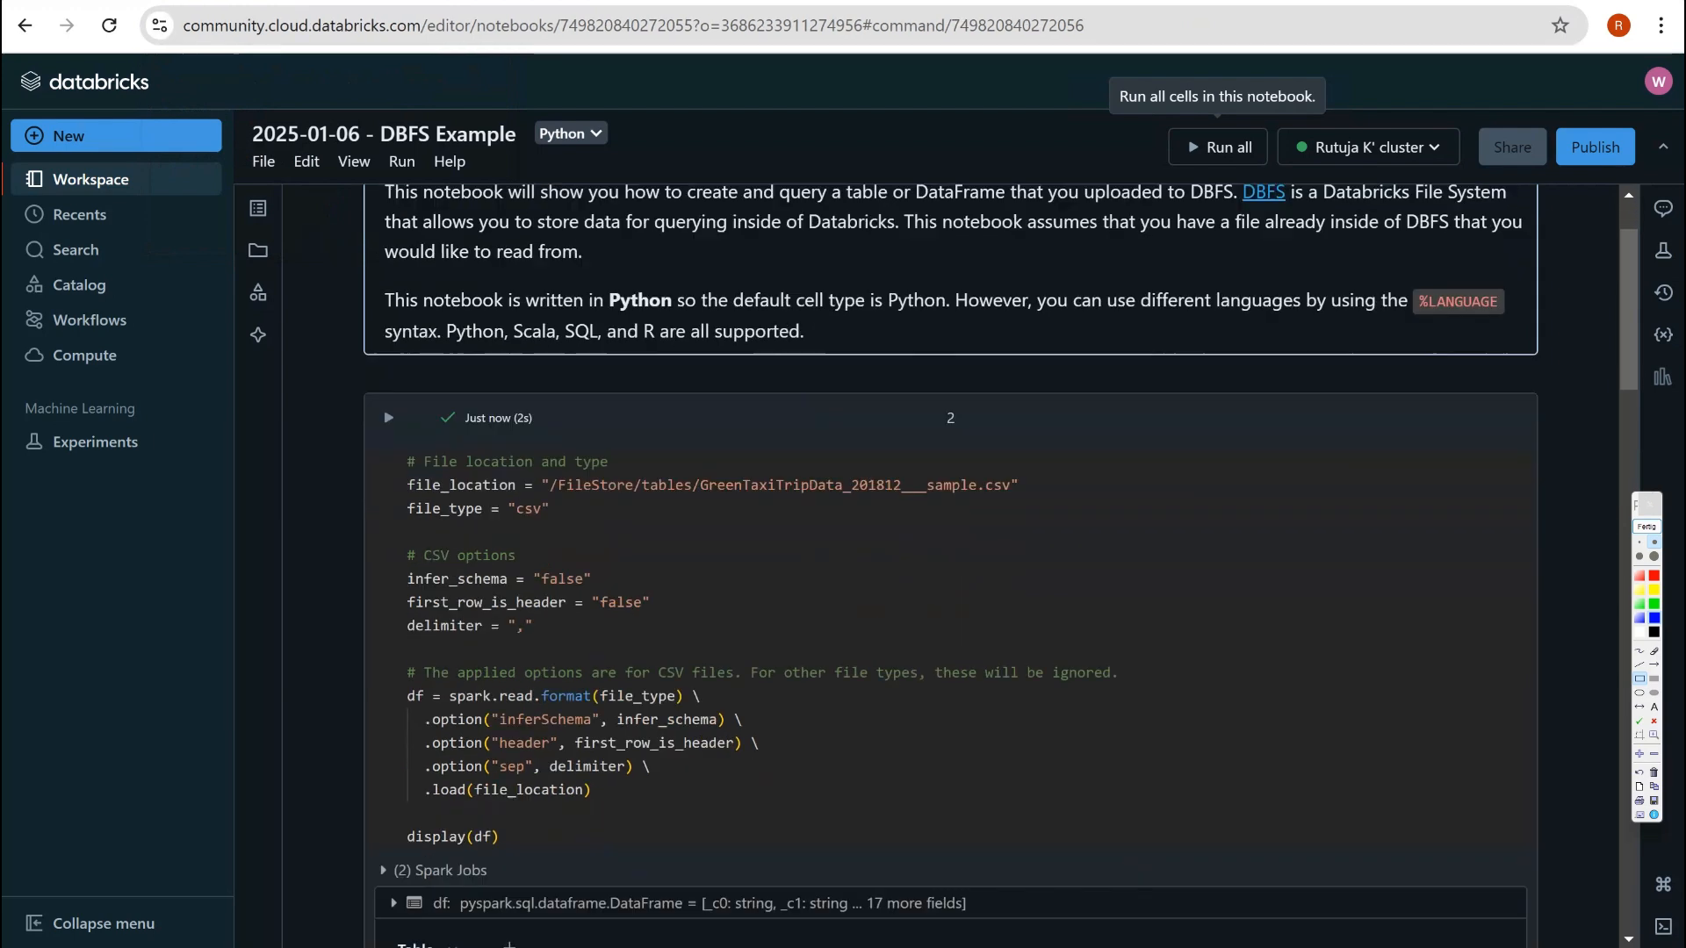
pyautogui.scroll(3, 951, 562)
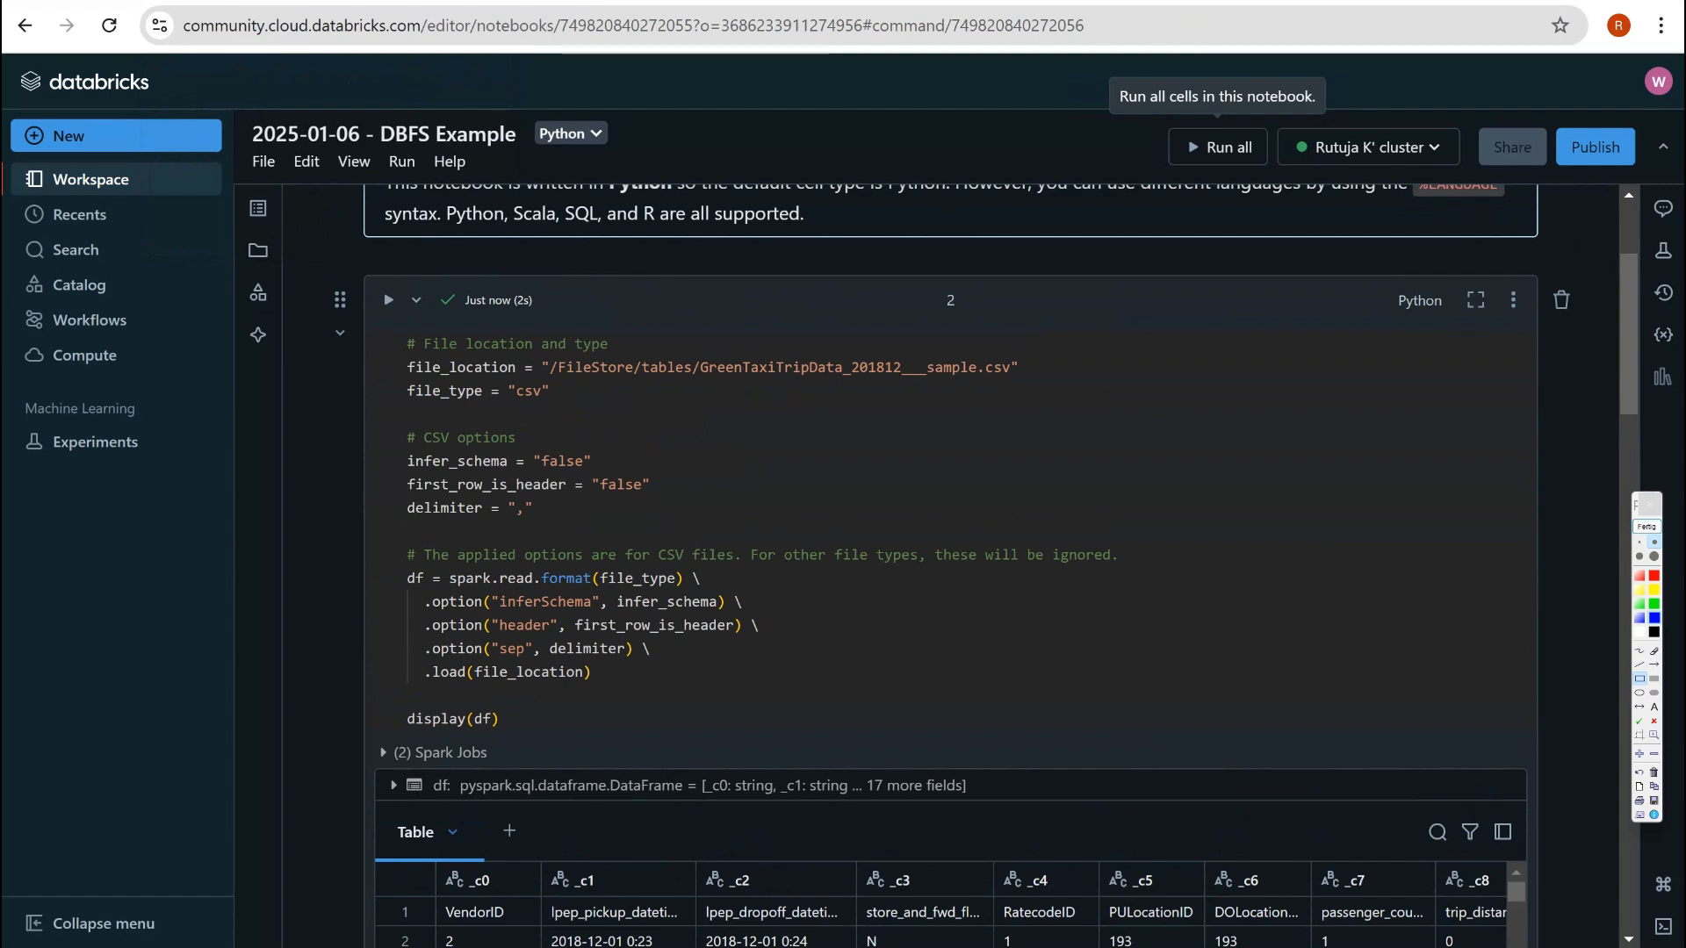
pyautogui.scroll(-4, 951, 562)
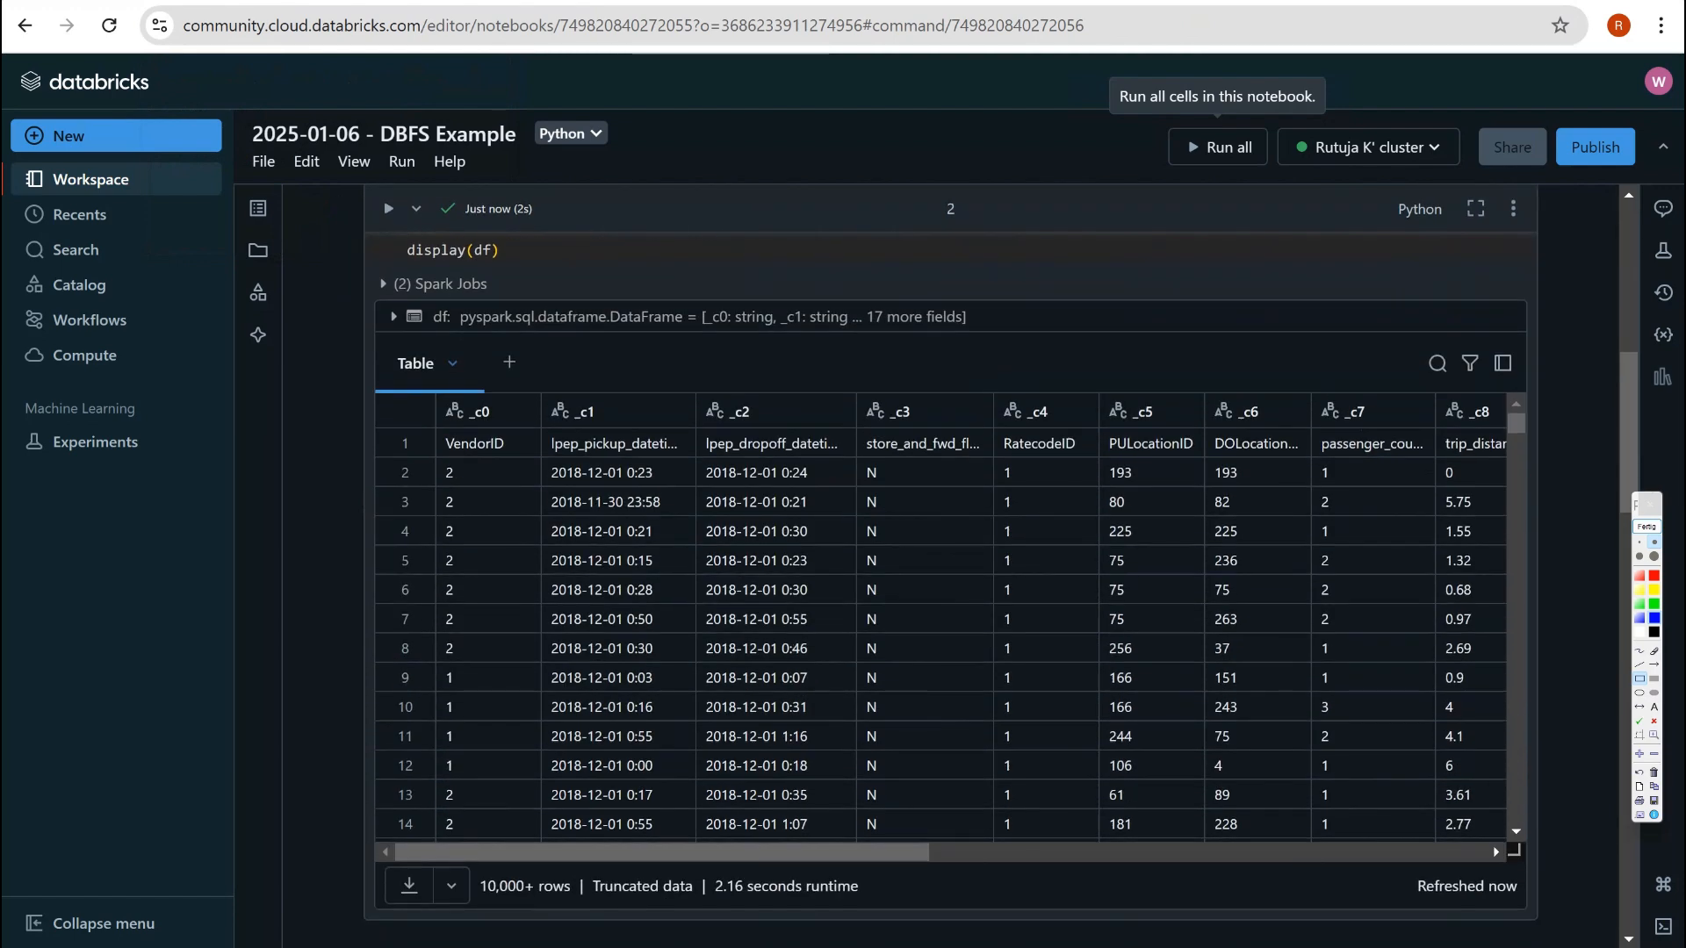
pyautogui.scroll(-3, 942, 633)
pyautogui.scroll(10, 951, 562)
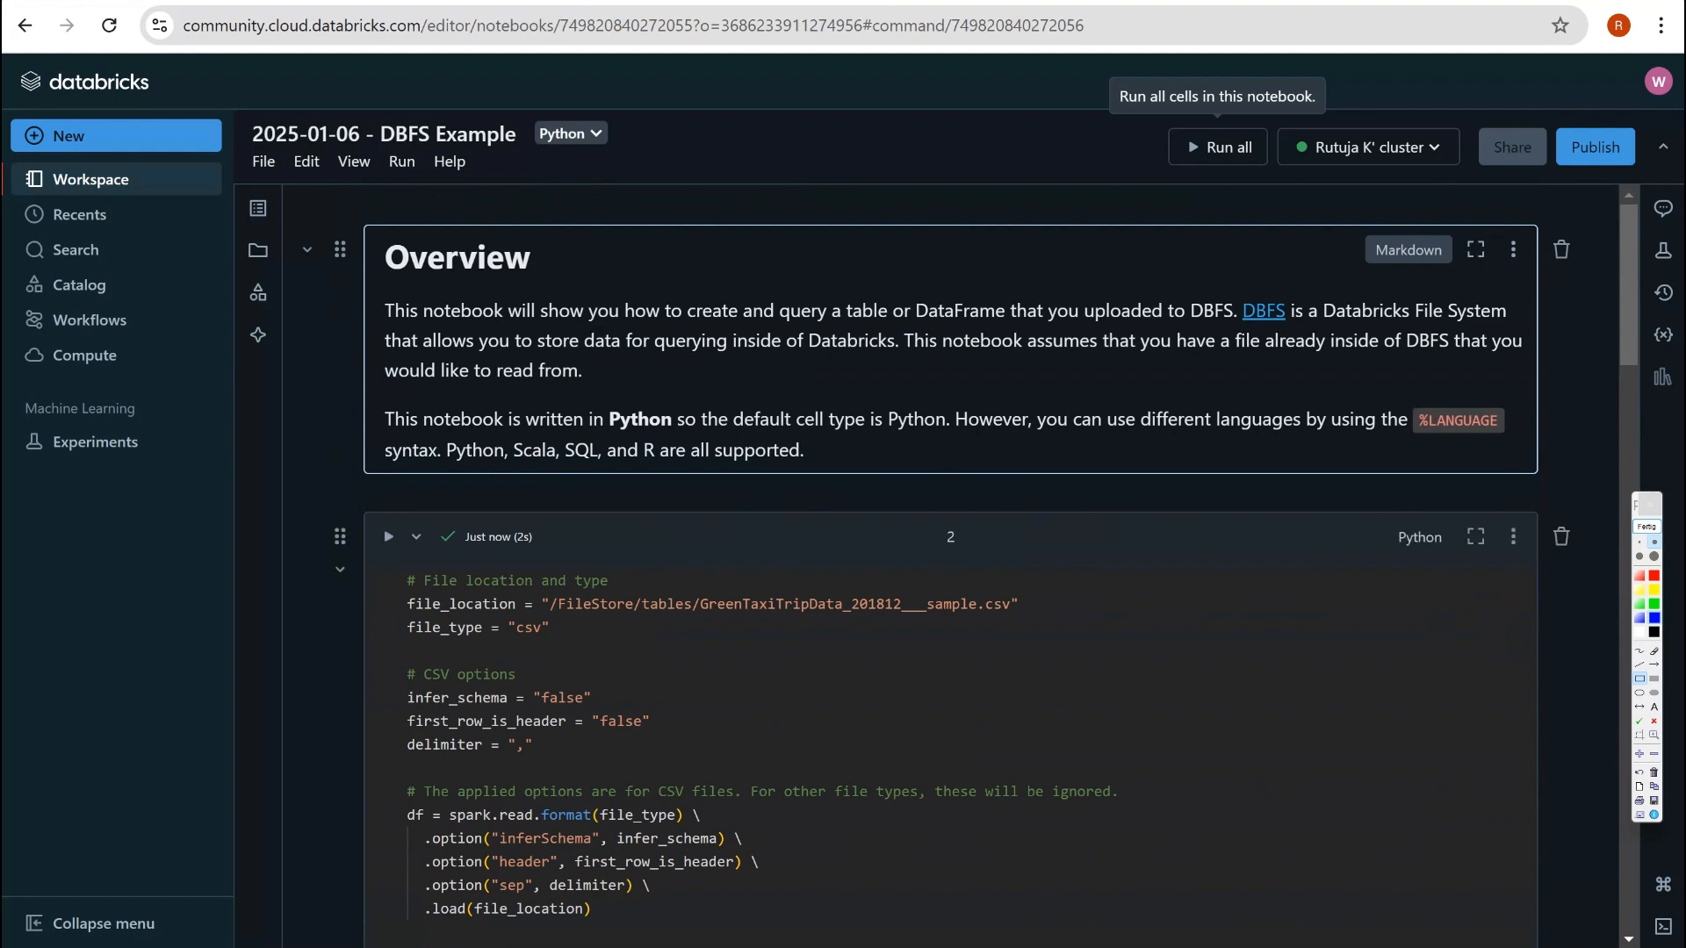
pyautogui.scroll(-1, 951, 562)
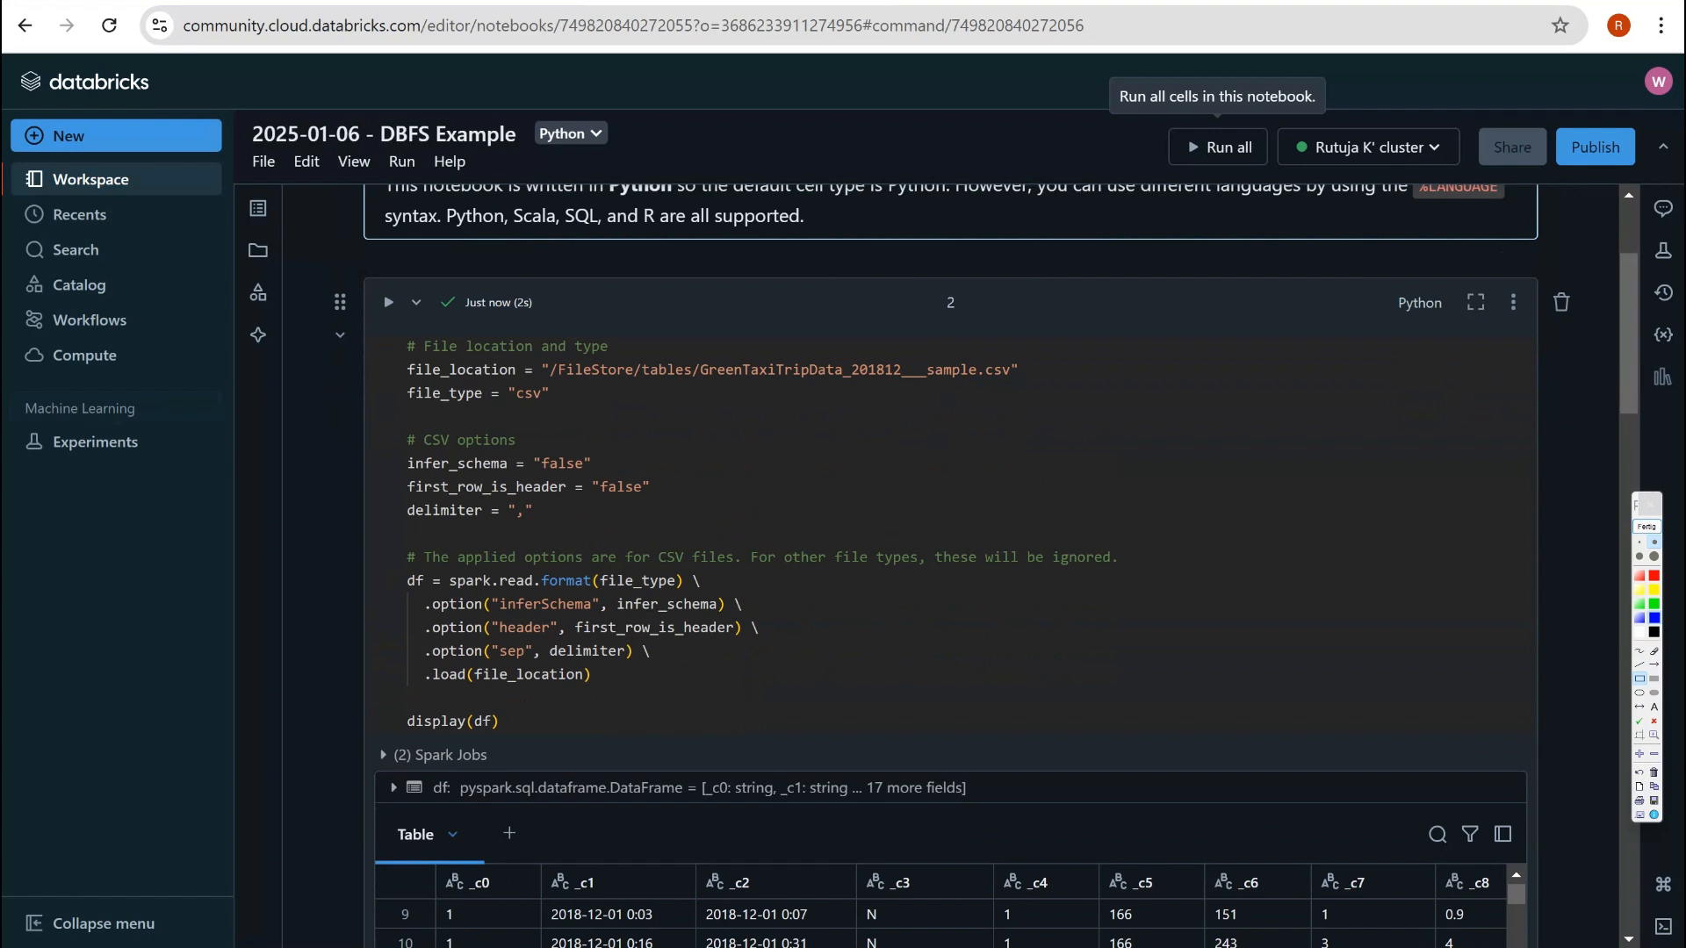
# Examine the loading cell's file location, CSV options, spark.read code and display(df) output, highlighting each code section
pyautogui.moveTo(424, 346); pyautogui.dragTo(610, 346)
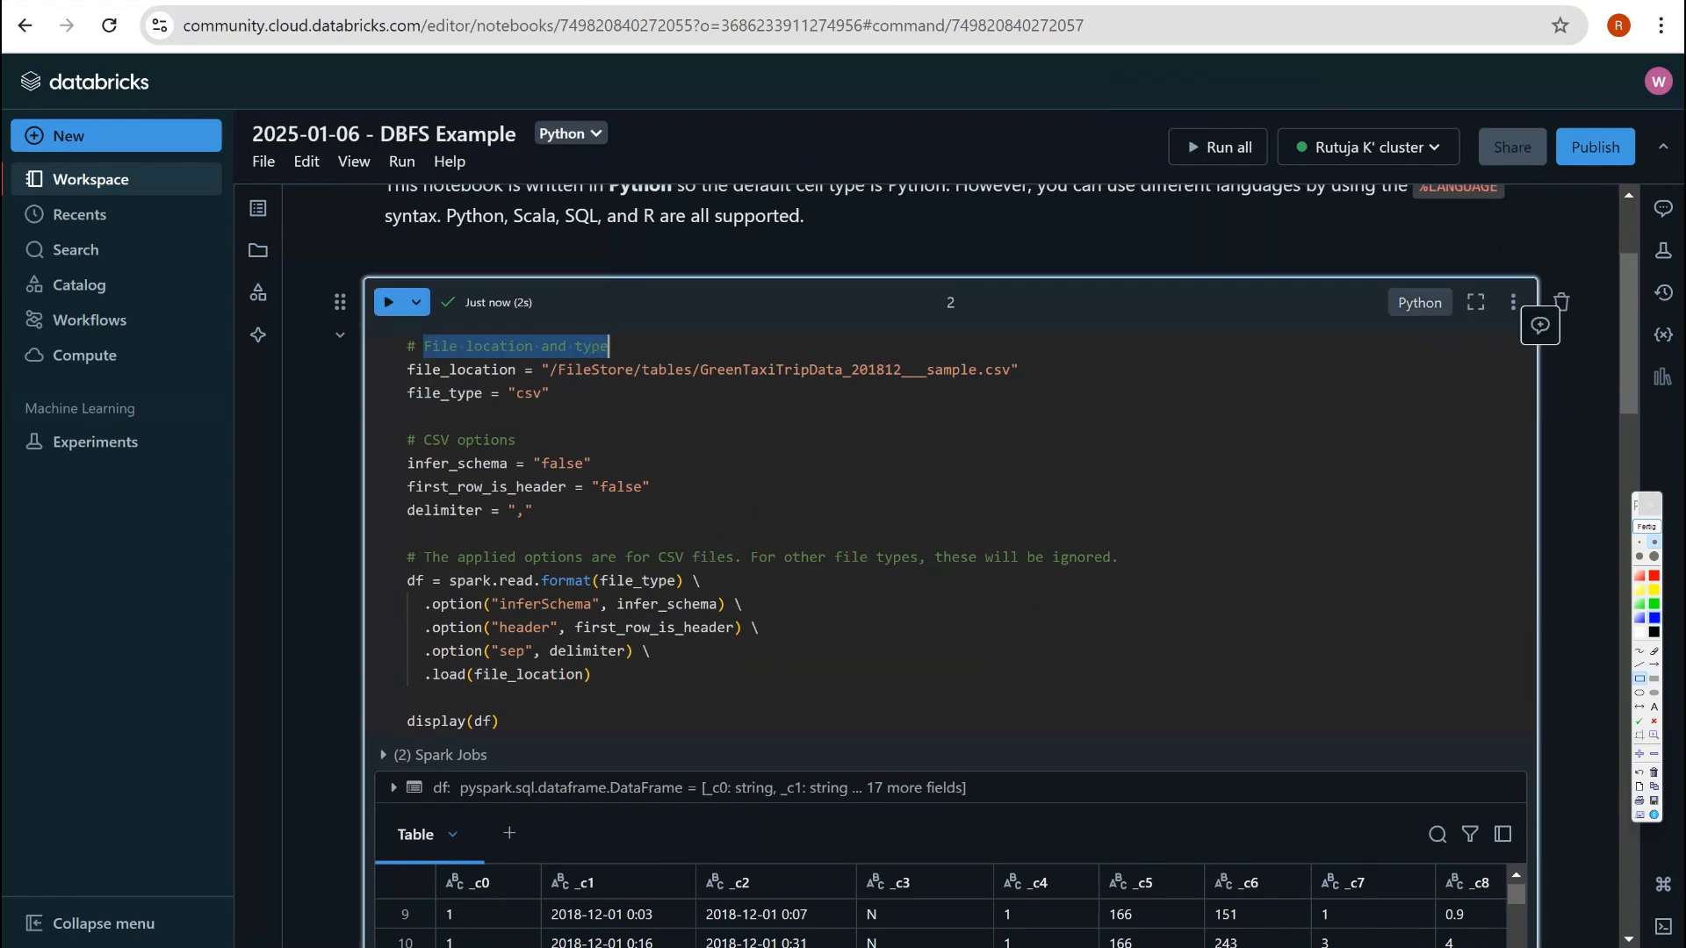
pyautogui.click(551, 394)
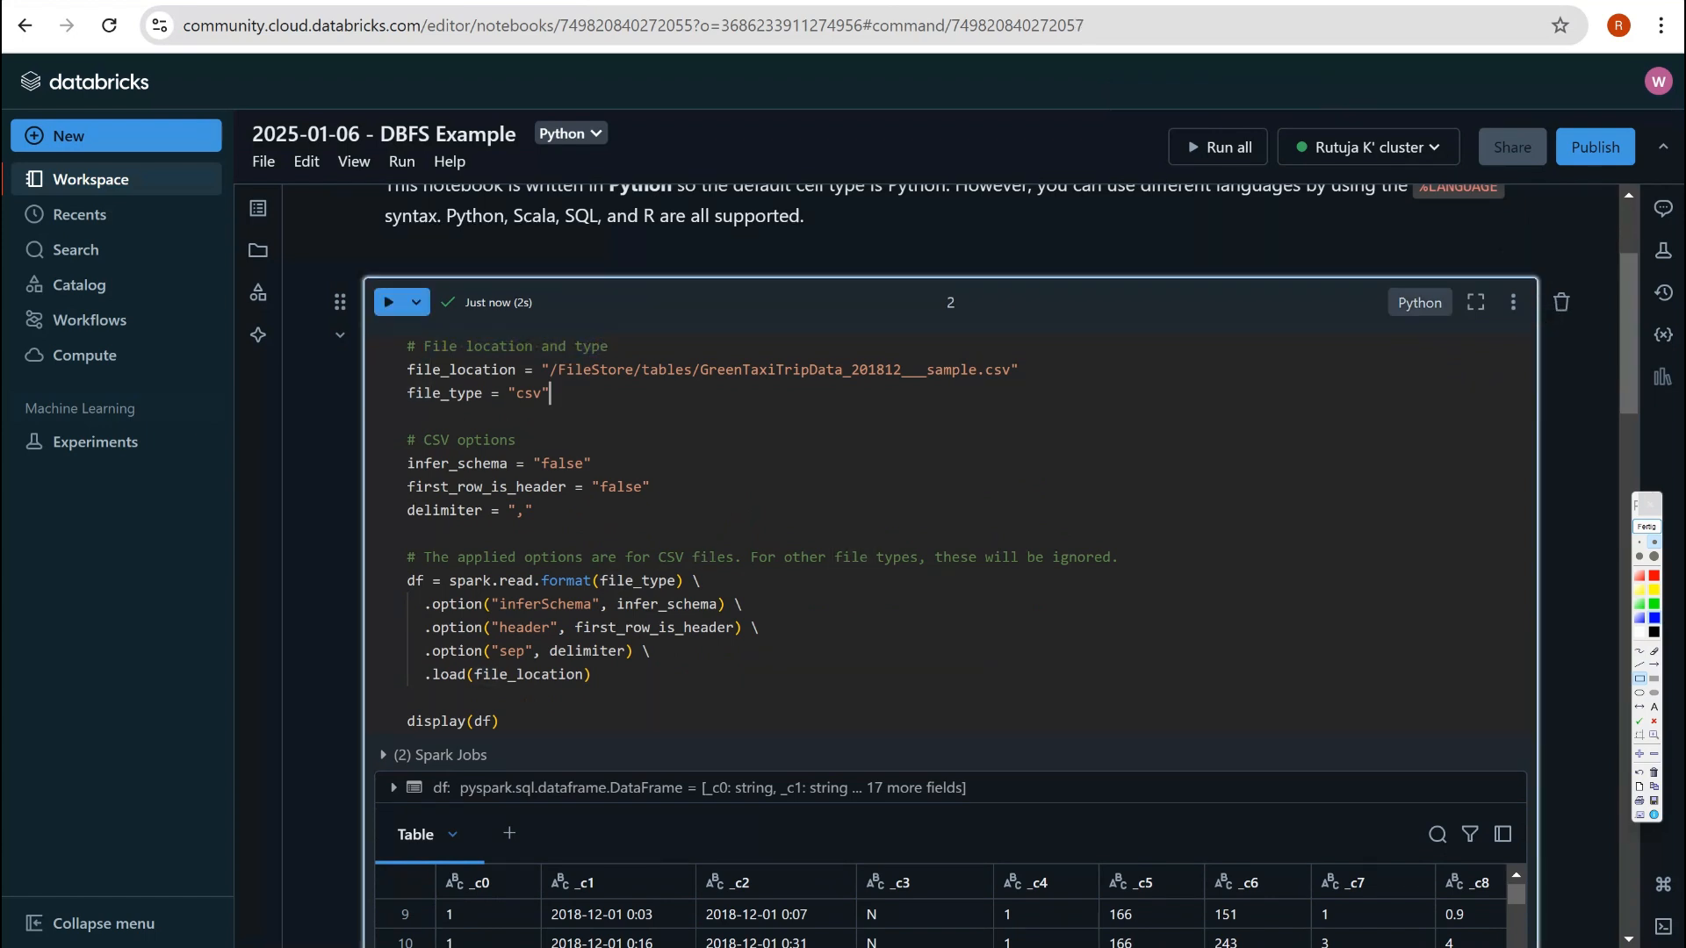
pyautogui.click(409, 463)
pyautogui.hotkey('shift', 'End')
pyautogui.hotkey('shift', 'Down')
pyautogui.hotkey('shift', 'Down')
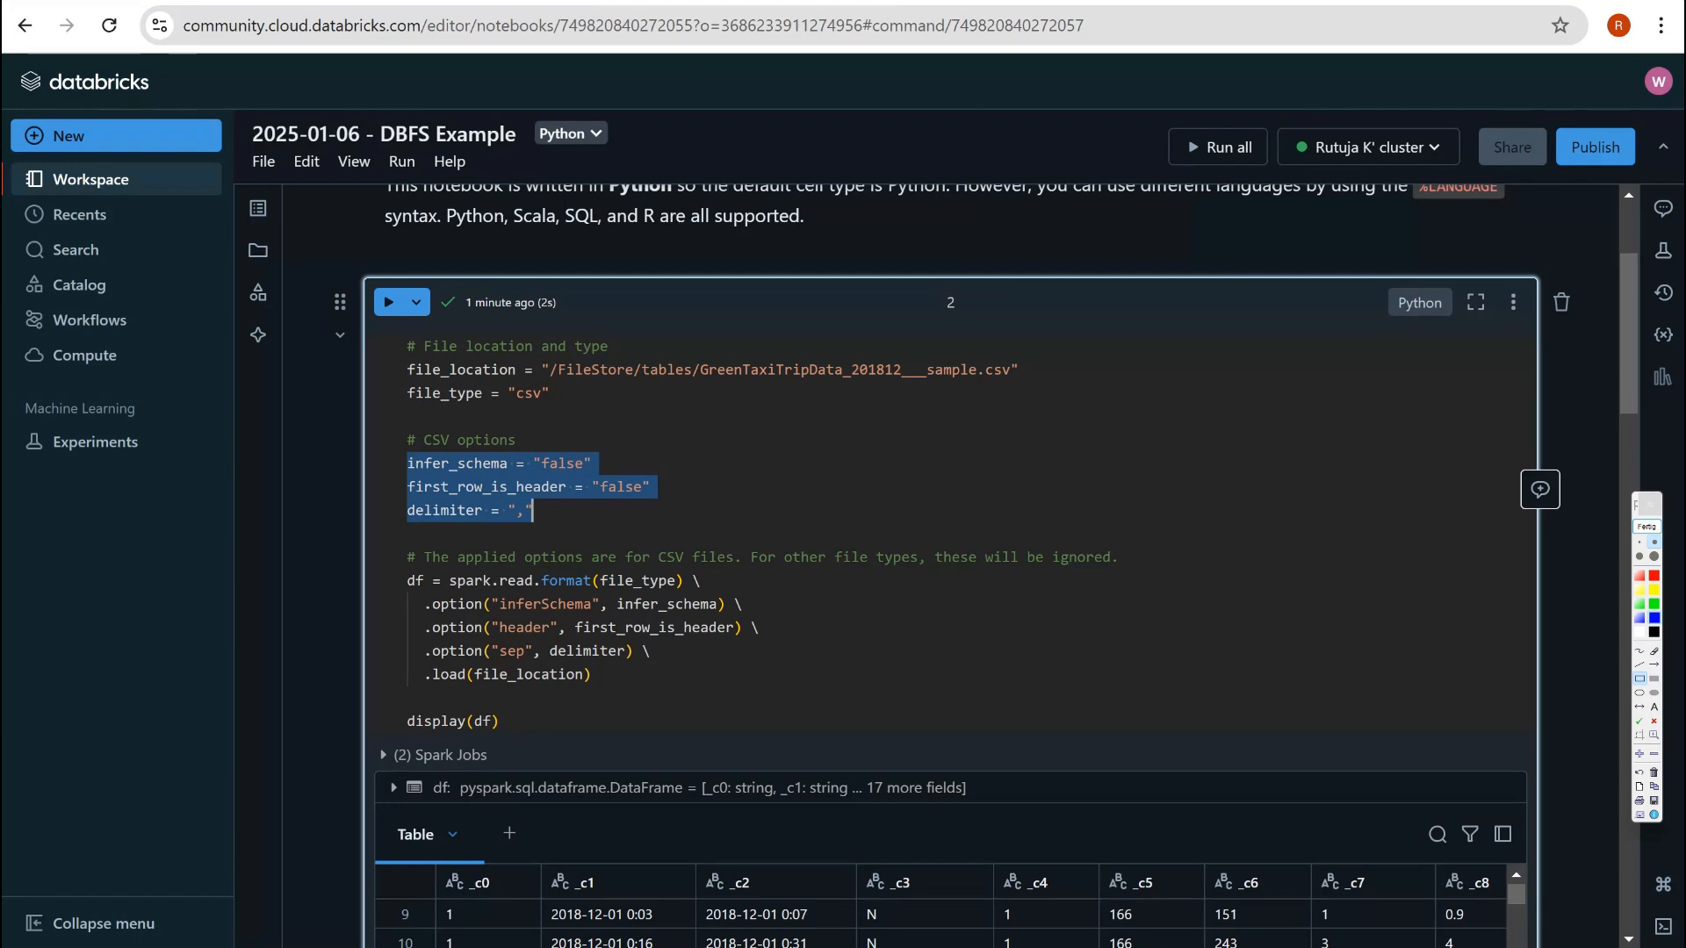
pyautogui.click(742, 628)
pyautogui.scroll(-1, 742, 628)
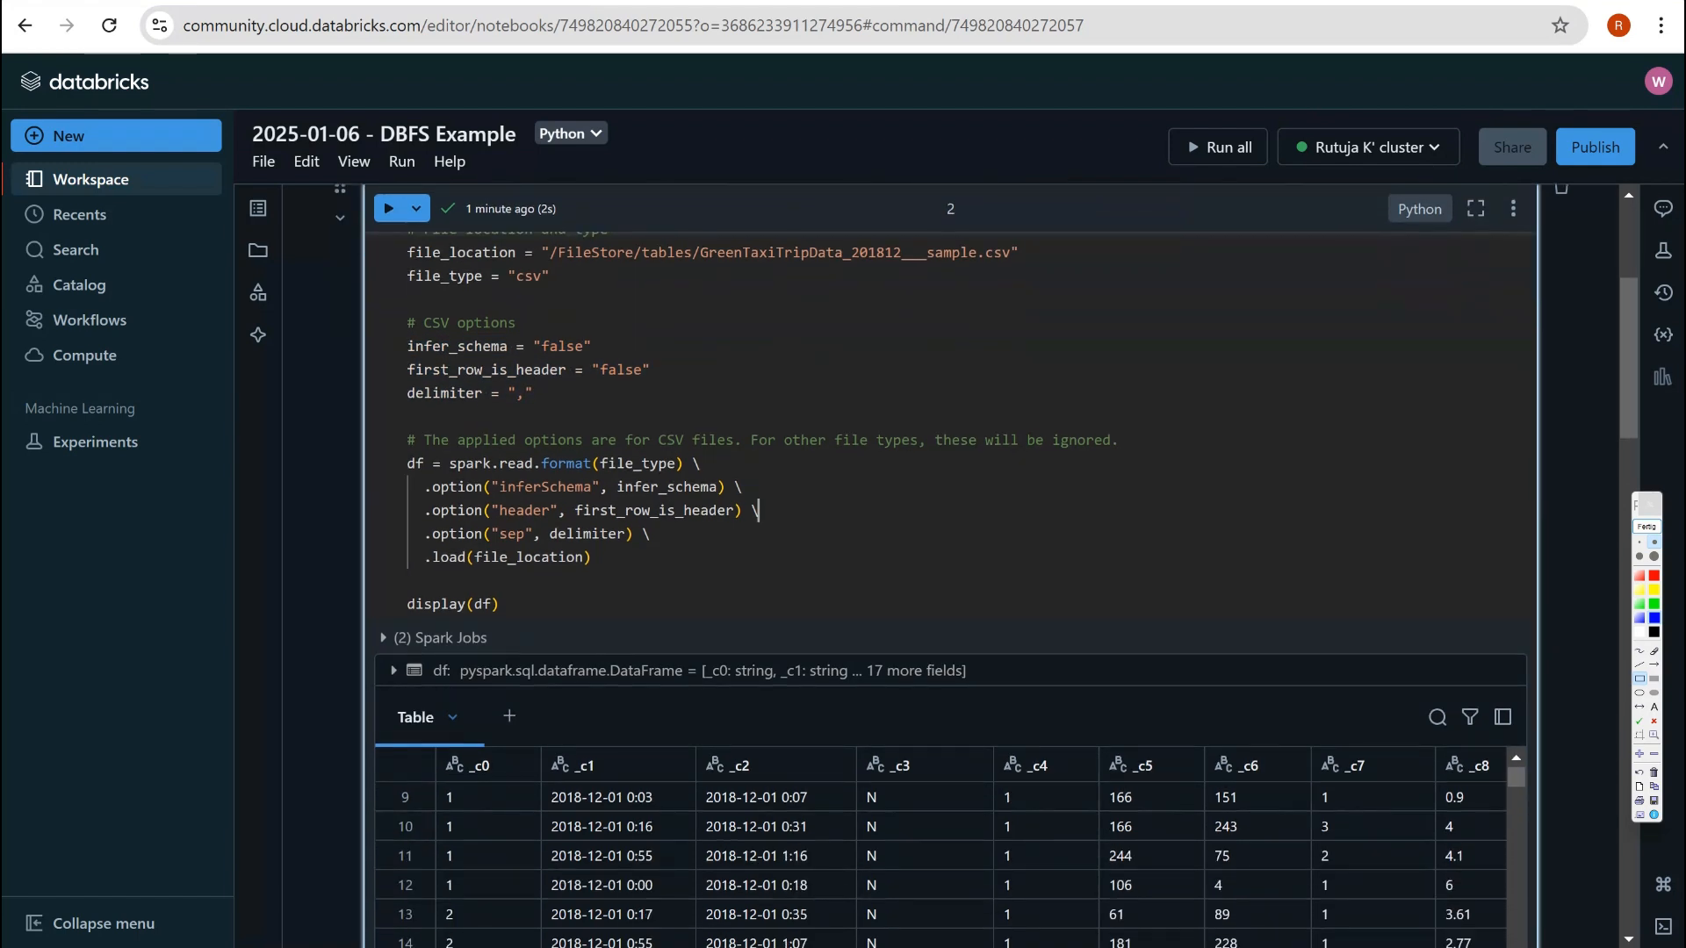
pyautogui.moveTo(593, 557); pyautogui.dragTo(408, 464)
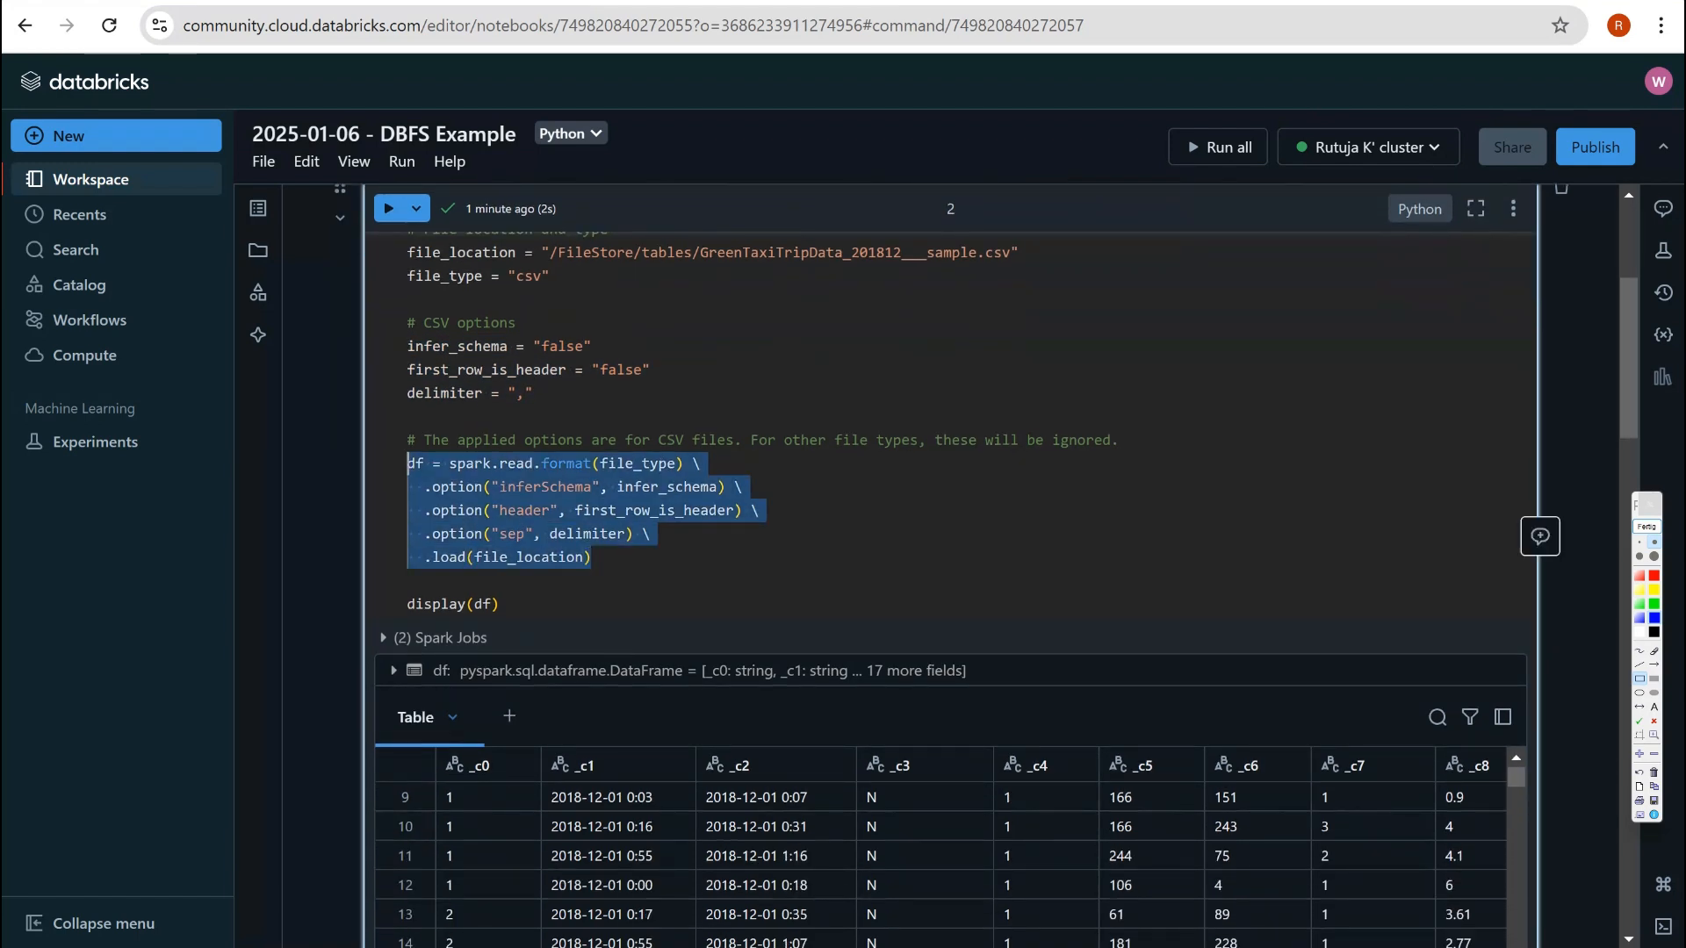
pyautogui.click(504, 604)
pyautogui.scroll(-1, 504, 604)
pyautogui.scroll(-2, 948, 588)
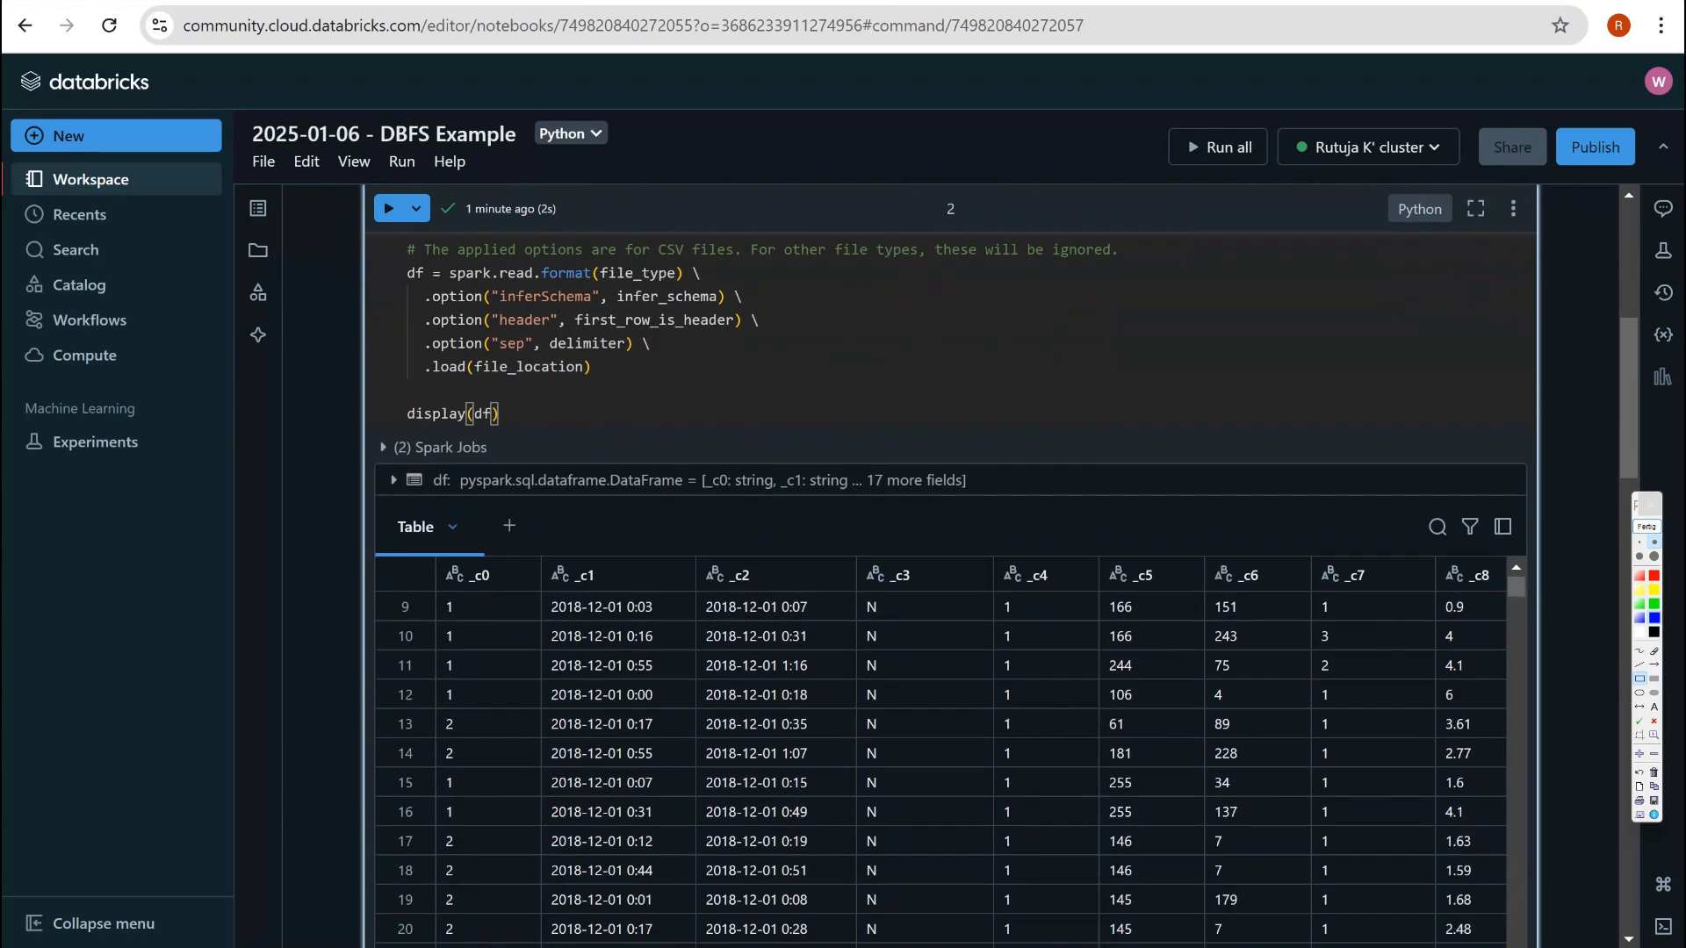
# Set first_row_is_header and infer_schema to "true" in the CSV options, rerun the loading cell and review its output table
pyautogui.scroll(2, 942, 729)
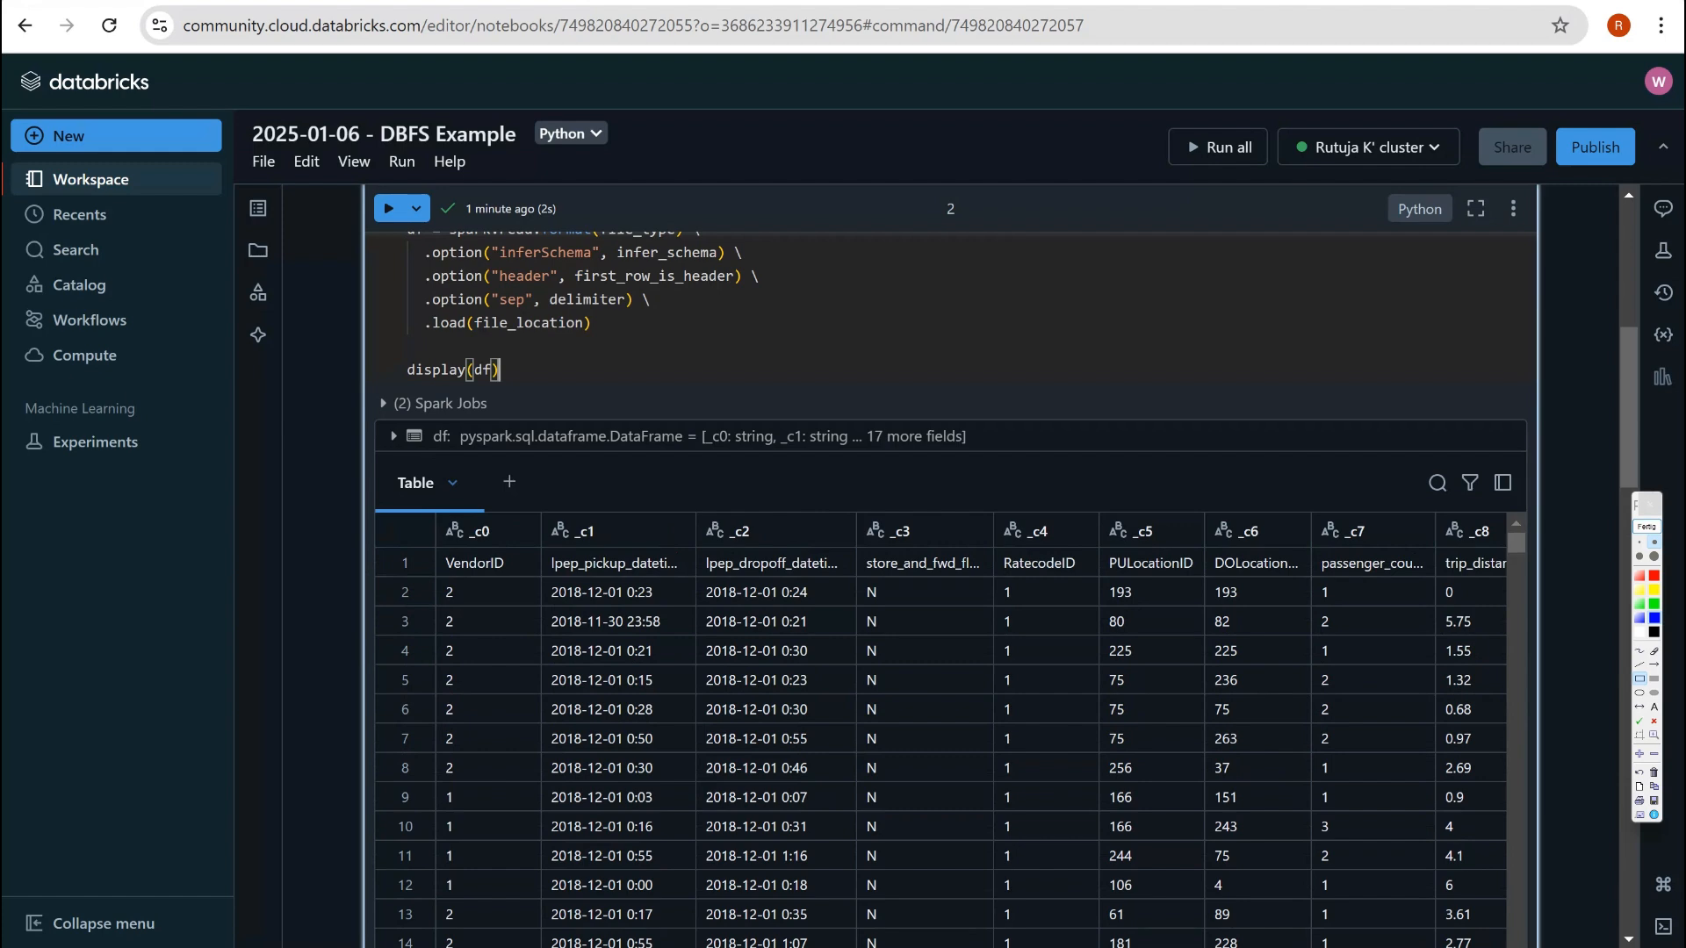
pyautogui.scroll(2, 948, 588)
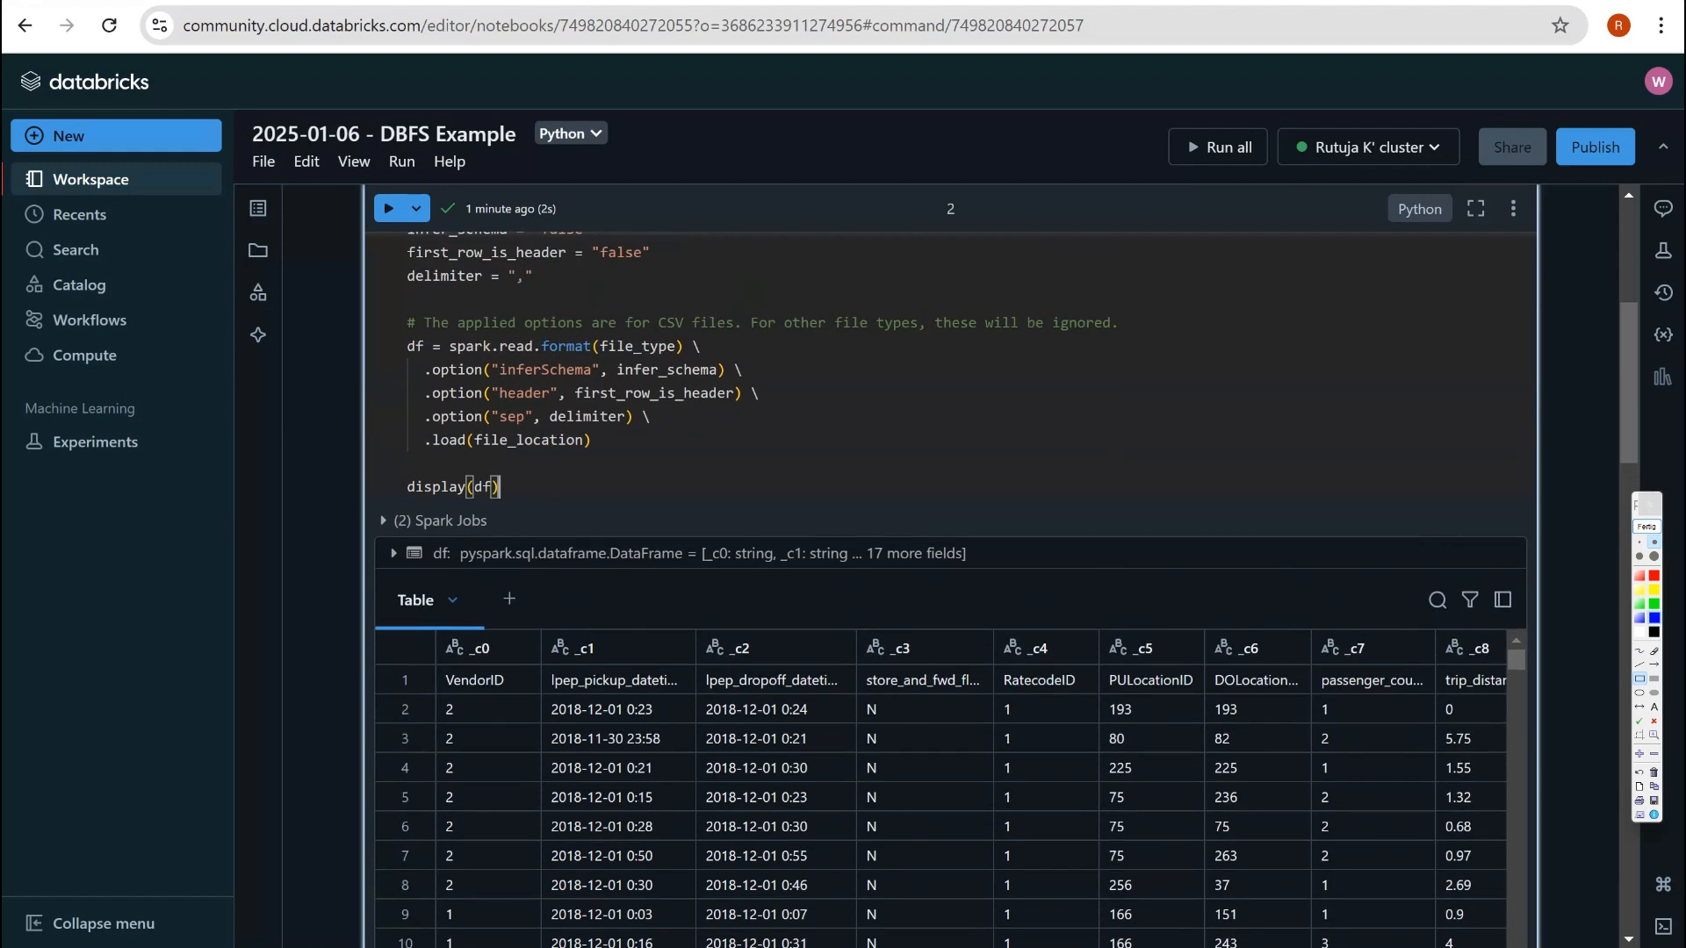
pyautogui.scroll(2, 949, 588)
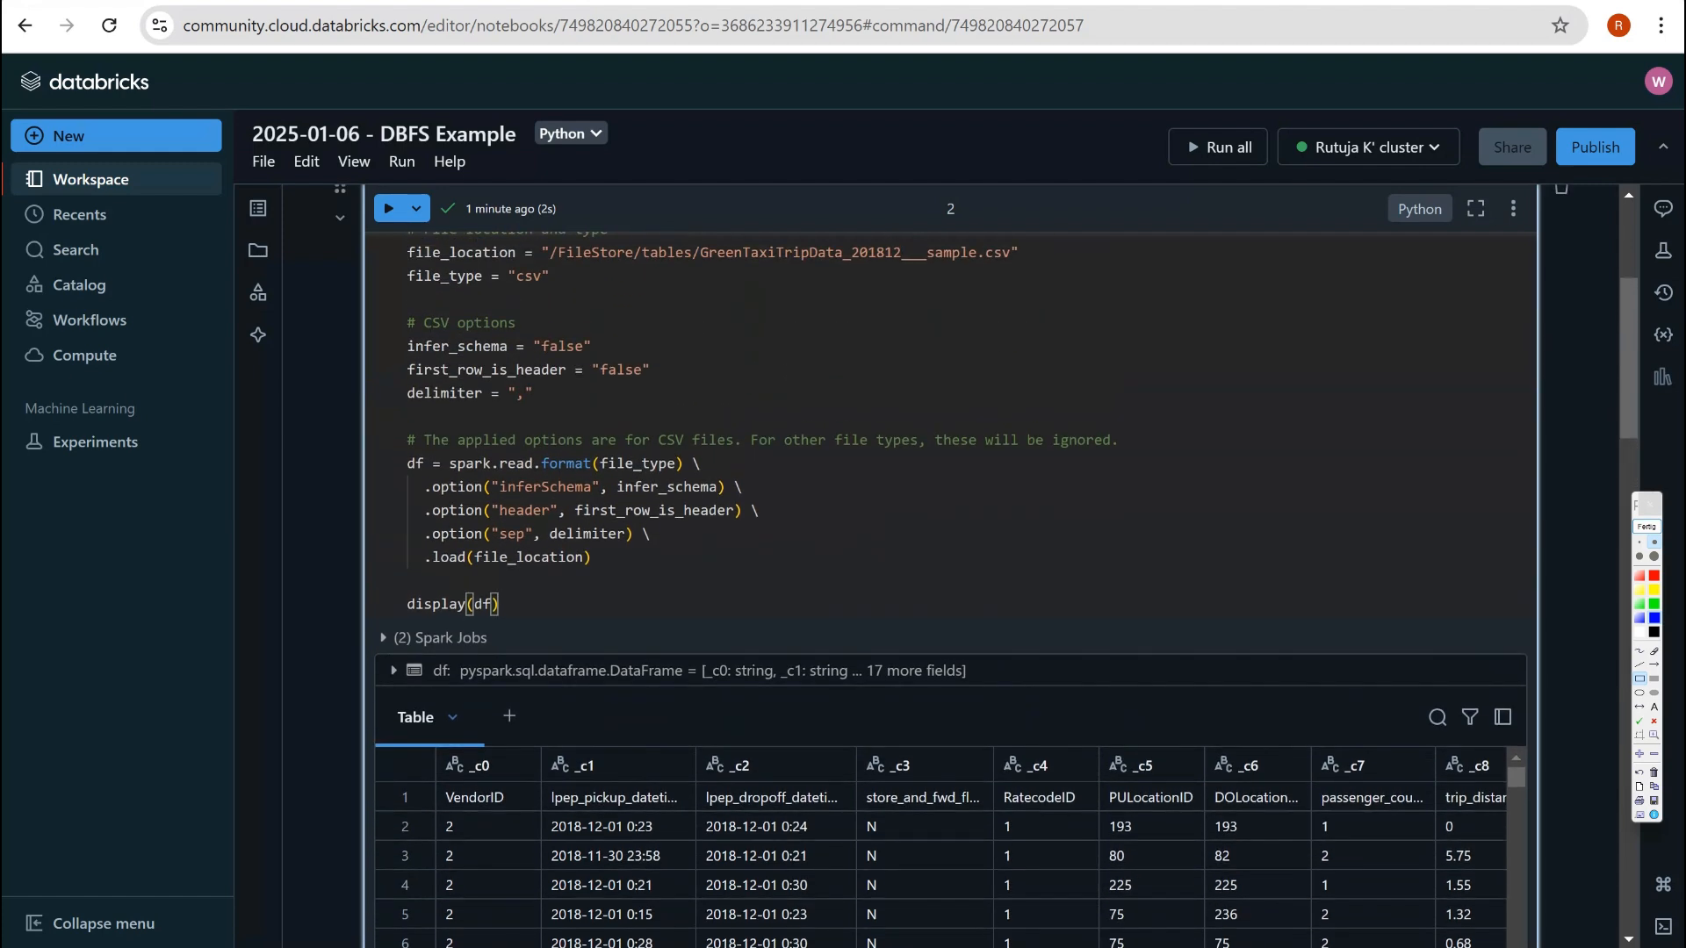
pyautogui.doubleClick(625, 370)
pyautogui.write('true')
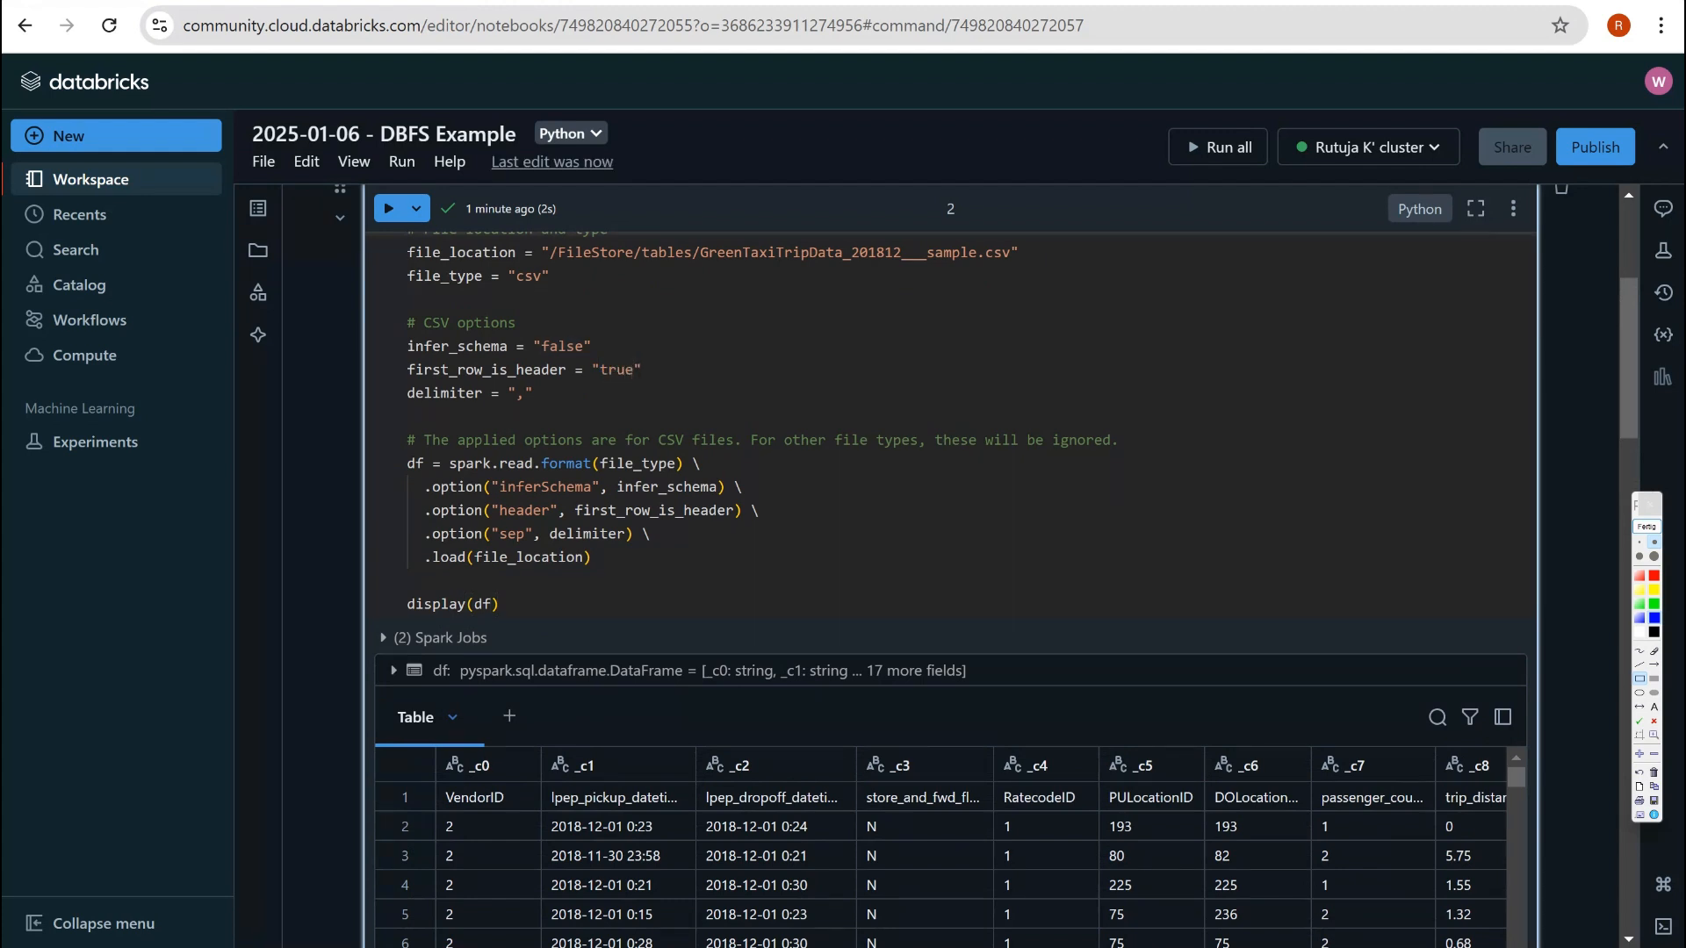
pyautogui.doubleClick(562, 346)
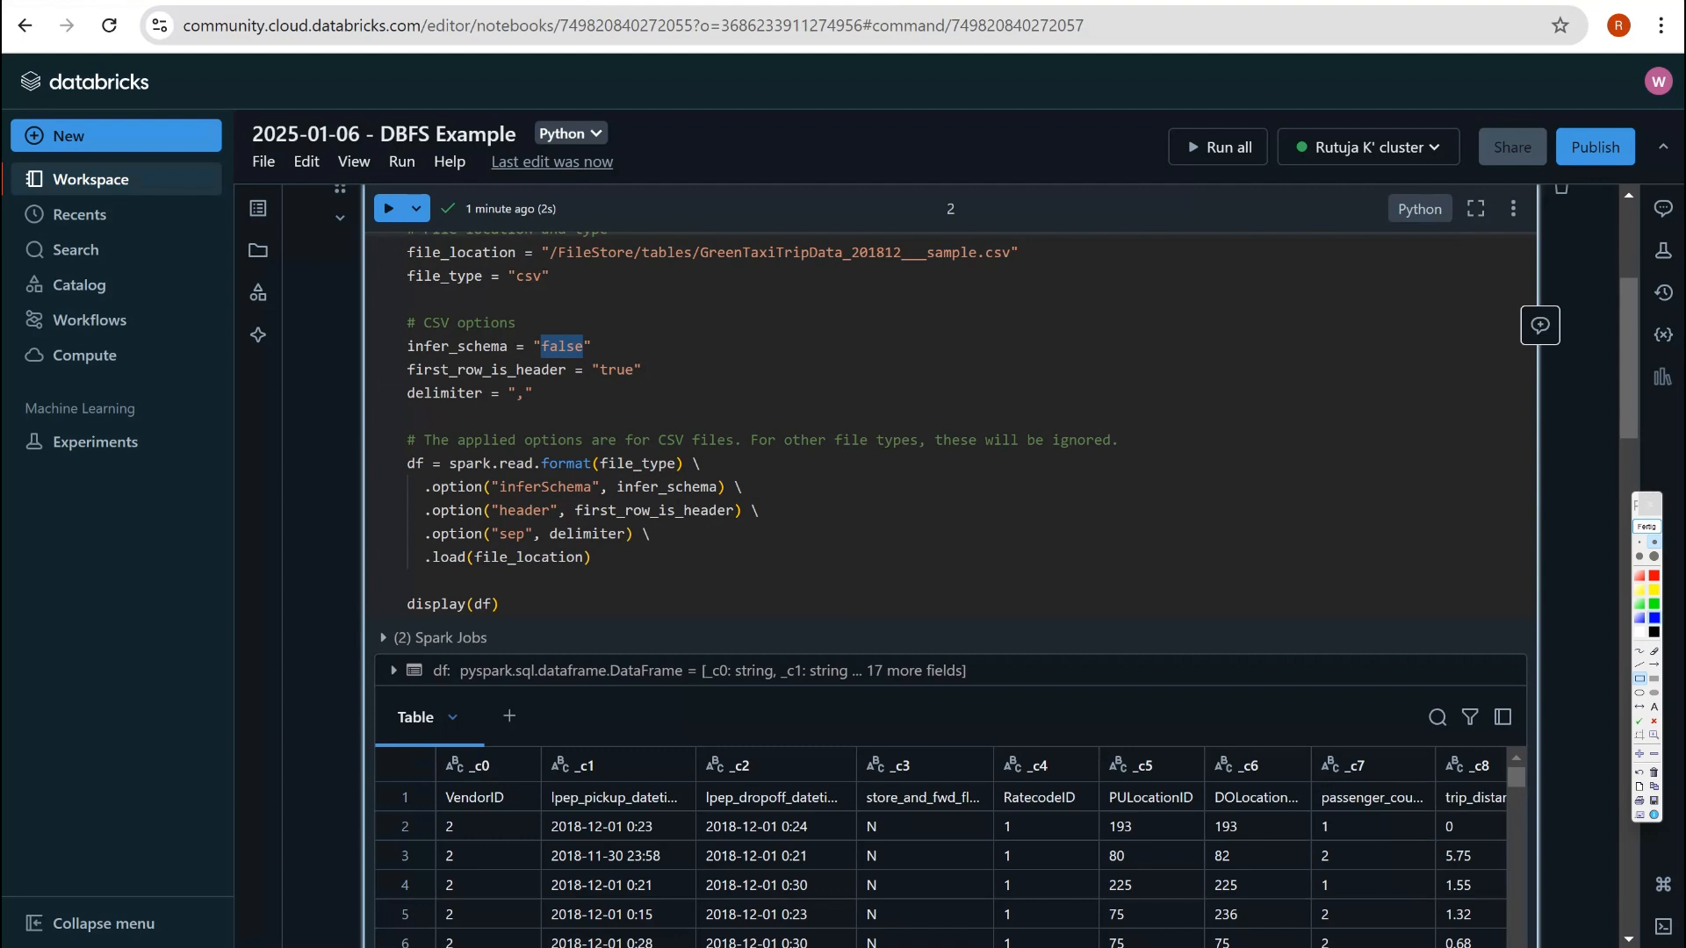
pyautogui.write('true')
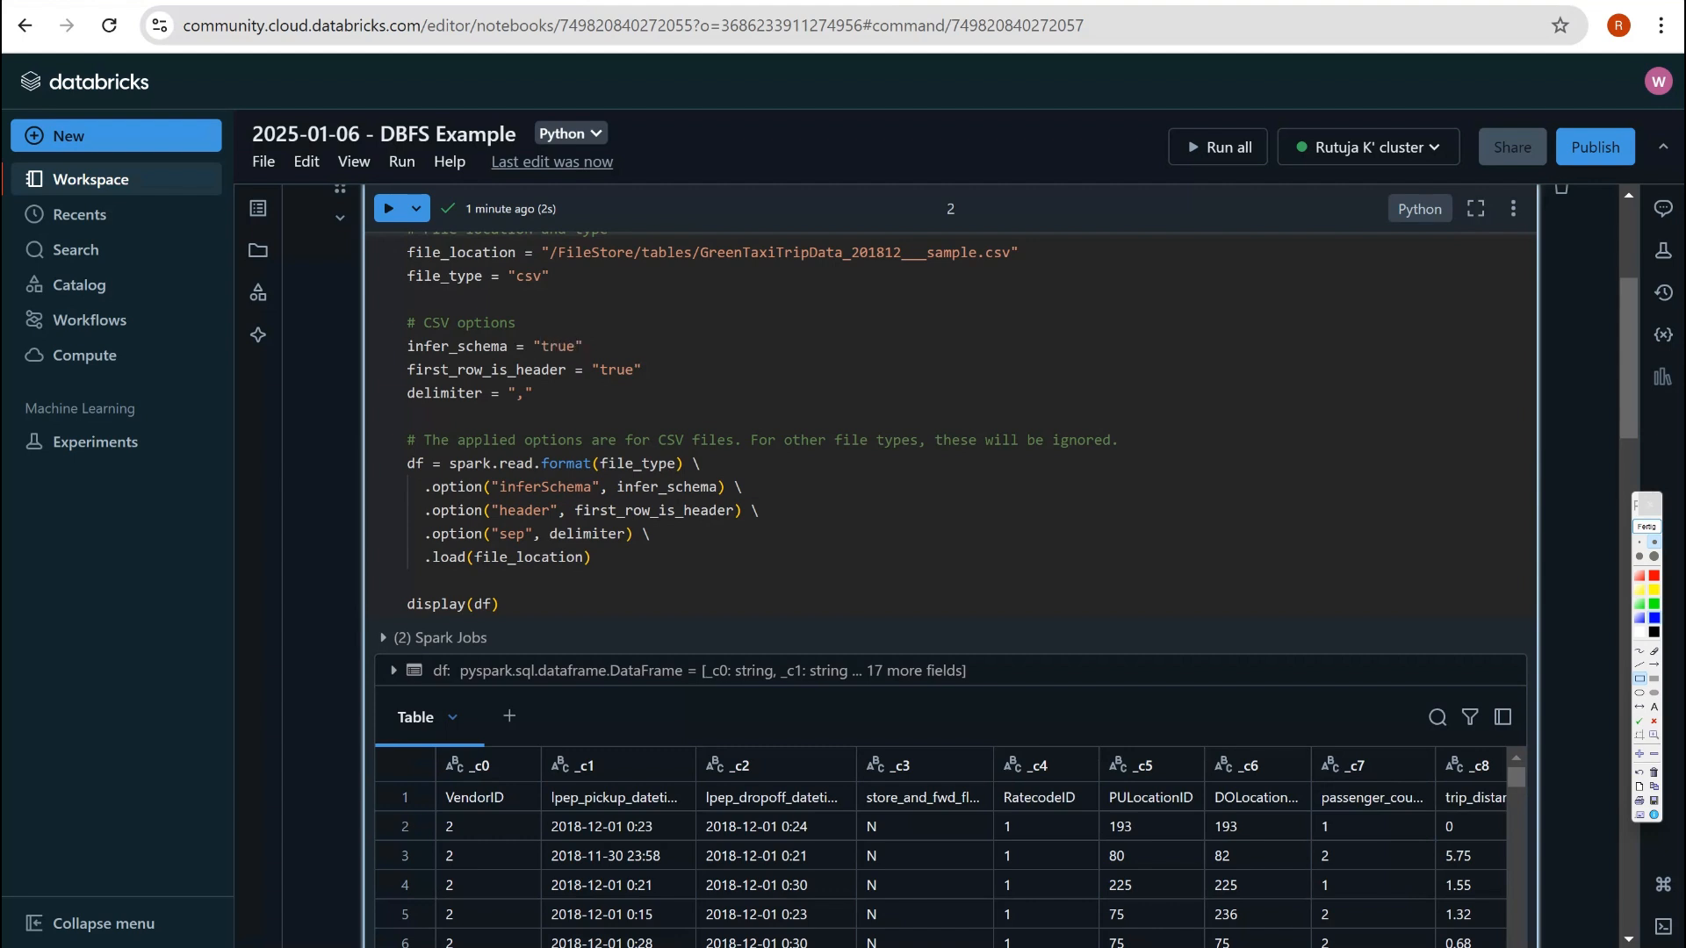
pyautogui.scroll(1, 950, 562)
pyautogui.scroll(3, 950, 562)
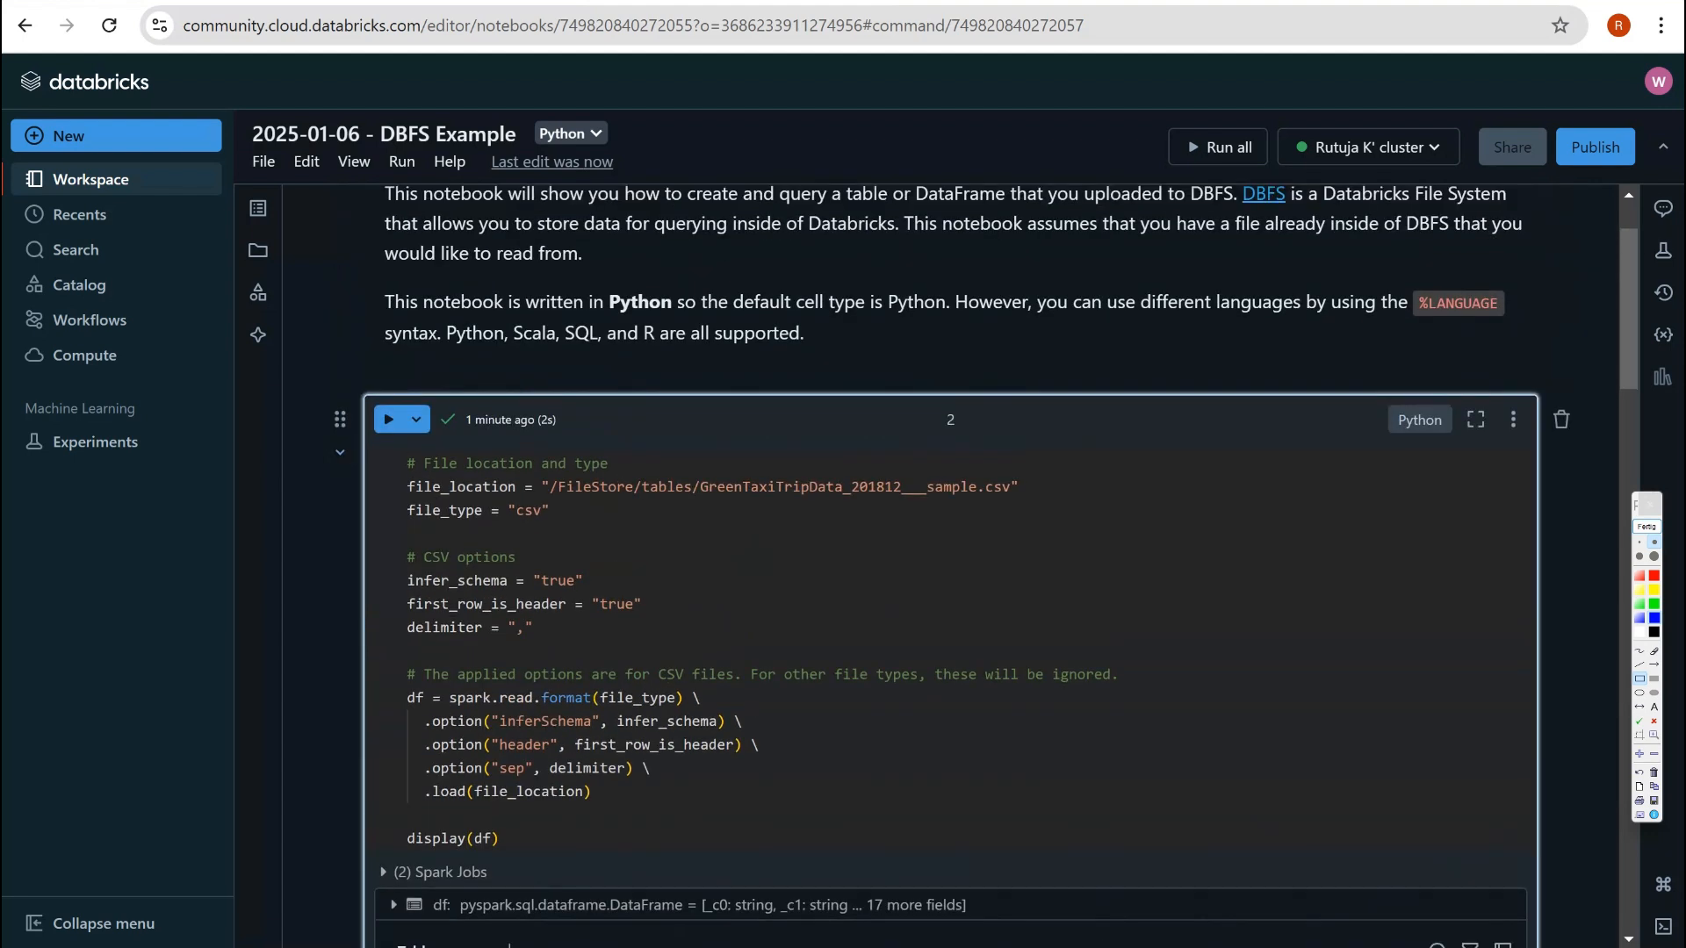
pyautogui.click(387, 419)
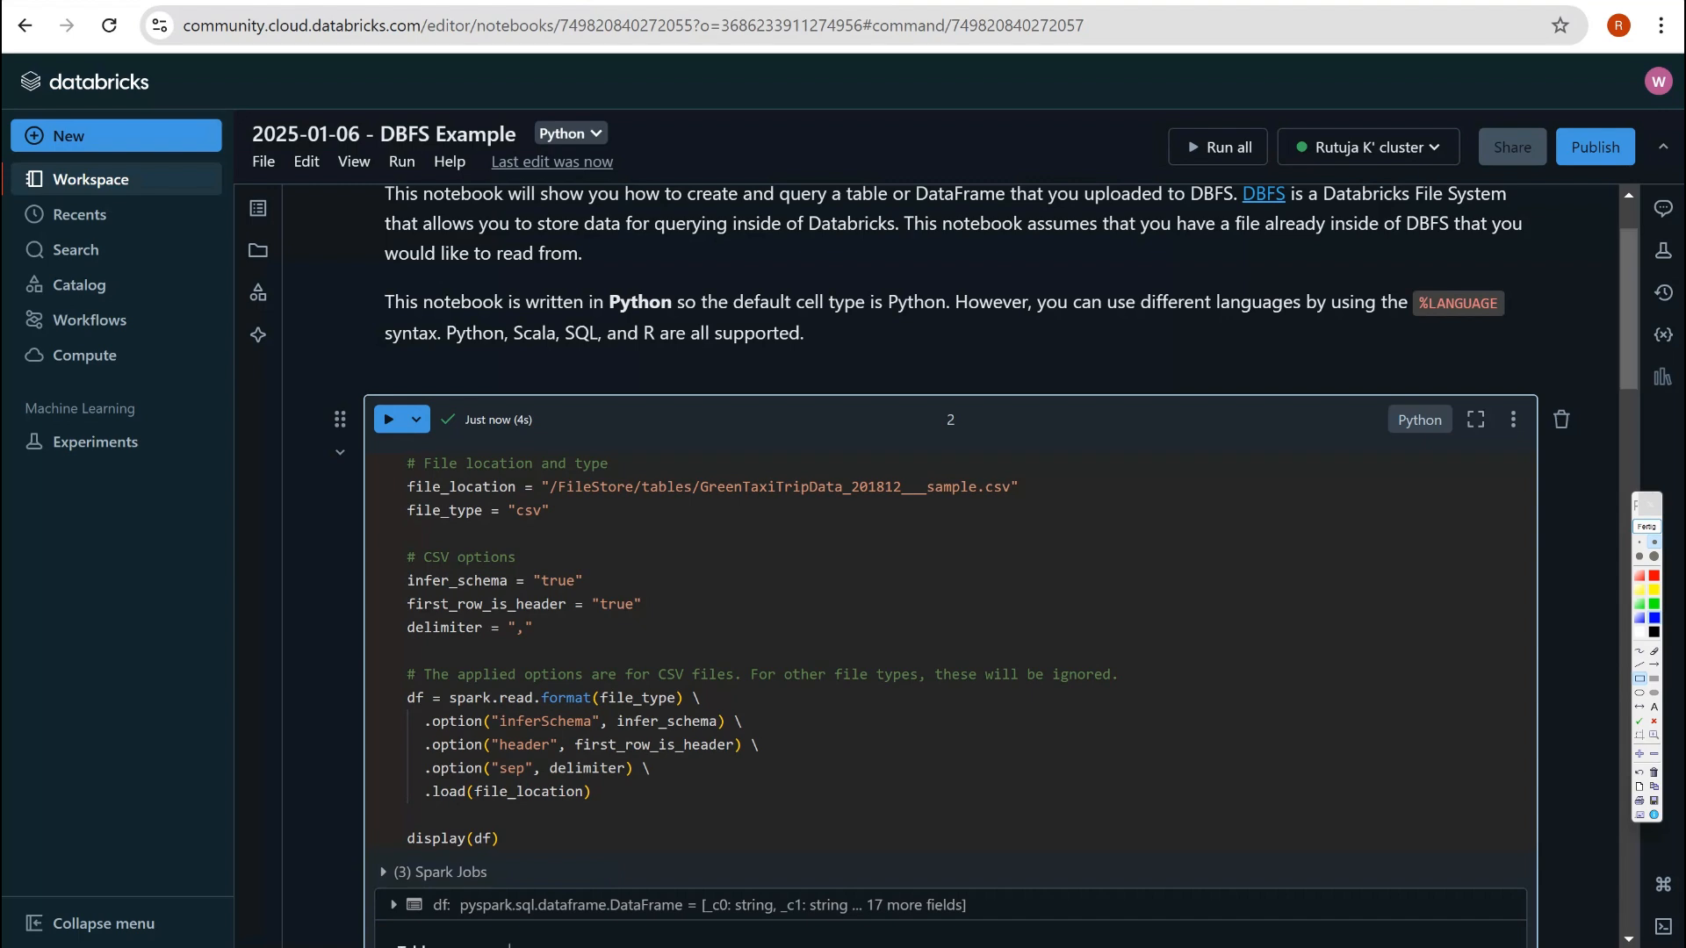
pyautogui.scroll(-5, 694, 575)
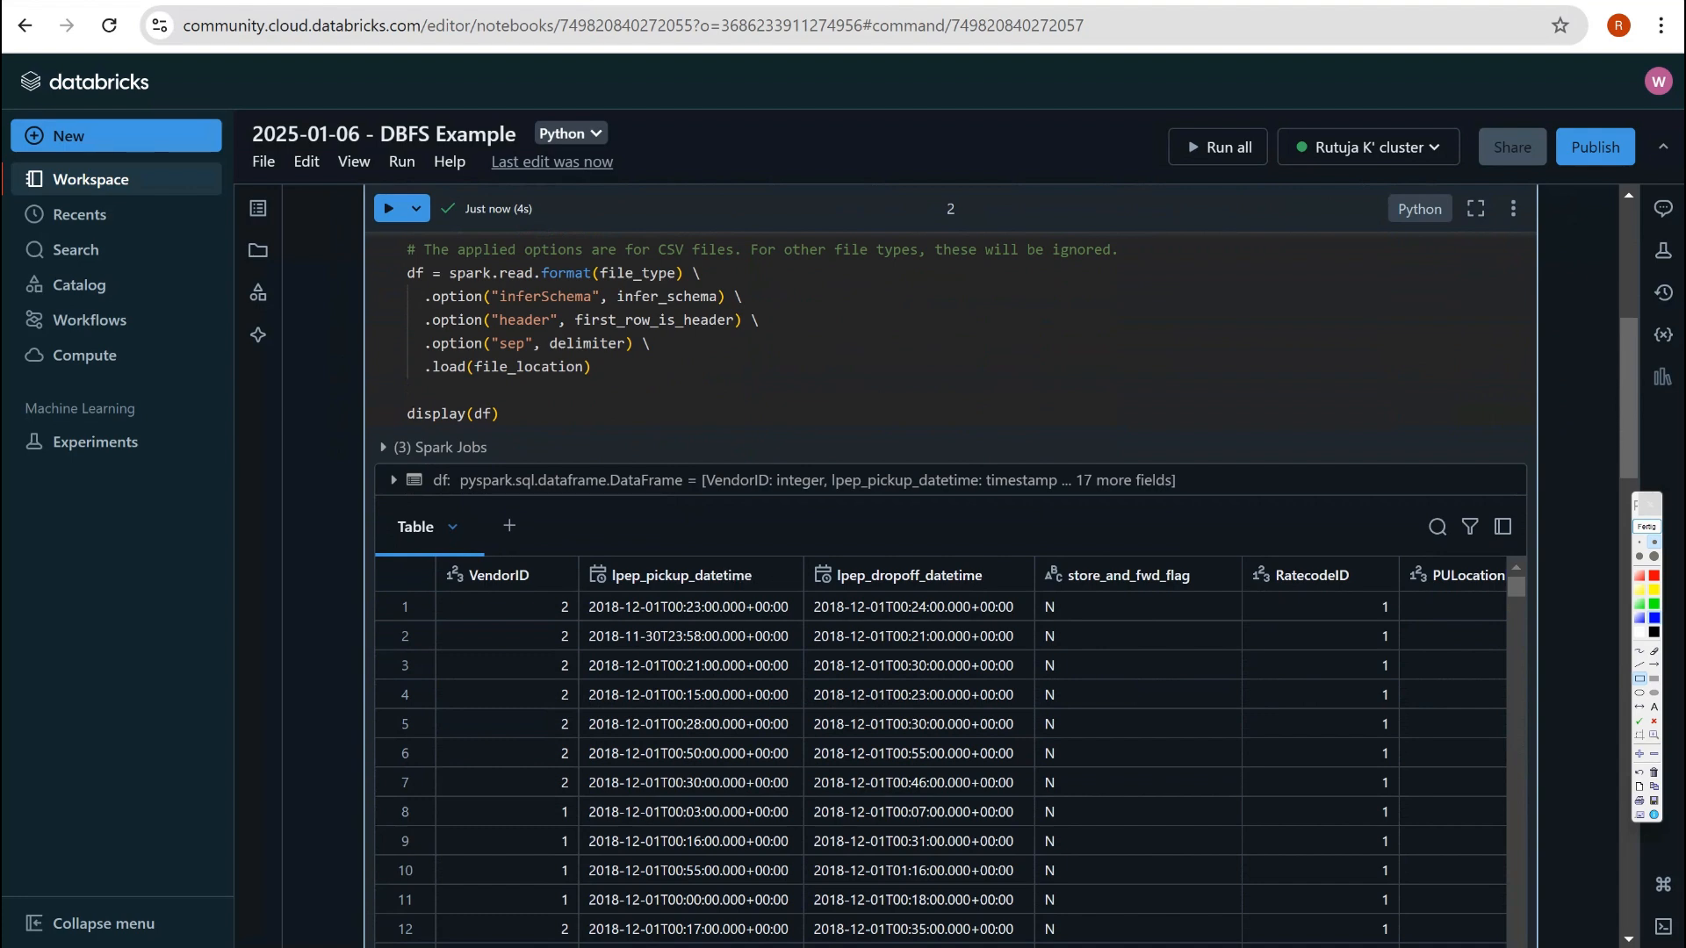
pyautogui.scroll(-4, 957, 566)
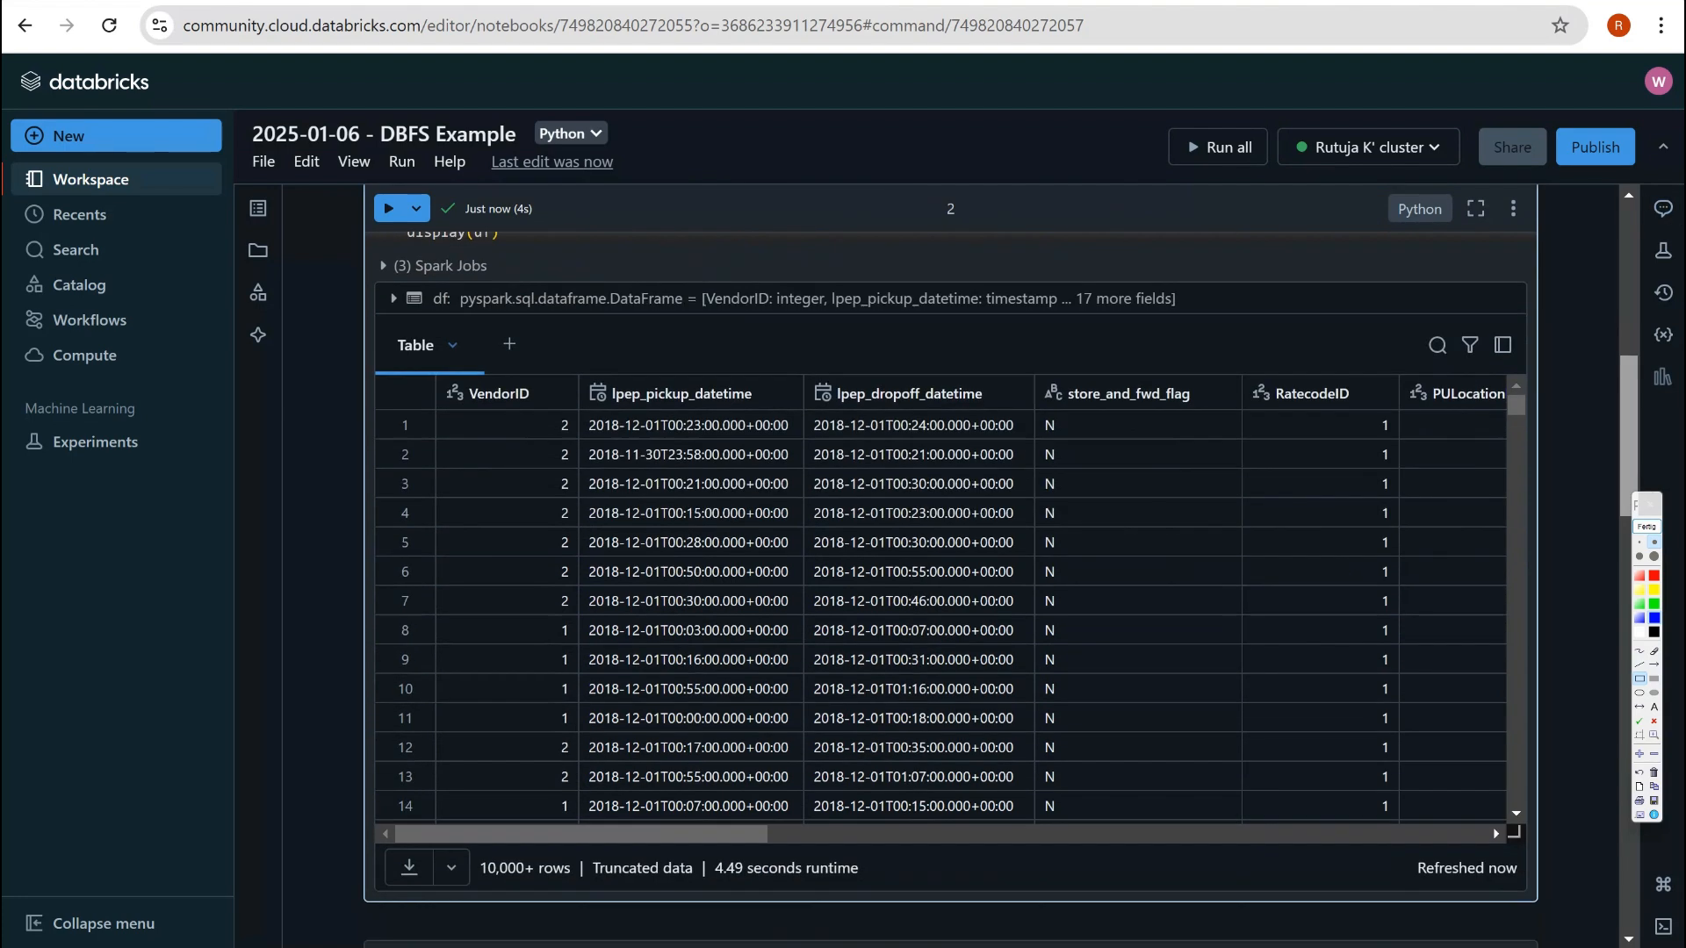
# Rerun all notebook cells and examine the cell that creates a view or table, highlighting its comment
pyautogui.click(1218, 146)
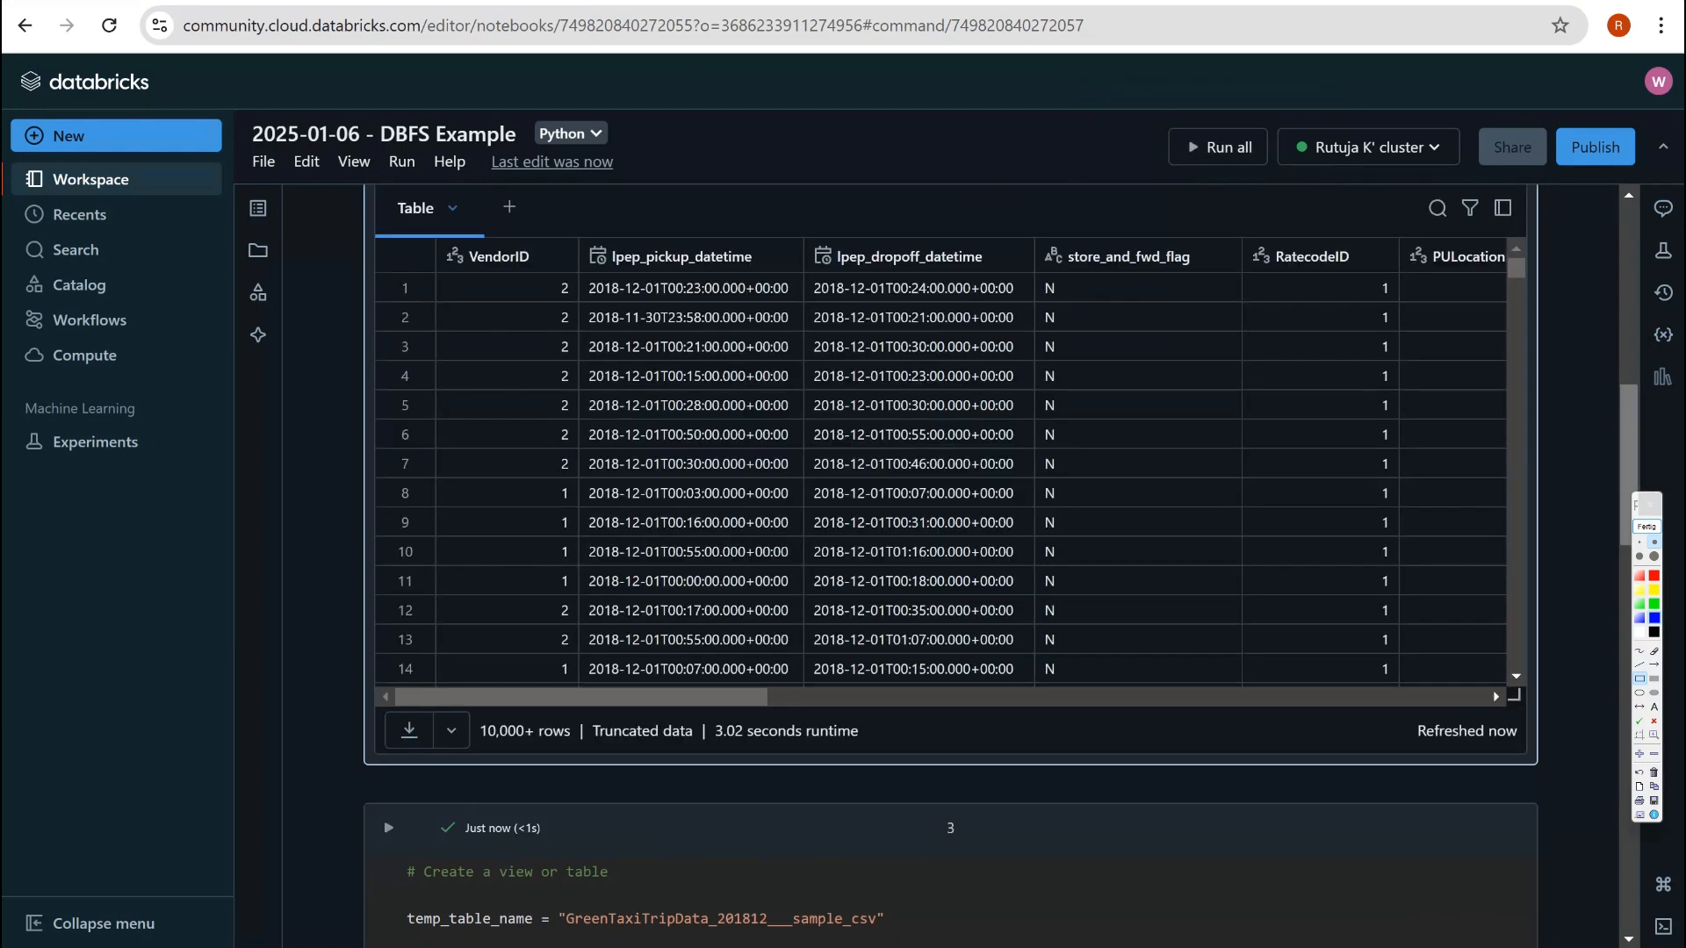
pyautogui.scroll(4, 951, 562)
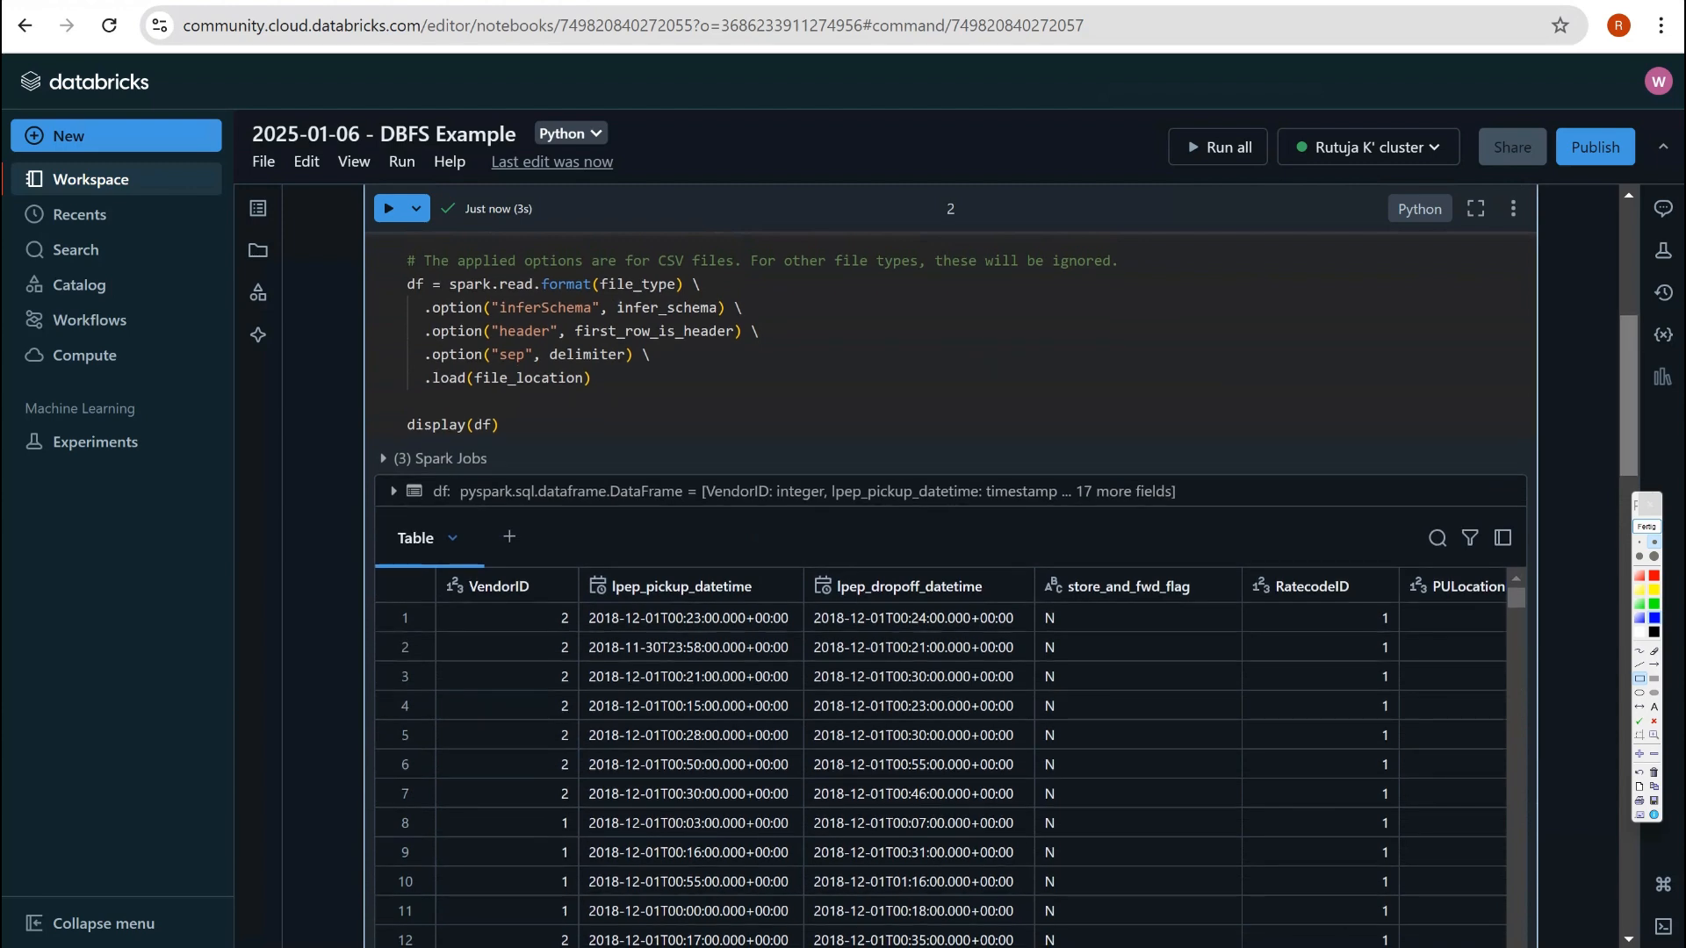
pyautogui.scroll(-8, 951, 562)
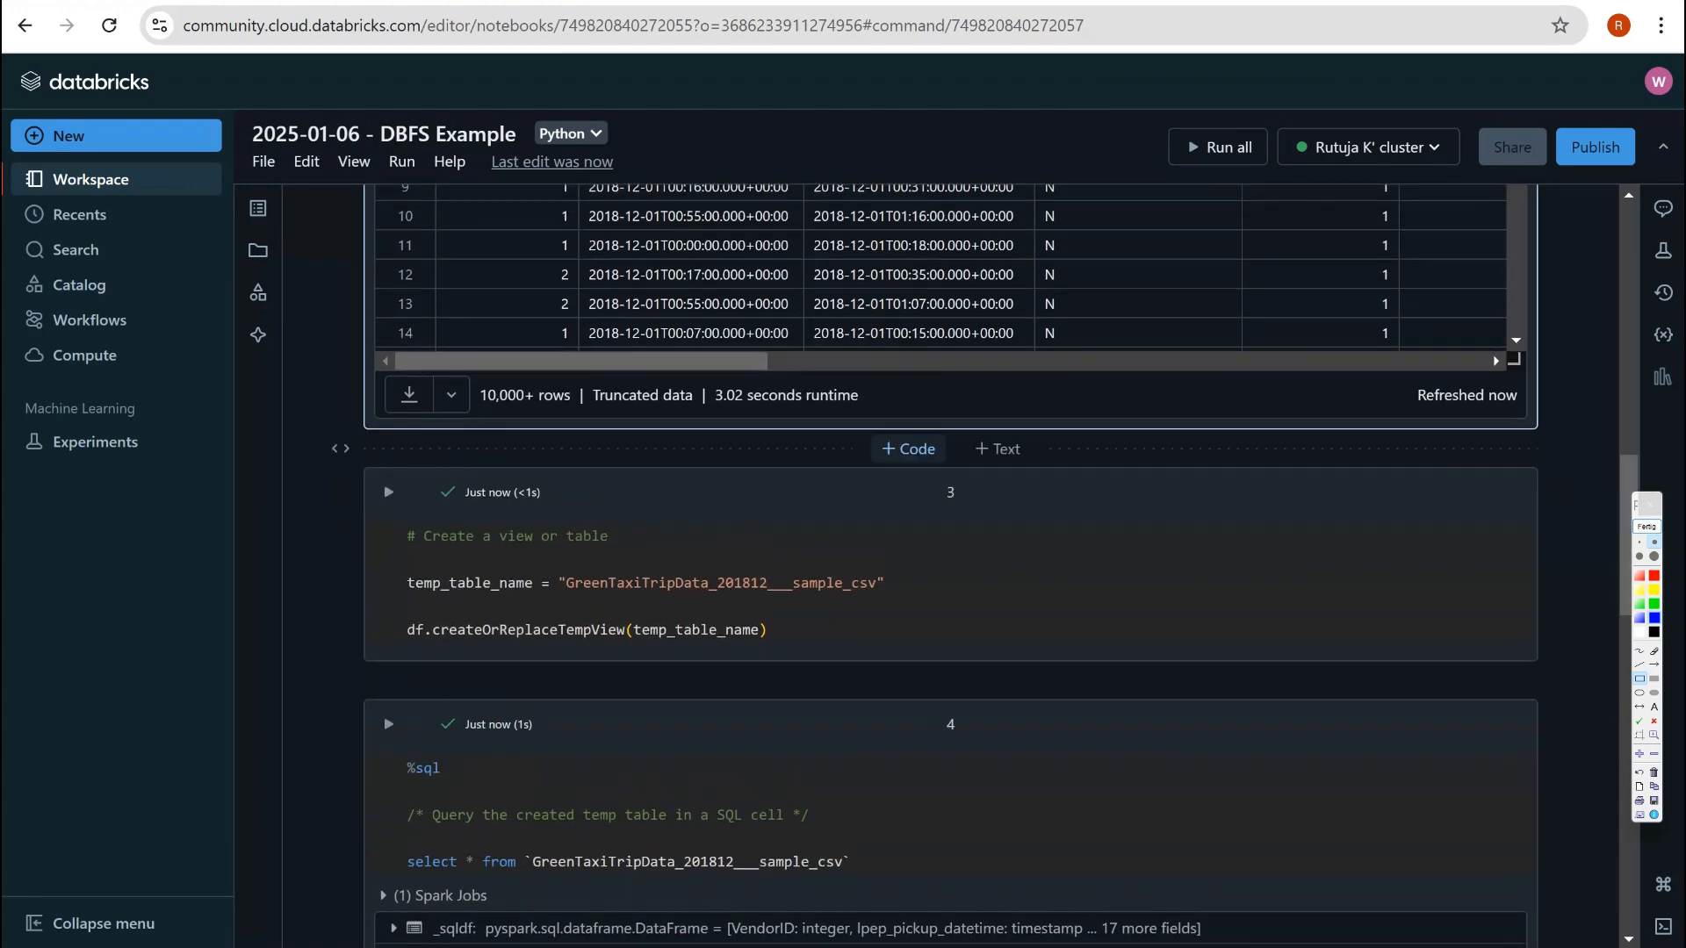
pyautogui.moveTo(423, 536); pyautogui.dragTo(608, 537)
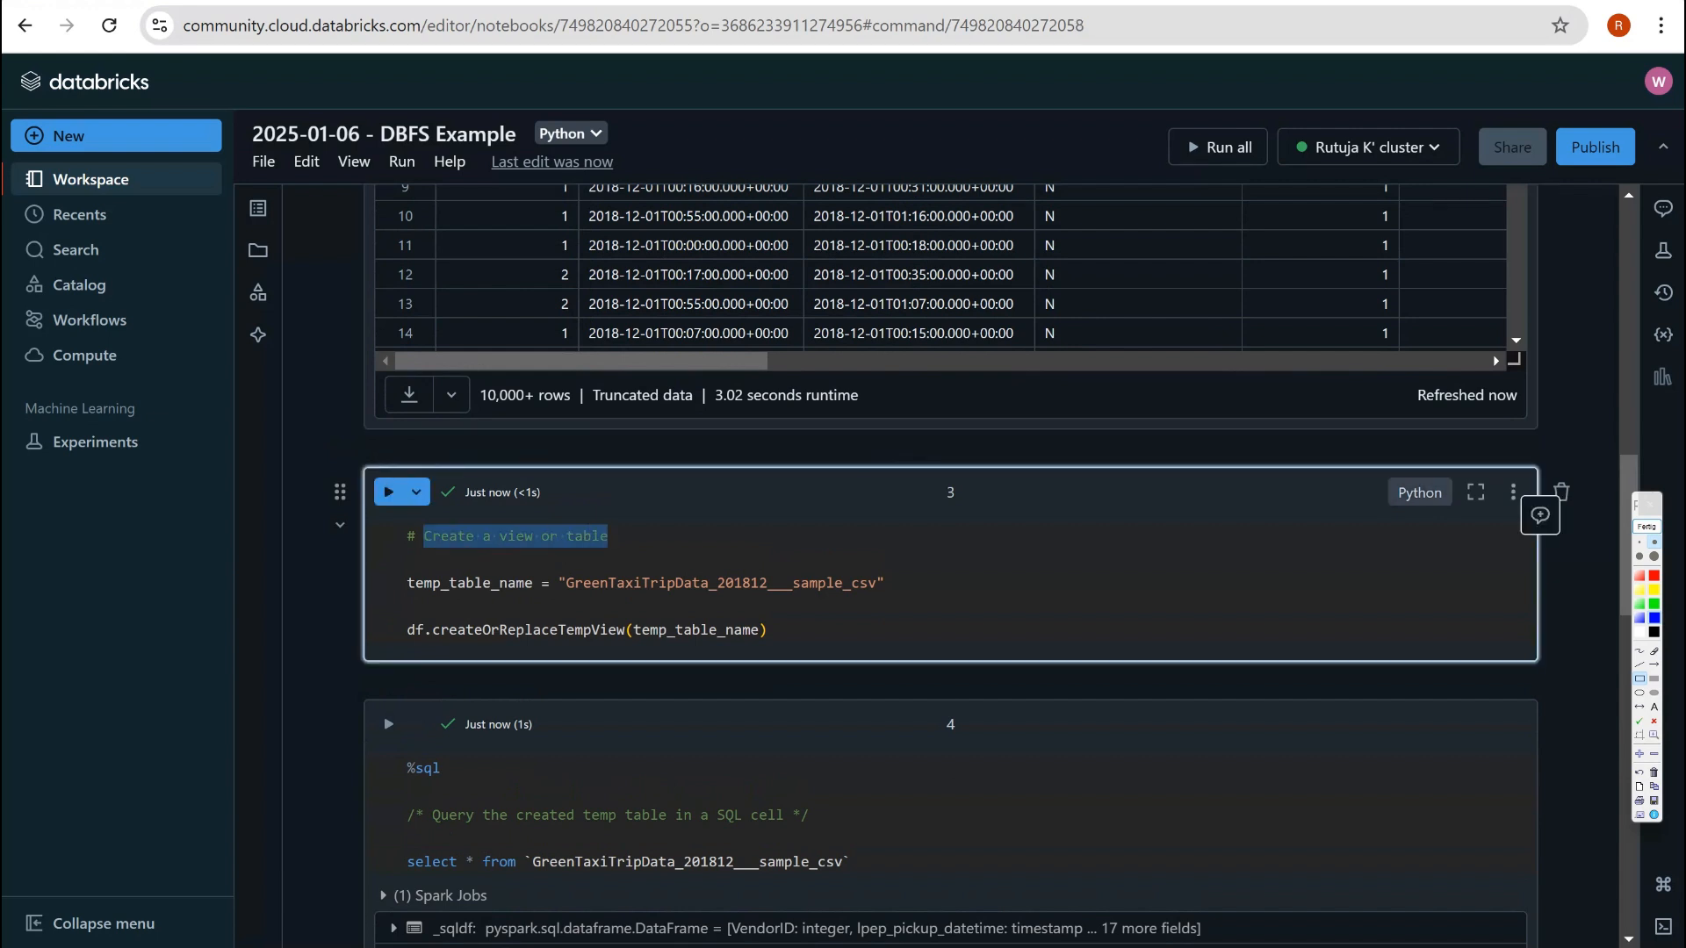
# Examine the createOrReplaceTempView code, the SQL cell querying the temp table, and the query's output table
pyautogui.click(409, 606)
pyautogui.moveTo(414, 583); pyautogui.dragTo(767, 630)
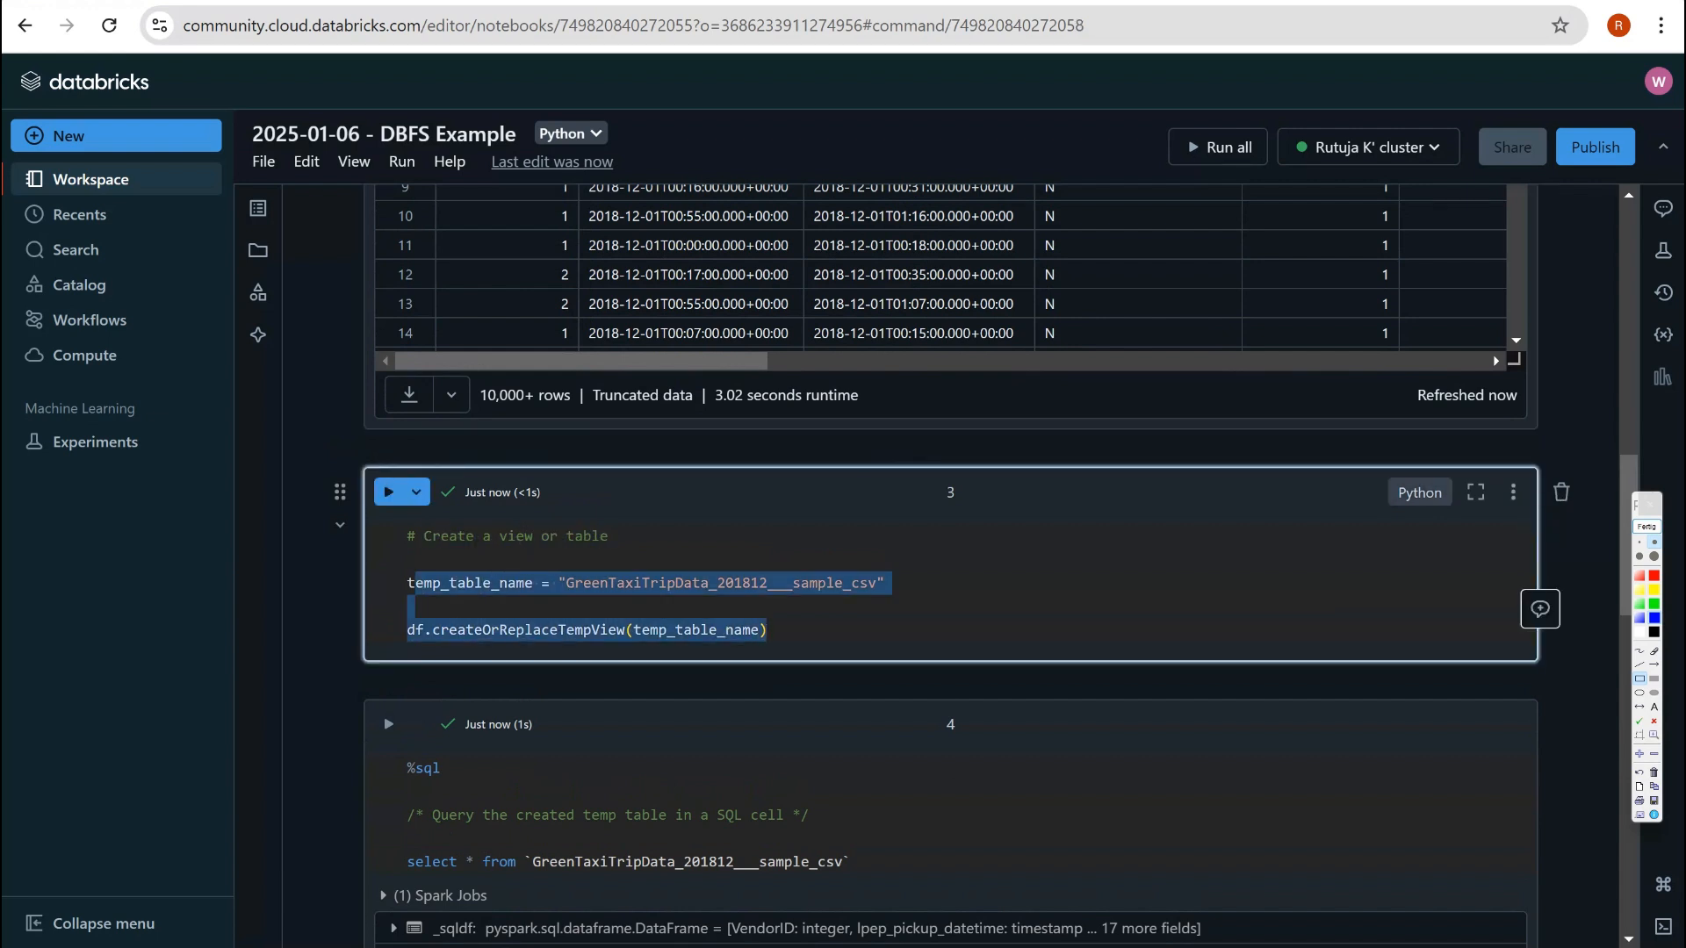
pyautogui.scroll(-3, 767, 630)
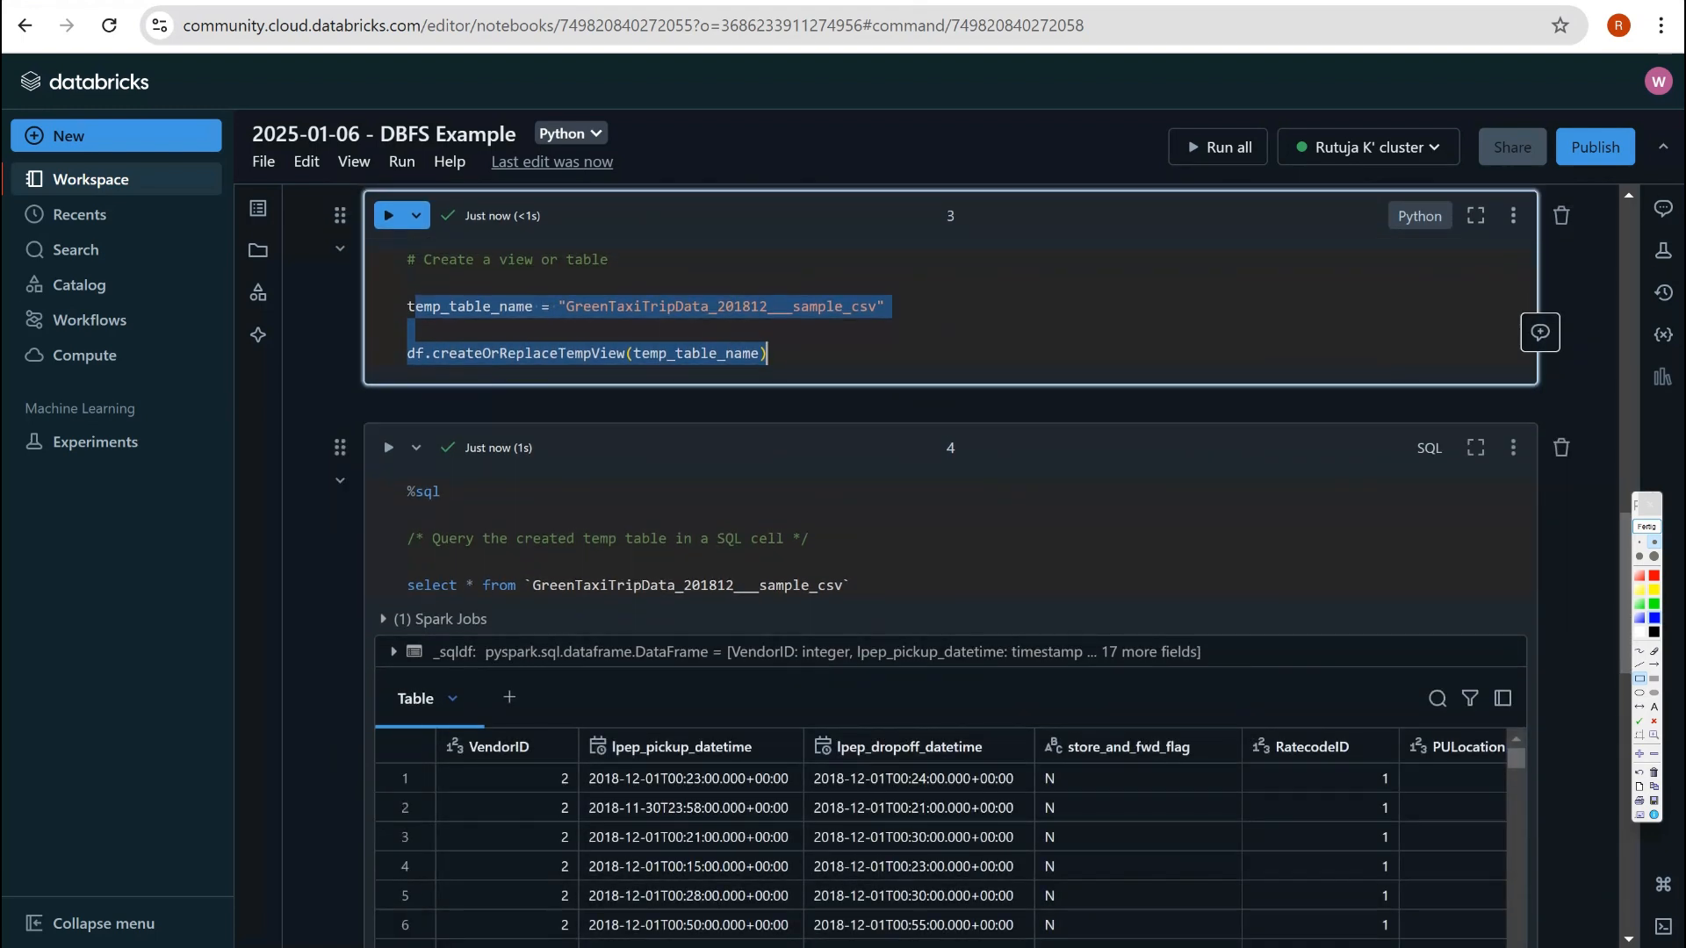
pyautogui.moveTo(407, 585); pyautogui.dragTo(851, 585)
pyautogui.click(852, 585)
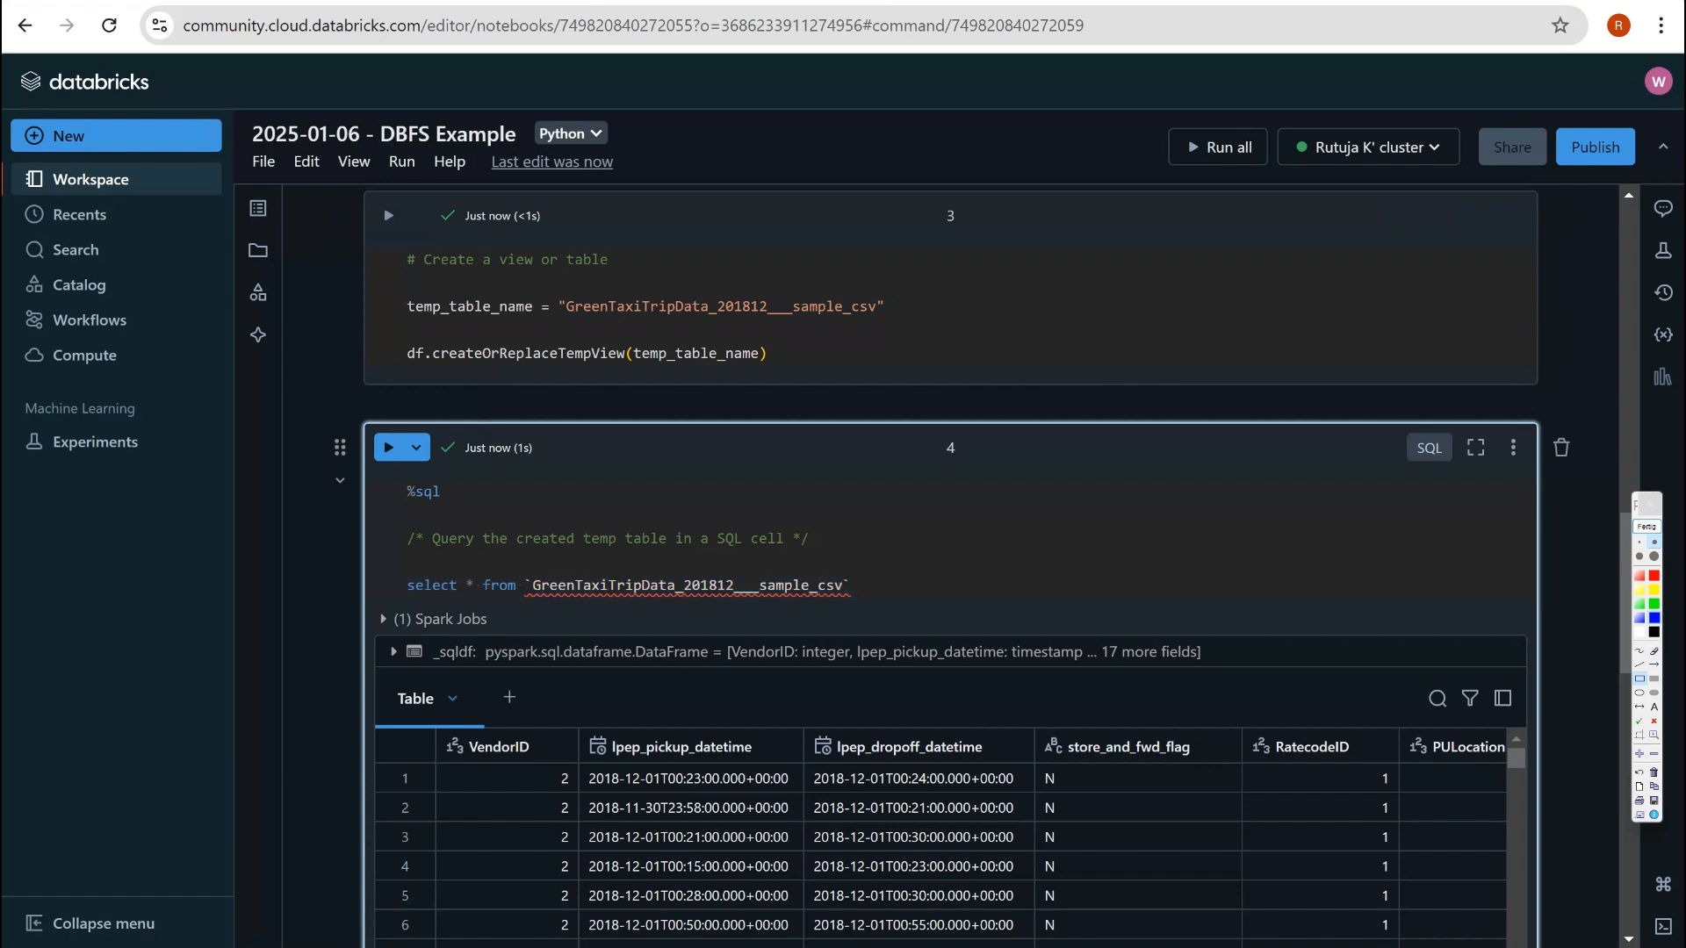
pyautogui.scroll(-3, 983, 562)
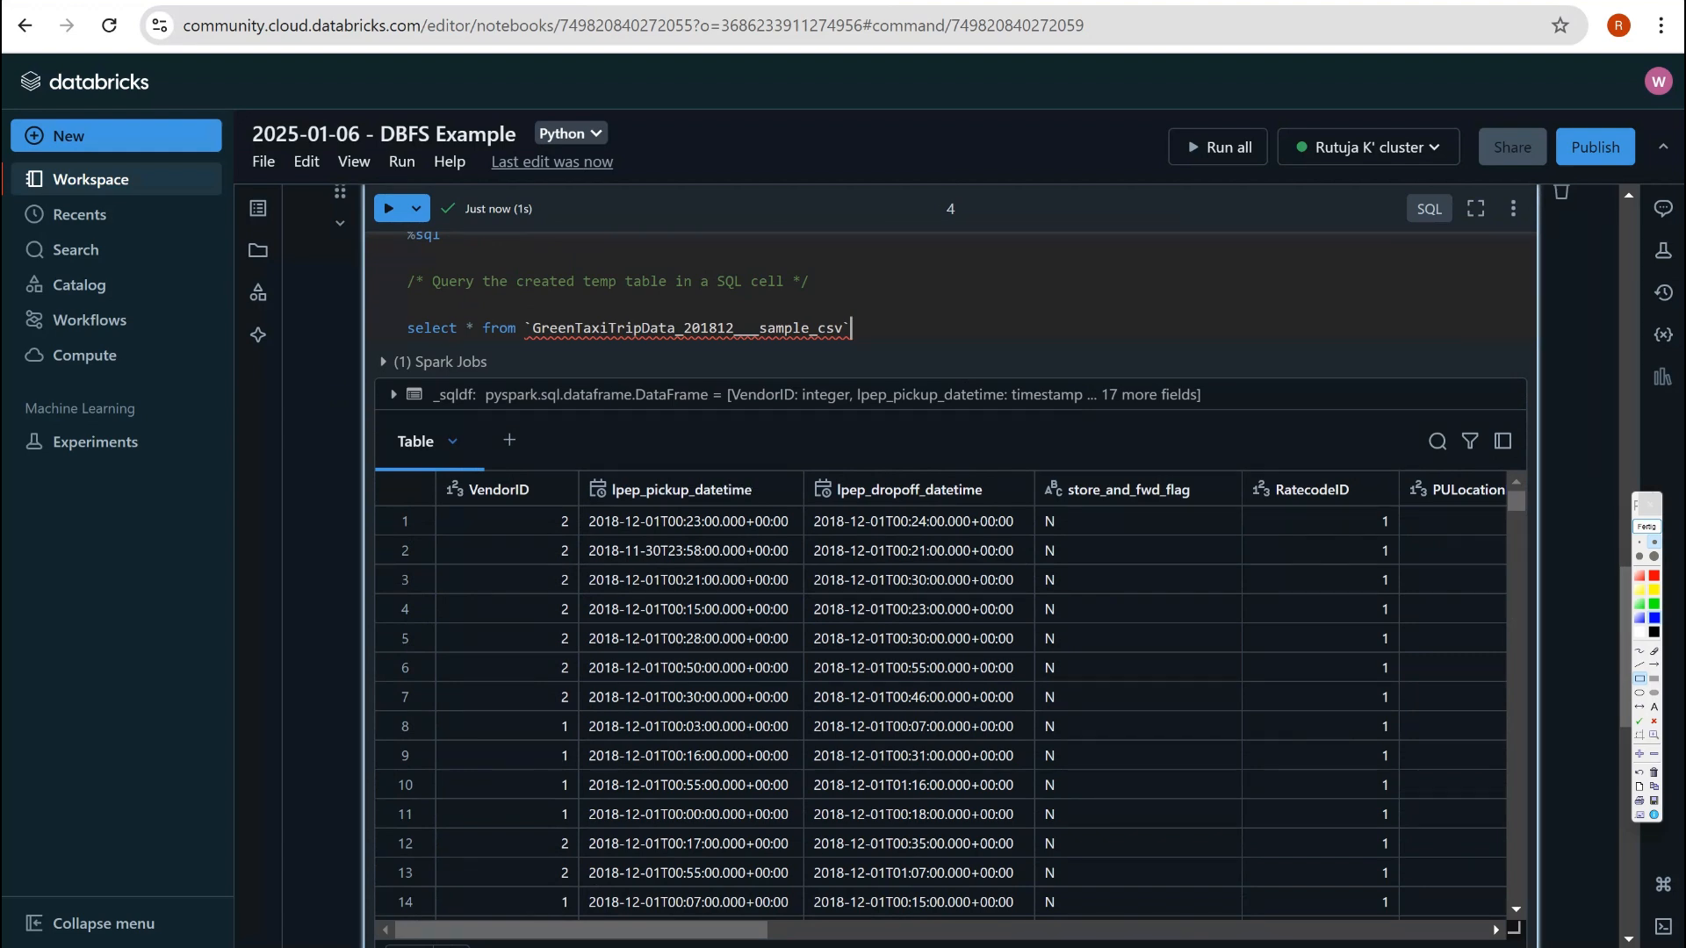
pyautogui.scroll(-1, 950, 562)
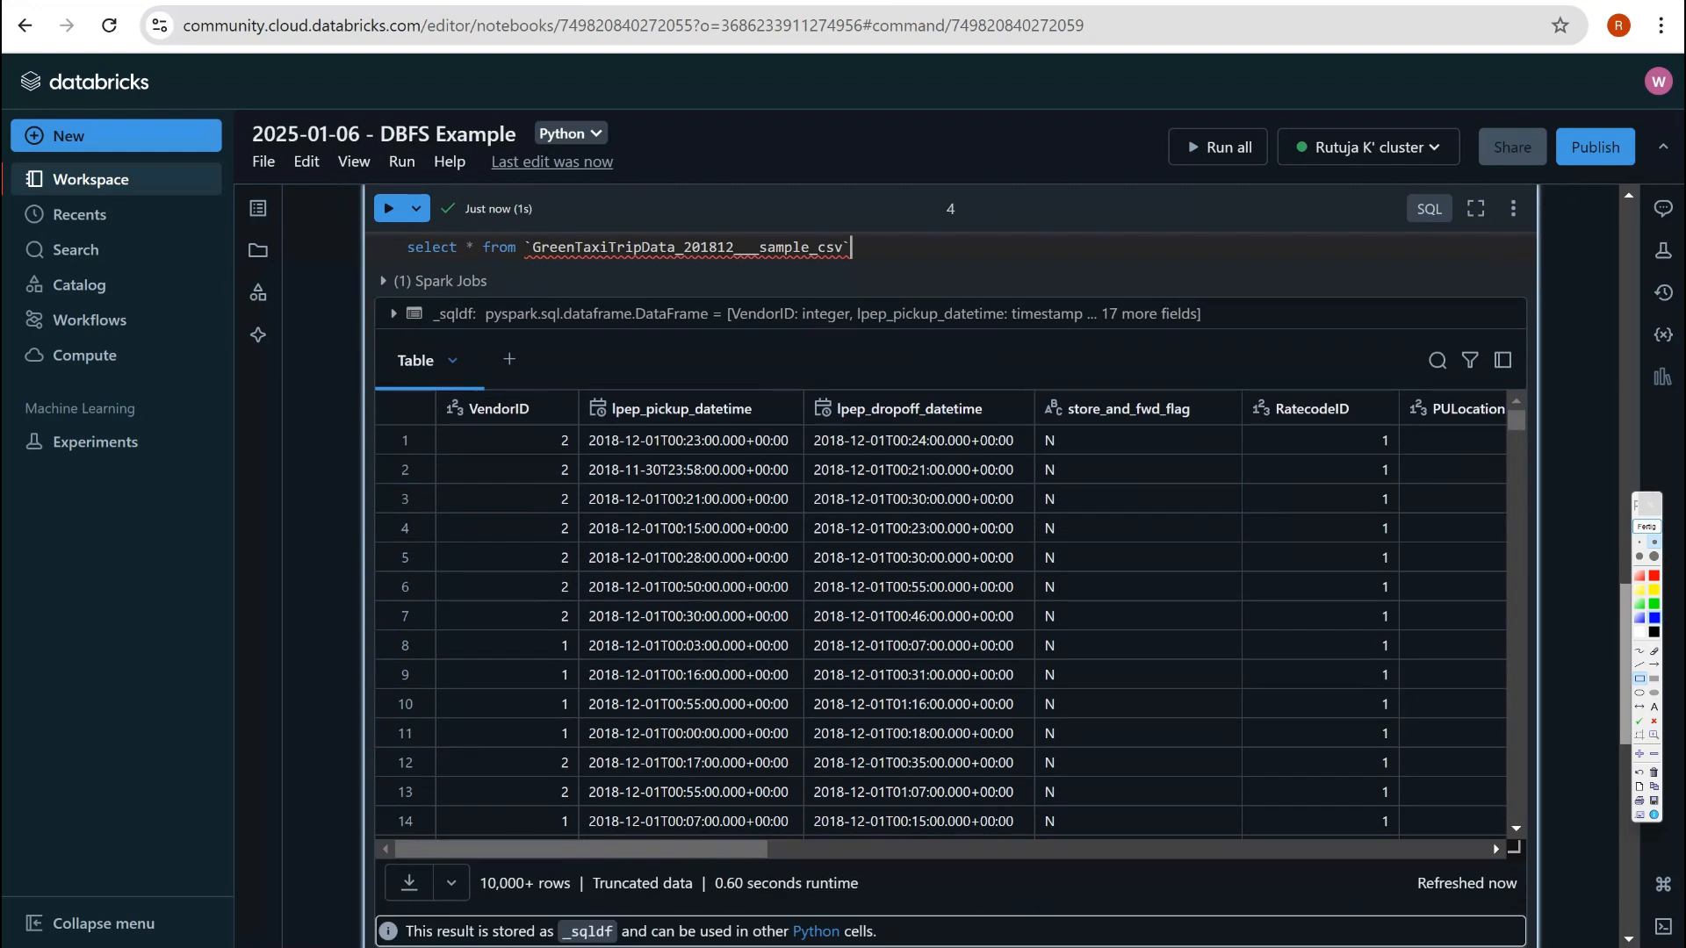
pyautogui.scroll(-4, 950, 562)
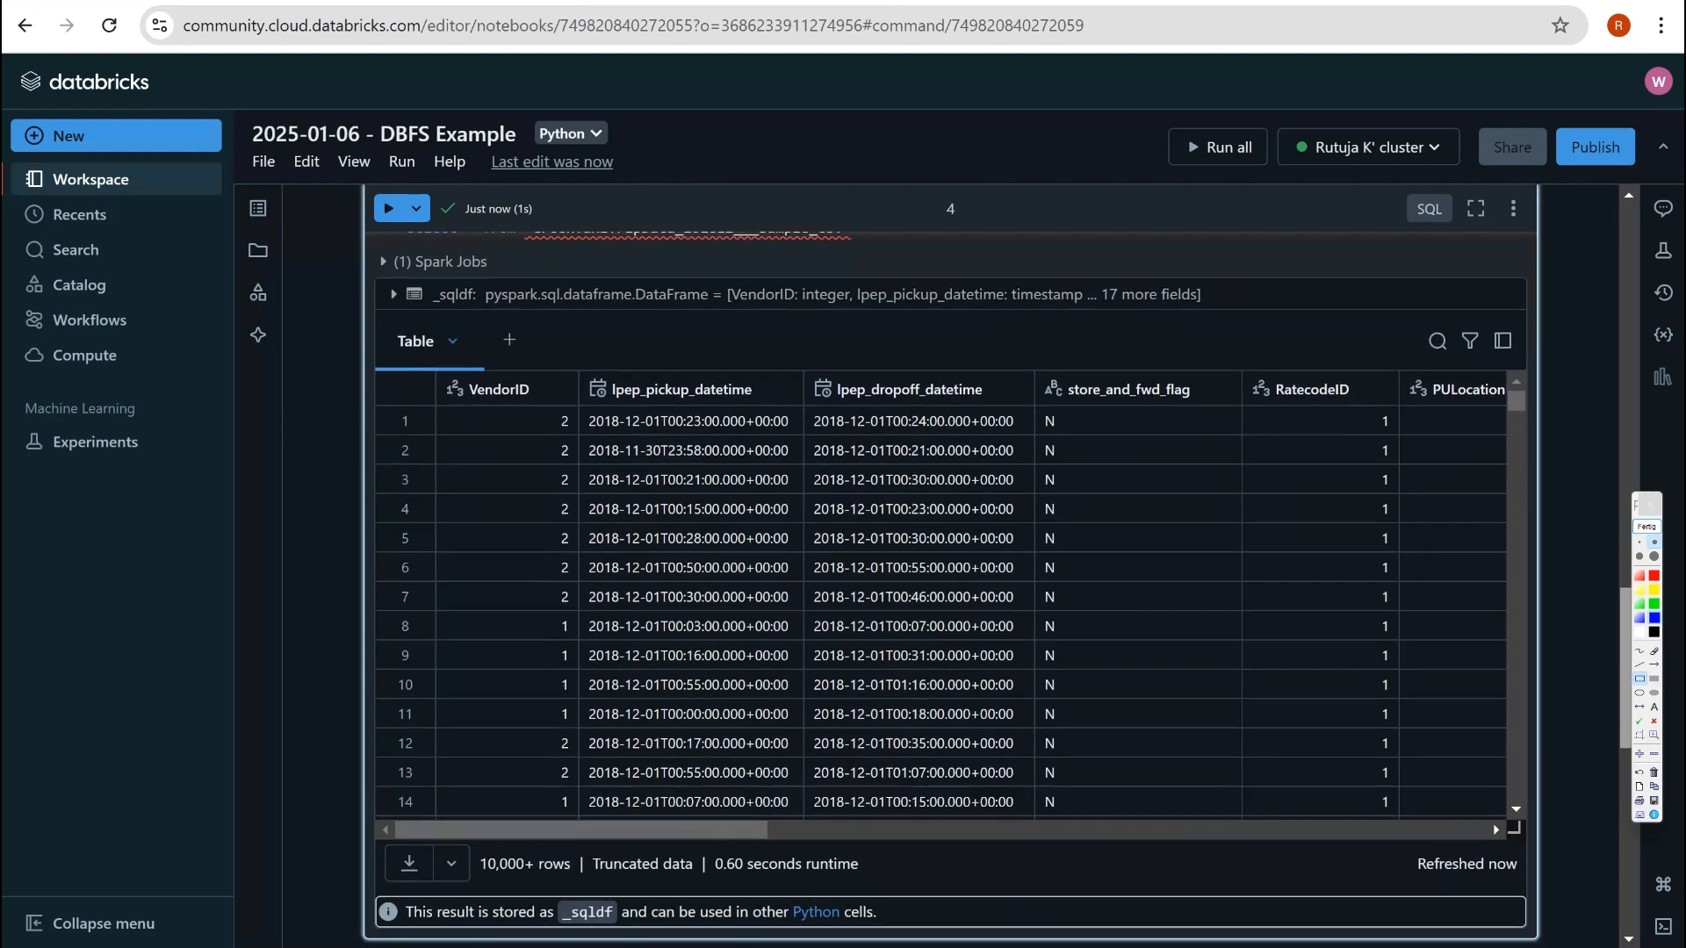
pyautogui.scroll(-1, 950, 562)
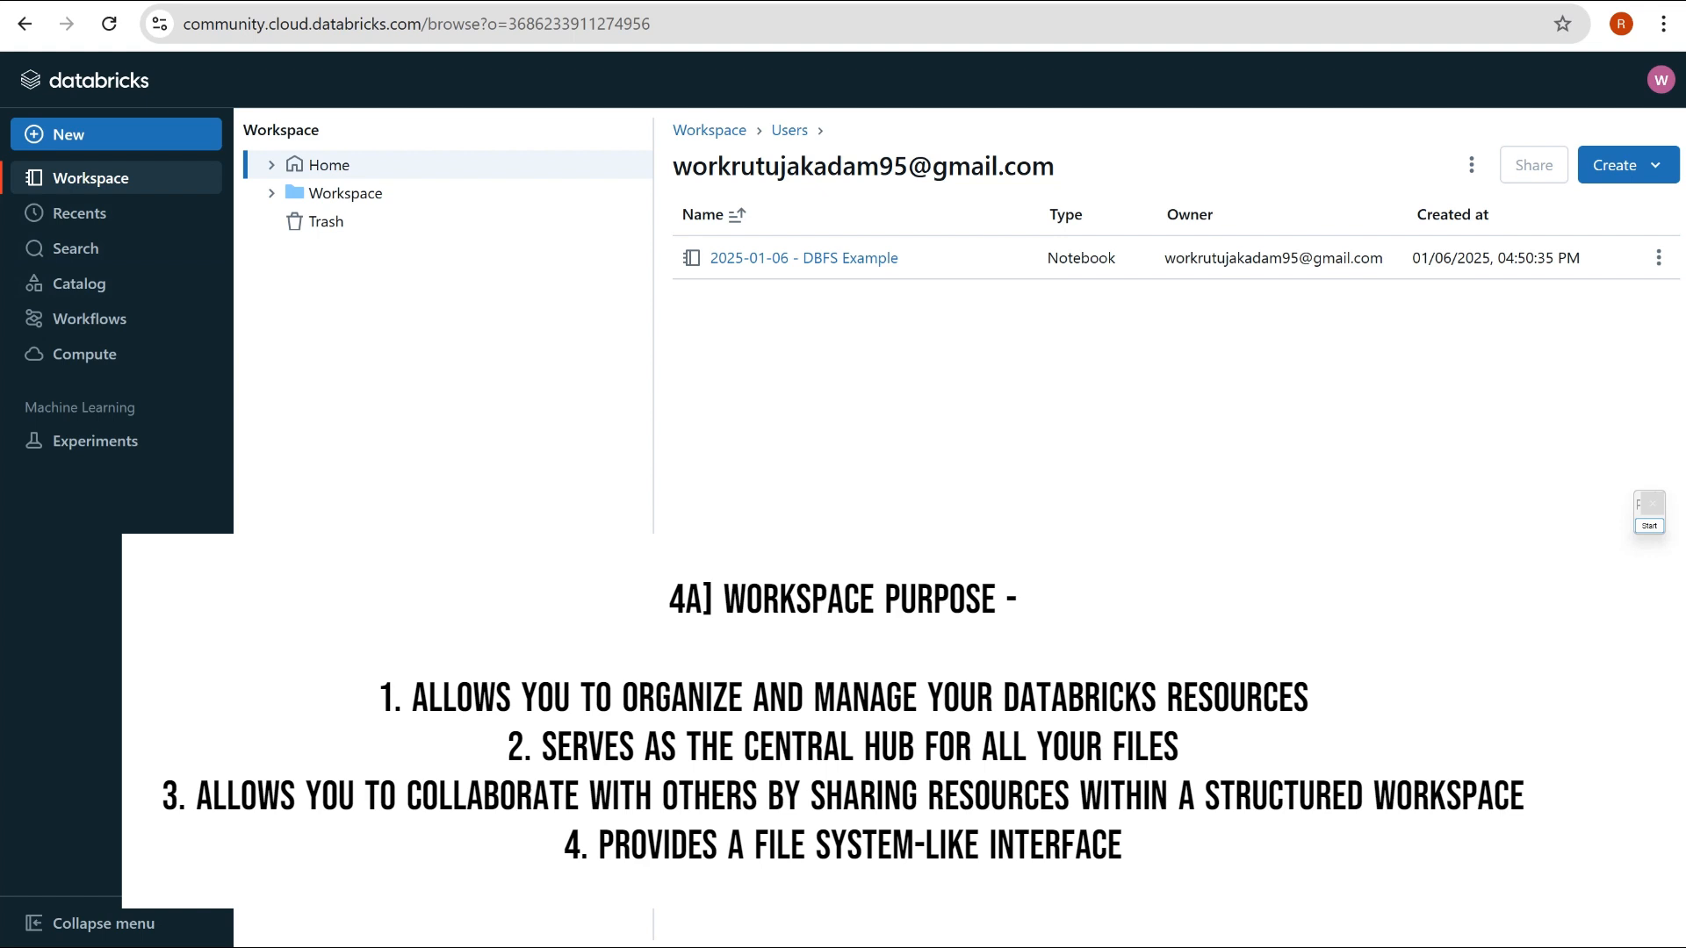
# Expand the Workspace folder in the tree and point out its Users and Shared folders with annotation arrows
pyautogui.click(272, 193)
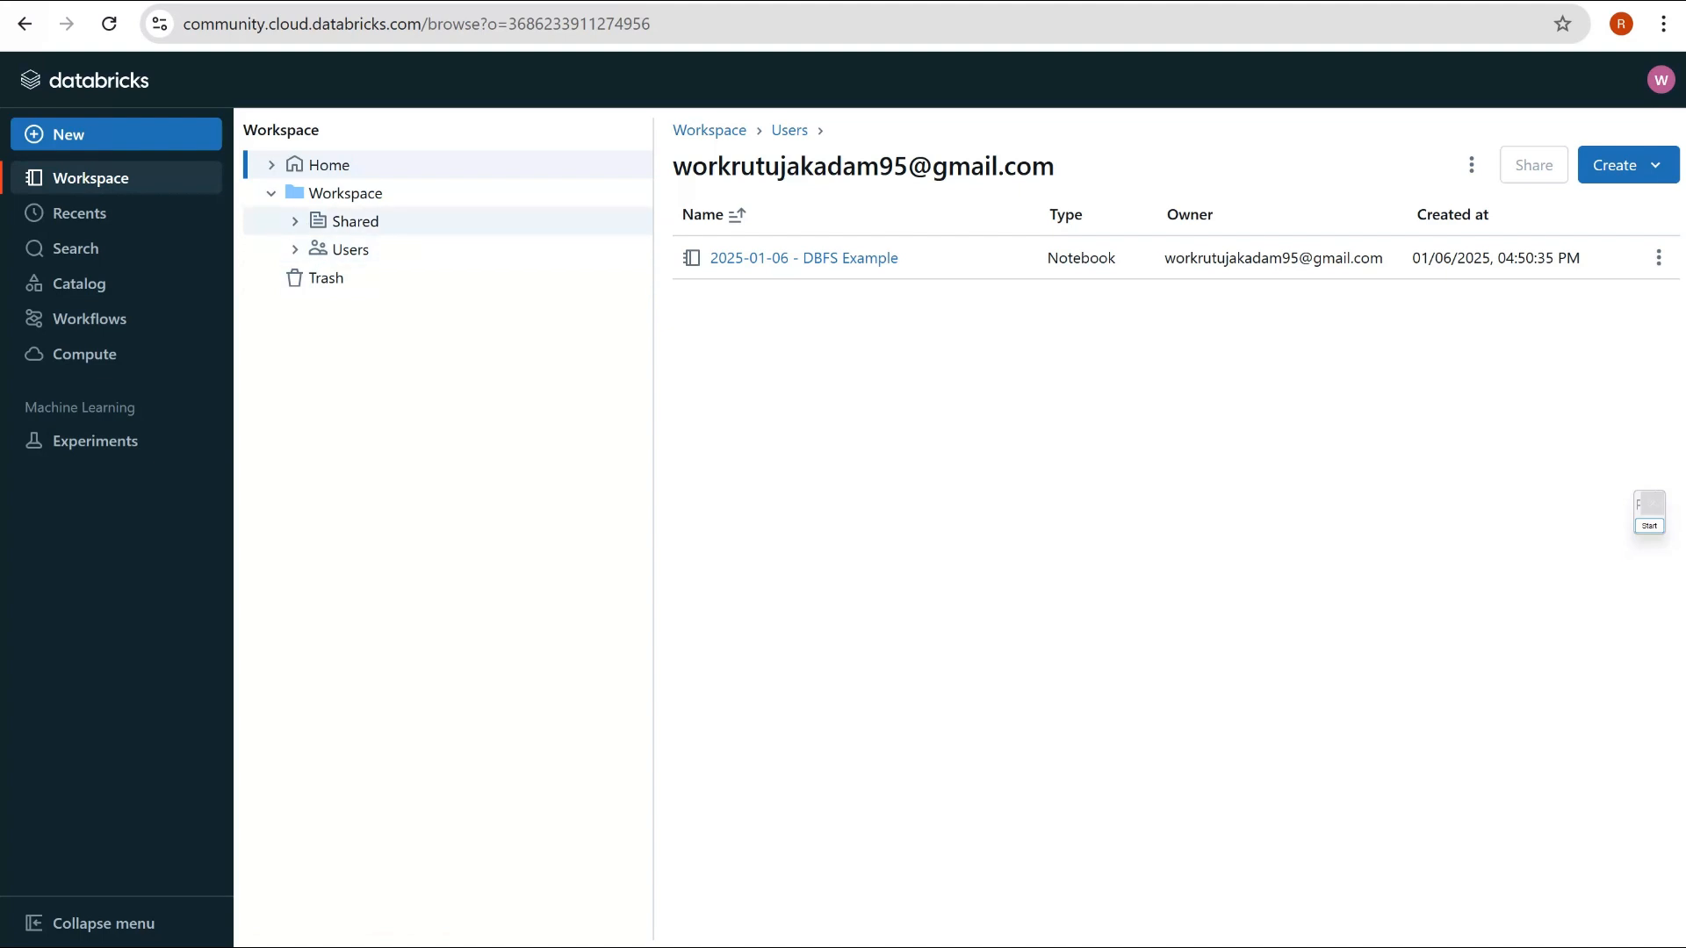
pyautogui.click(1649, 525)
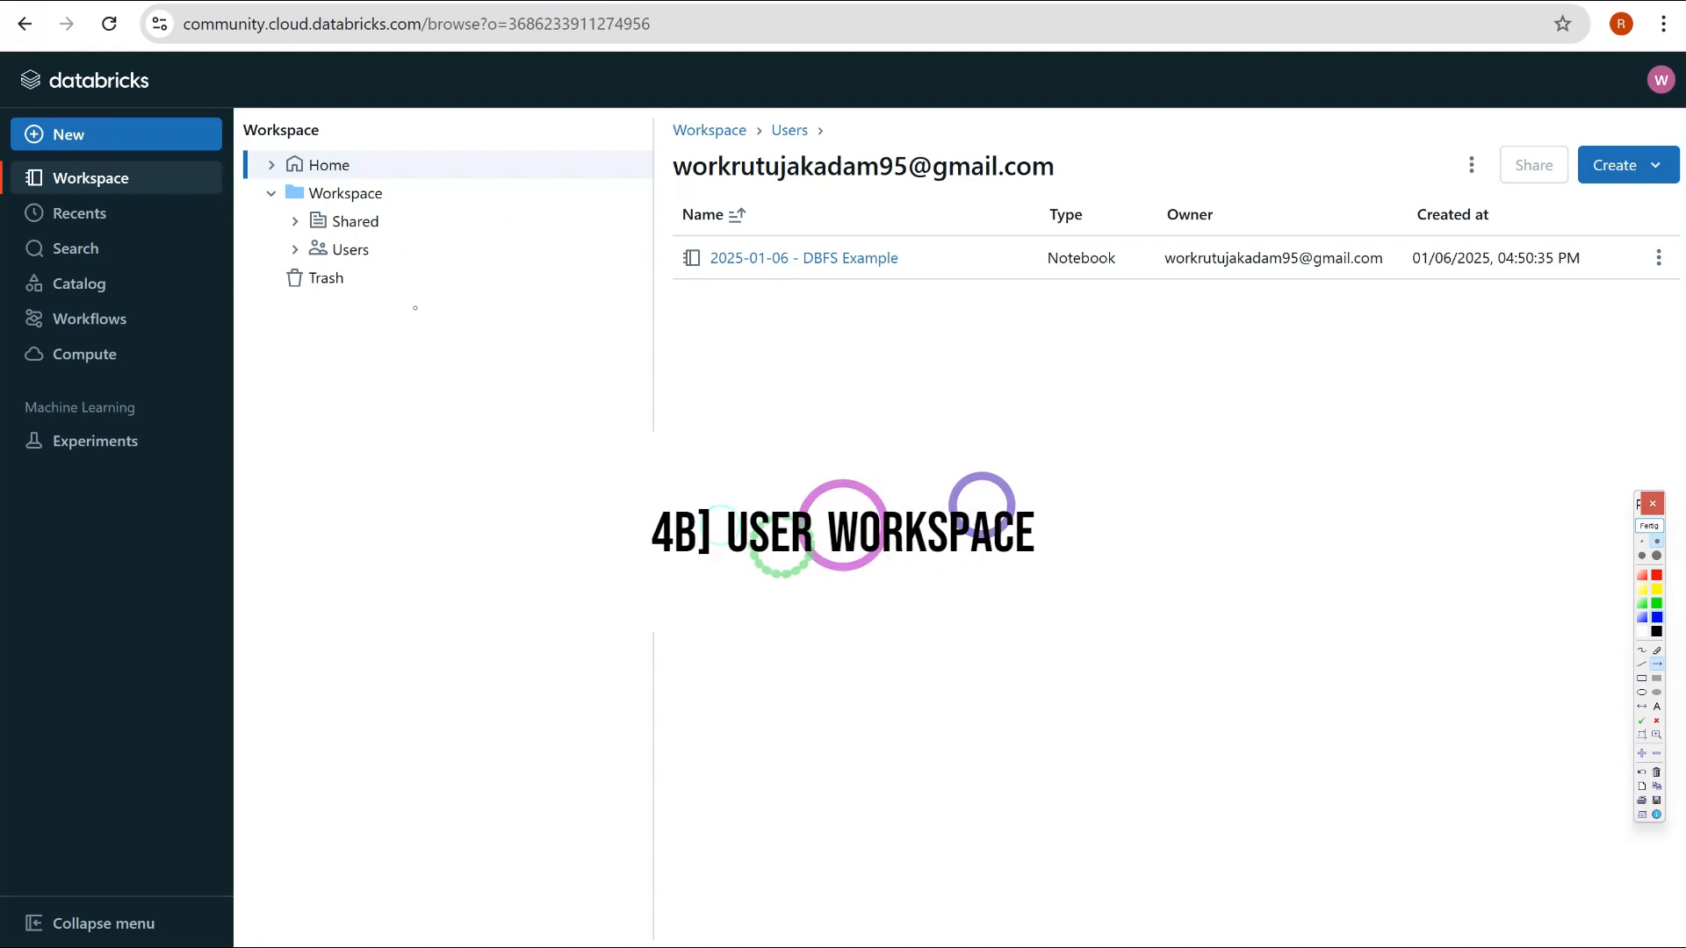
pyautogui.moveTo(382, 261); pyautogui.dragTo(417, 307)
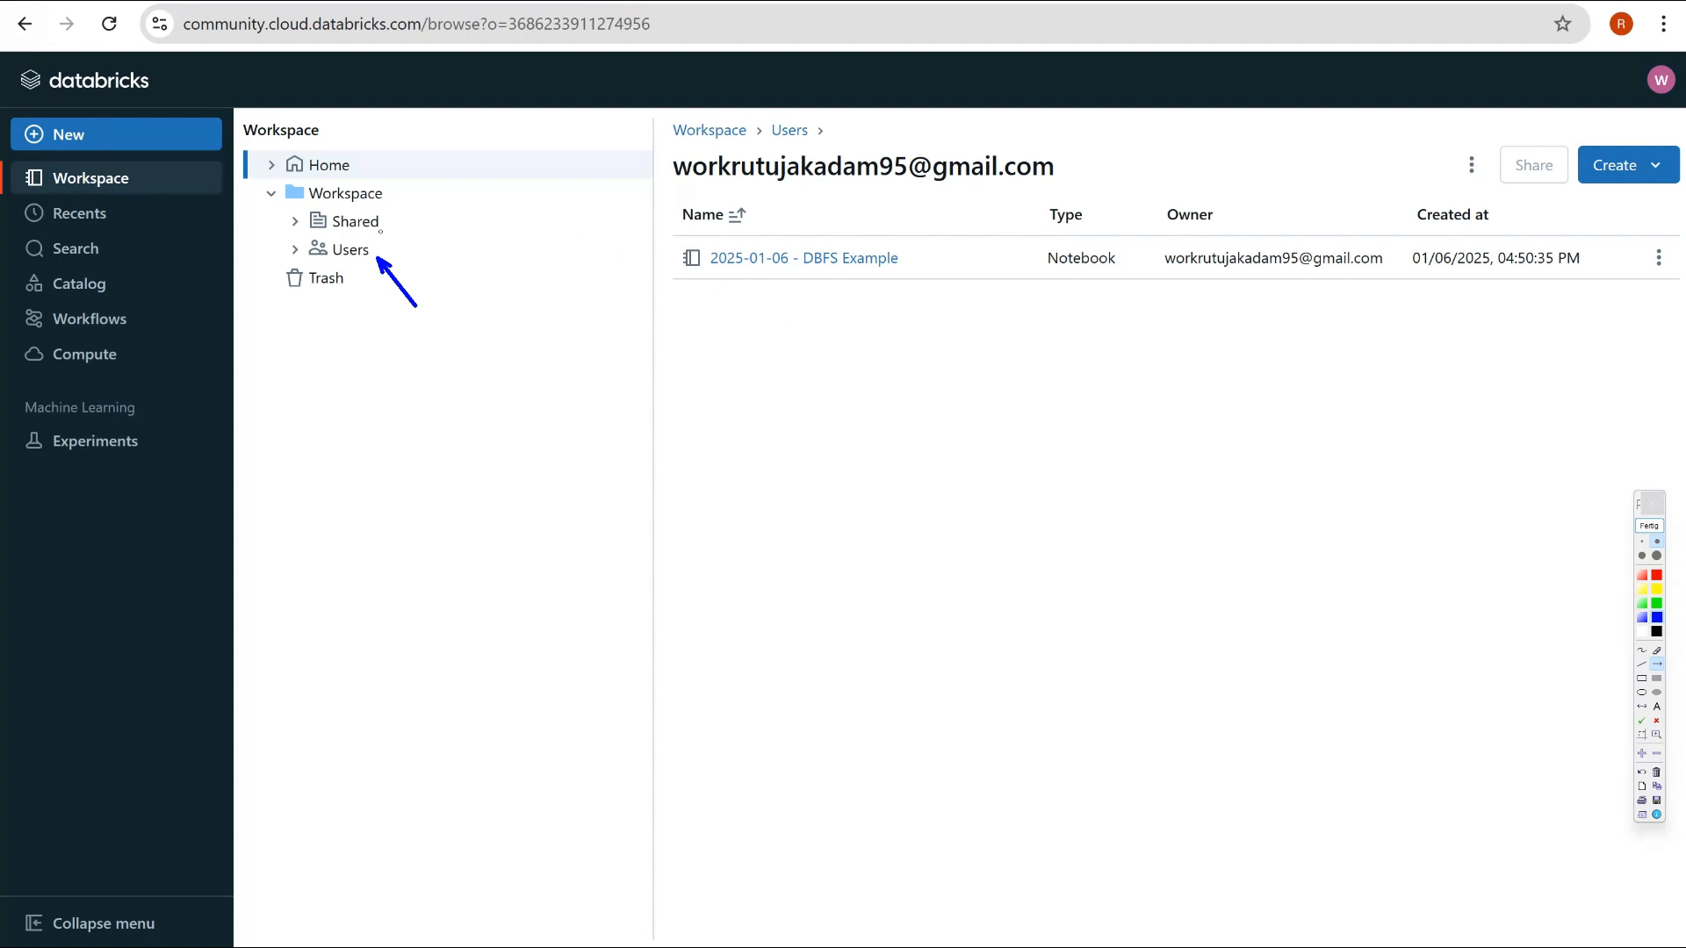
pyautogui.moveTo(457, 207); pyautogui.dragTo(389, 225)
pyautogui.click(1649, 526)
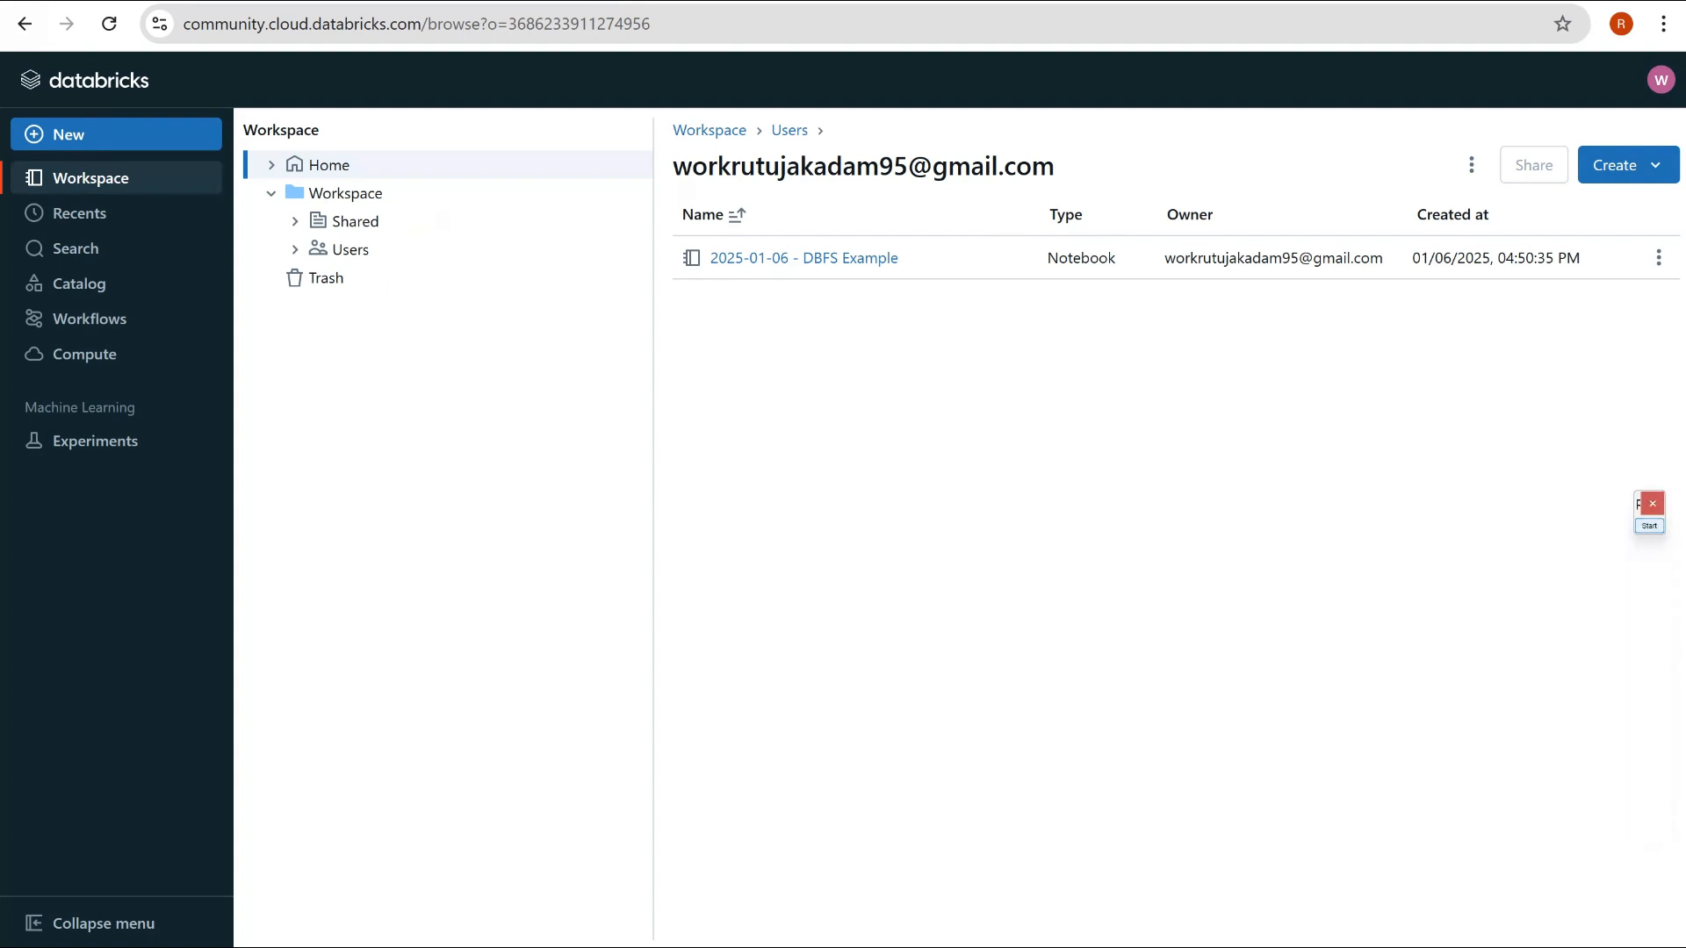
# Create a folder named "Databricks" in the user's home folder
pyautogui.click(1615, 165)
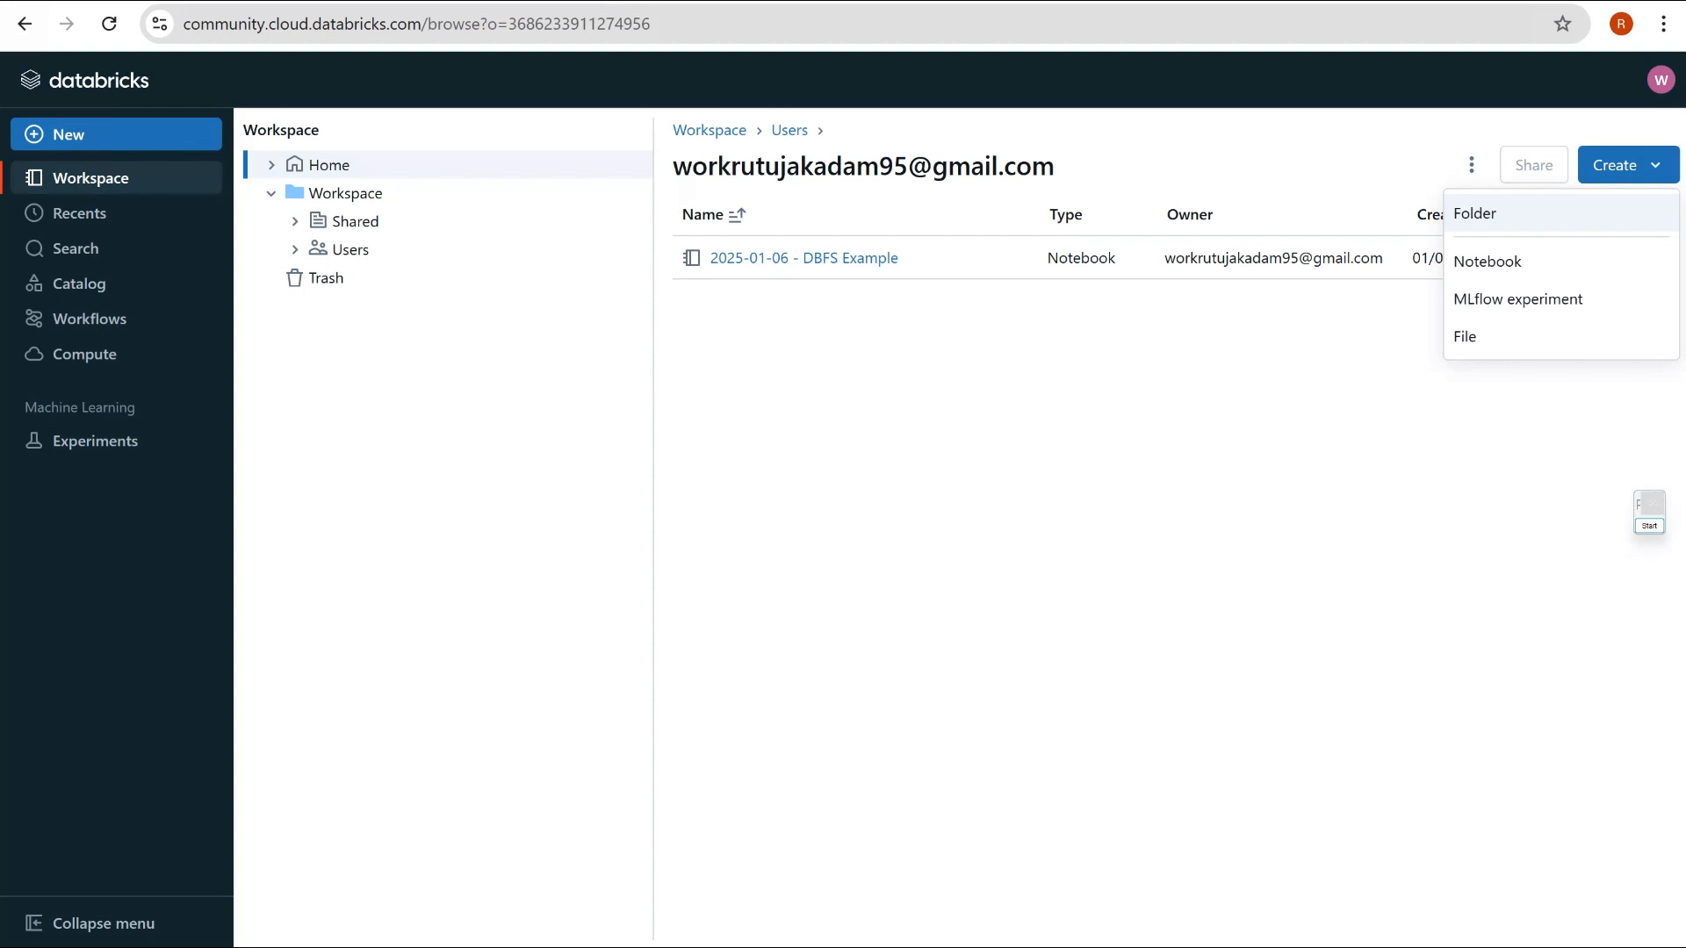
pyautogui.click(375, 195)
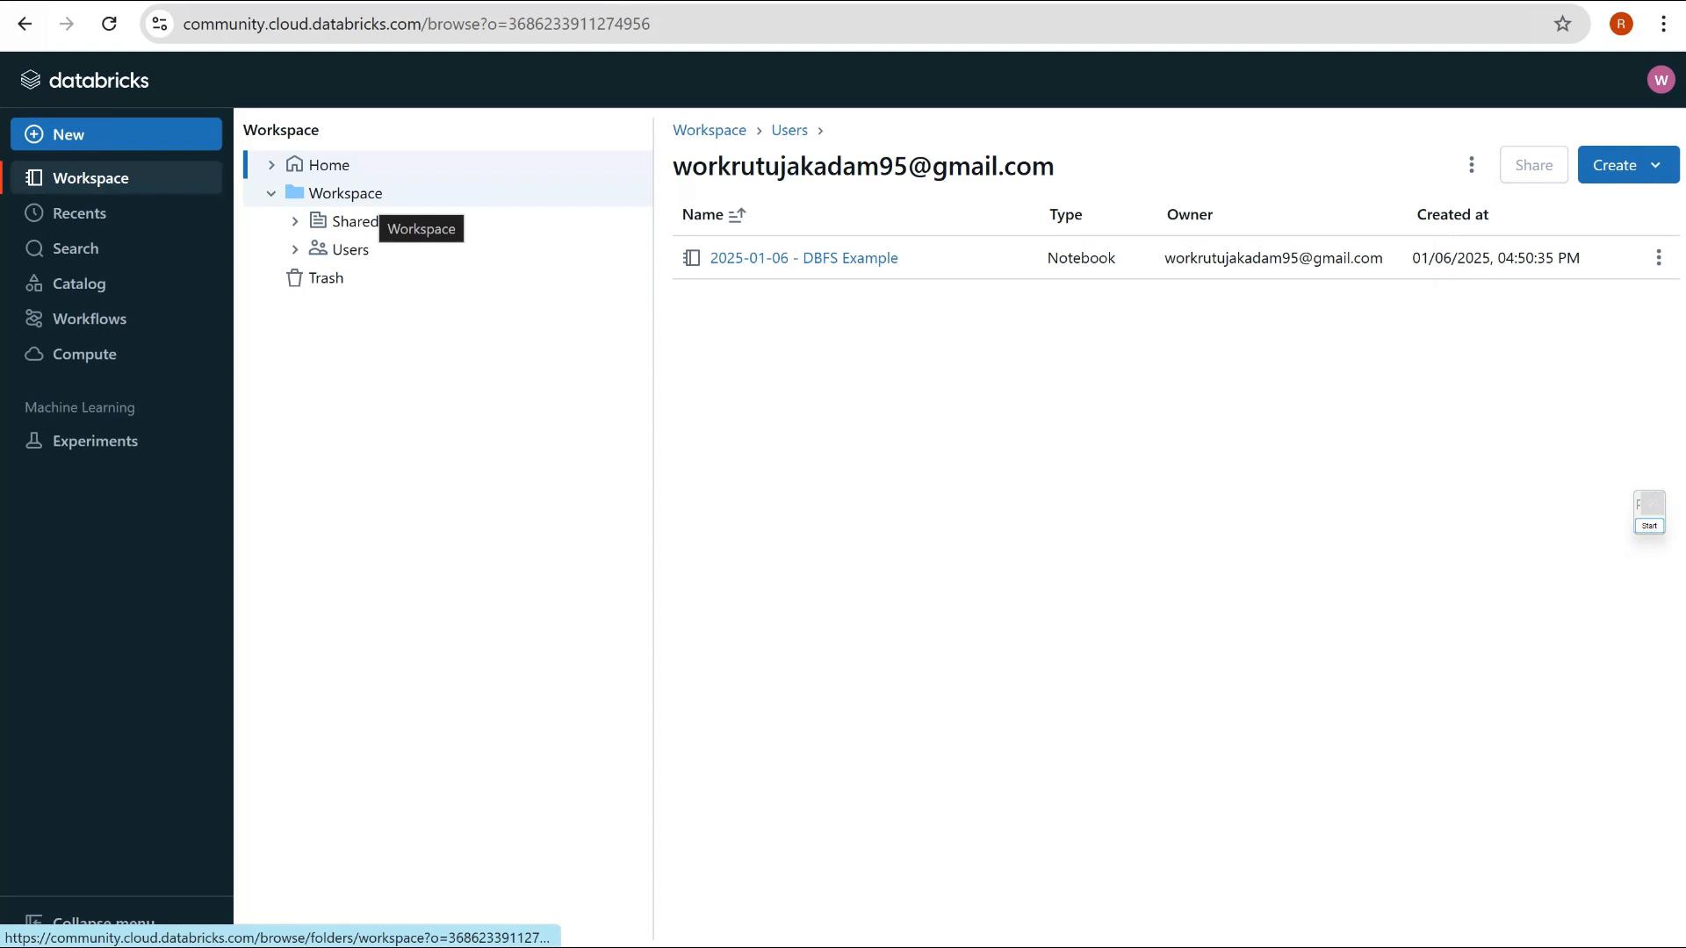
pyautogui.click(1615, 165)
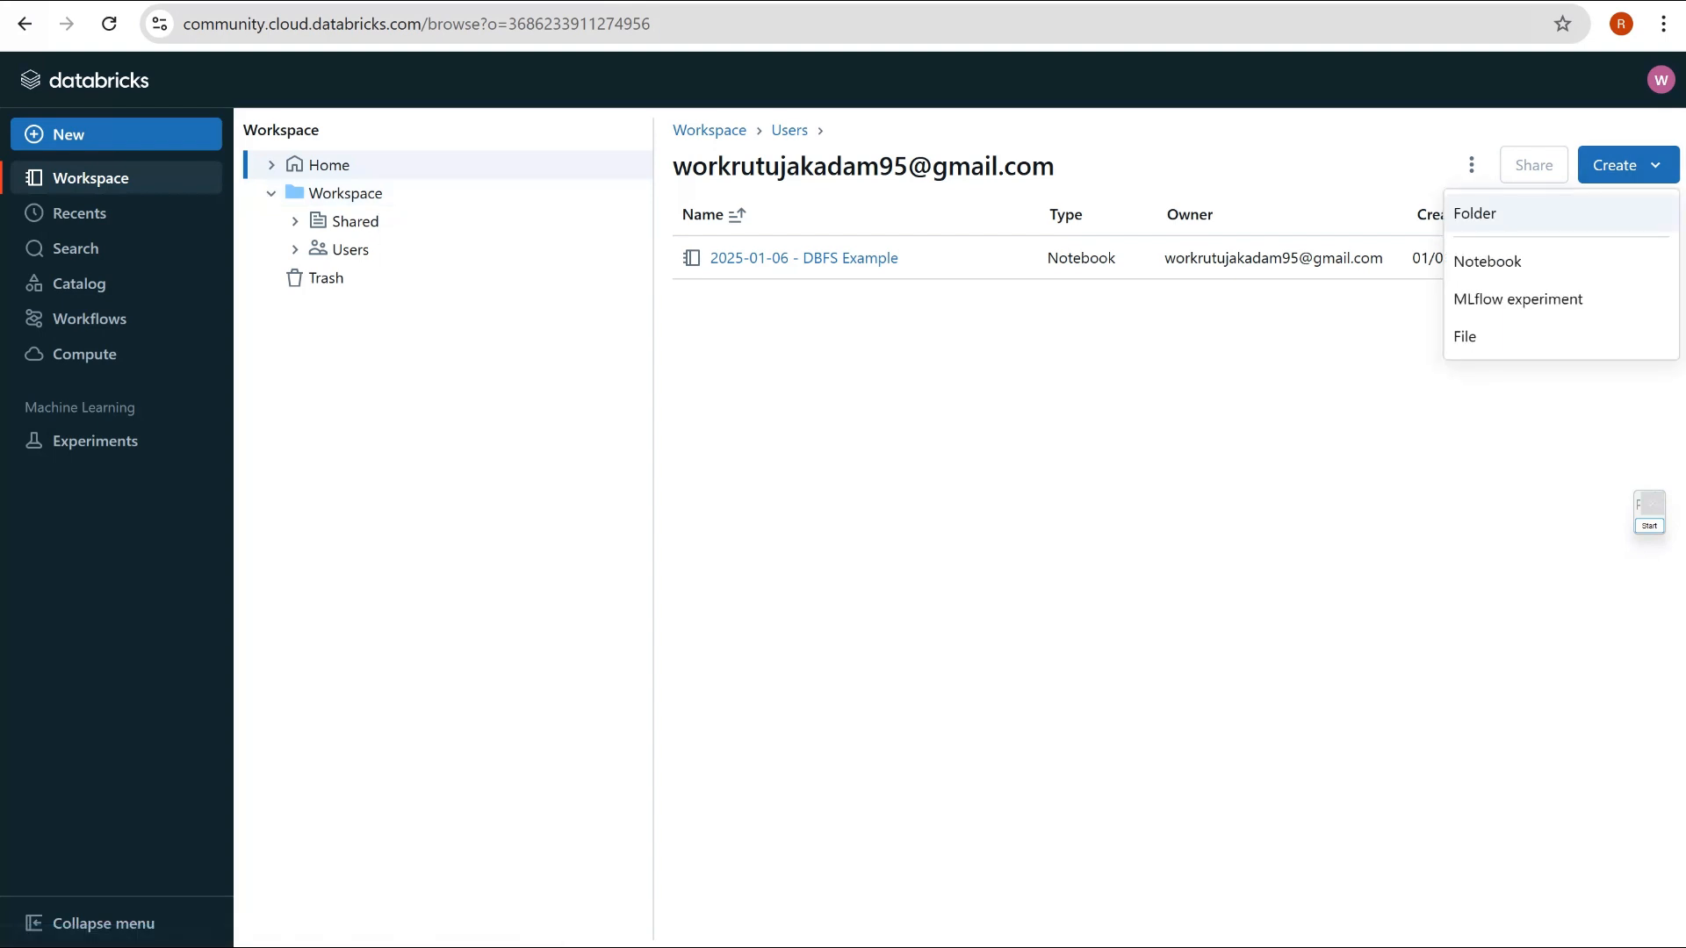
pyautogui.click(1475, 214)
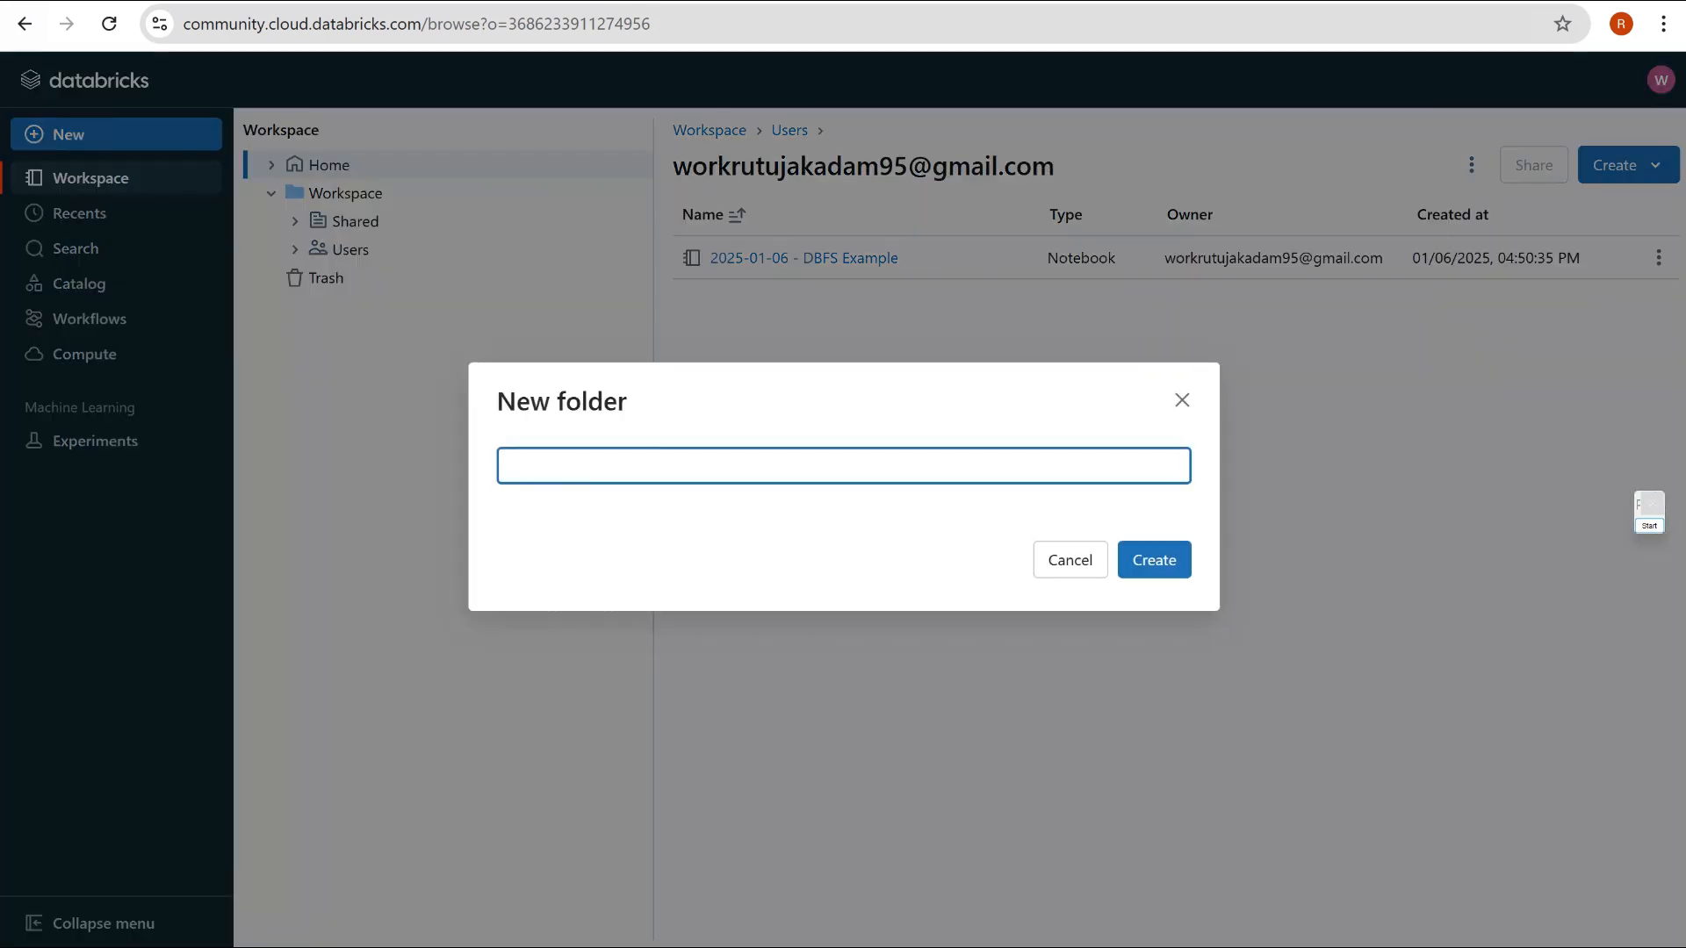
pyautogui.write('Databricks')
pyautogui.click(1154, 559)
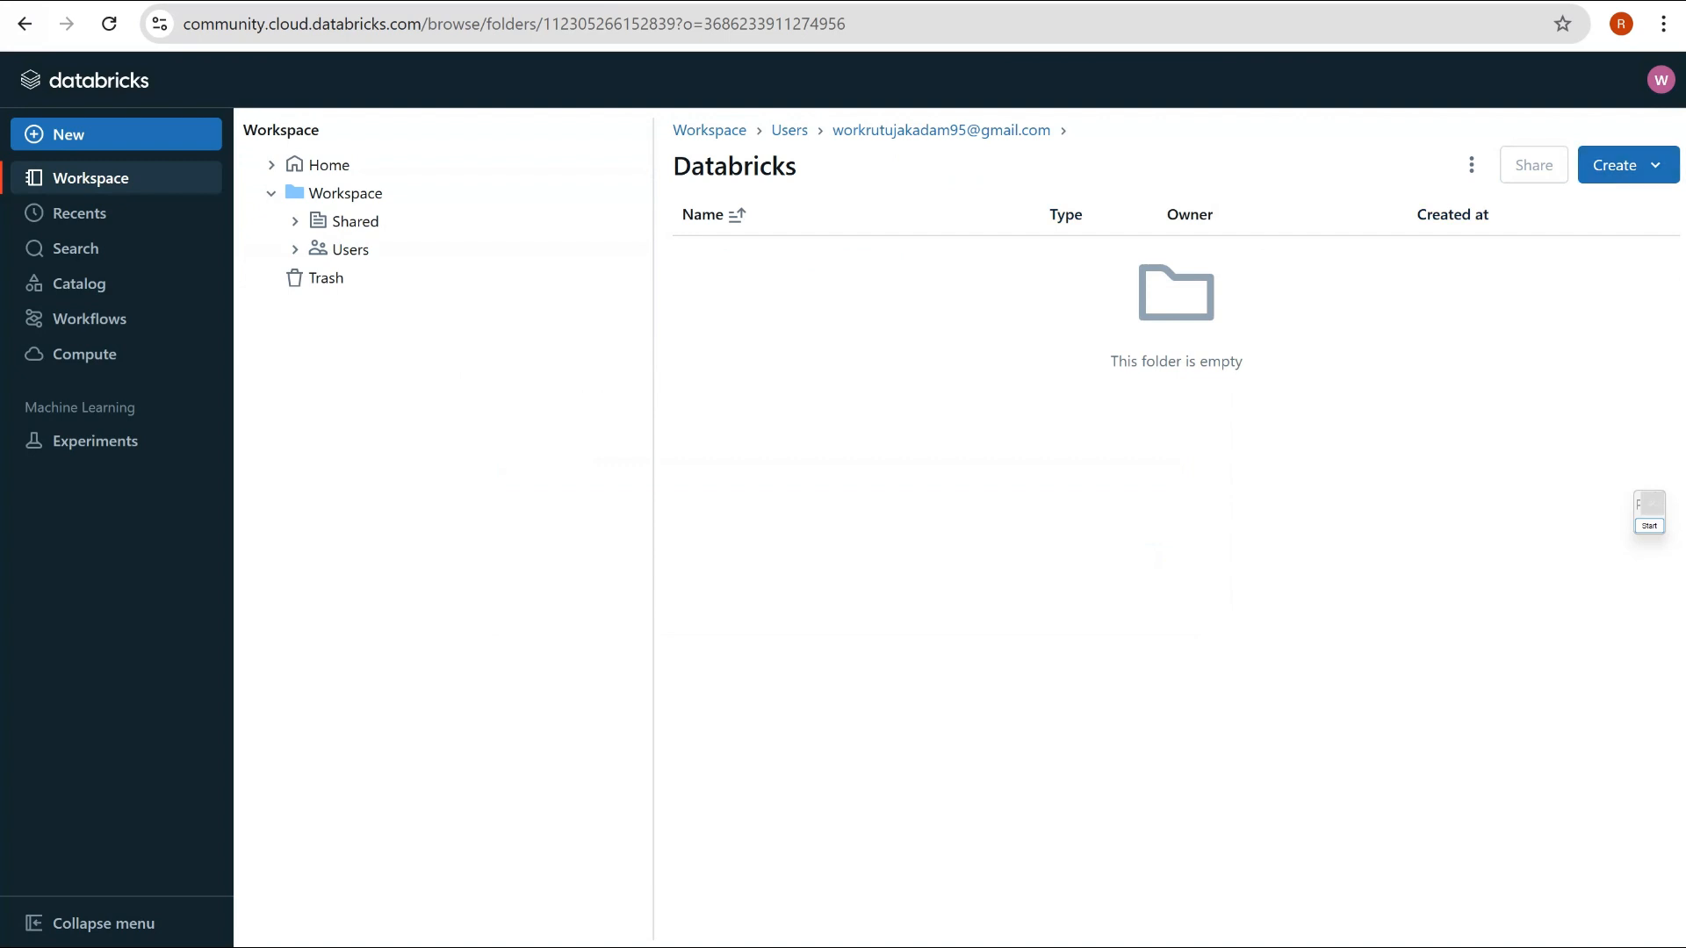
pyautogui.moveTo(674, 167); pyautogui.dragTo(801, 167)
pyautogui.click(736, 290)
# Create a new notebook in the Databricks folder and attach it to the running cluster
pyautogui.click(1628, 165)
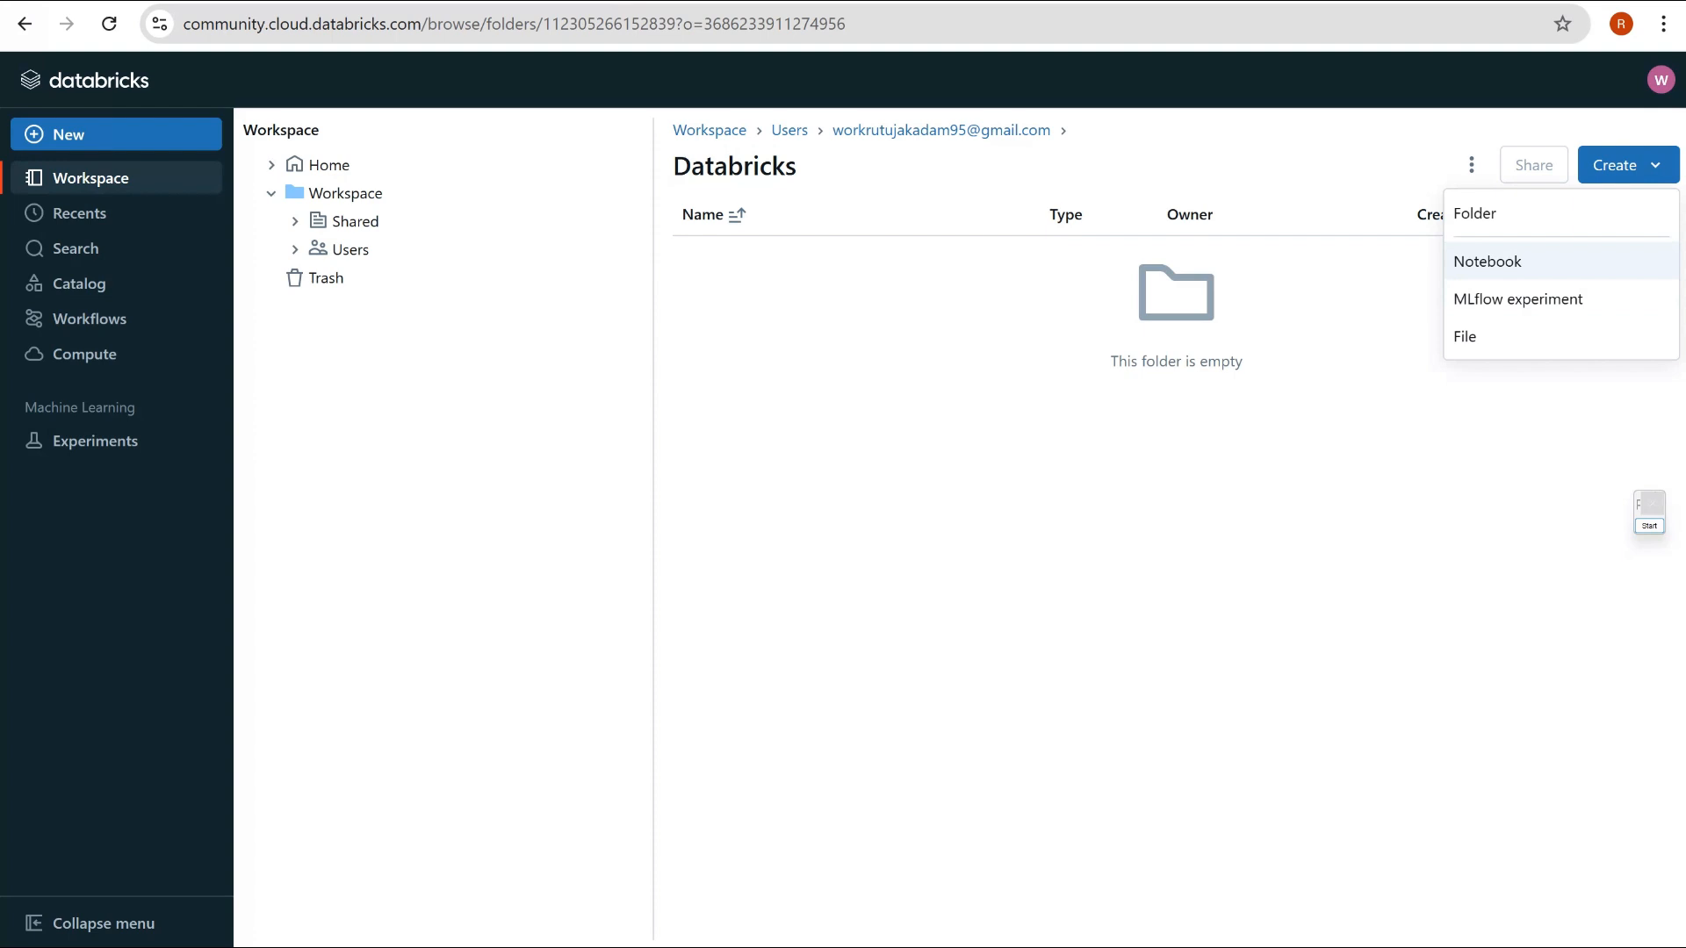
pyautogui.click(1488, 260)
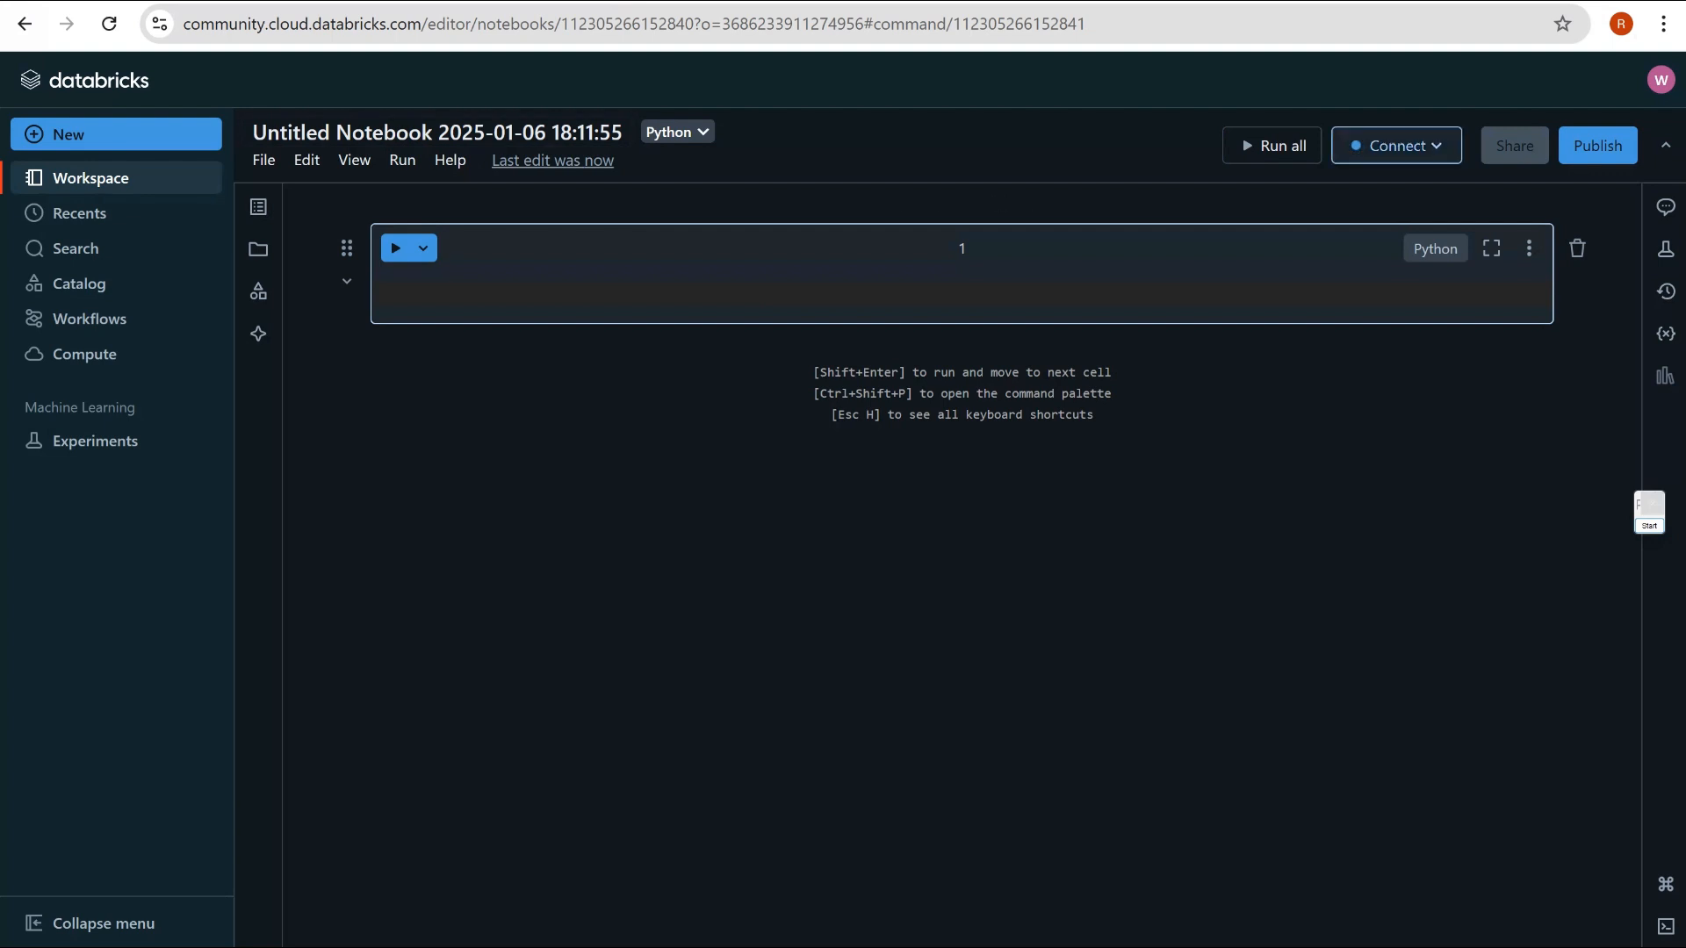
pyautogui.click(1396, 146)
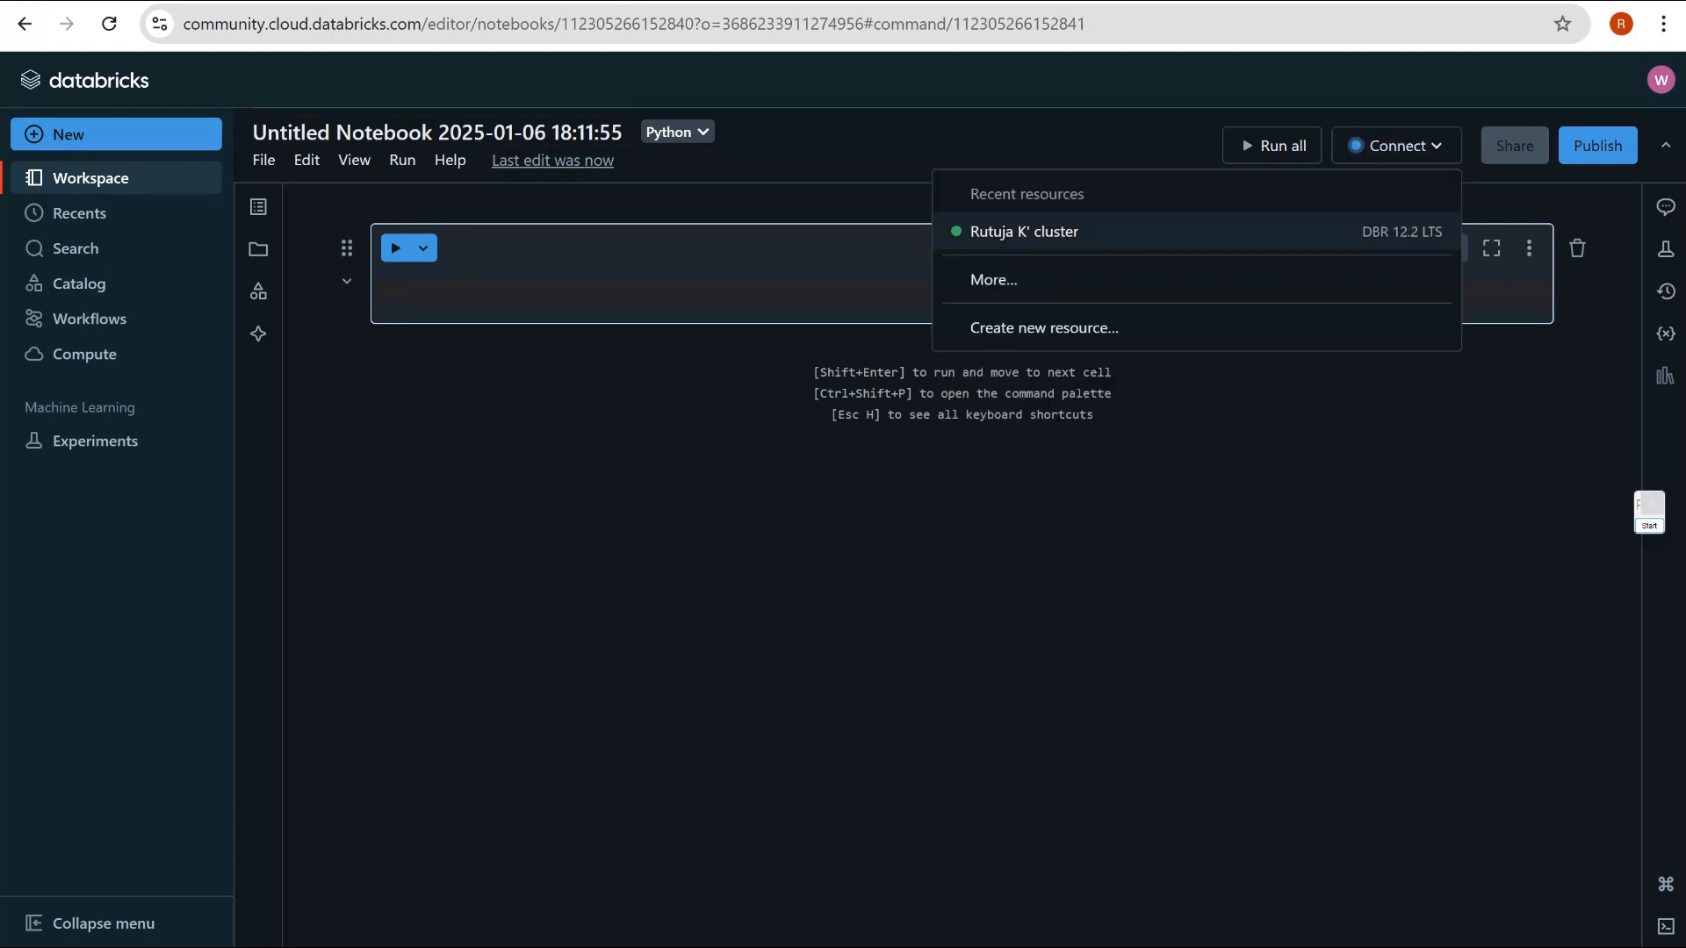
pyautogui.click(1197, 232)
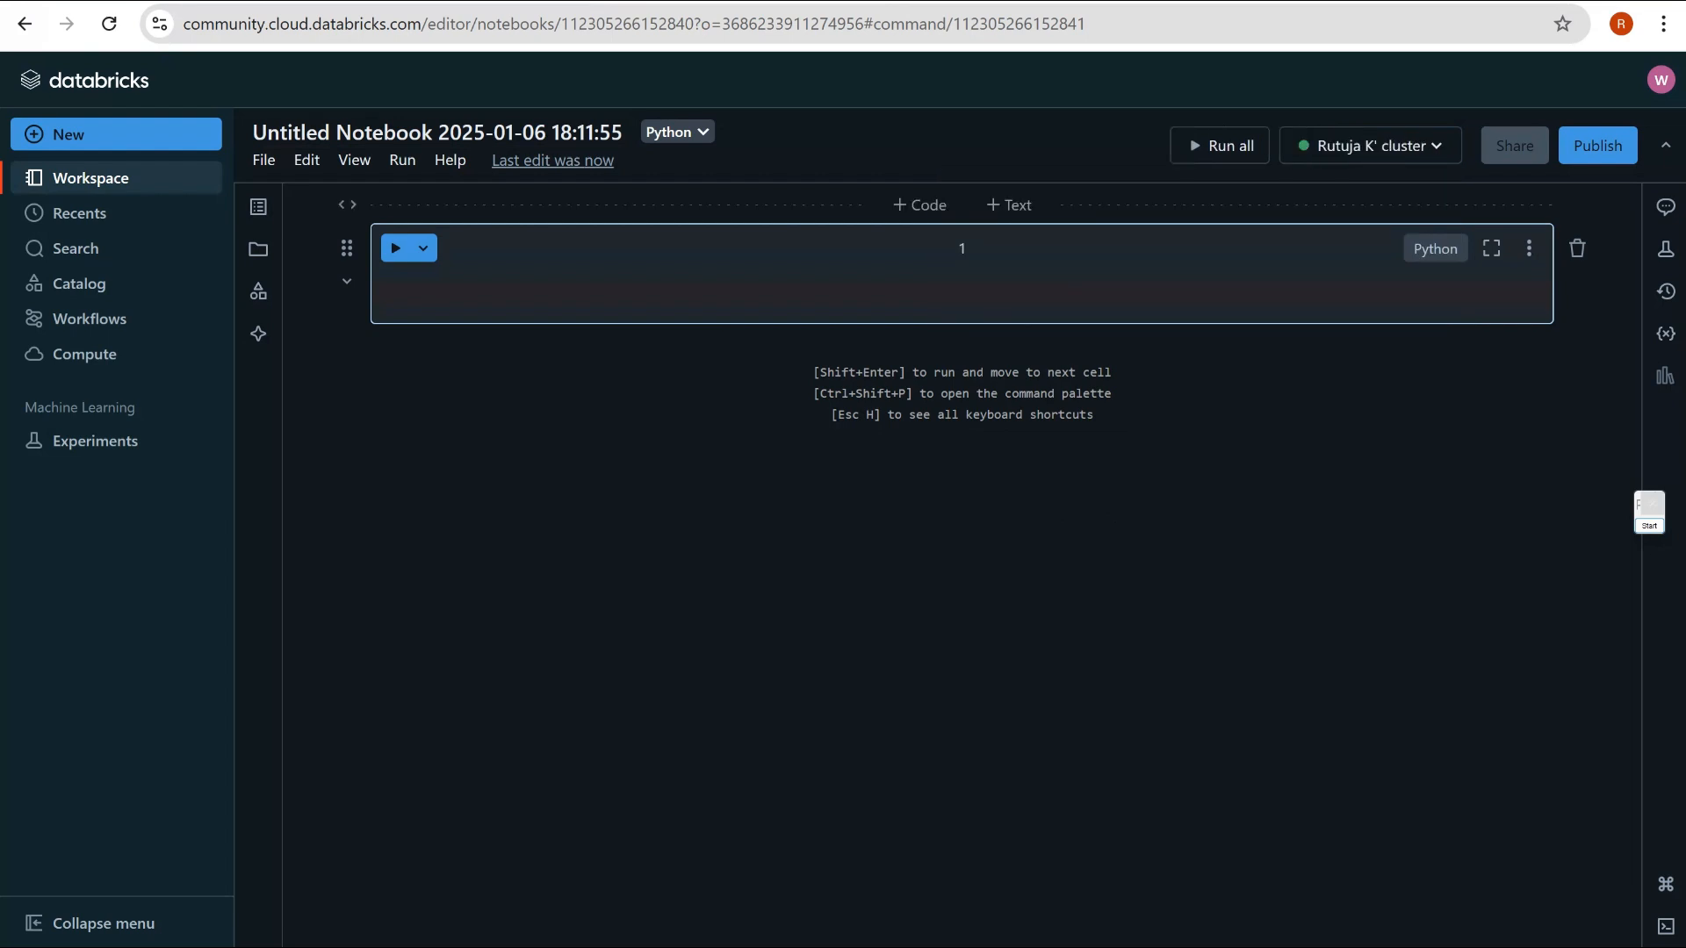
# Rename the notebook as "Databricks Demo 1"
pyautogui.doubleClick(611, 132)
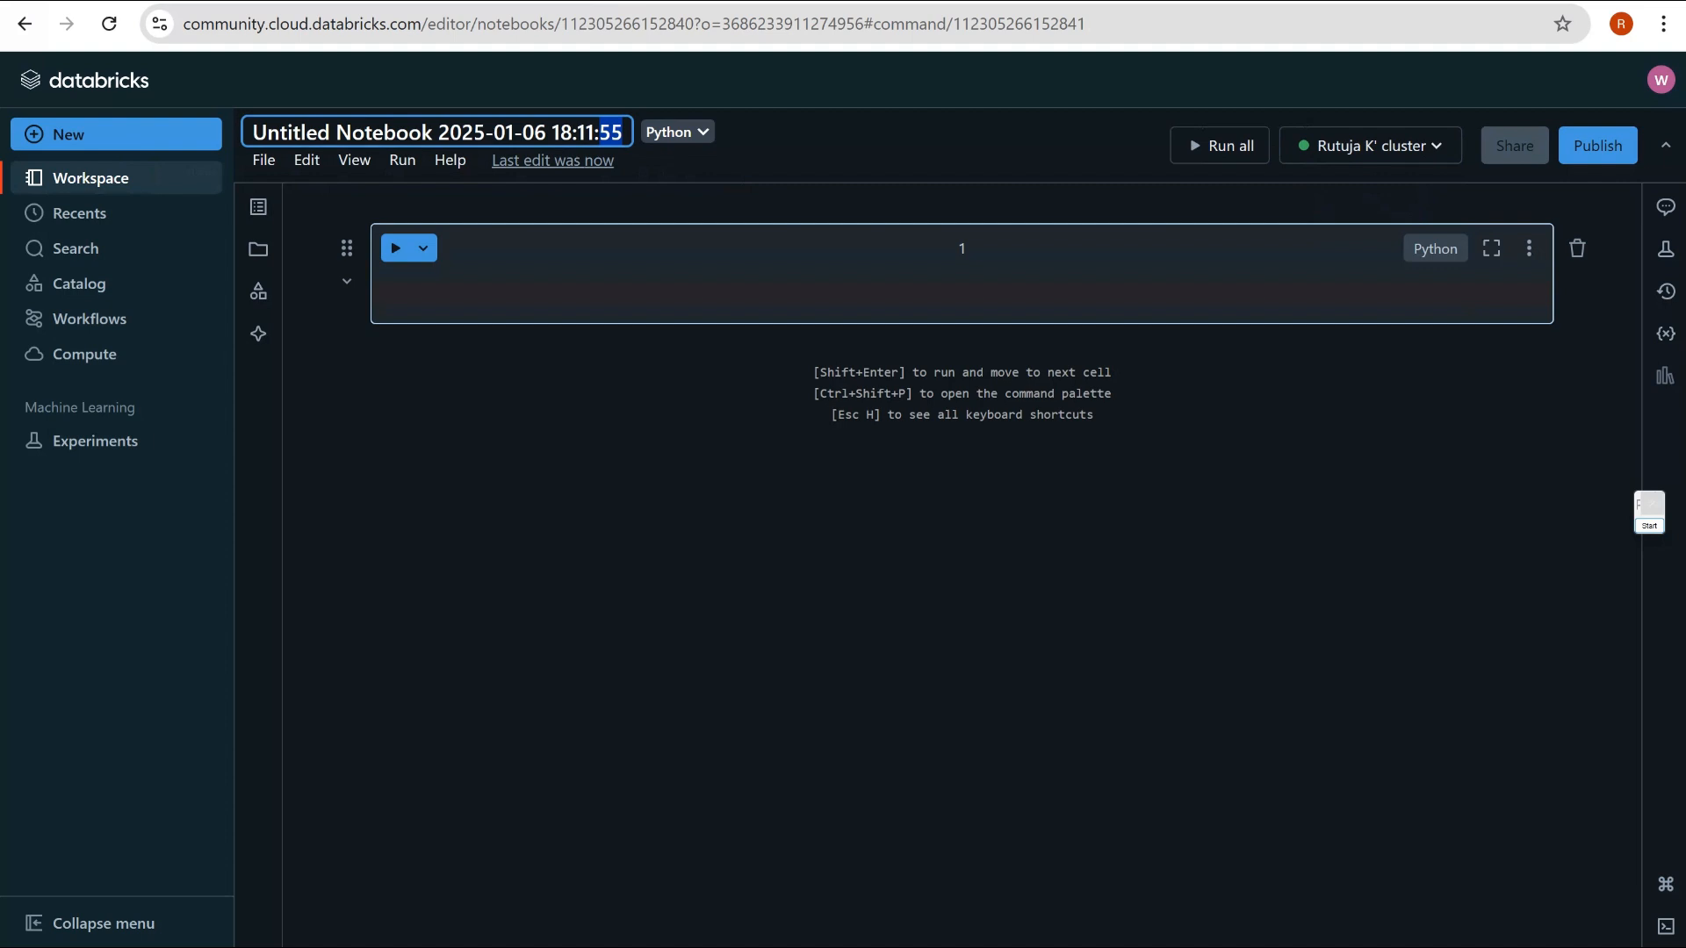
pyautogui.hotkey('ctrl', 'a')
pyautogui.press('BackSpace')
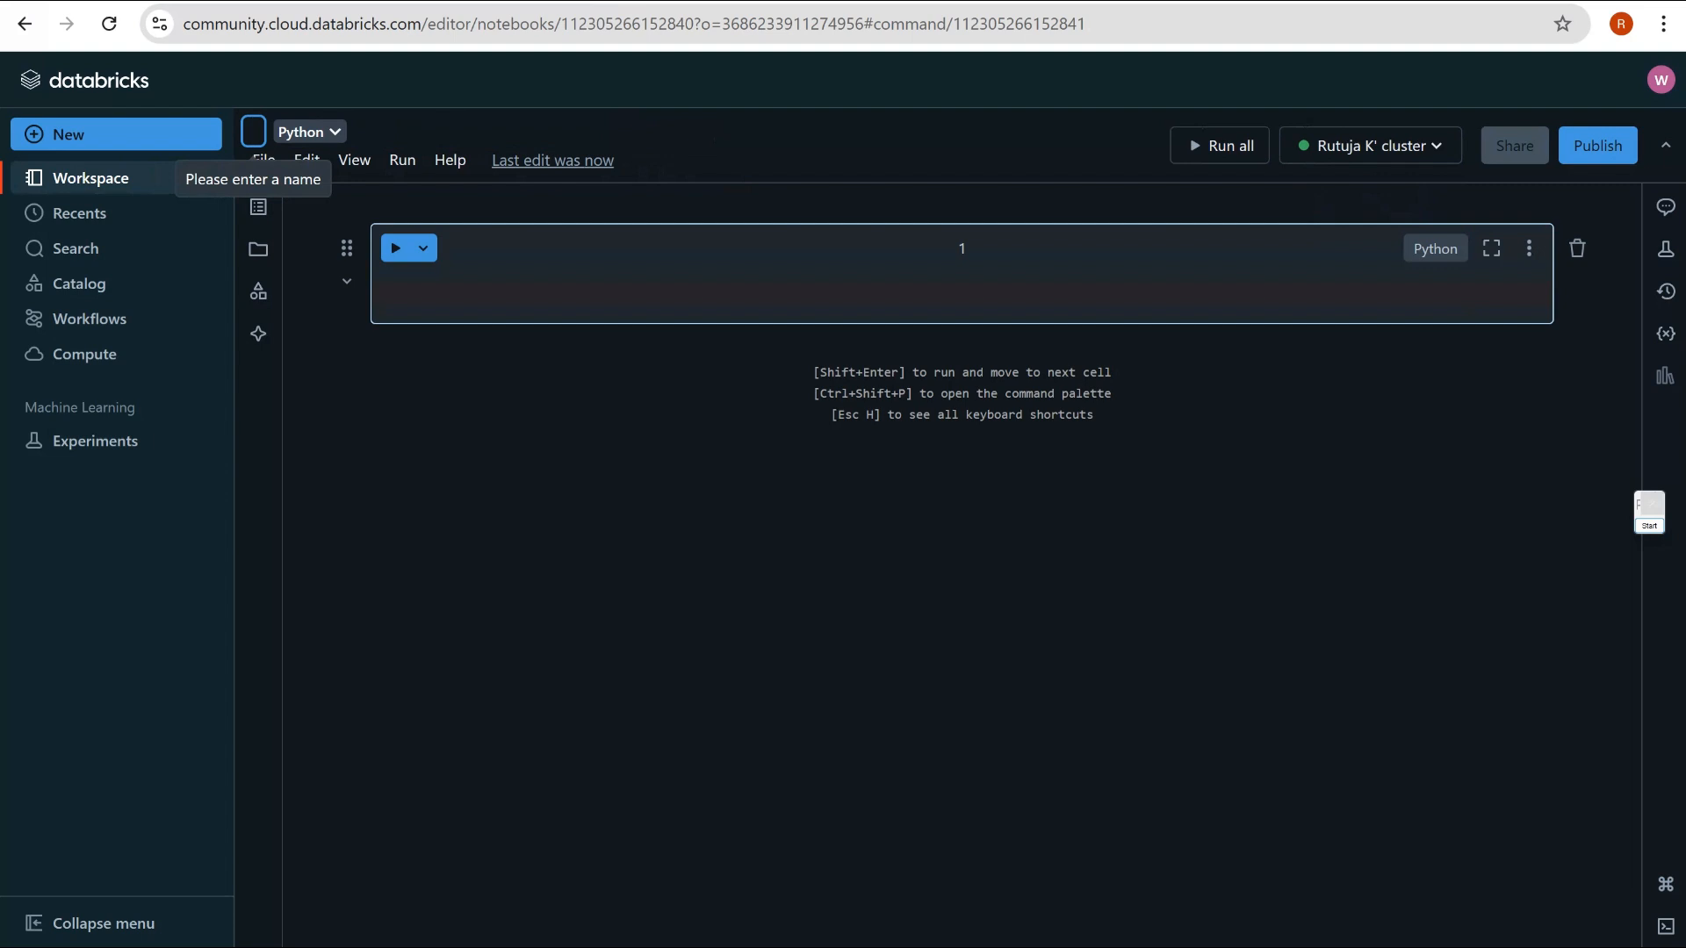
pyautogui.write('Dat')
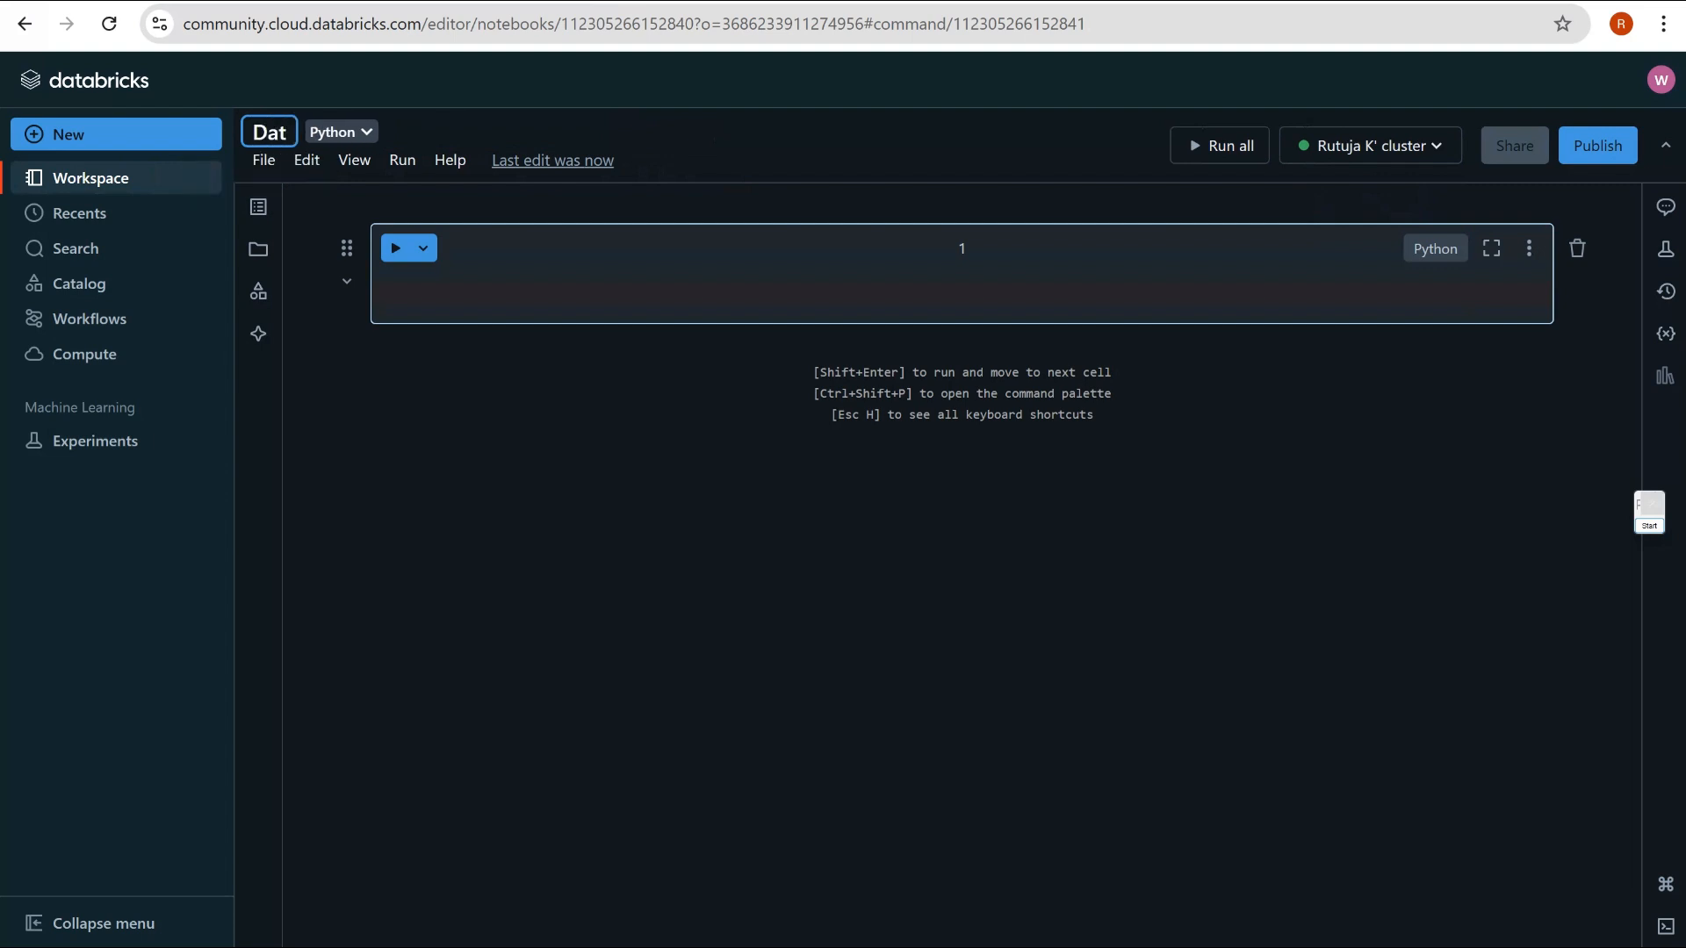
pyautogui.write('abricks')
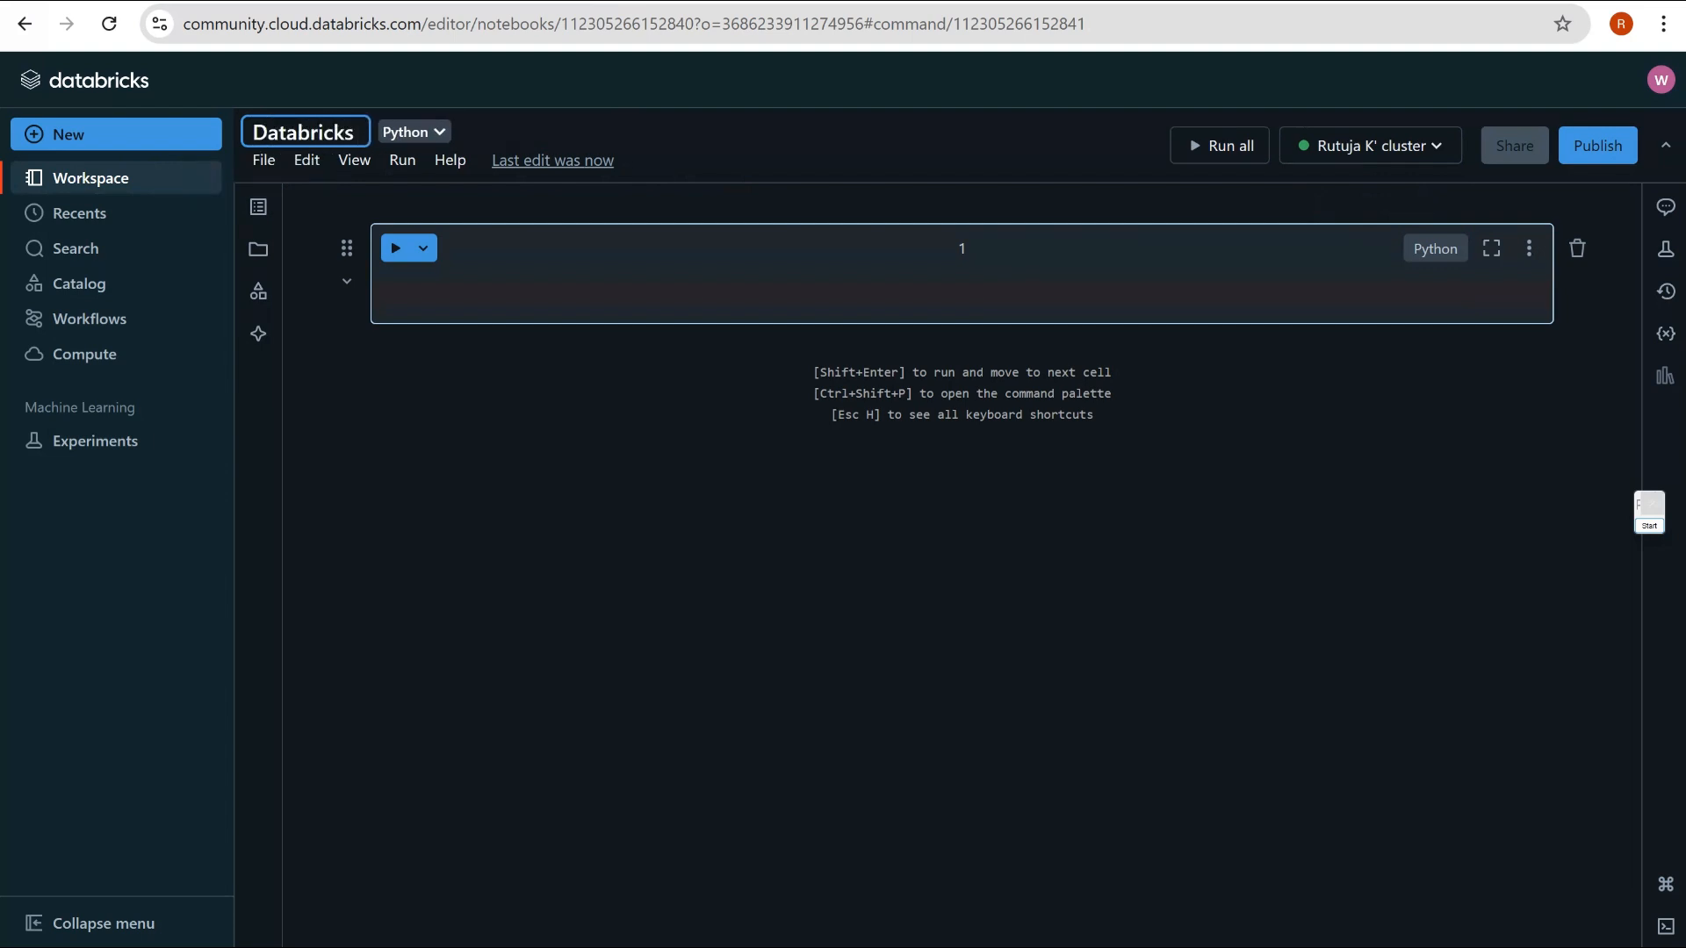
pyautogui.write(' Demo 1')
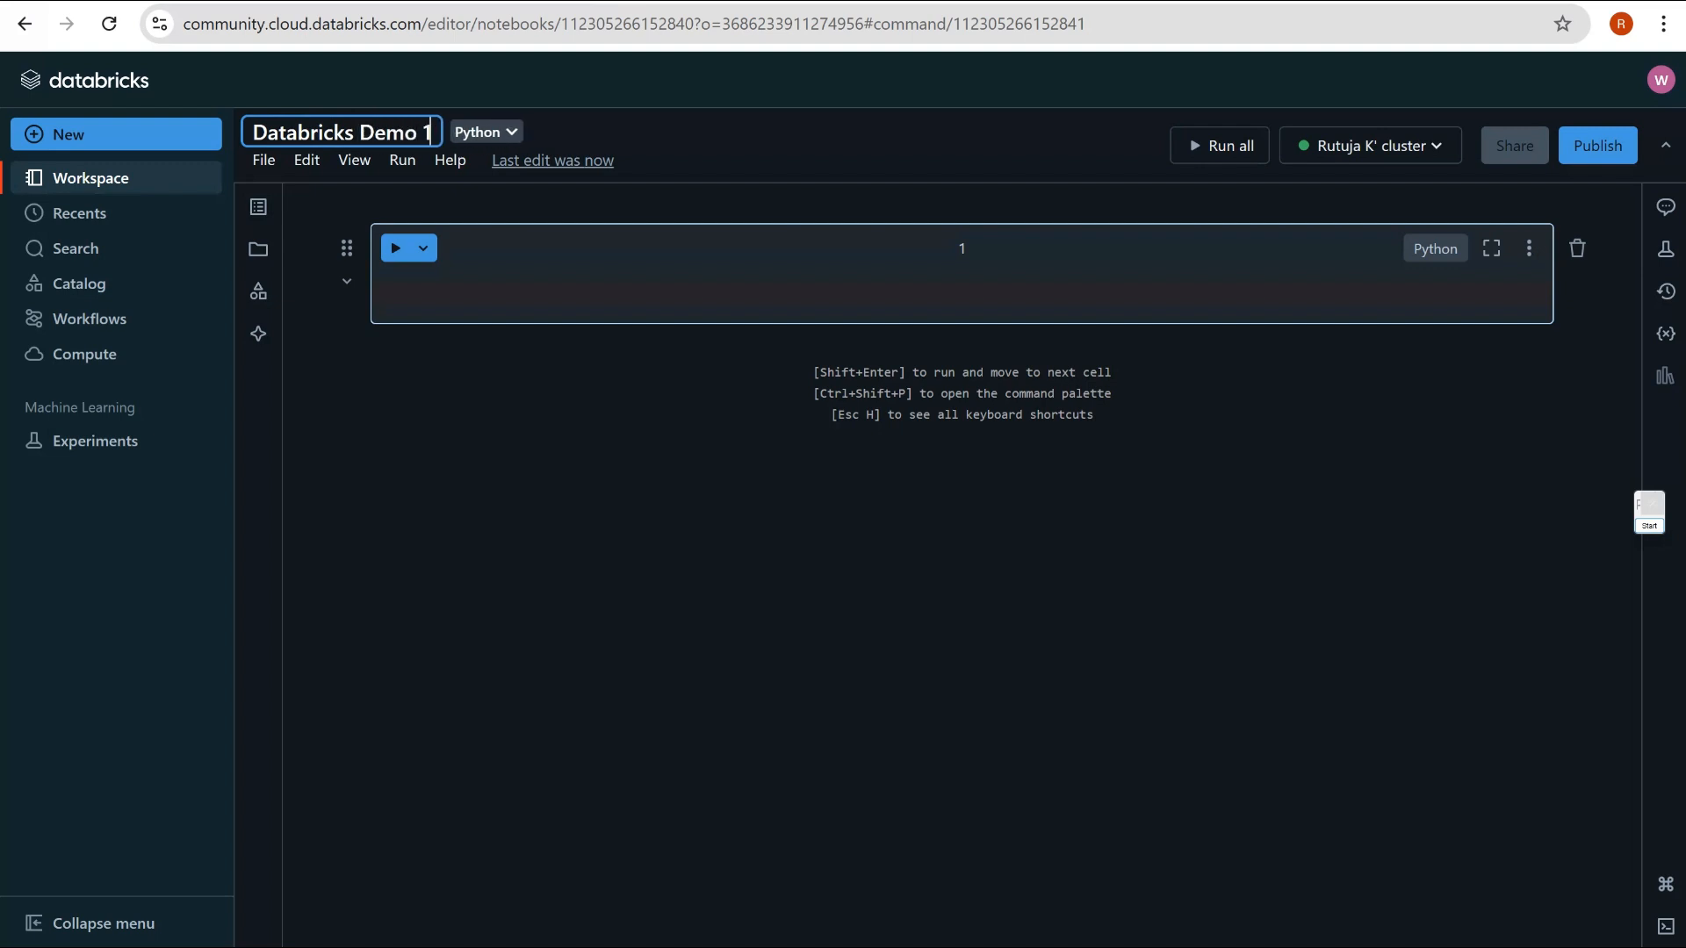
pyautogui.press('Return')
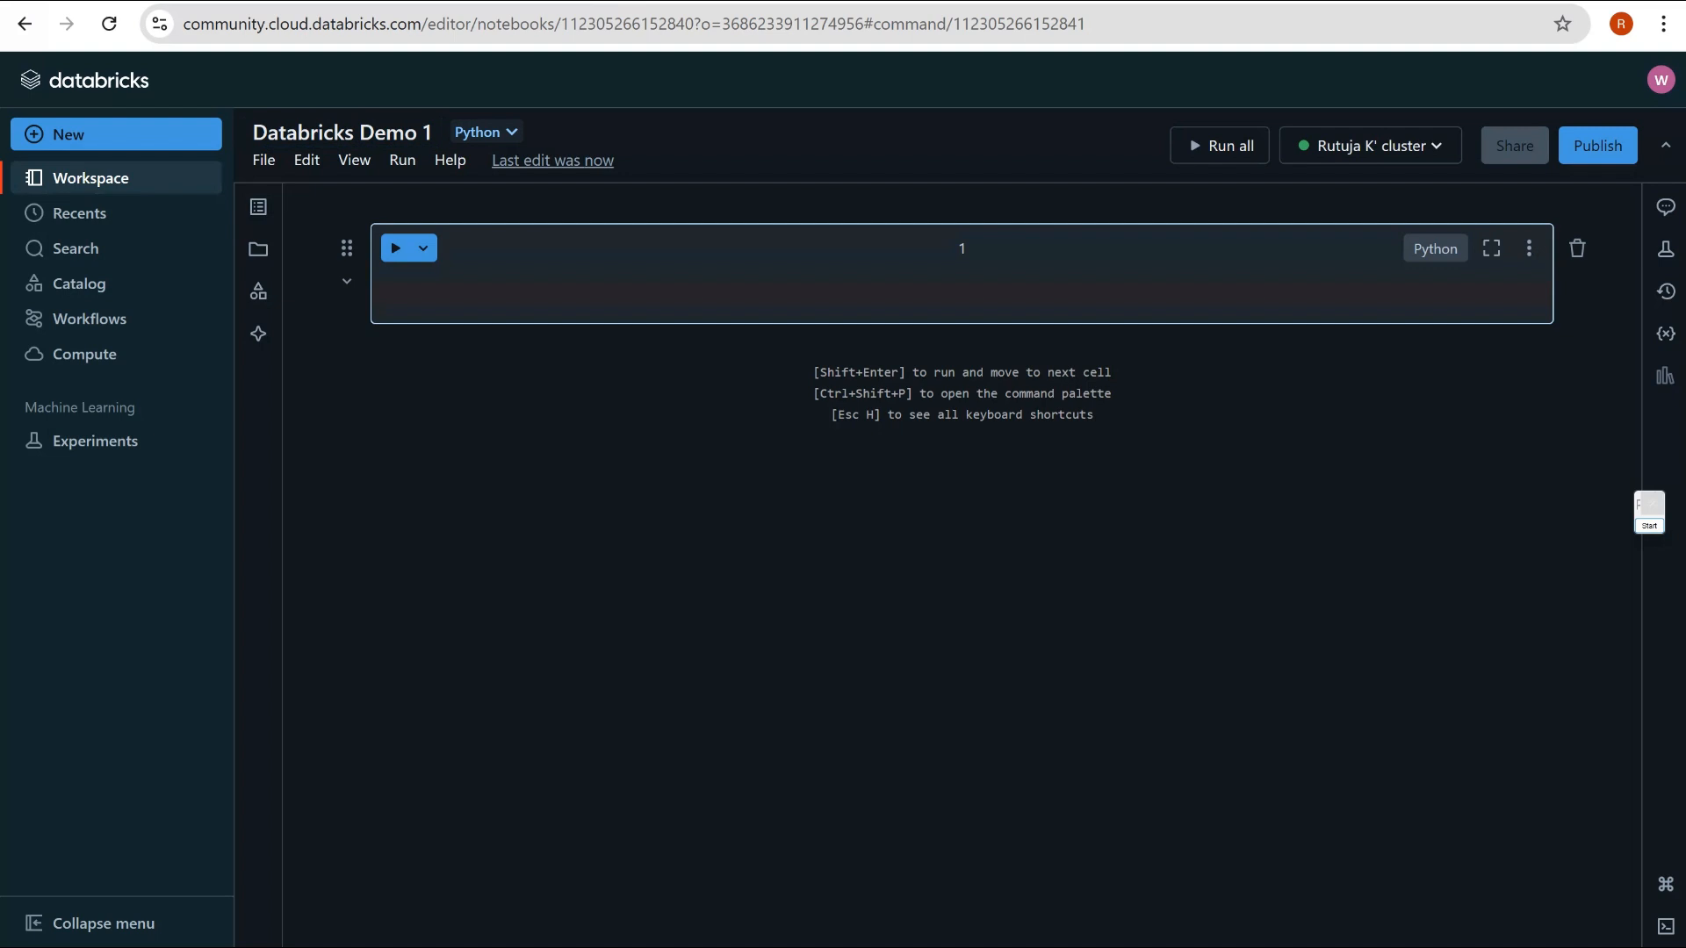
# Switch the notebook's default language to SQL and back to Python
pyautogui.click(486, 132)
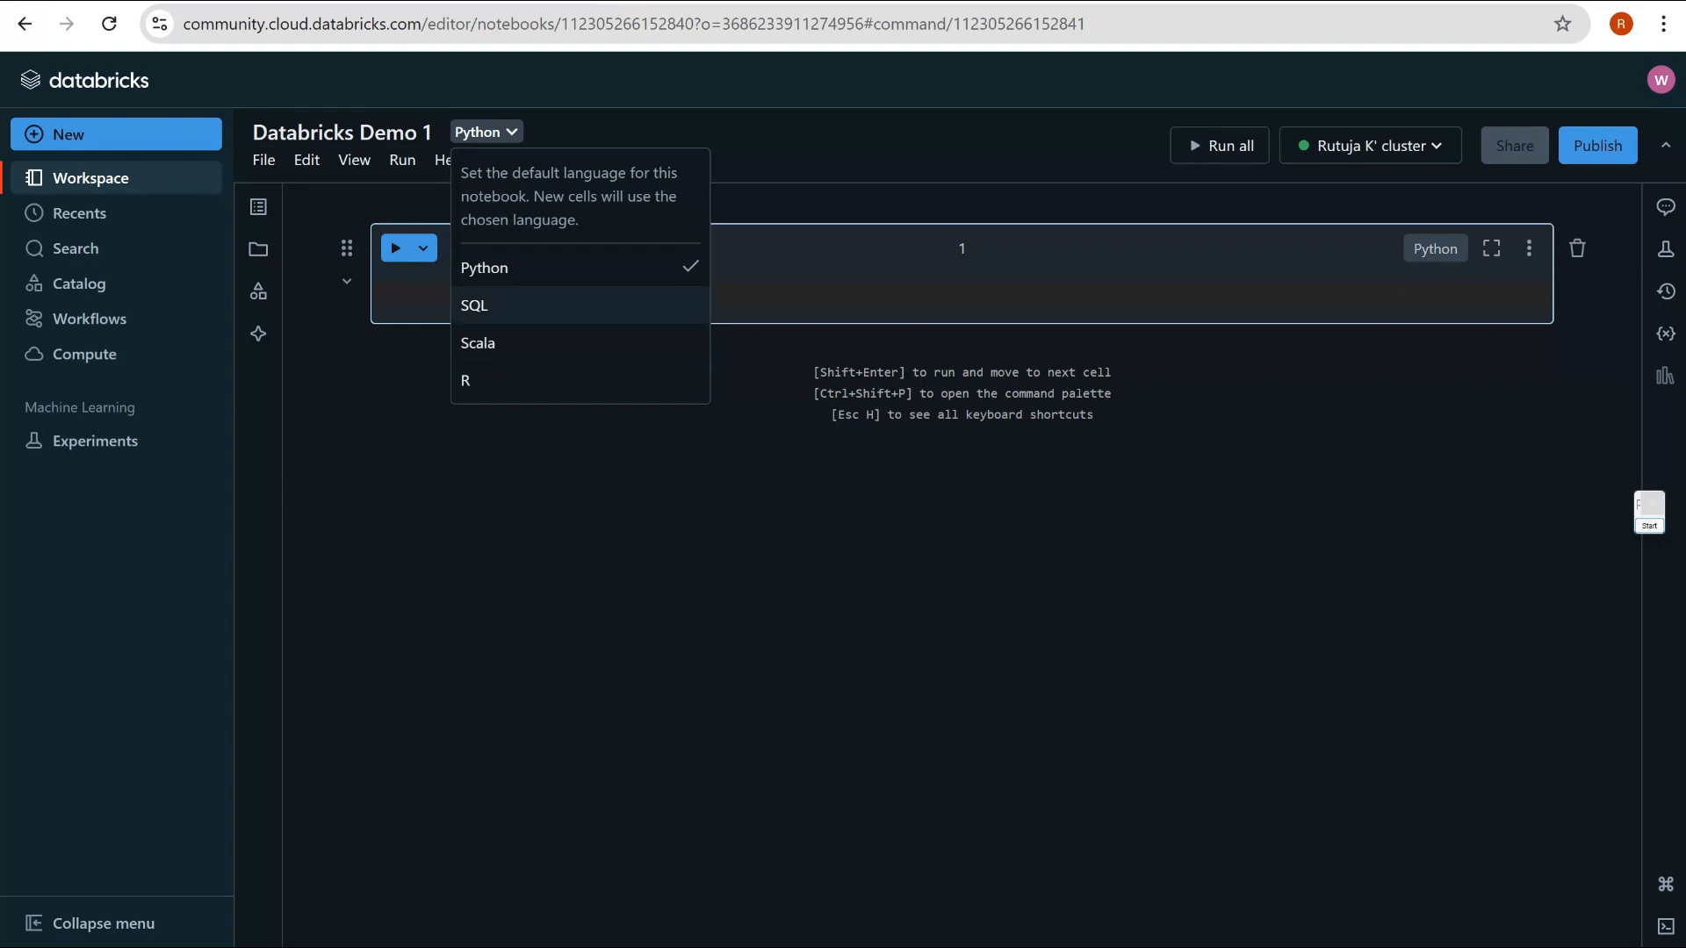
pyautogui.click(474, 304)
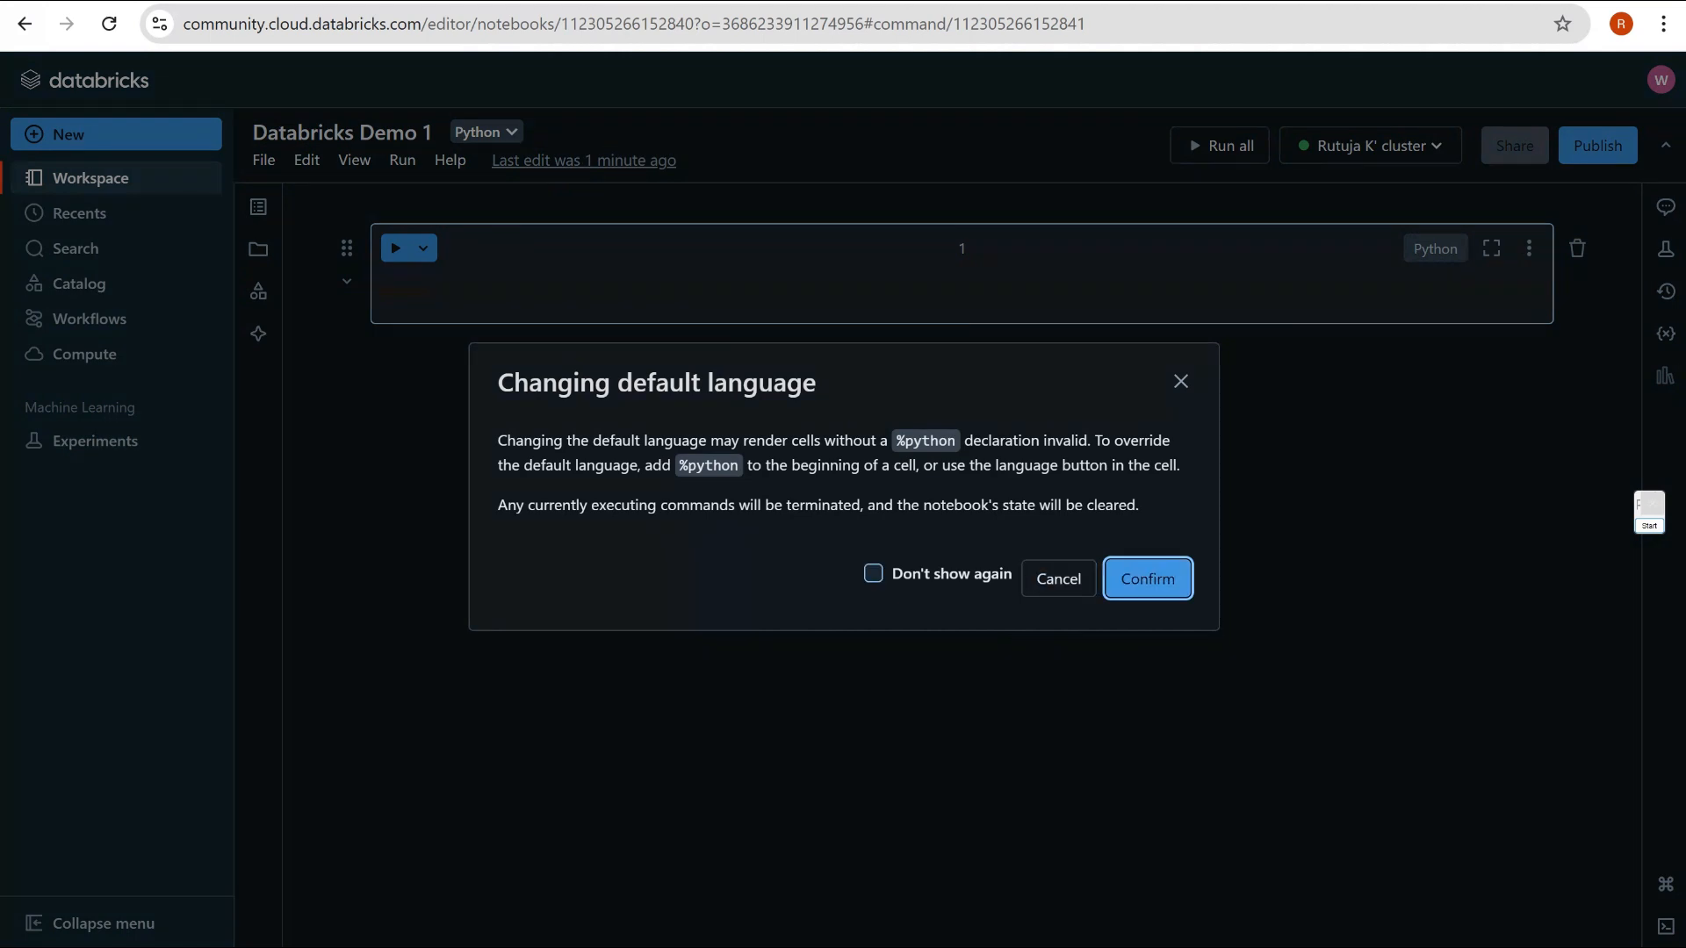
pyautogui.press('Return')
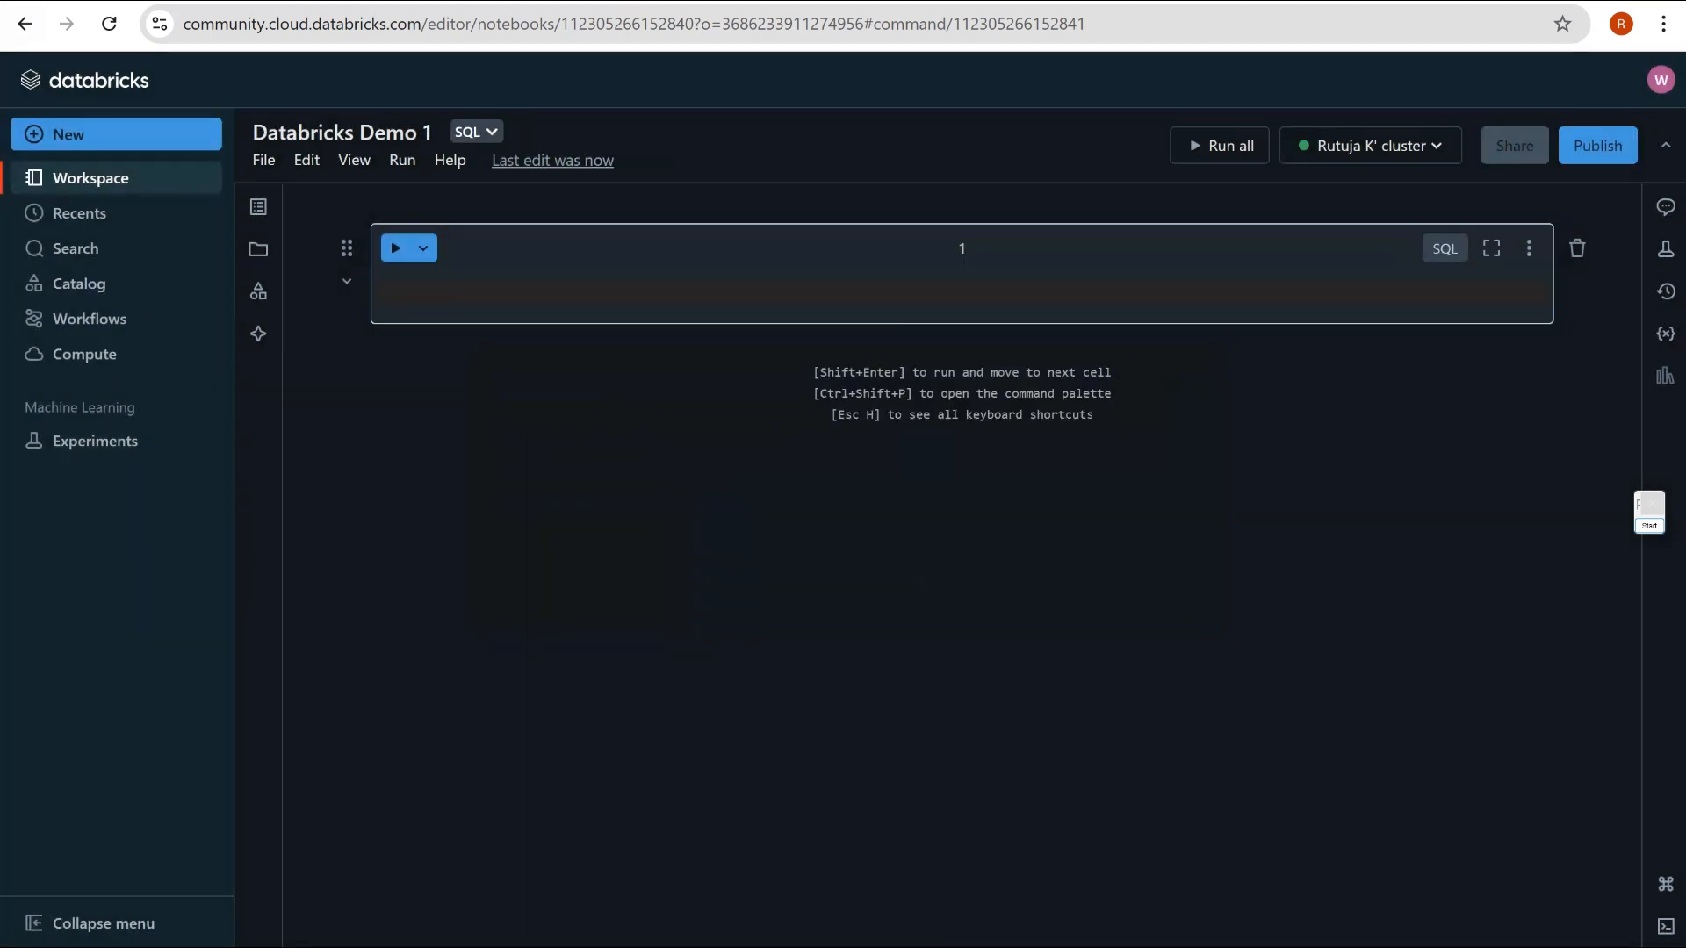
pyautogui.click(477, 132)
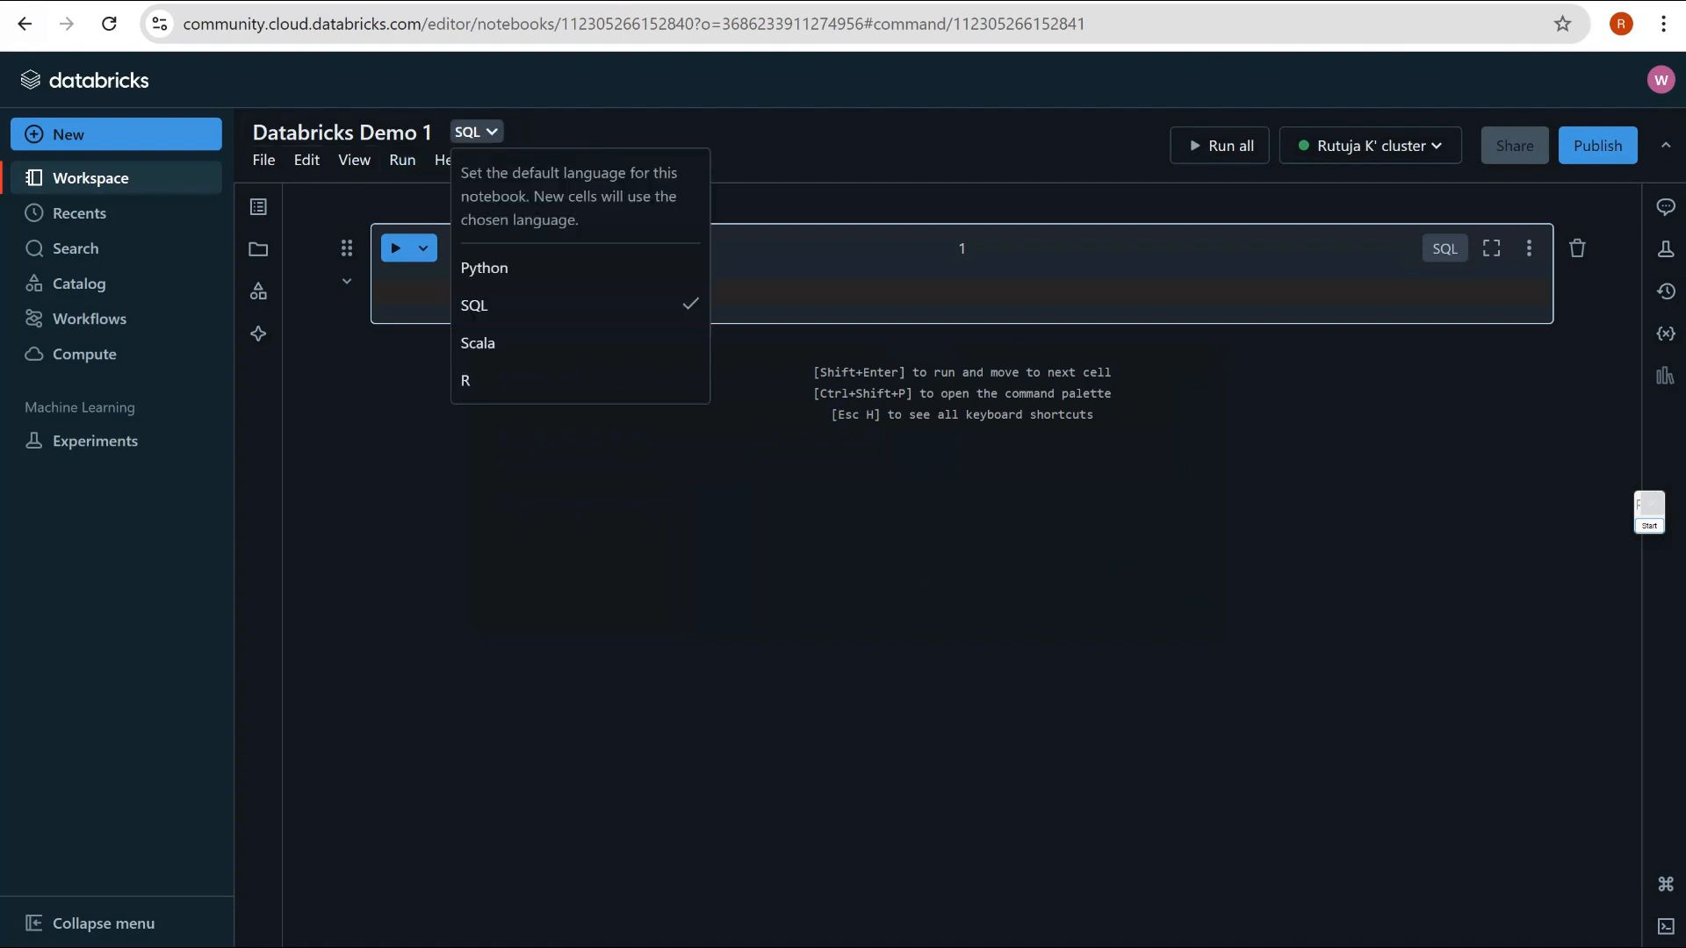
pyautogui.click(484, 268)
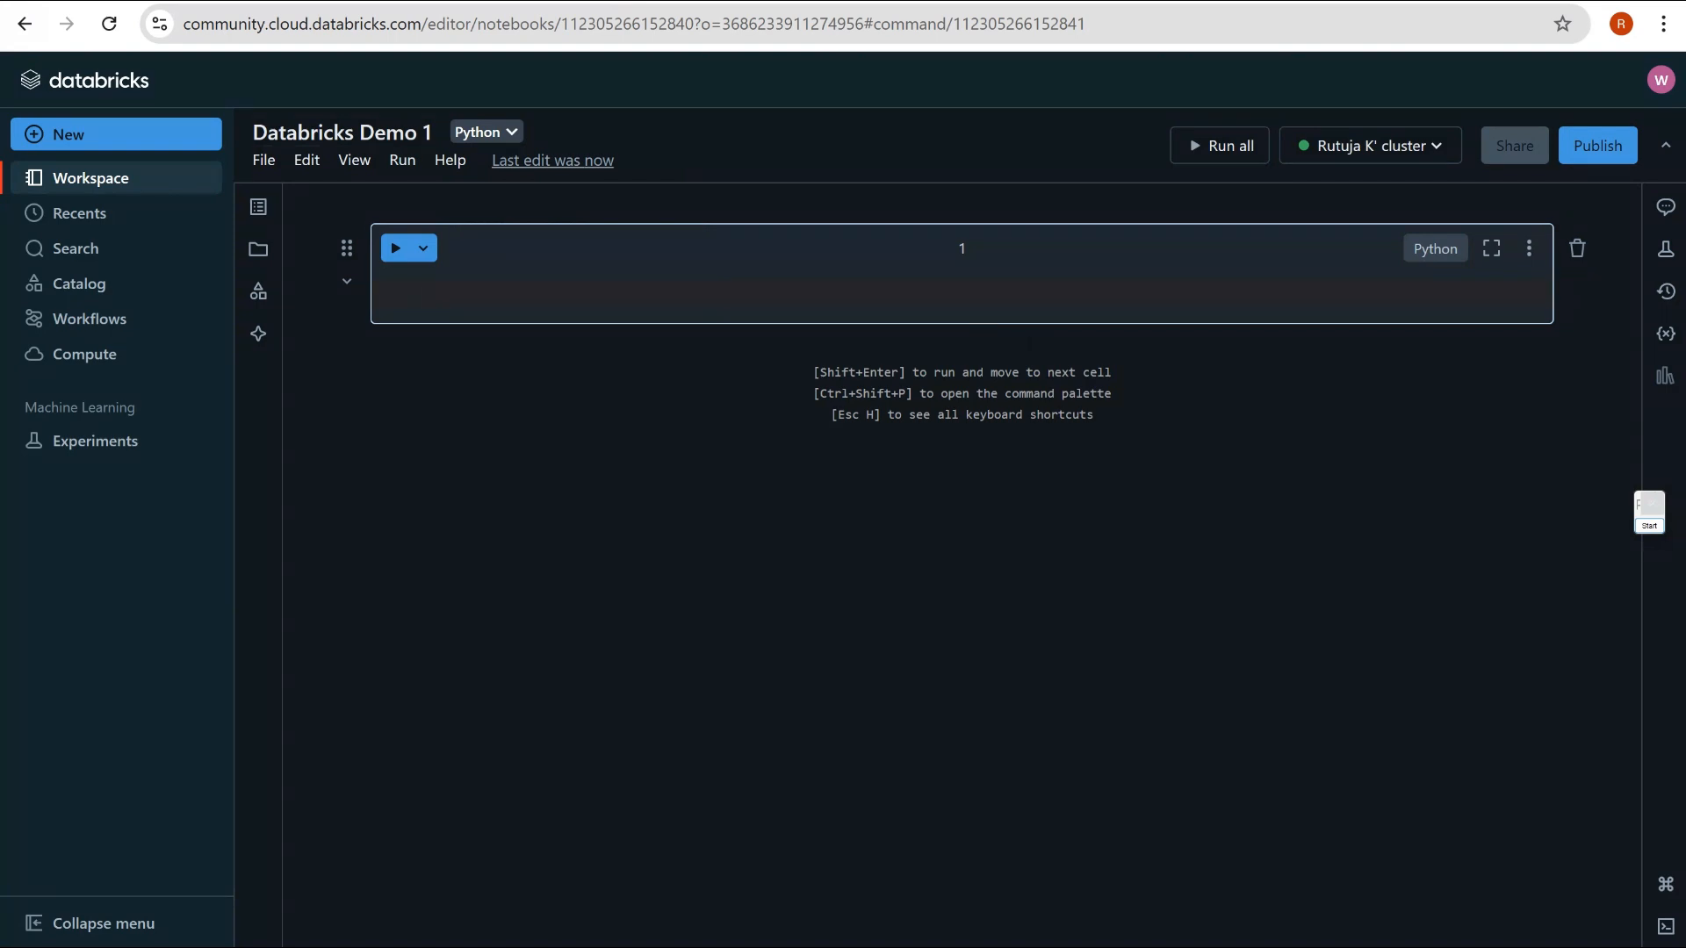
pyautogui.click(962, 293)
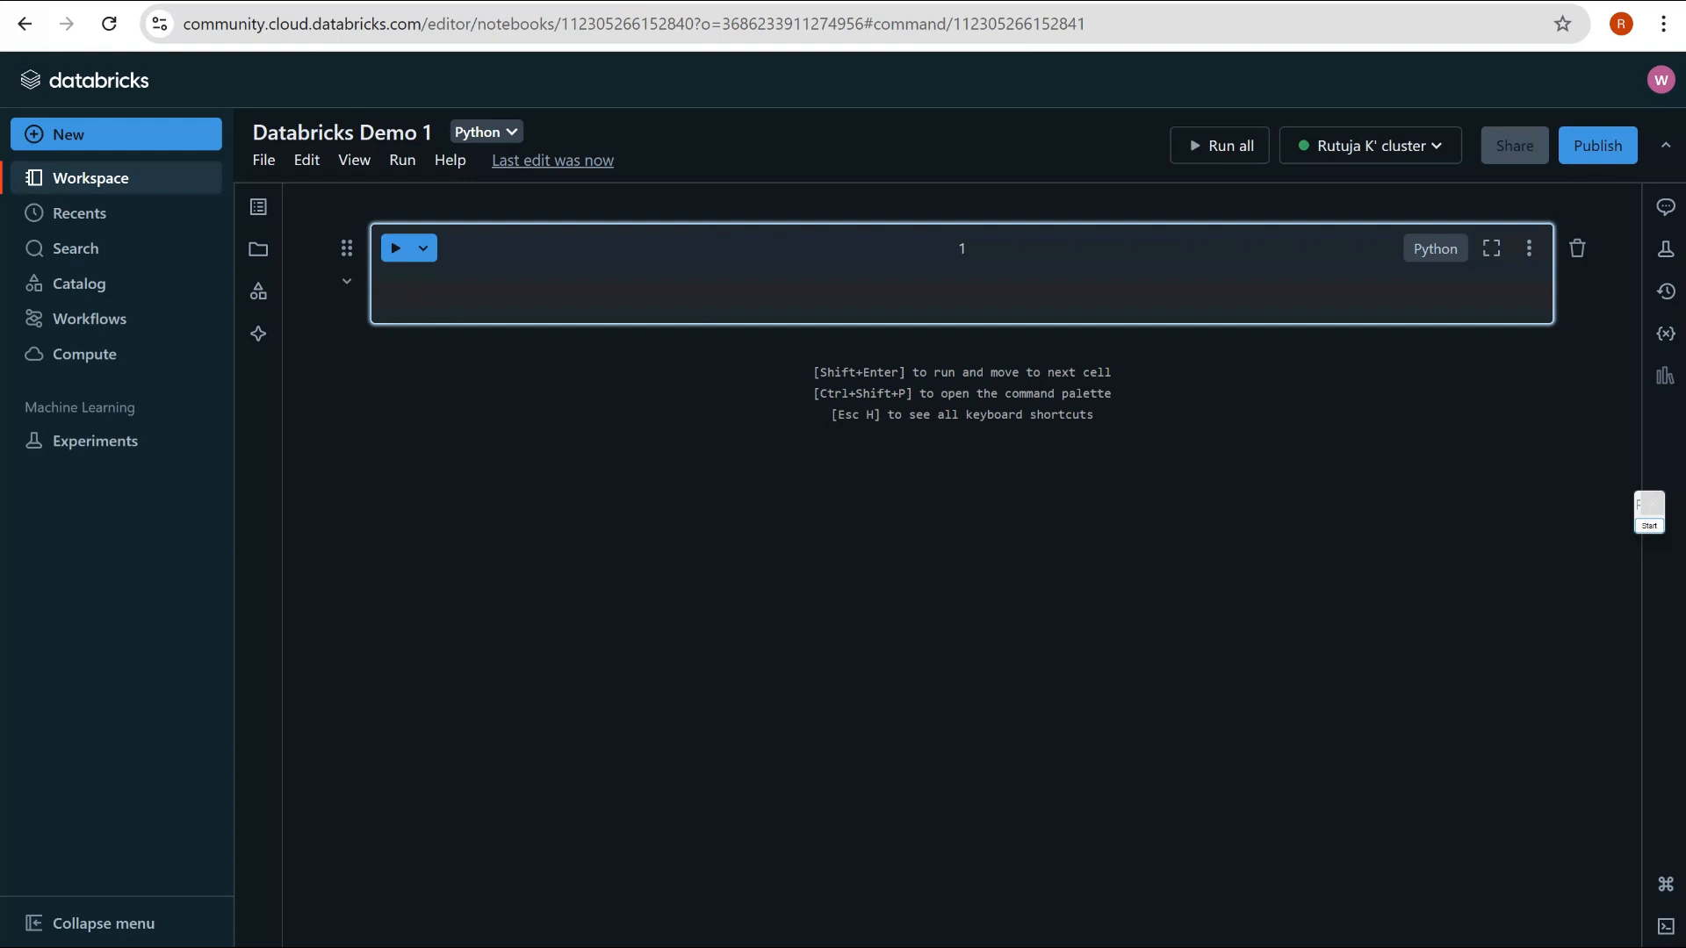
pyautogui.write('select')
pyautogui.press('BackSpace')
pyautogui.press('BackSpace')
pyautogui.press('BackSpace')
pyautogui.press('BackSpace')
pyautogui.press('BackSpace')
pyautogui.press('BackSpace')
# Change the first cell's language to Markdown and enter the text "Databricks Practice"
pyautogui.click(1436, 248)
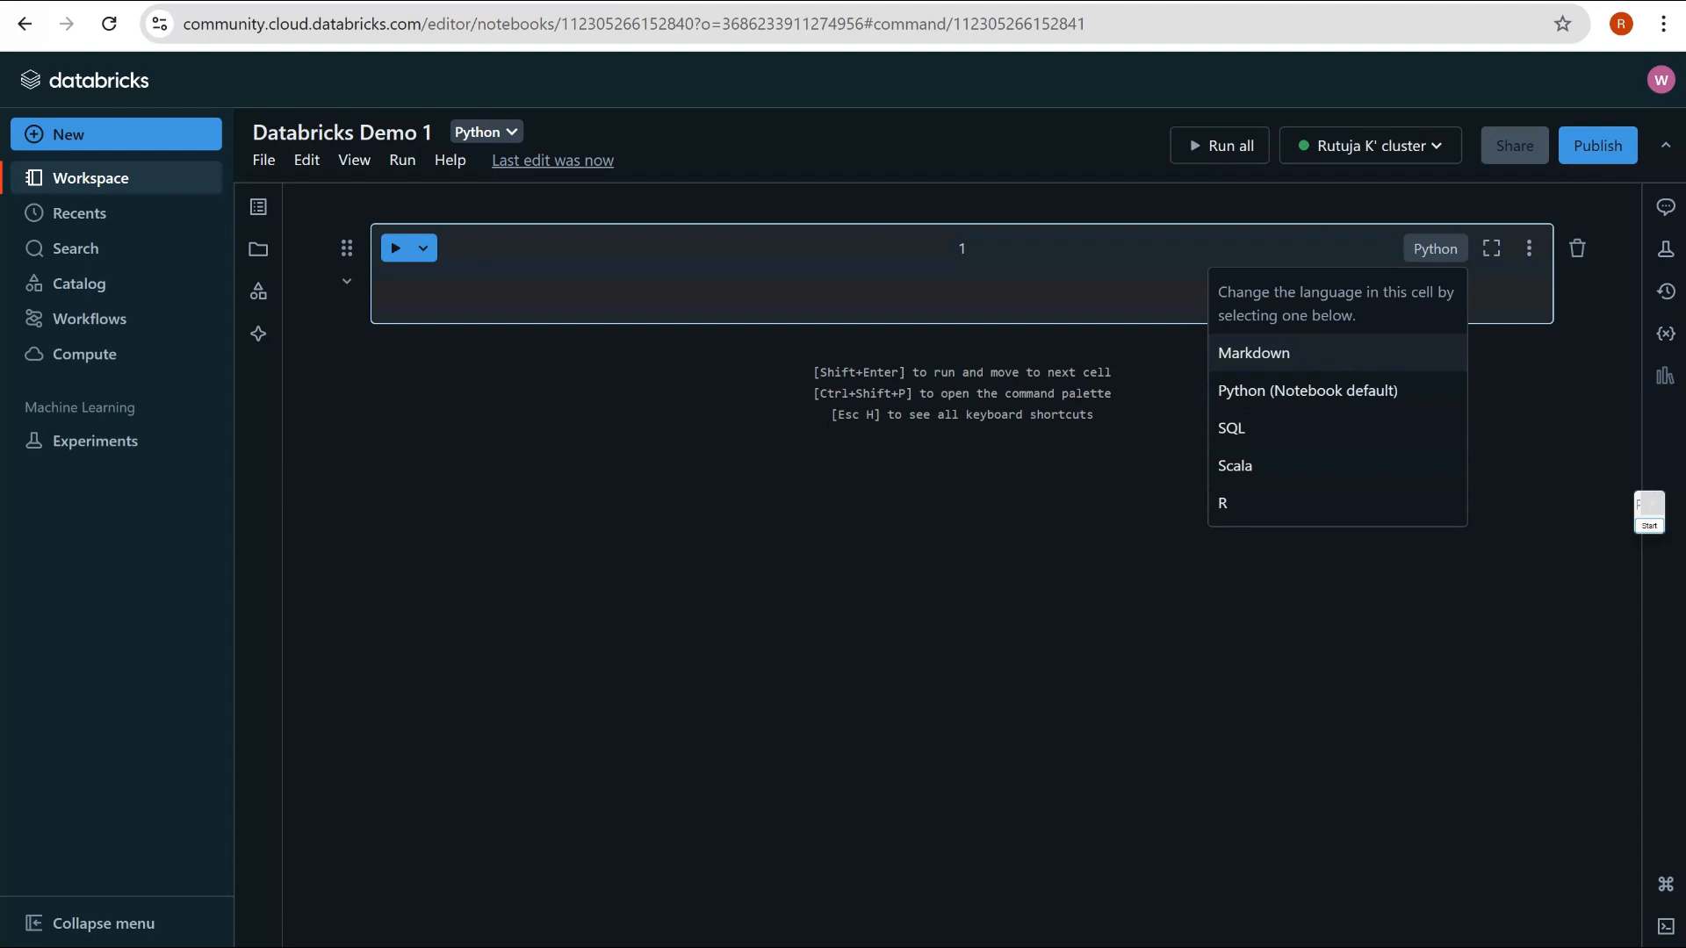
pyautogui.click(1254, 352)
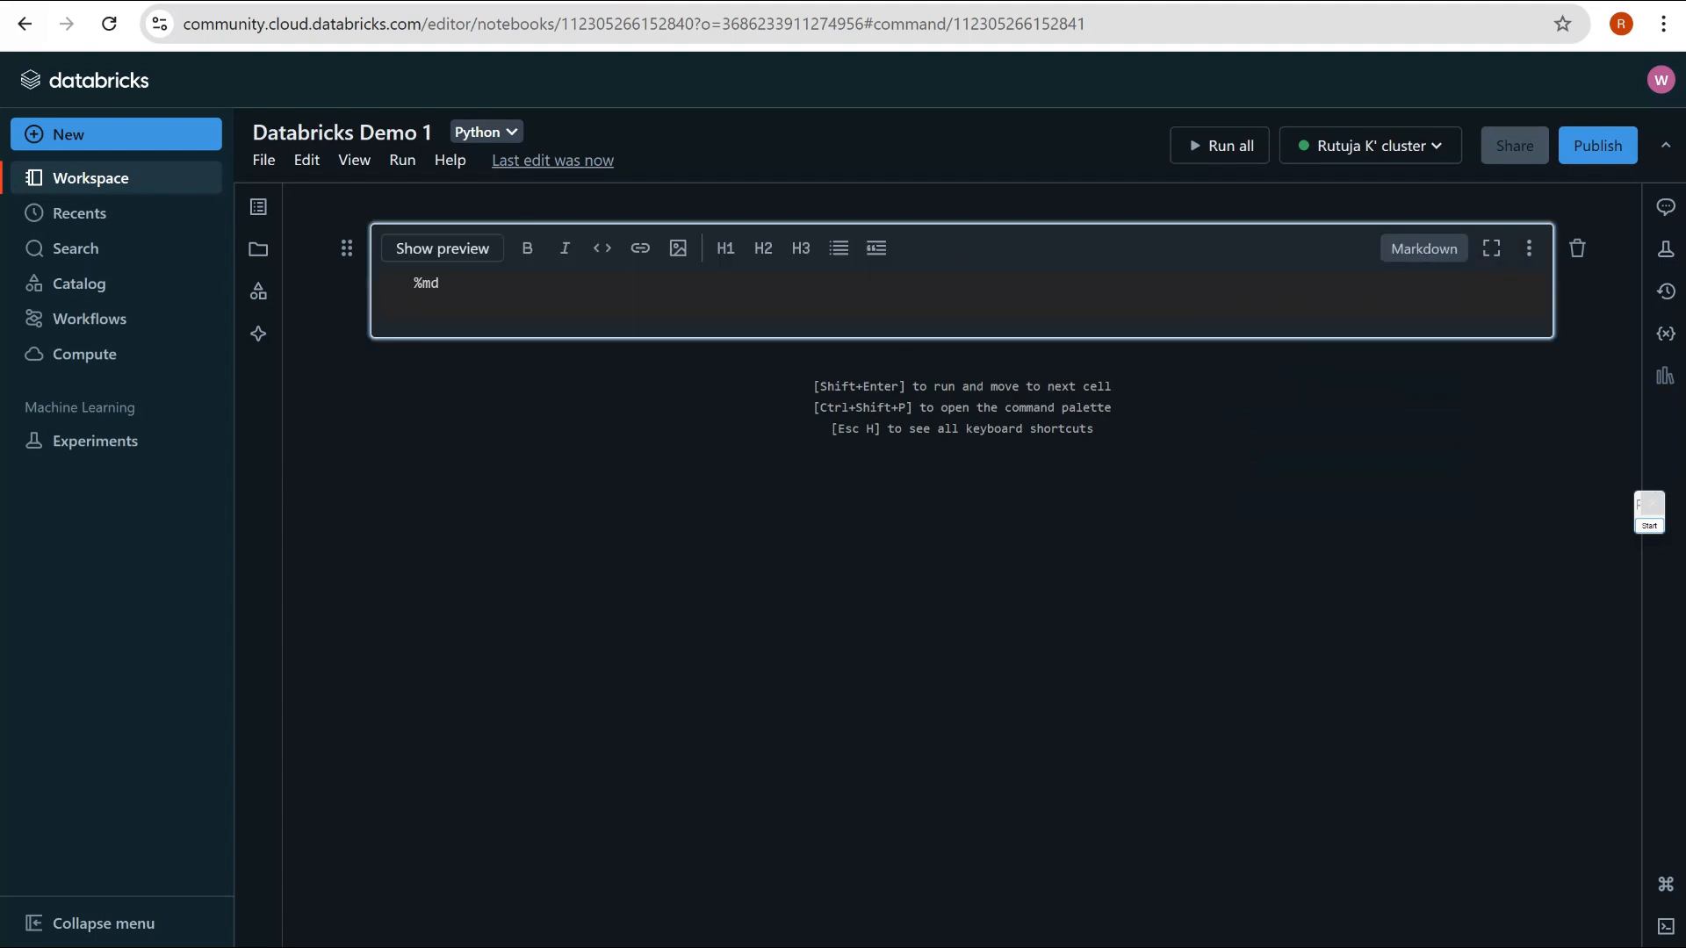
pyautogui.write('Databricks')
pyautogui.write('Practice')
pyautogui.press('Escape')
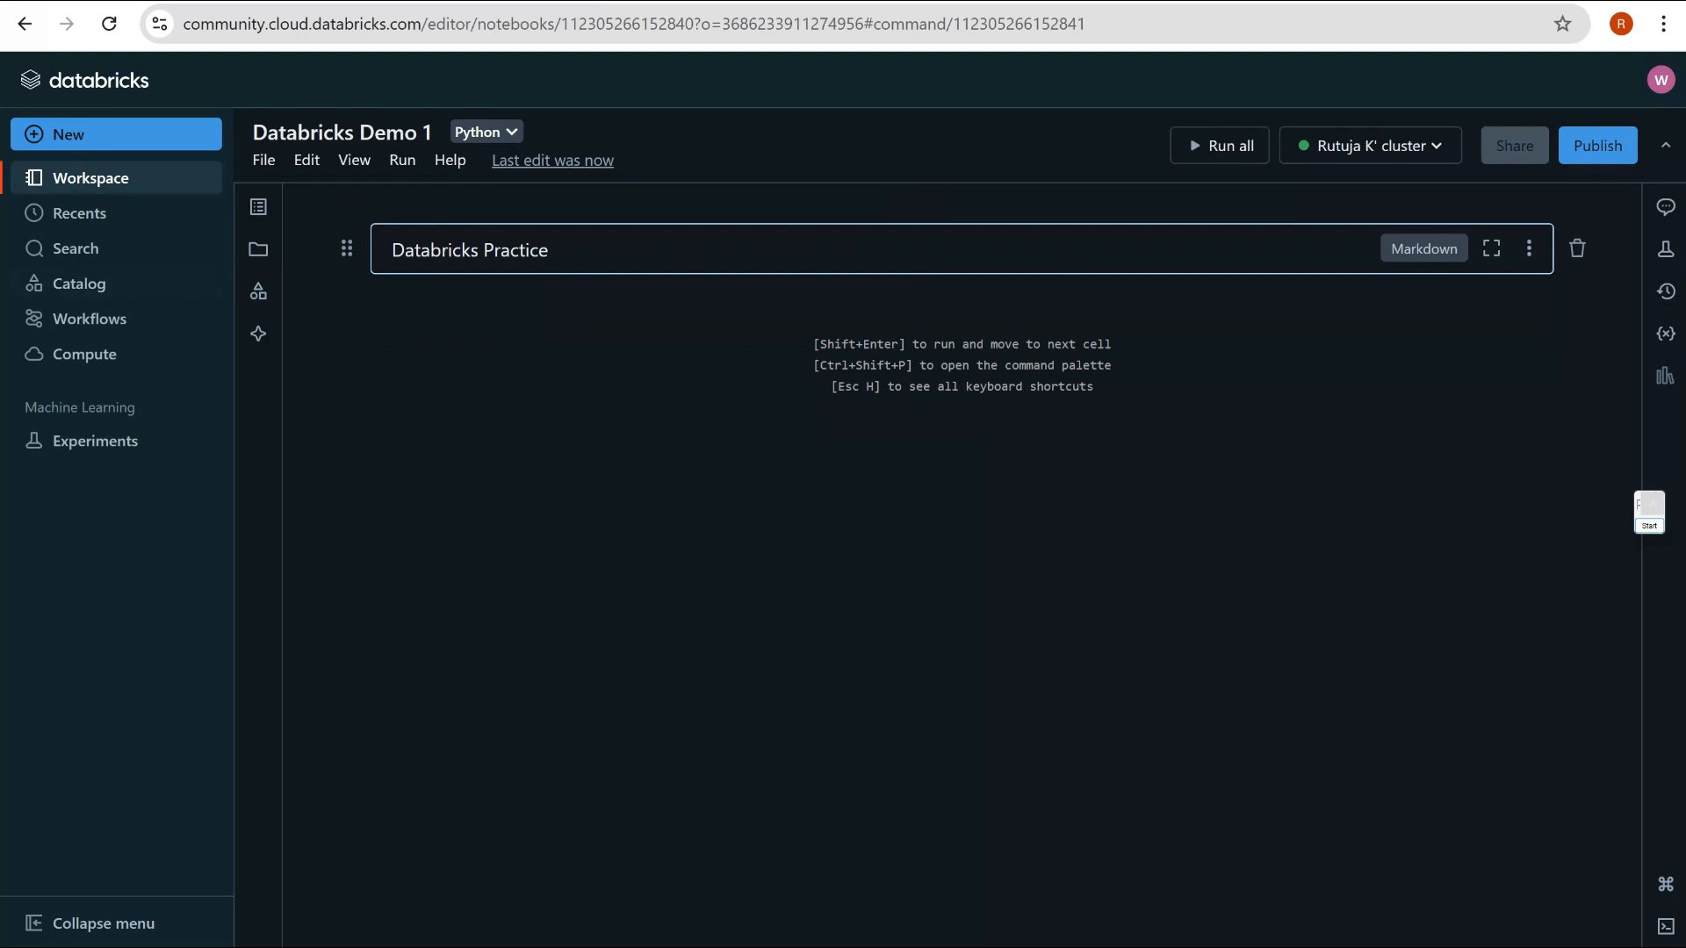
# Add a new cell below the "Databricks Practice" Markdown cell
pyautogui.click(1529, 248)
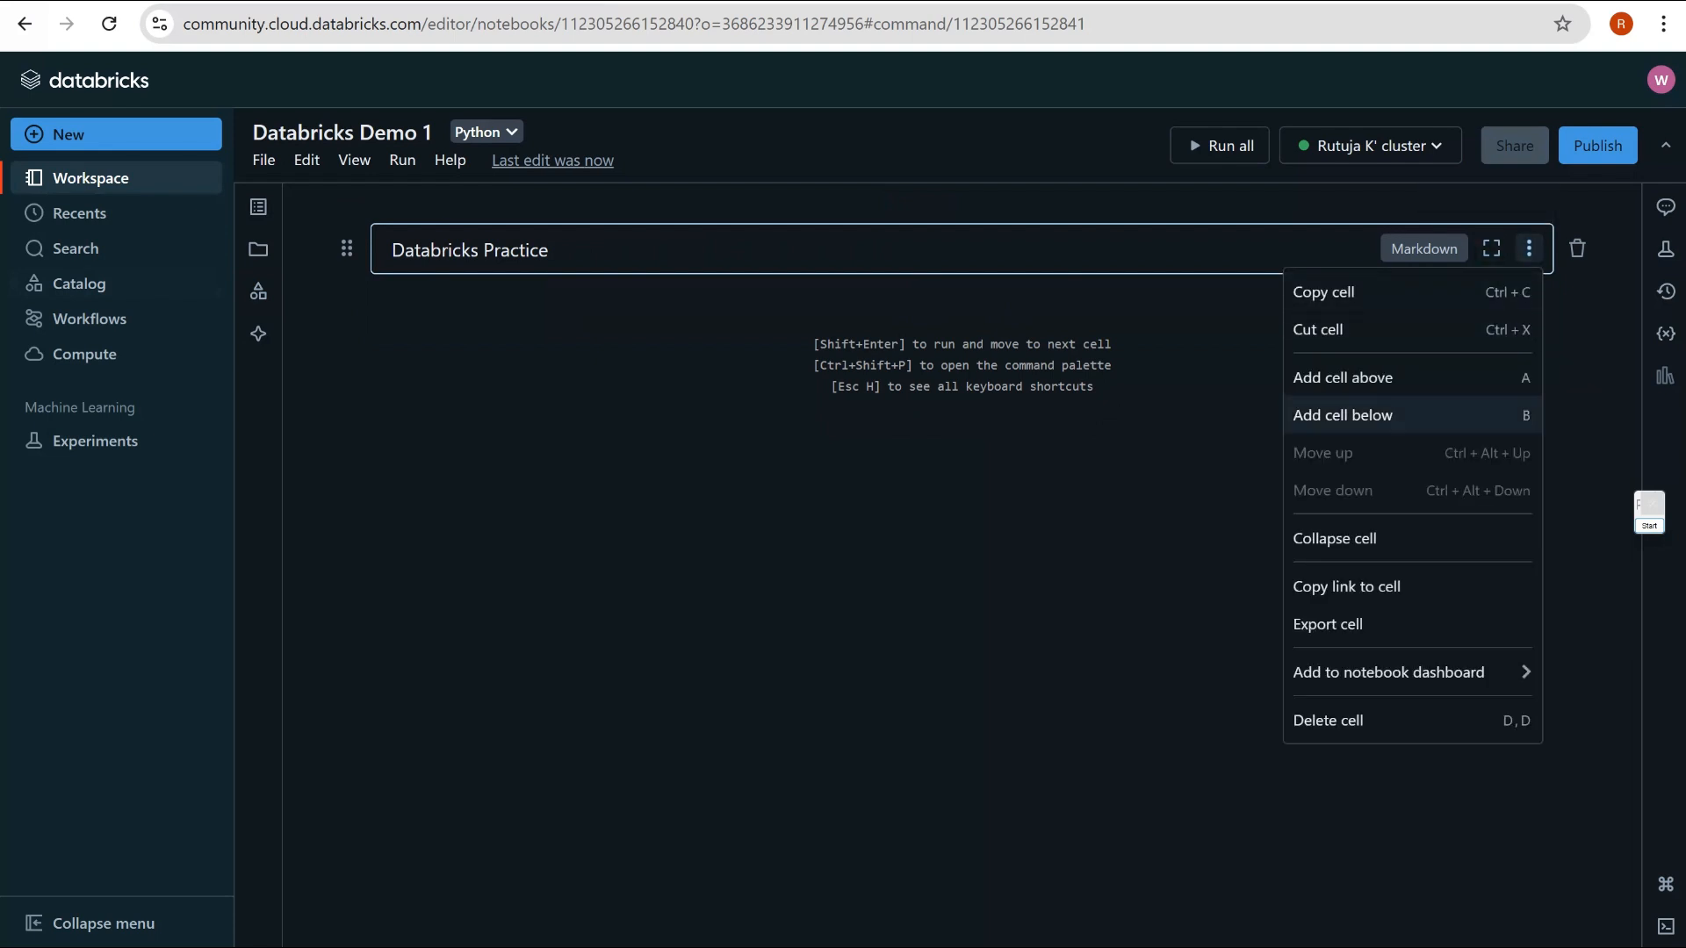
pyautogui.click(1343, 415)
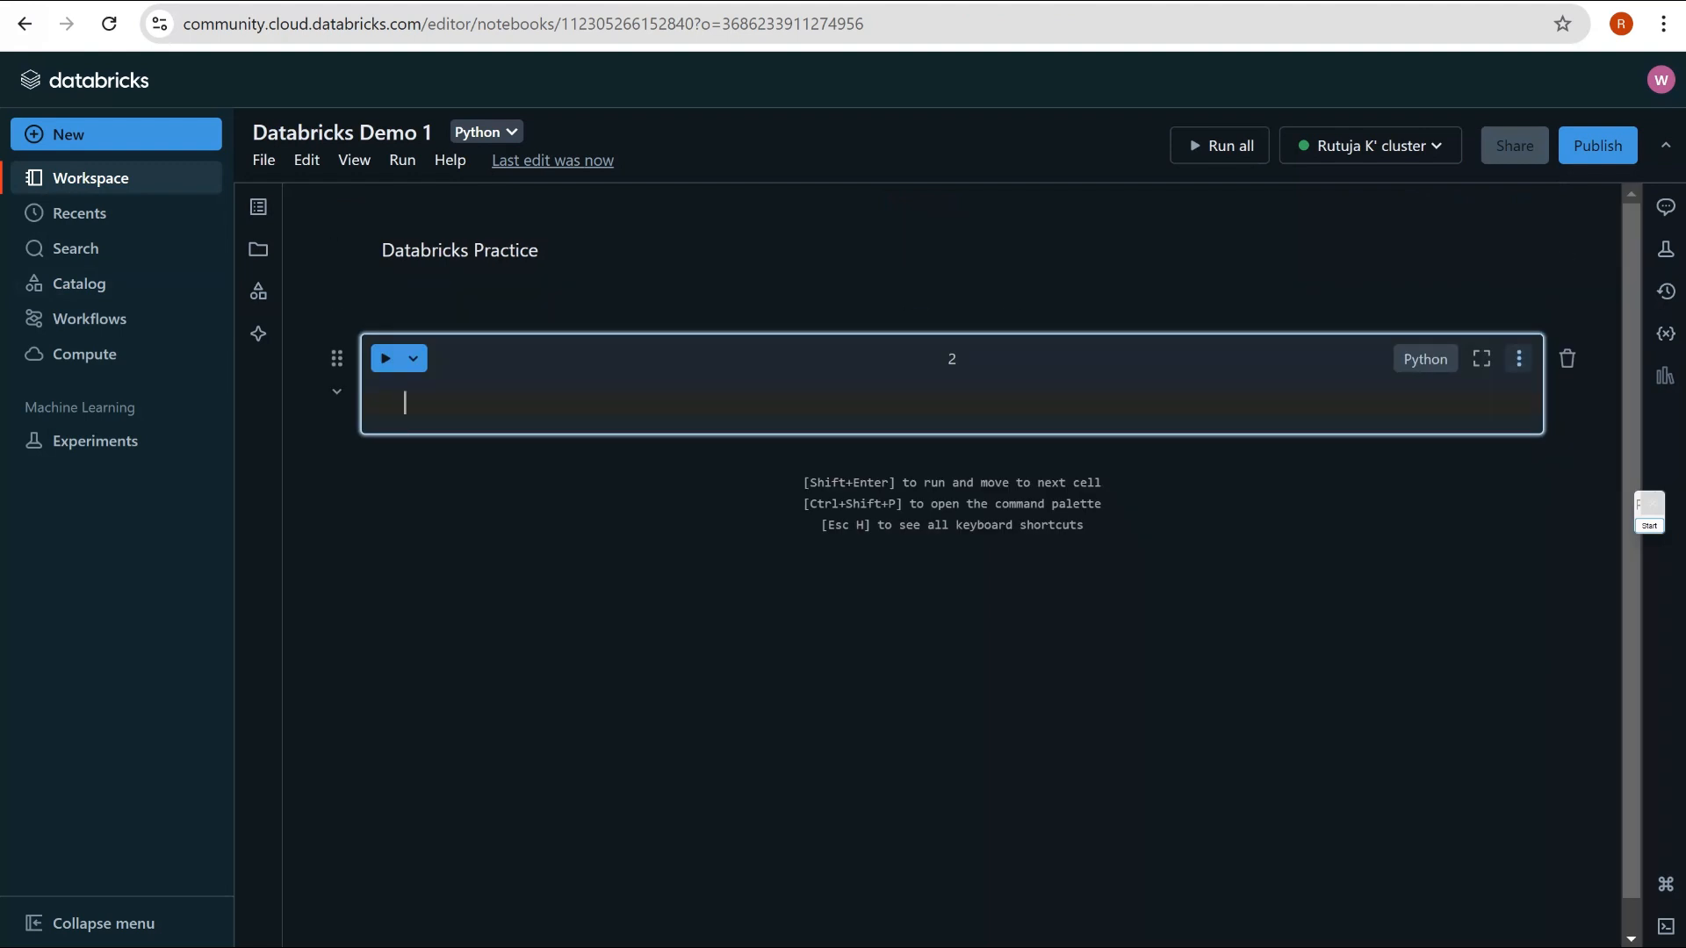
pyautogui.click(1519, 358)
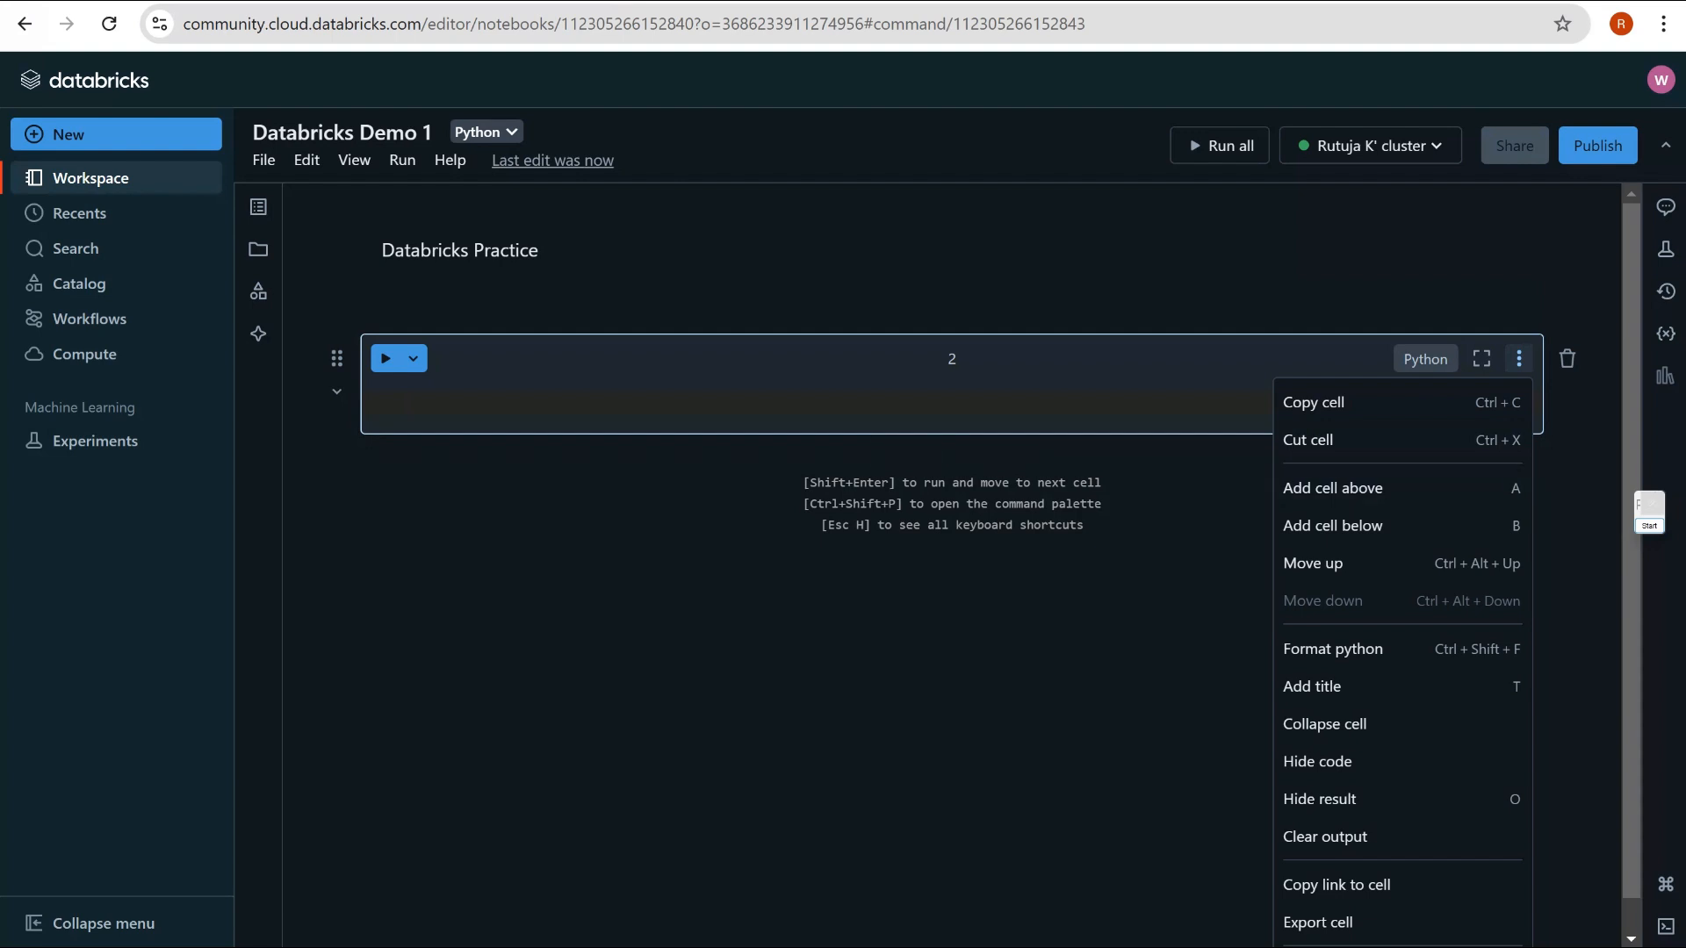
pyautogui.click(405, 403)
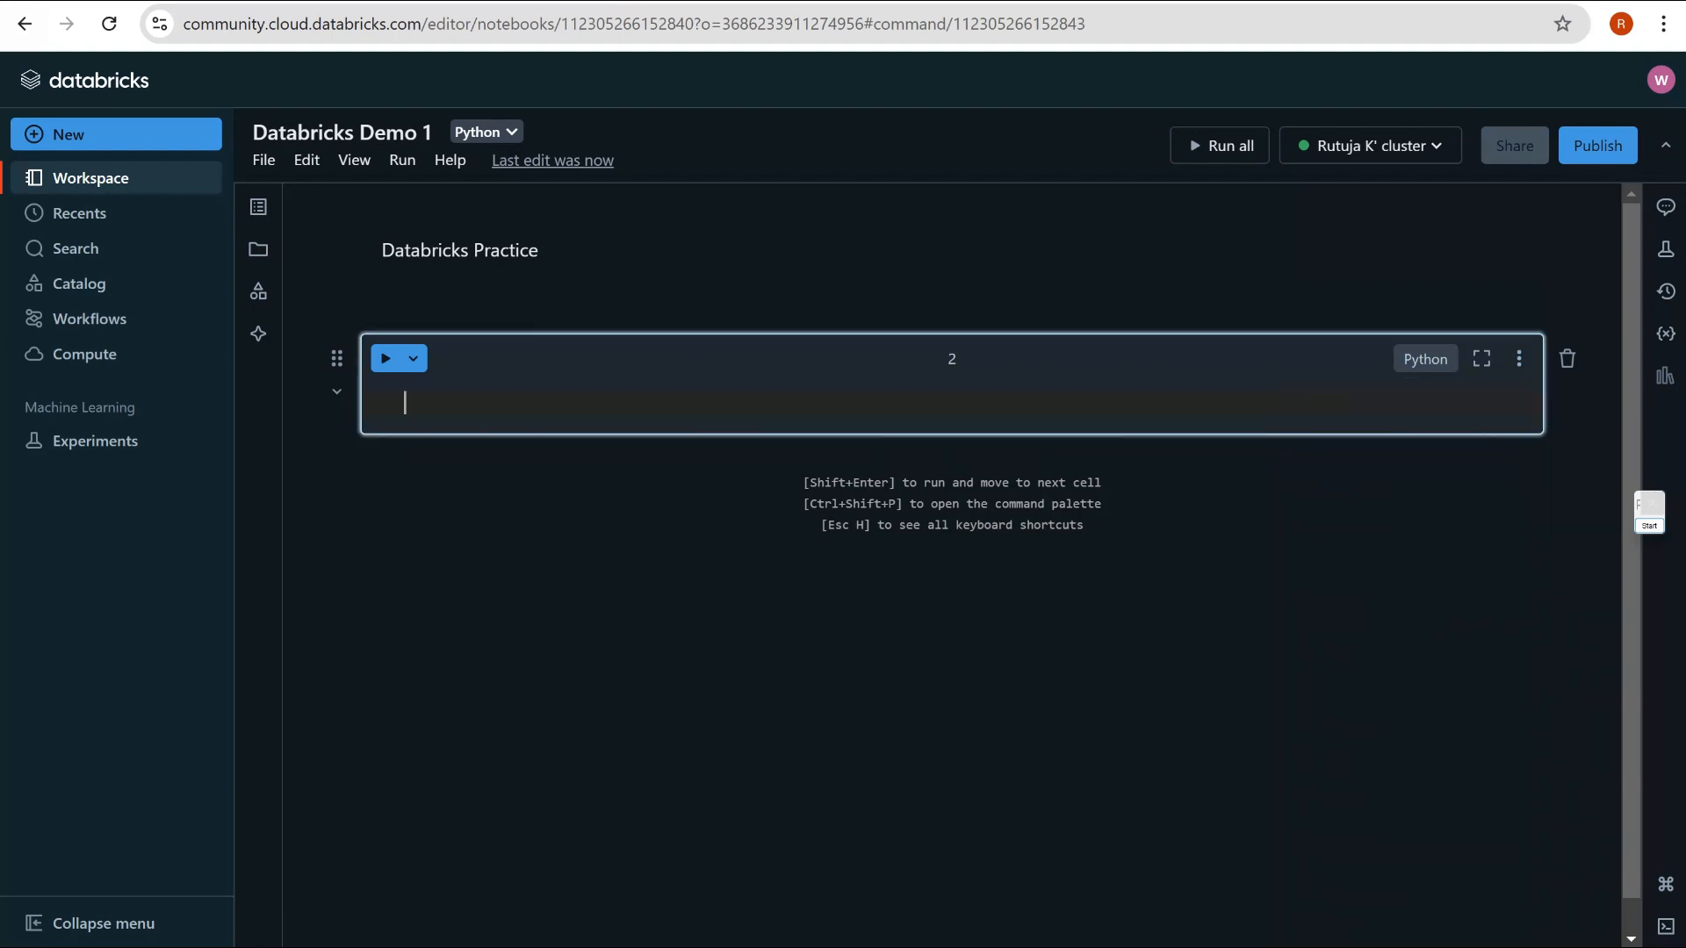
# Switch the second cell's language to SQL, back to Python, and over to Scala
pyautogui.click(1425, 358)
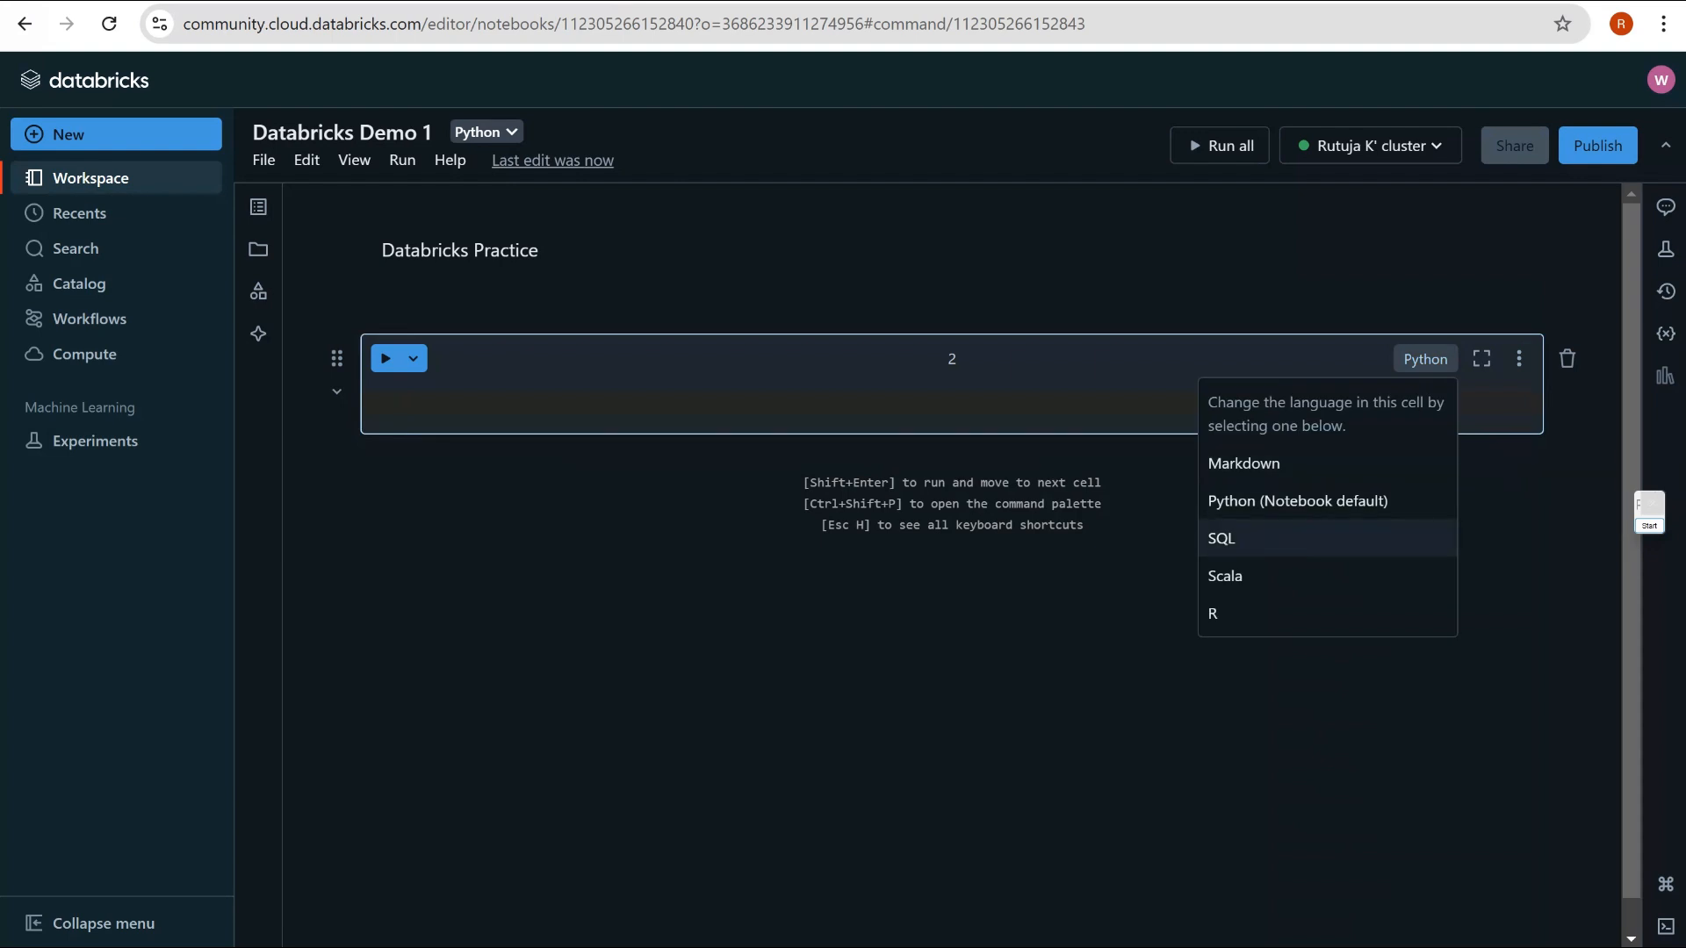
pyautogui.press('Return')
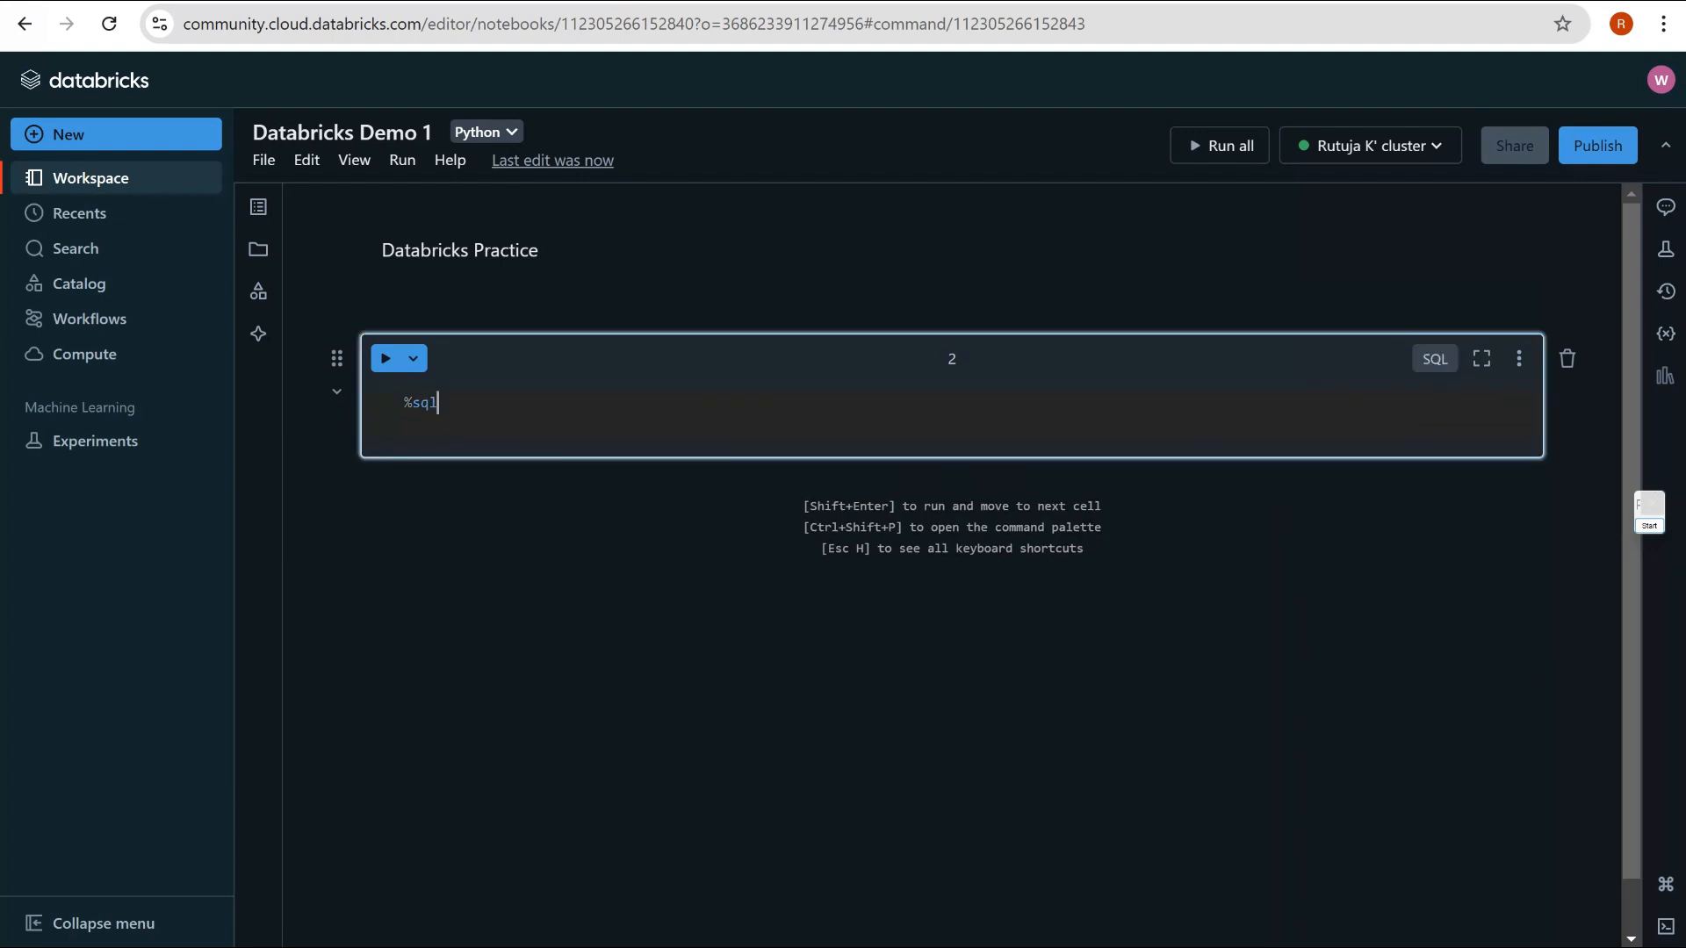
pyautogui.press('Return')
pyautogui.click(1435, 358)
pyautogui.click(1299, 500)
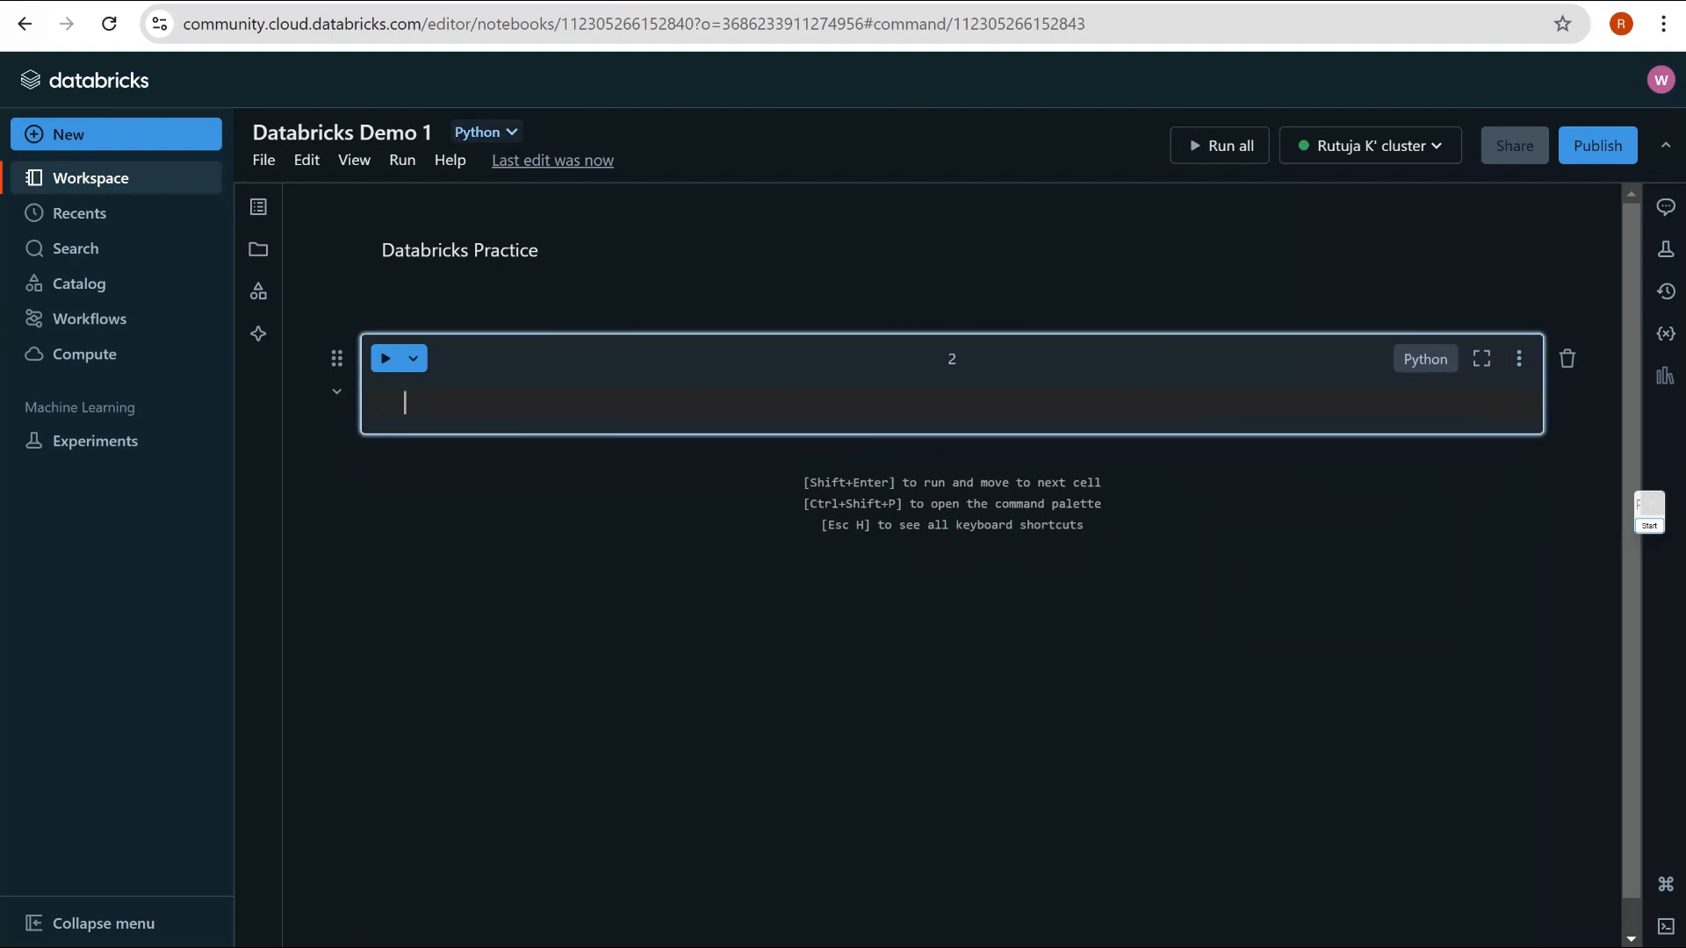
pyautogui.click(1425, 358)
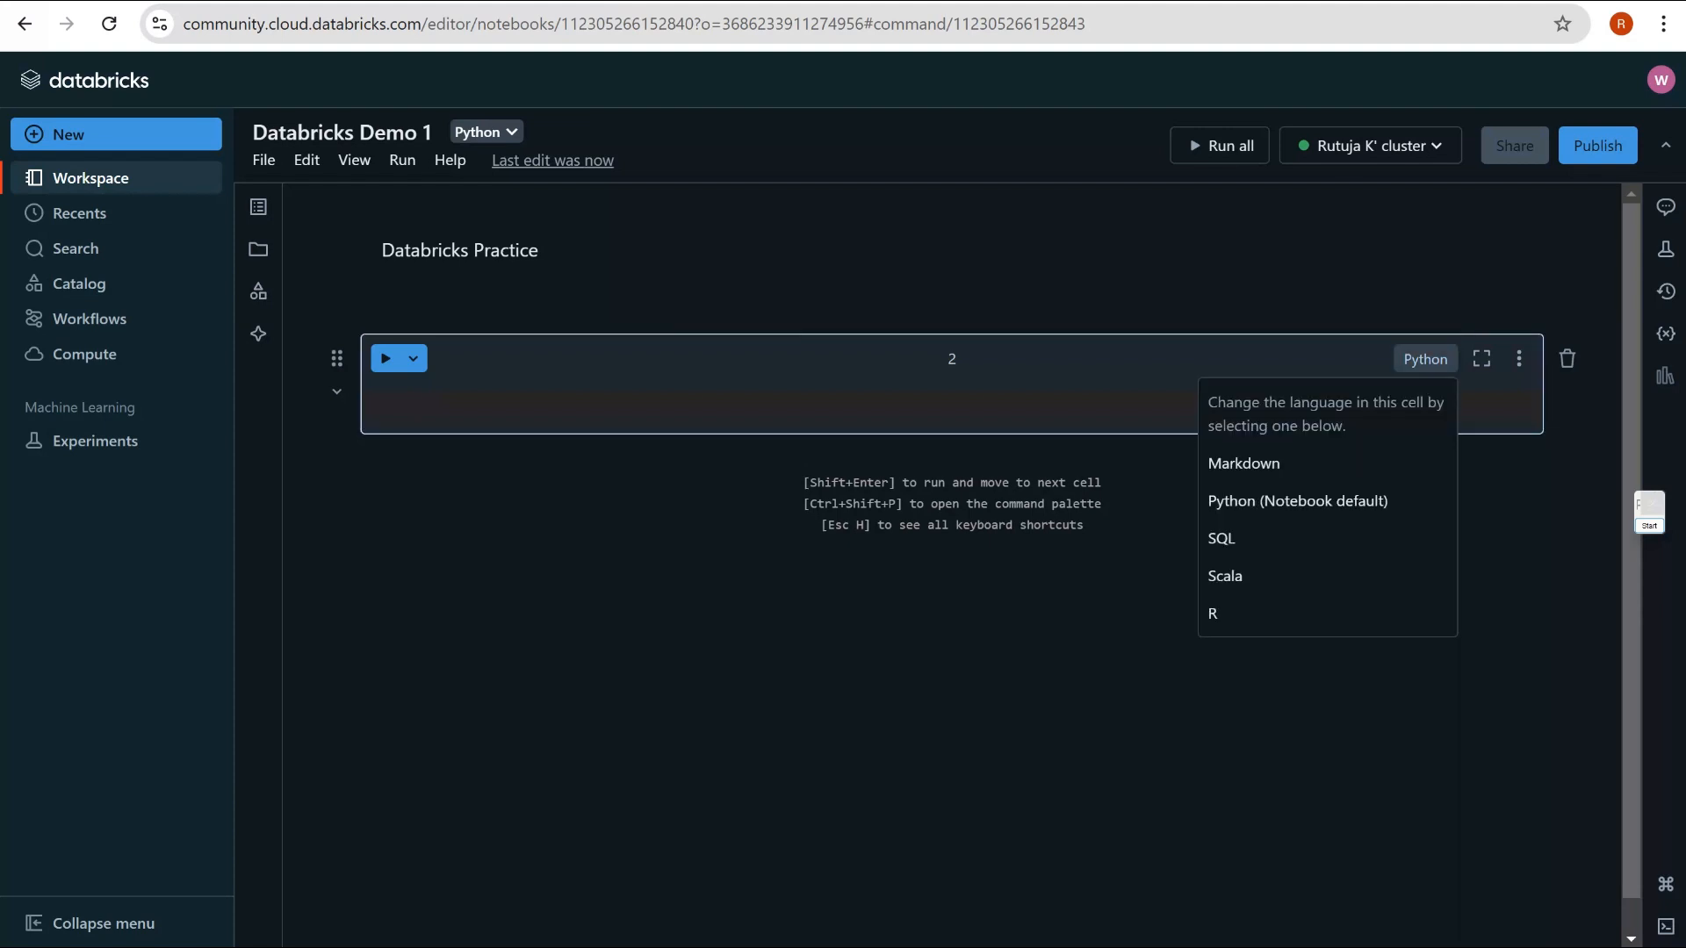
pyautogui.click(1225, 575)
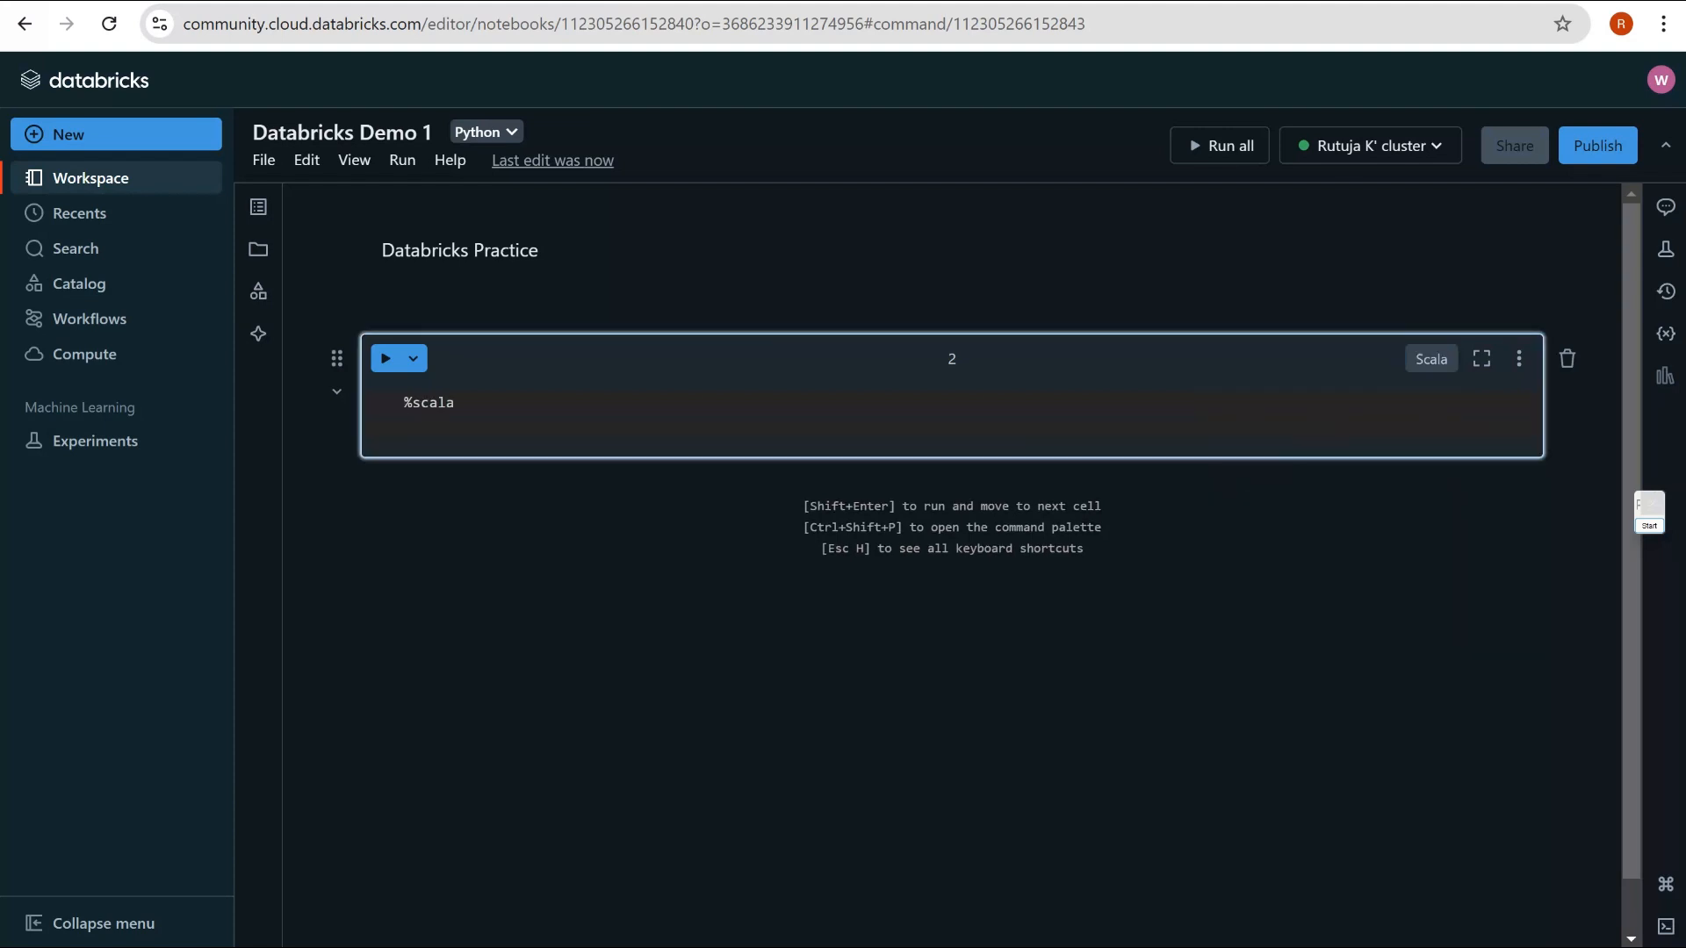
pyautogui.moveTo(455, 403); pyautogui.dragTo(404, 403)
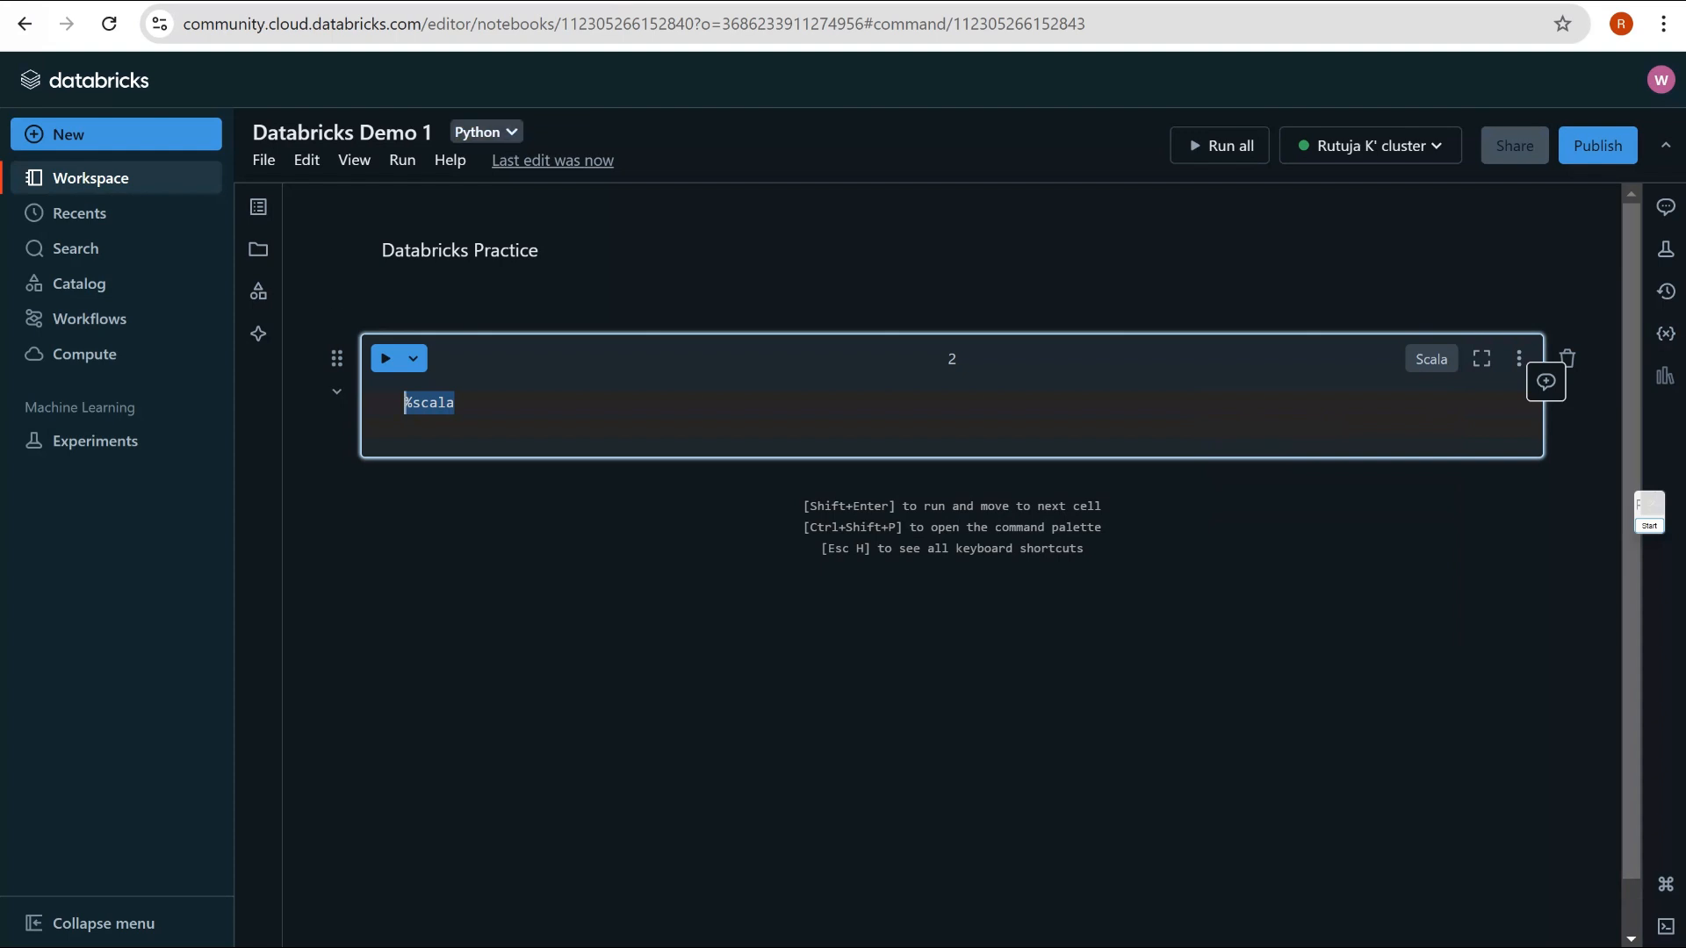
# Set the second cell's language to SQL and run the query "select * from revenue_star_1_csv" in it
pyautogui.click(1518, 358)
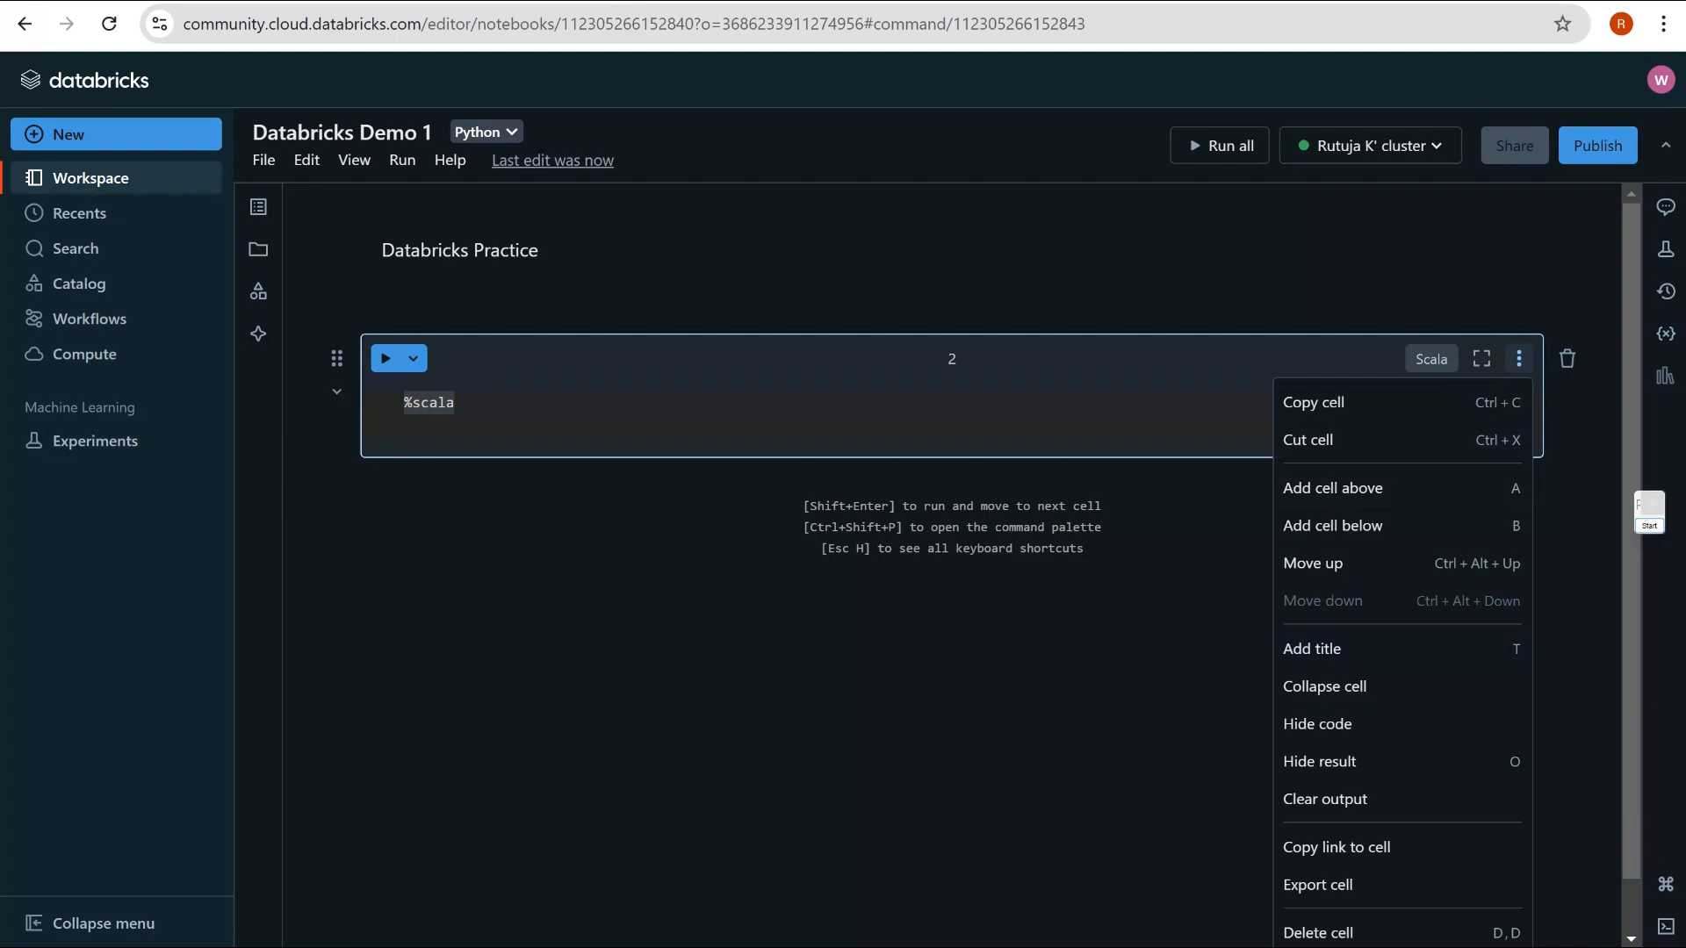
pyautogui.click(1431, 358)
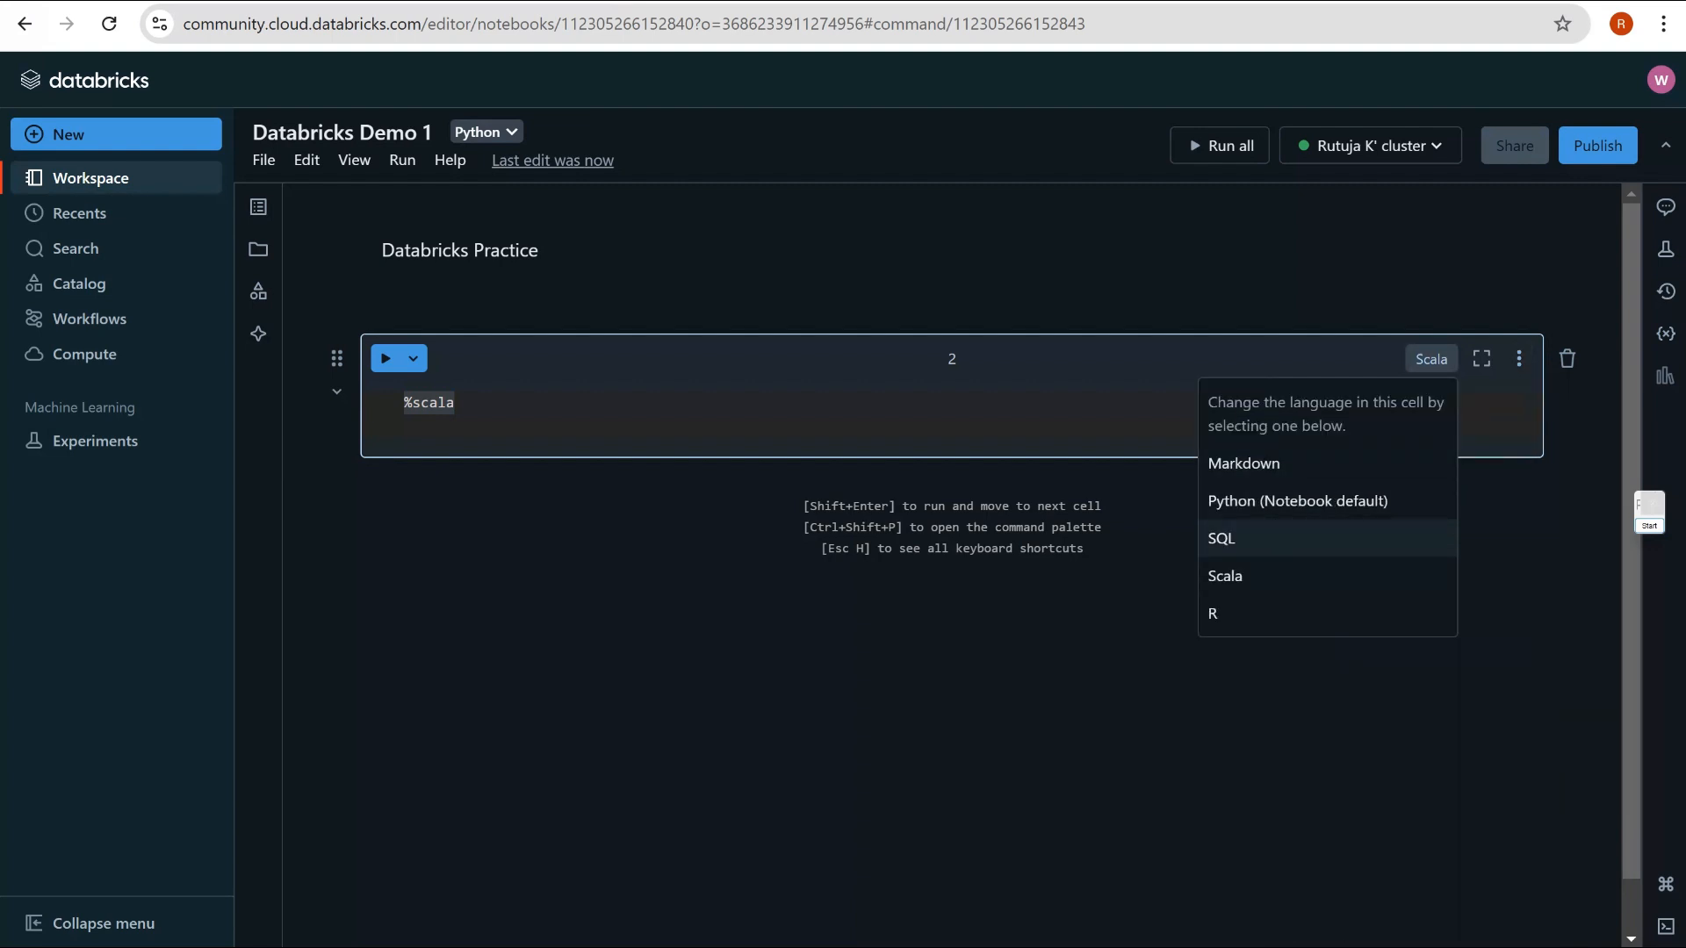
pyautogui.click(1220, 539)
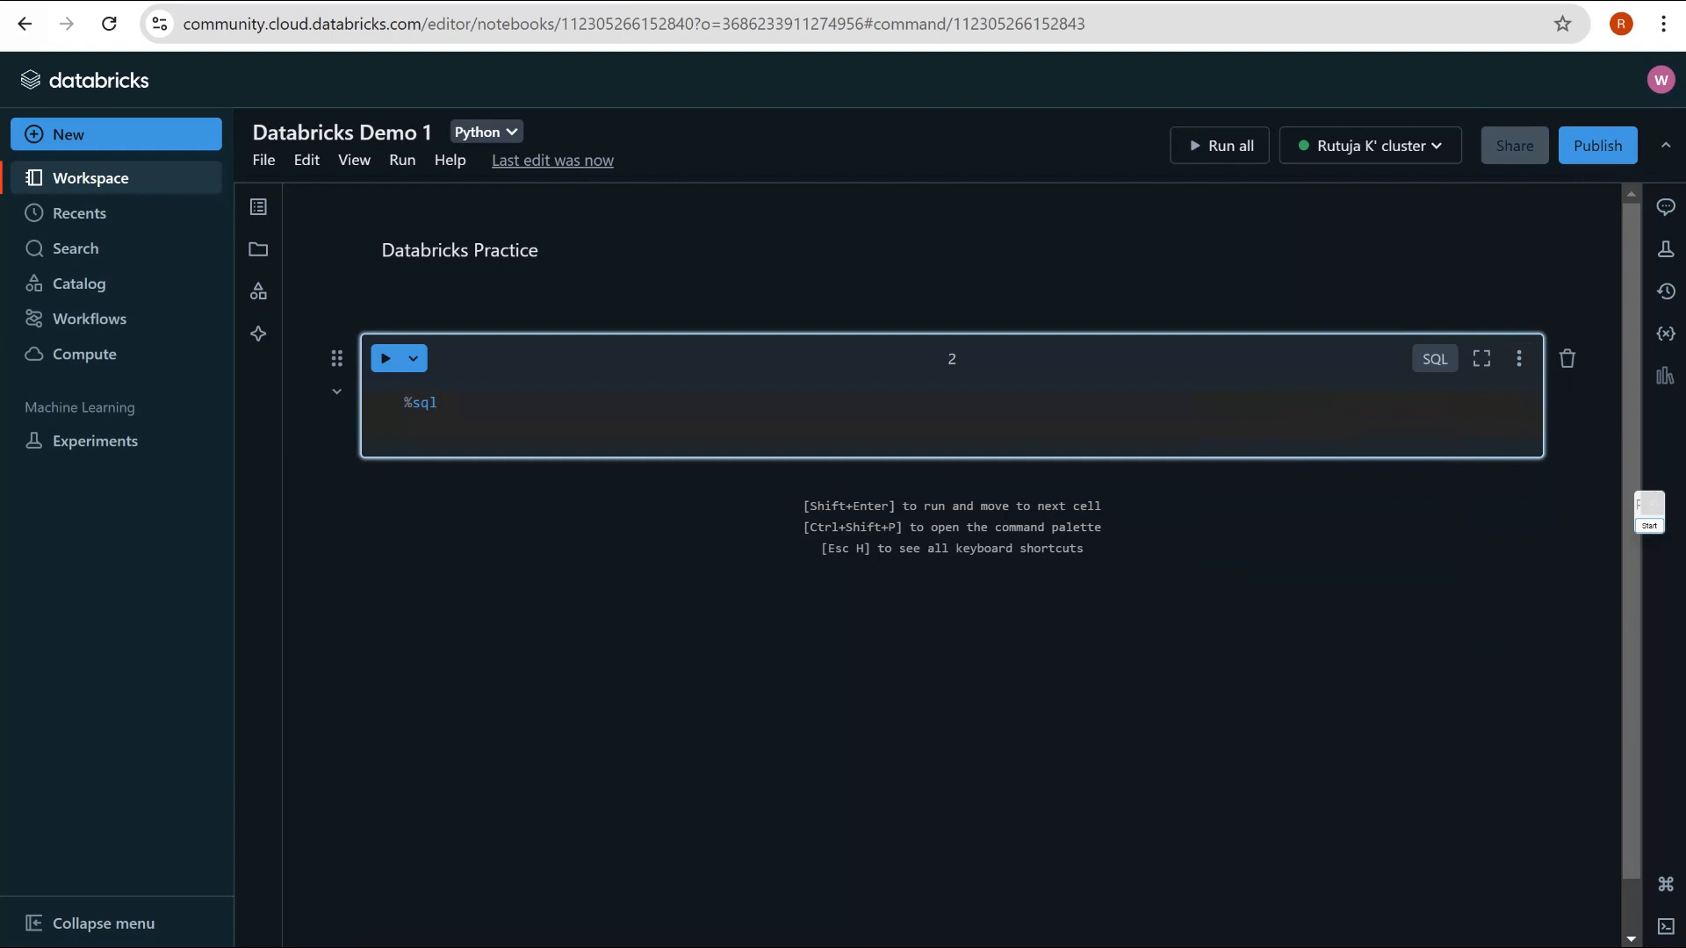
pyautogui.write('select * from re')
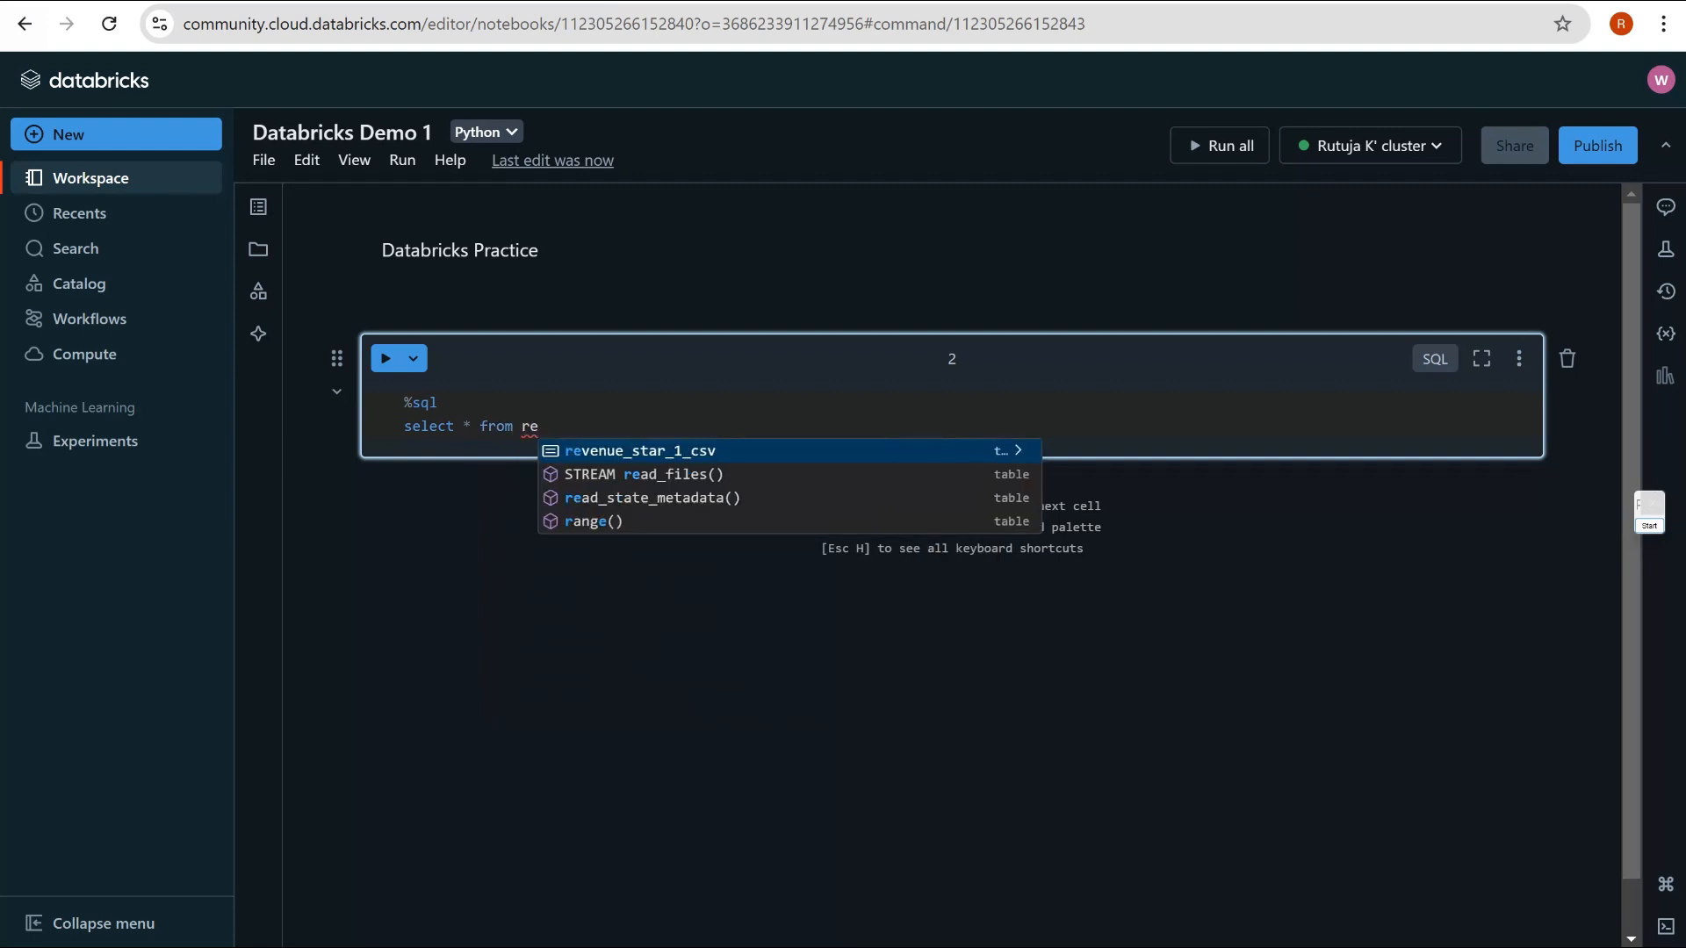
pyautogui.press('Tab')
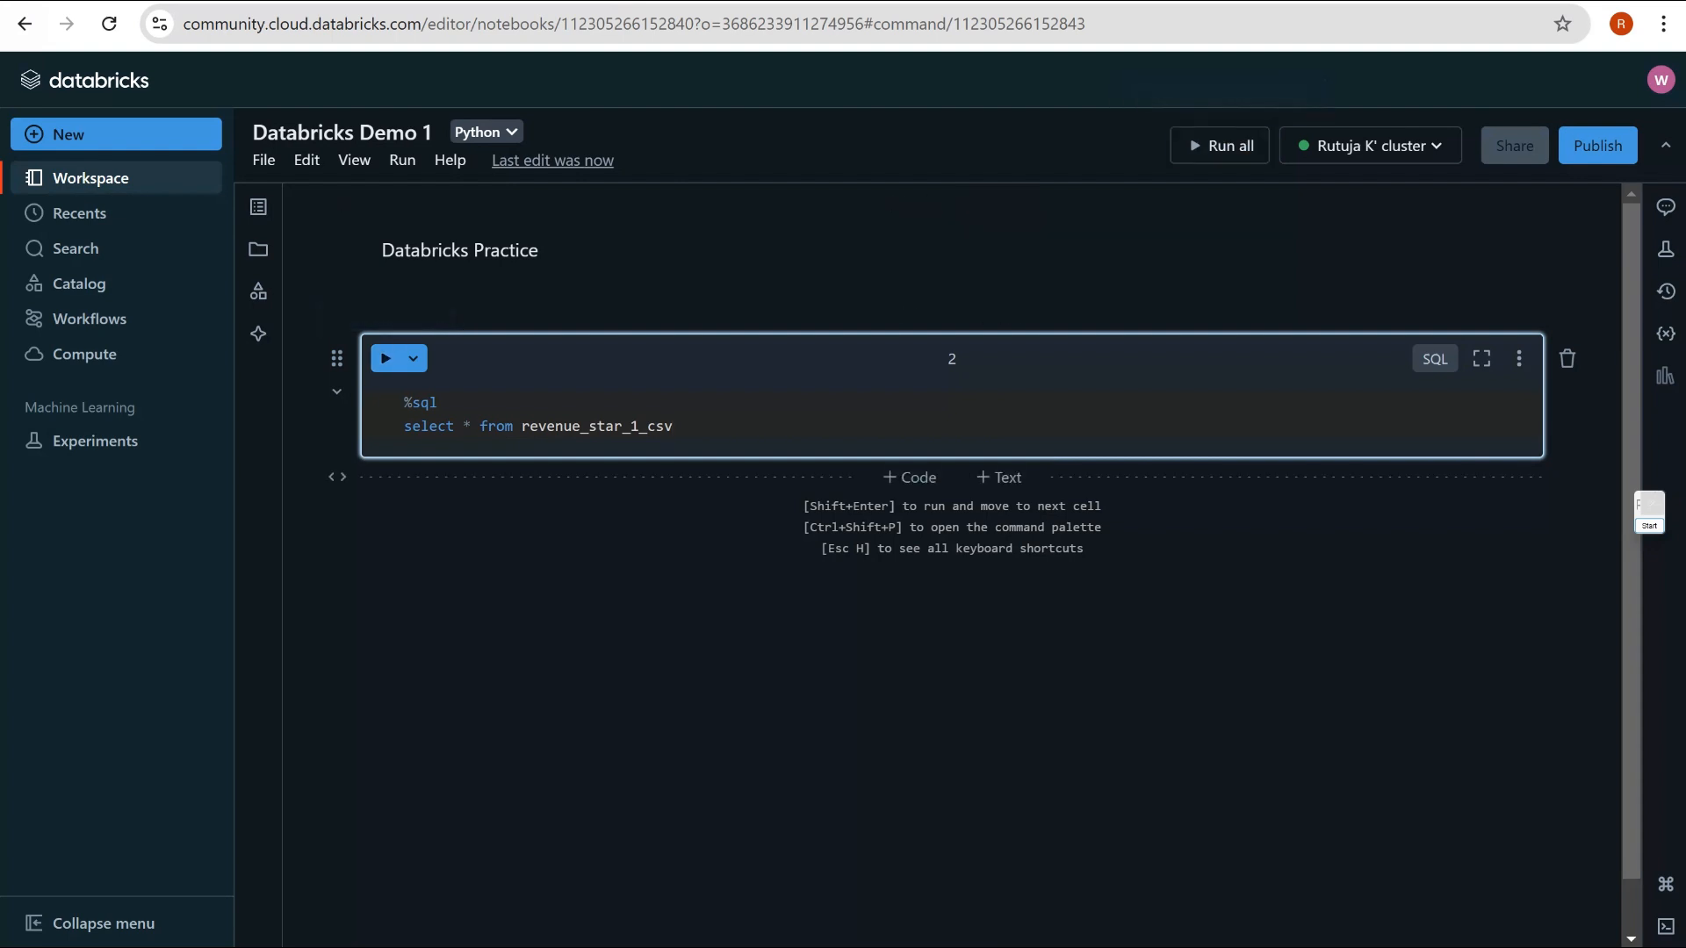
pyautogui.hotkey('ctrl', 'a')
pyautogui.click(675, 426)
pyautogui.hotkey('shift', 'Return')
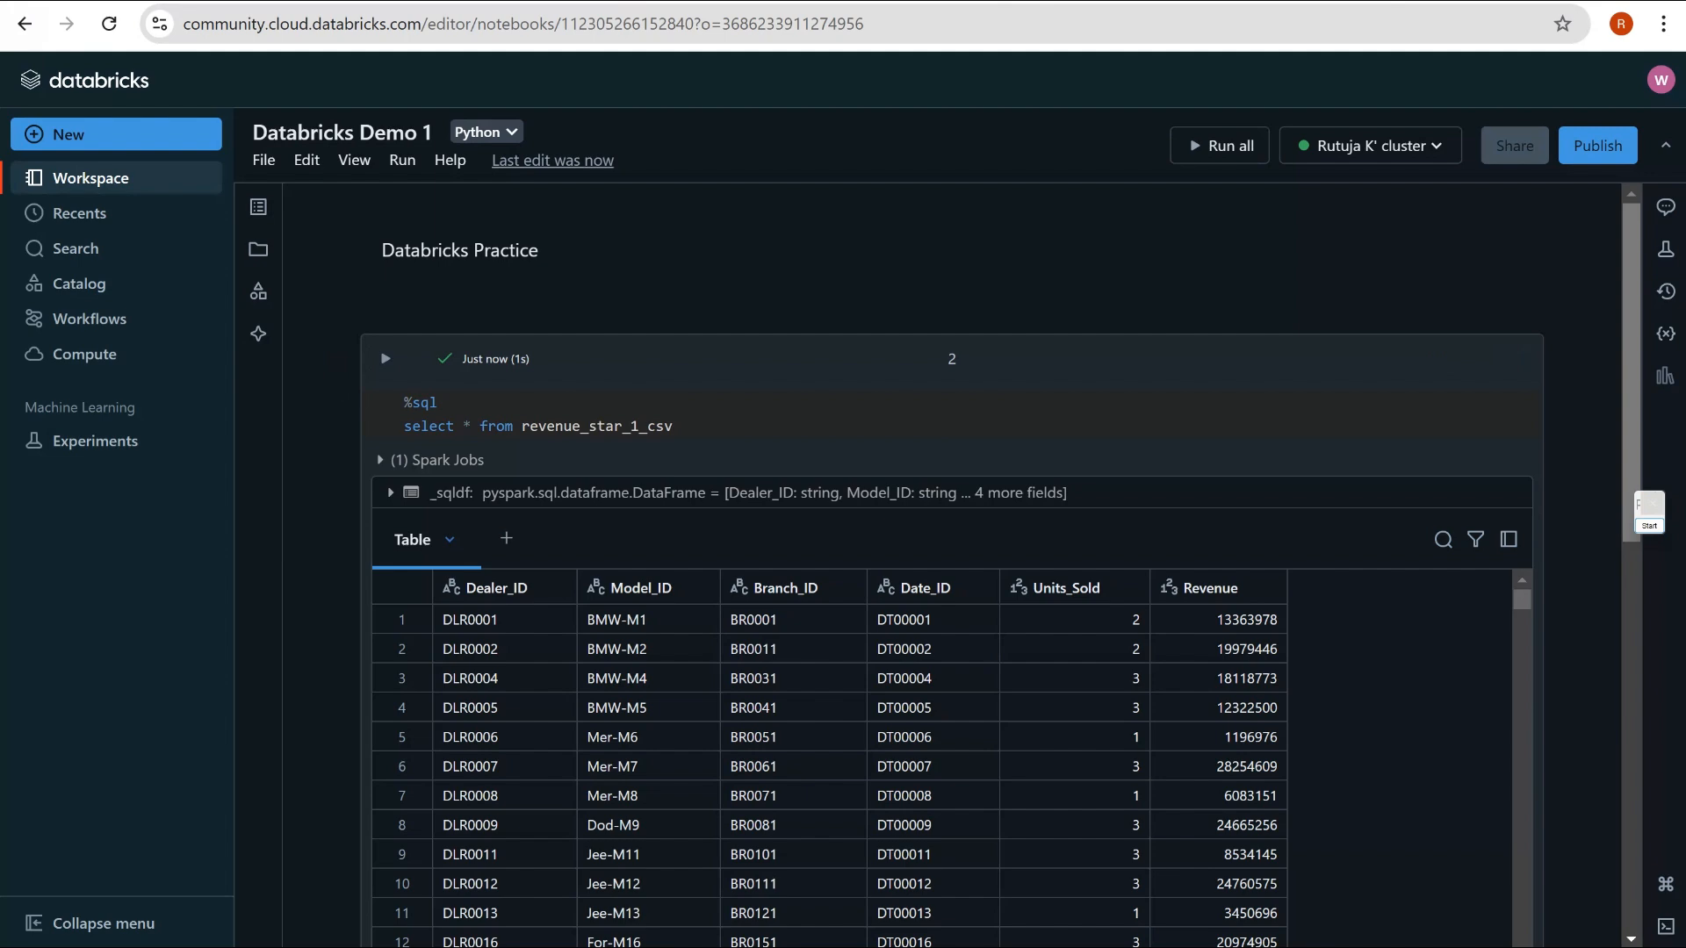
# Add the title "Accessing revenue star table" to the SQL query cell
pyautogui.moveTo(1631, 369)
pyautogui.mouseDown()
pyautogui.moveTo(1632, 586)
pyautogui.moveTo(1631, 377)
pyautogui.mouseUp()
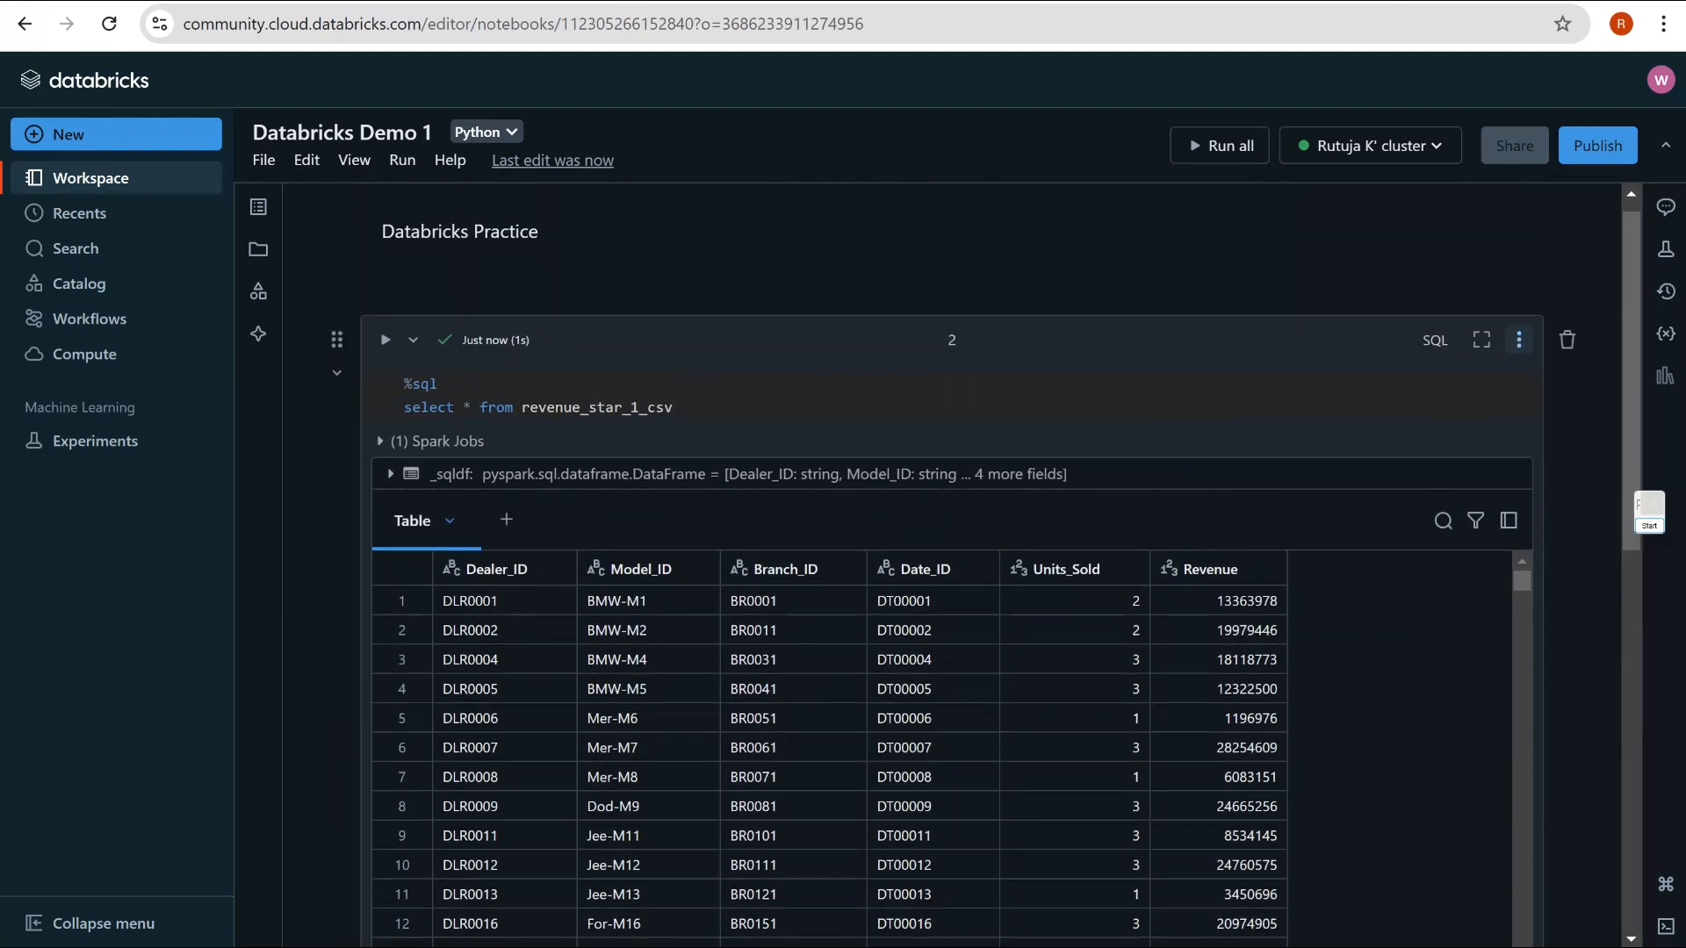
pyautogui.click(1519, 339)
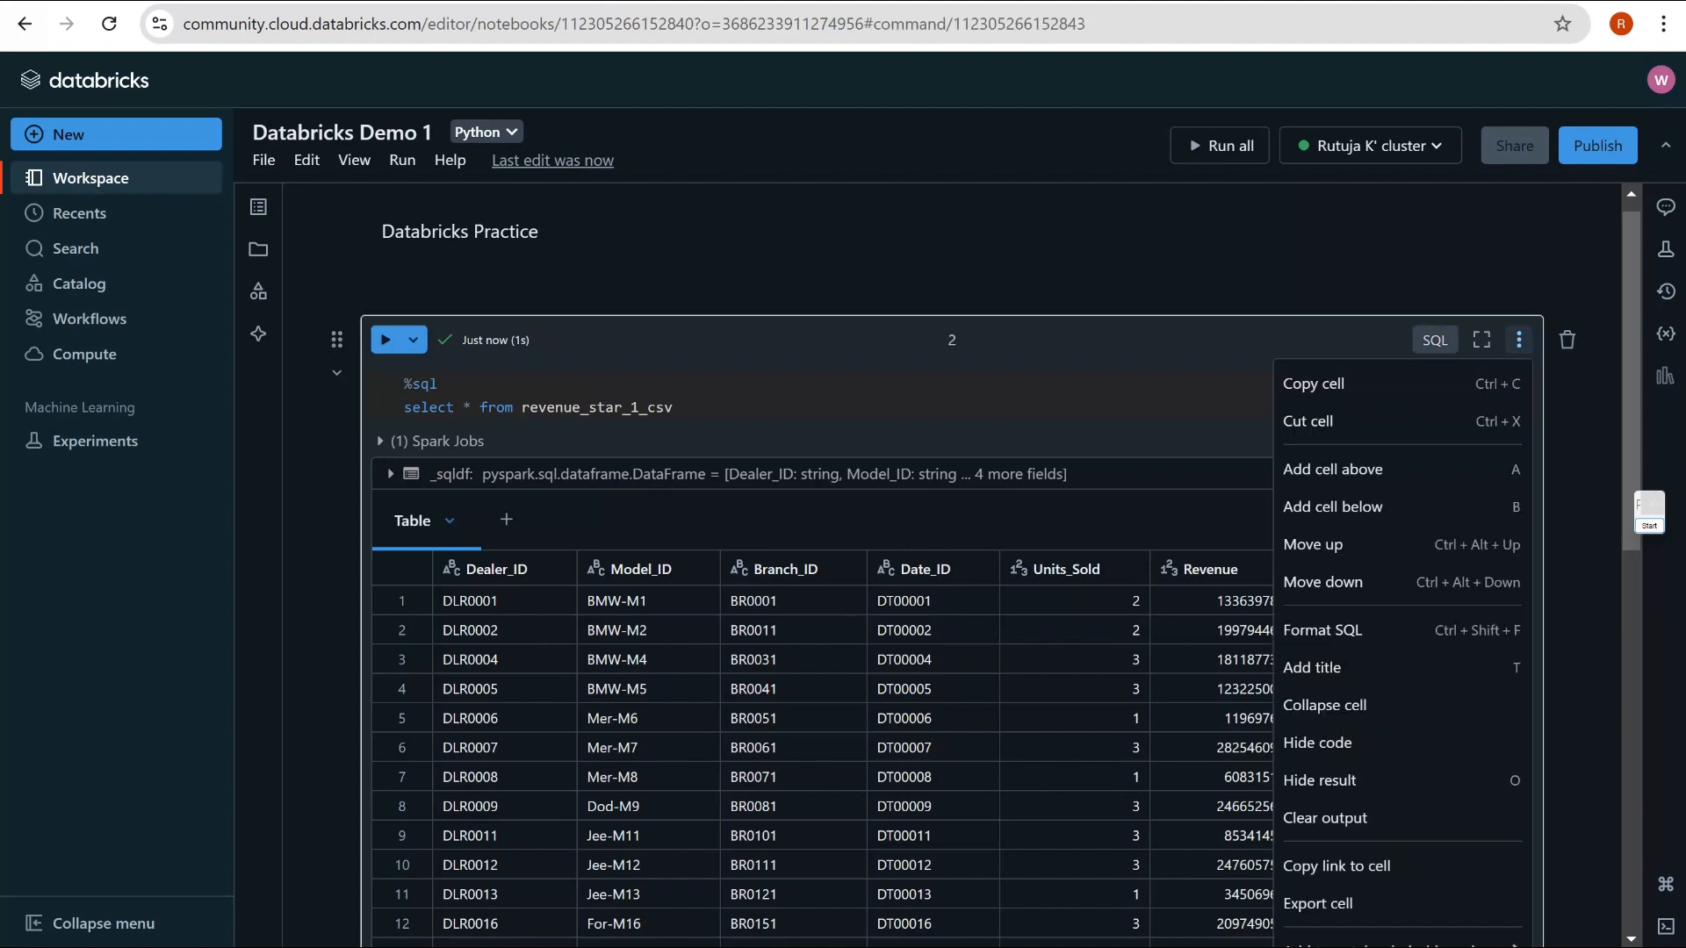
pyautogui.click(1313, 668)
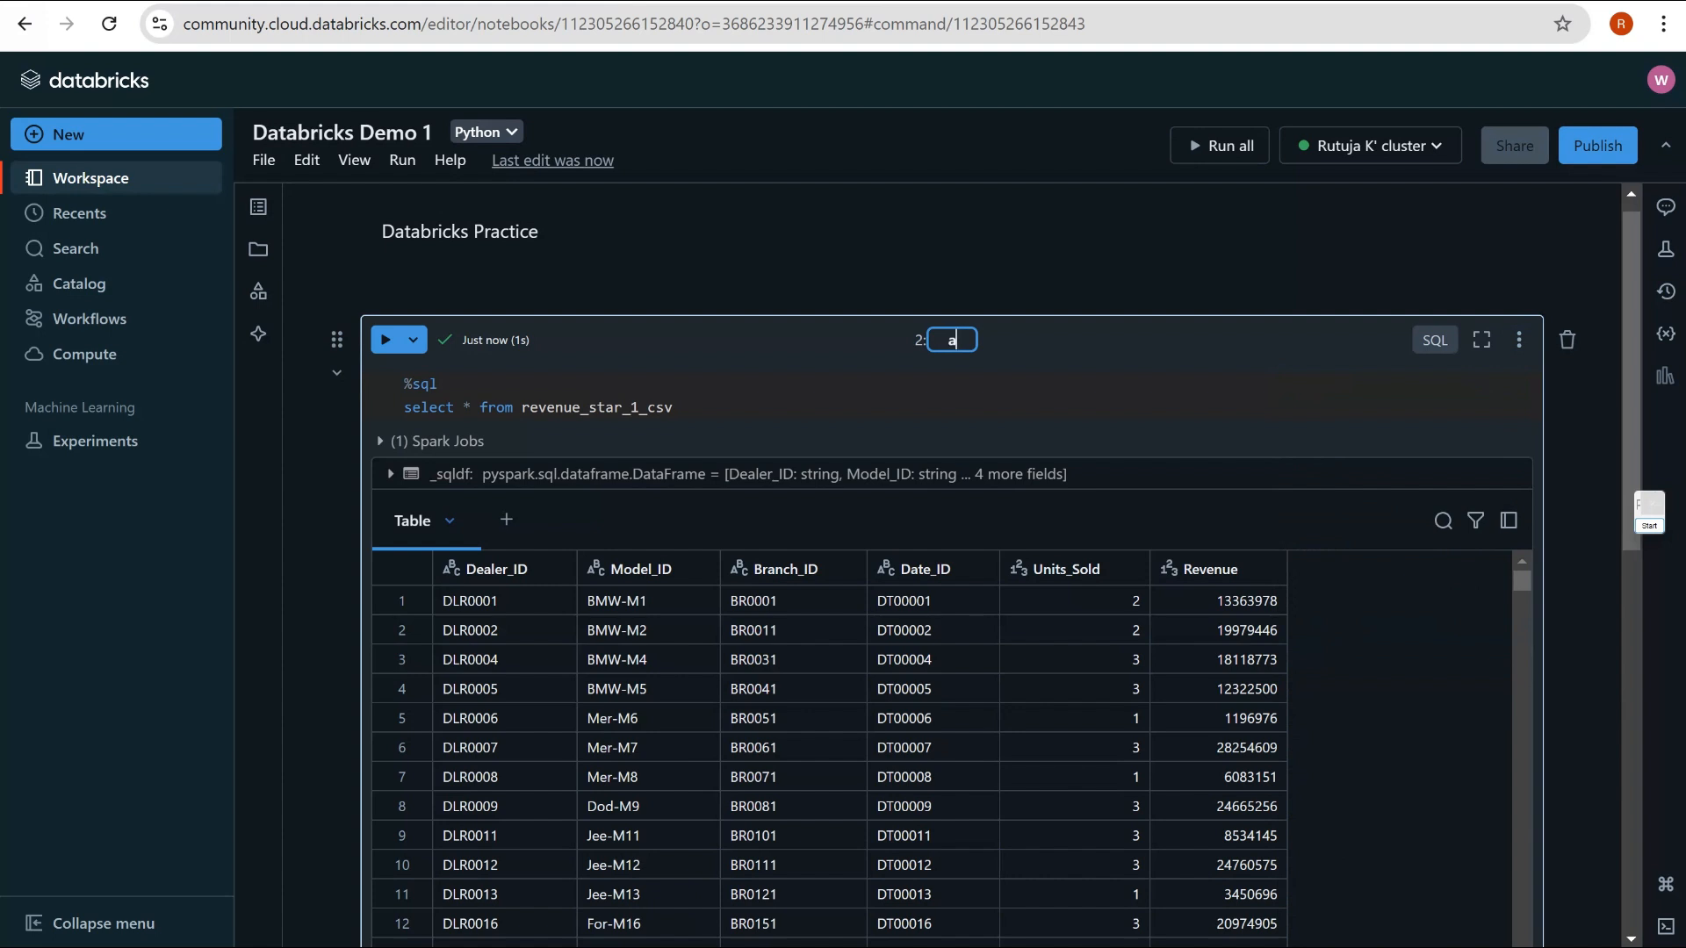
pyautogui.write('Accessing revenue')
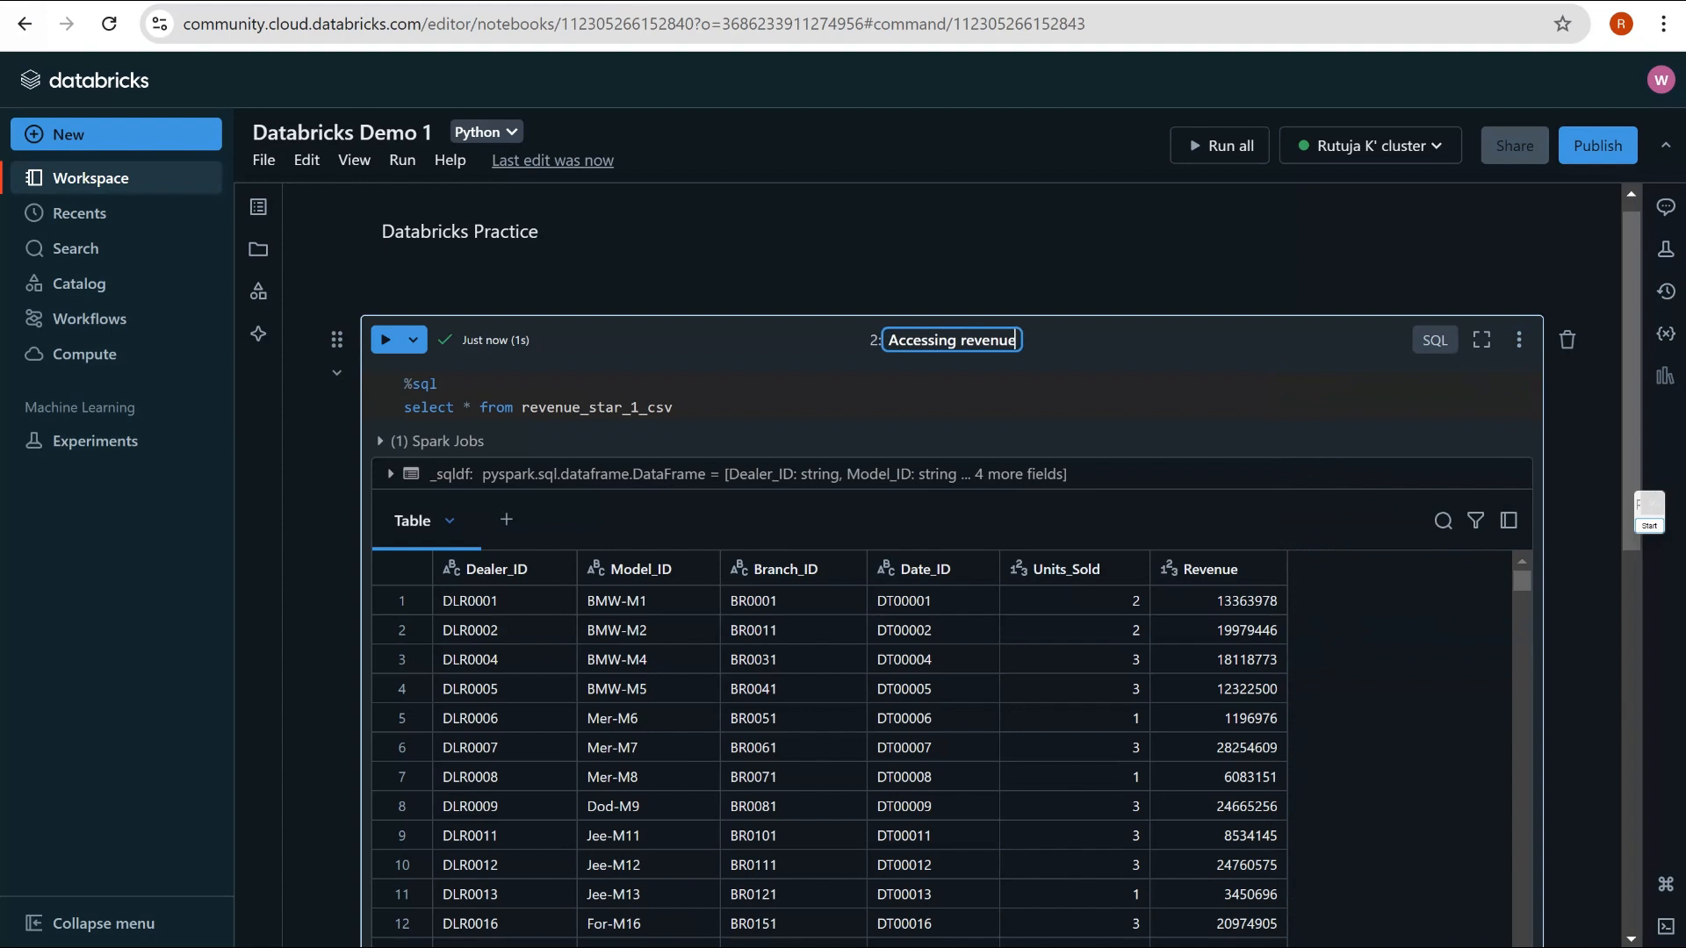
pyautogui.write(' star t')
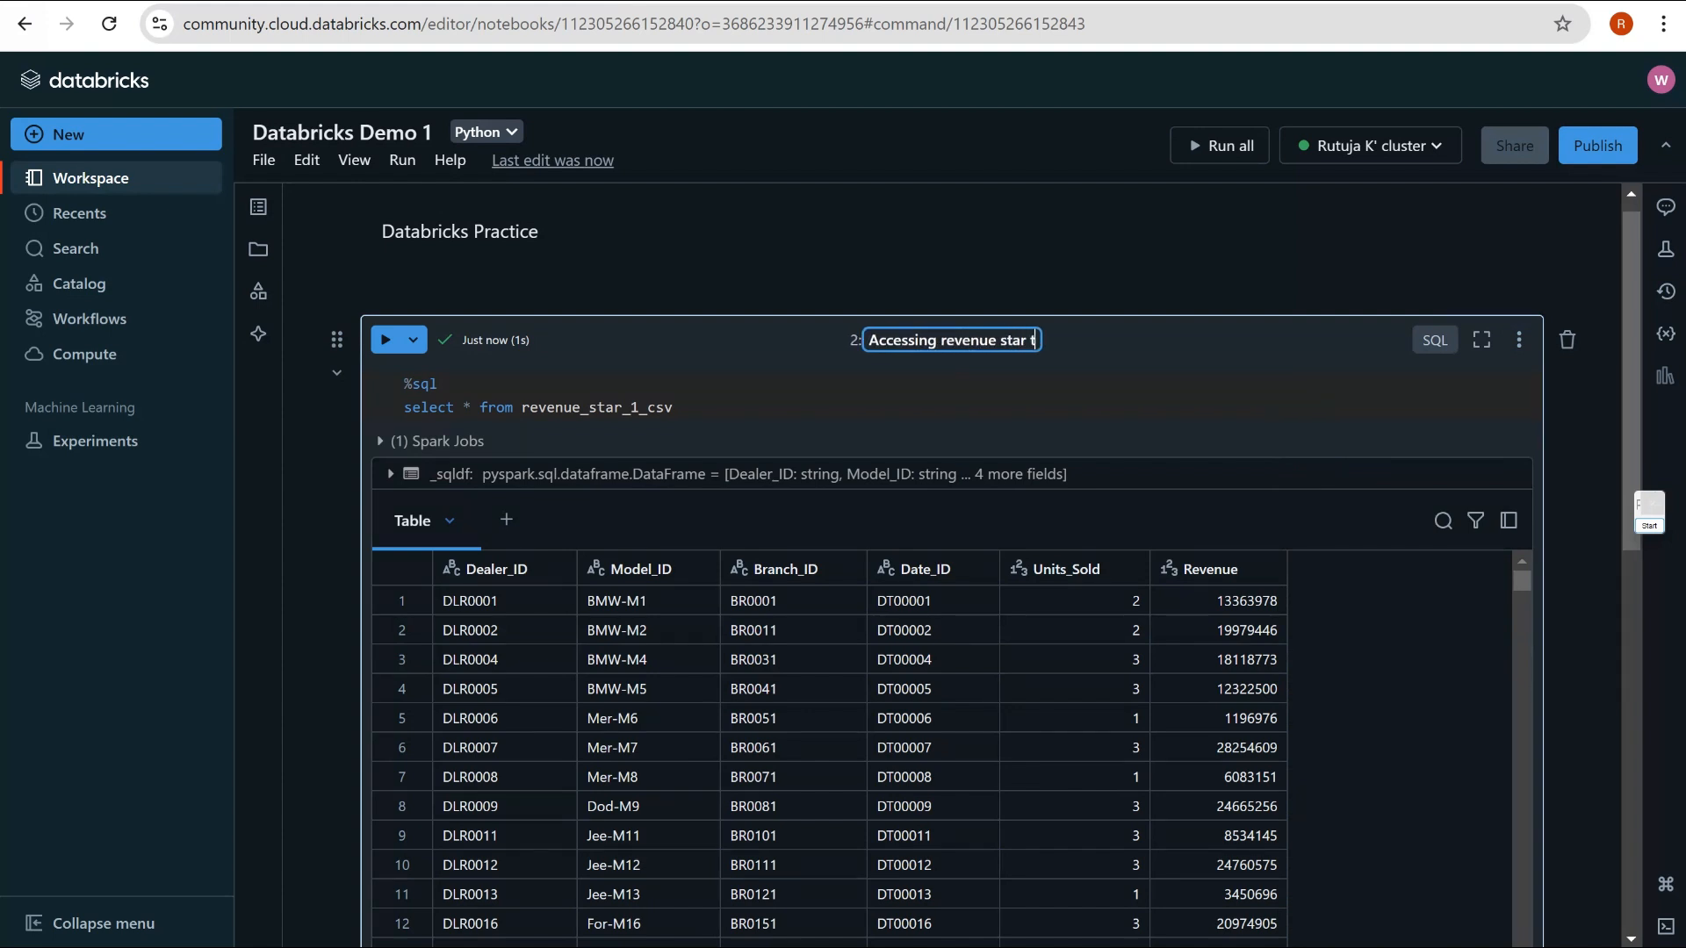
pyautogui.write('able')
pyautogui.press('Return')
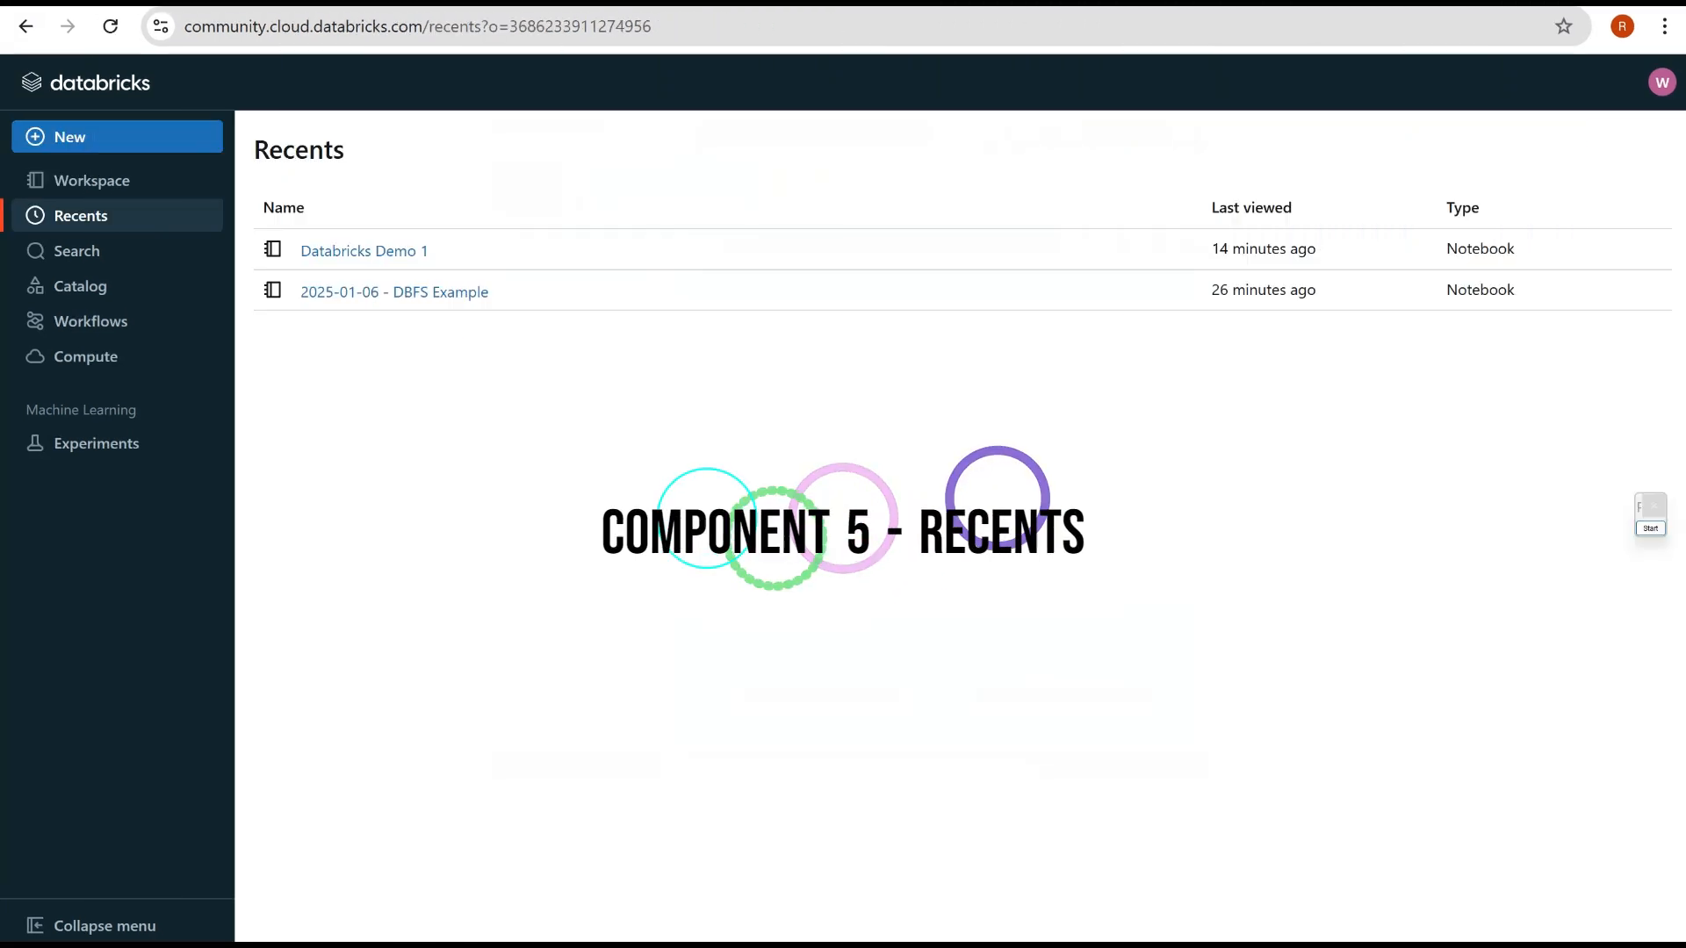
# Start the screen annotation tool and outline the Recents navigation entry with a blue rectangle
pyautogui.click(1651, 529)
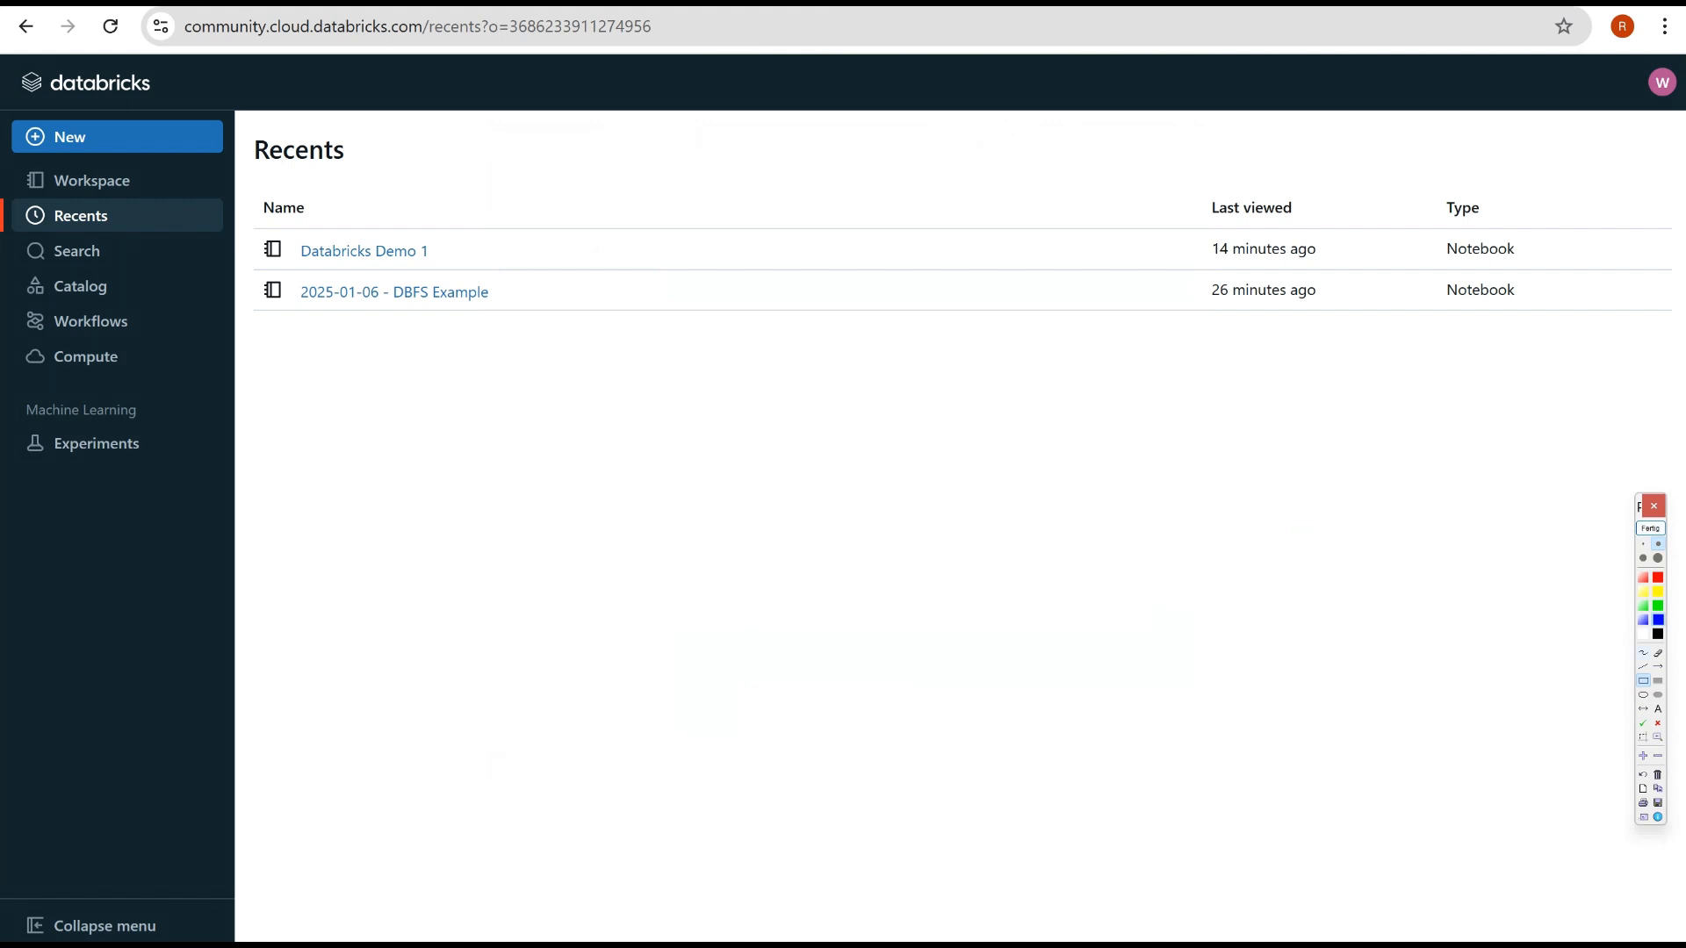
pyautogui.moveTo(2, 199); pyautogui.dragTo(180, 239)
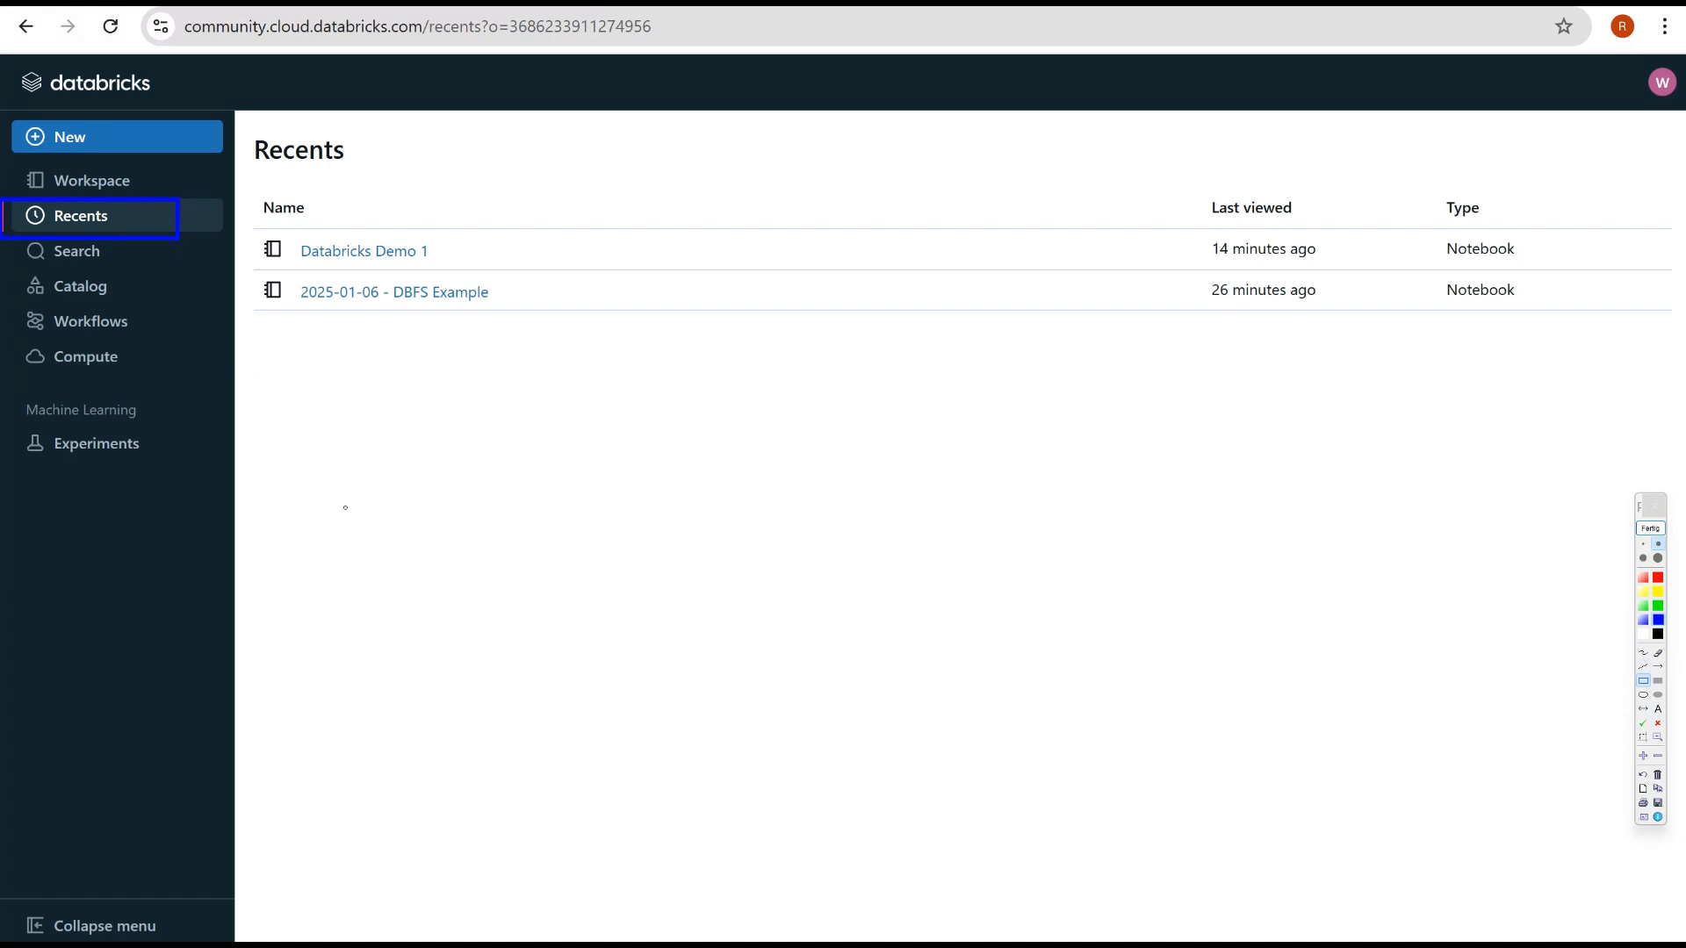